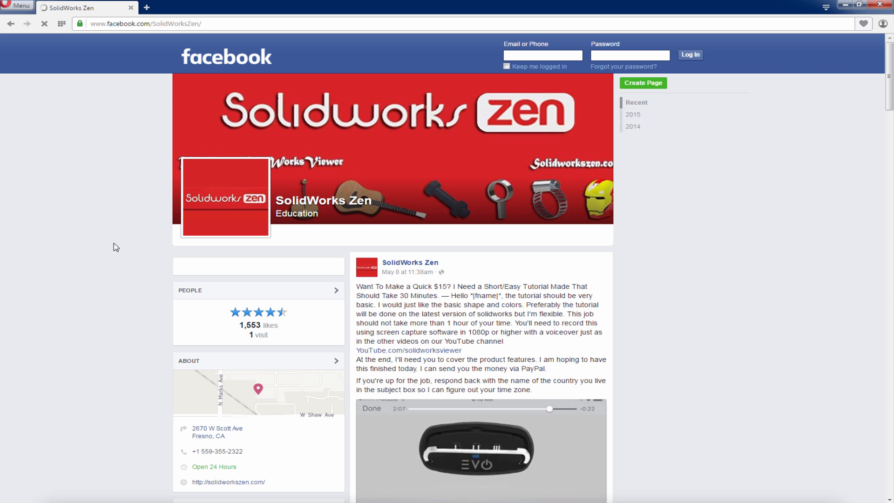
# Look through the SolidWorks Zen Facebook page and open the canoe / kayak tutorial video from its visitor posts, dismissing the login prompts
pyautogui.scroll(-8, 674, 303)
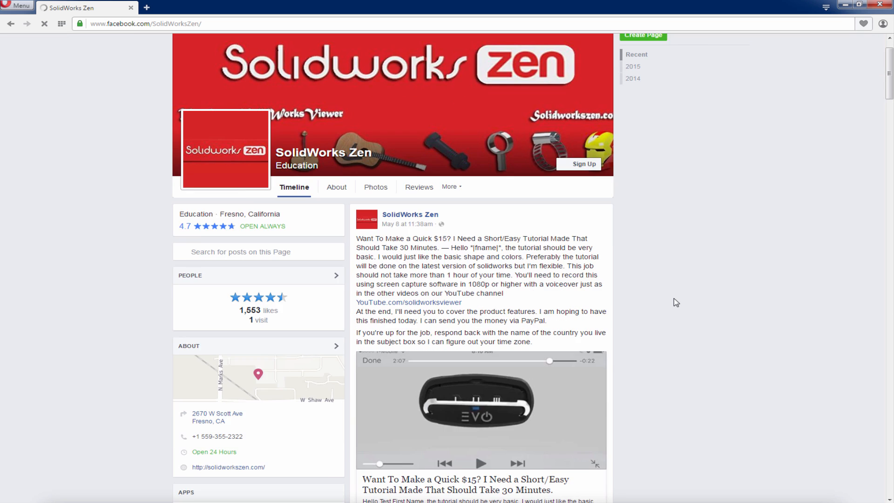
pyautogui.scroll(-3, 582, 289)
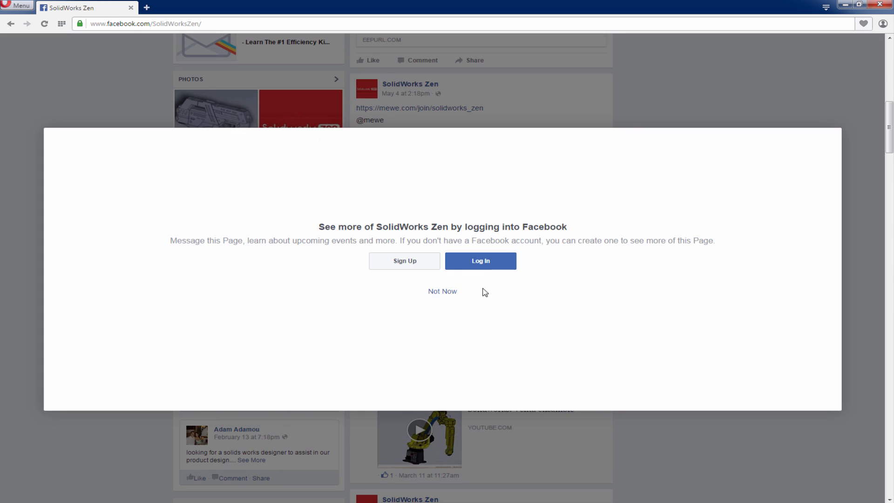
pyautogui.click(442, 294)
pyautogui.scroll(-1, 261, 279)
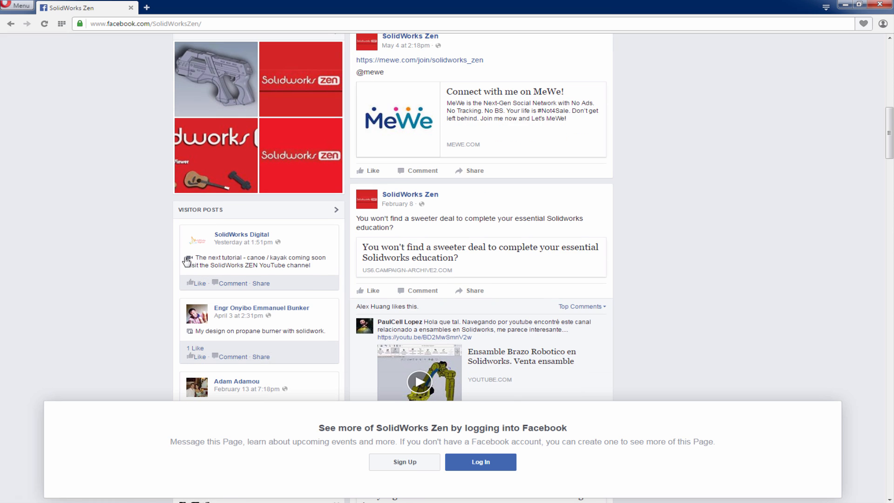
pyautogui.click(190, 263)
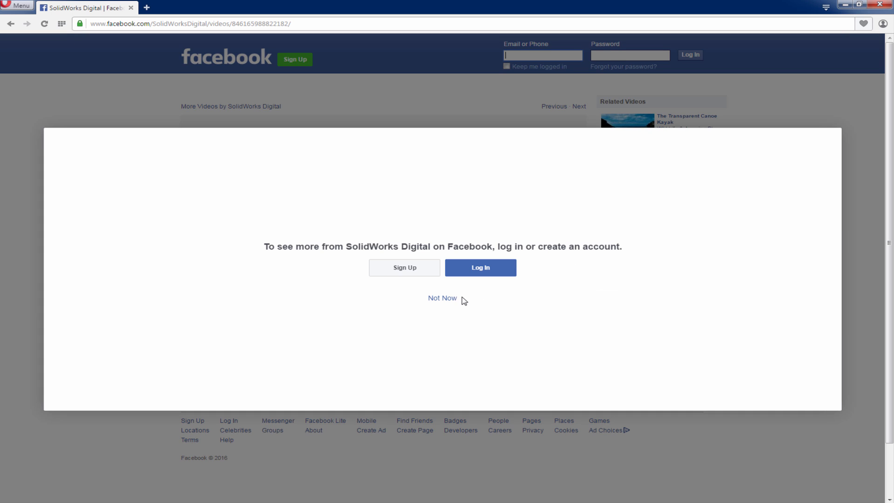
pyautogui.click(443, 299)
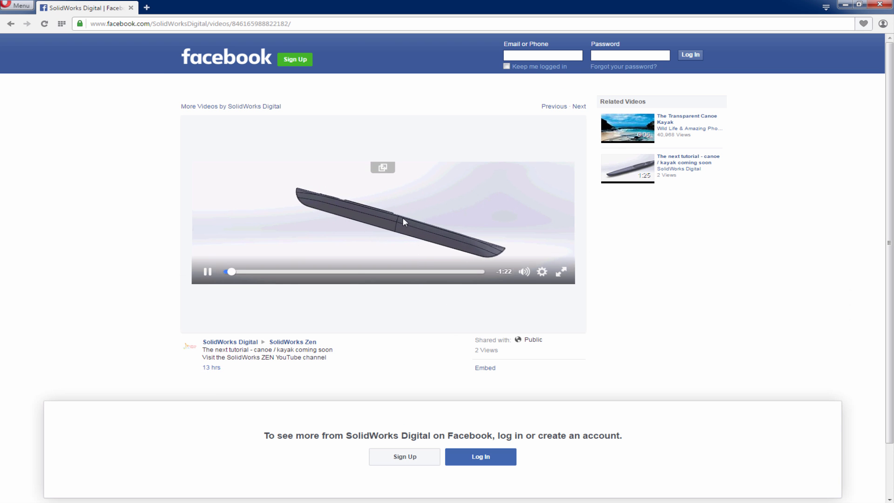
# Detach the kayak video into a floating player and enlarge it
pyautogui.click(390, 172)
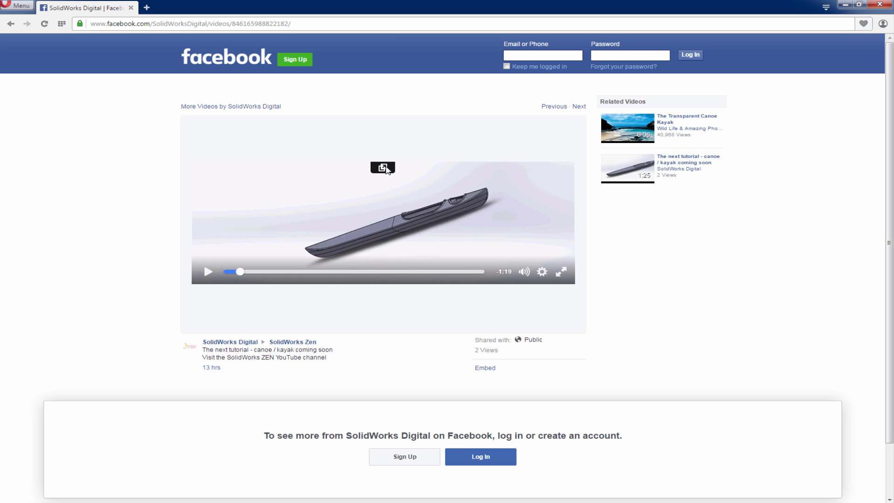
pyautogui.click(383, 168)
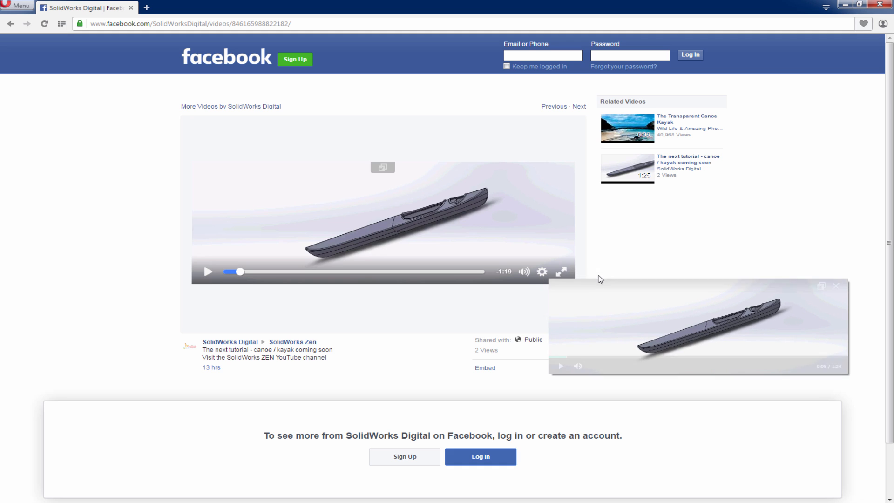
pyautogui.moveTo(603, 280); pyautogui.dragTo(602, 257)
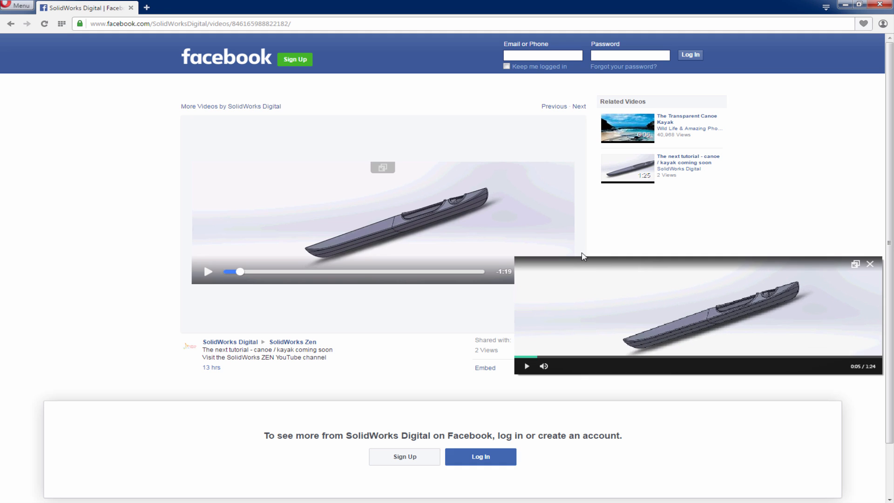
pyautogui.click(149, 9)
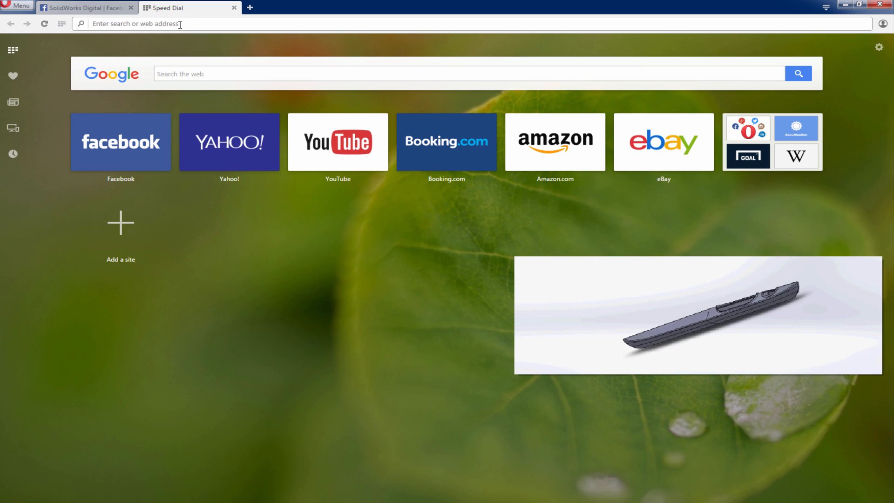
pyautogui.write('https://www.youtube.com/watch?v=57JkQpXnUD0')
pyautogui.press('Return')
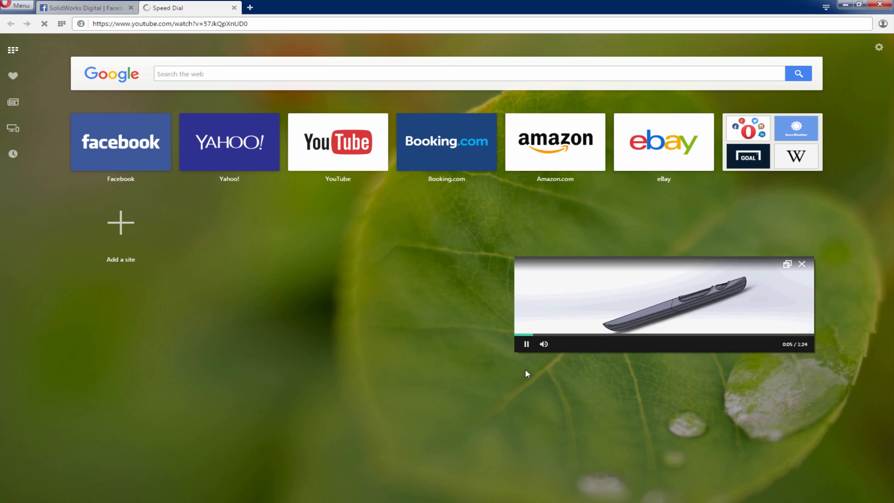
# Play the floating kayak video, then reposition and enlarge its player over the YouTube page
pyautogui.click(524, 366)
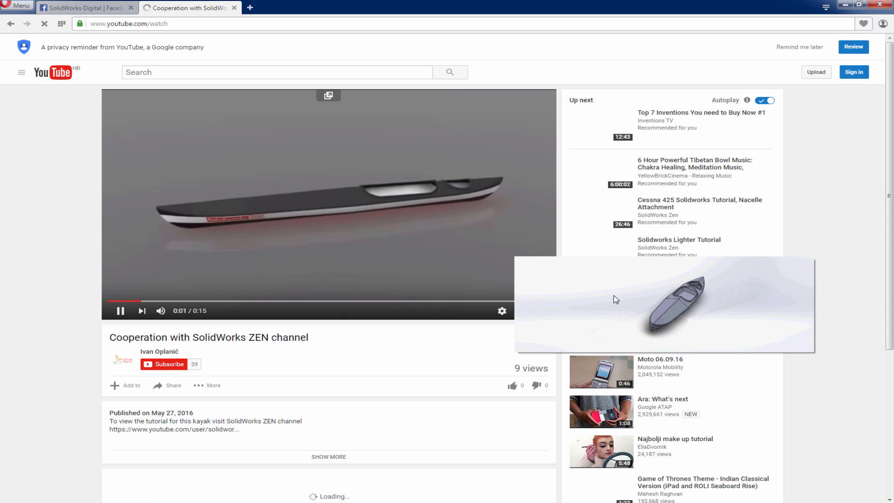
pyautogui.moveTo(616, 293); pyautogui.dragTo(658, 268)
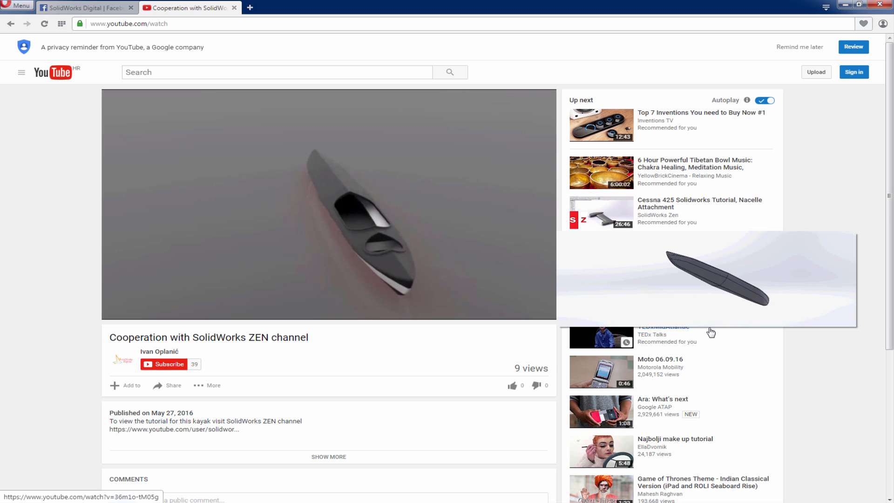
pyautogui.moveTo(709, 327); pyautogui.dragTo(717, 357)
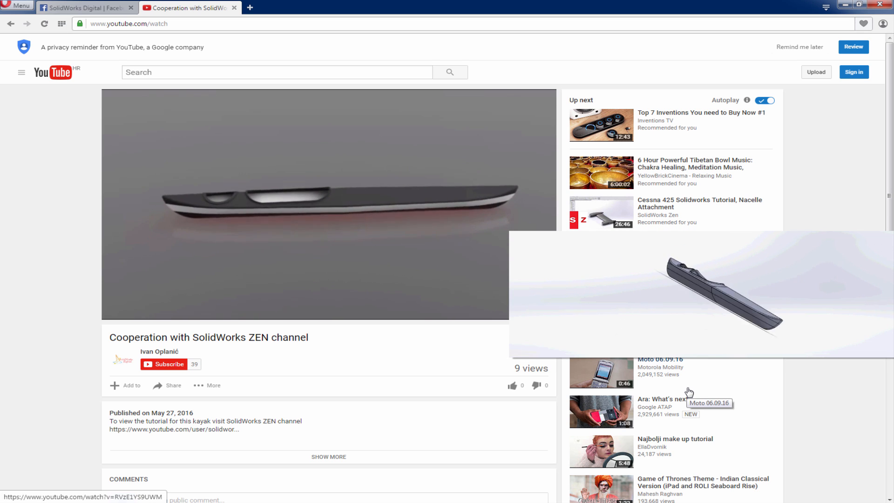
# Expand the YouTube video's description and sharing options, and review the list of commands taught in the kayak tutorial
pyautogui.click(328, 460)
pyautogui.scroll(-2, 77, 396)
pyautogui.scroll(-3, 74, 391)
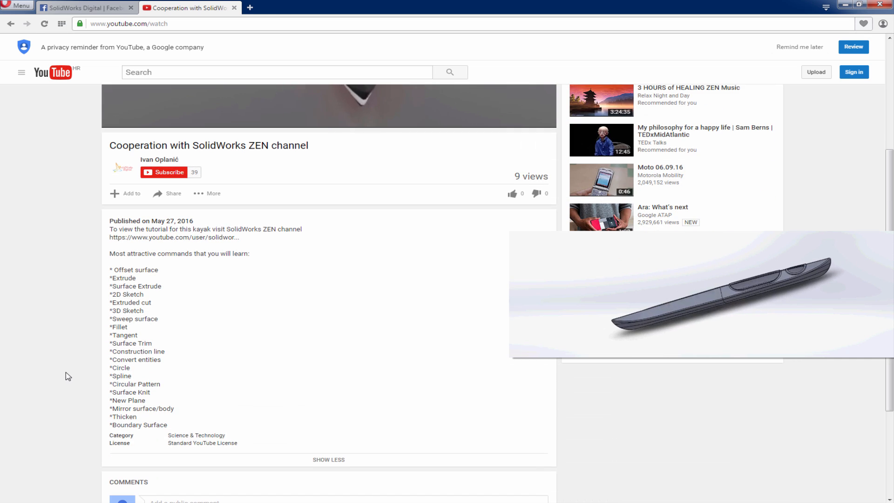
pyautogui.moveTo(572, 286); pyautogui.dragTo(344, 294)
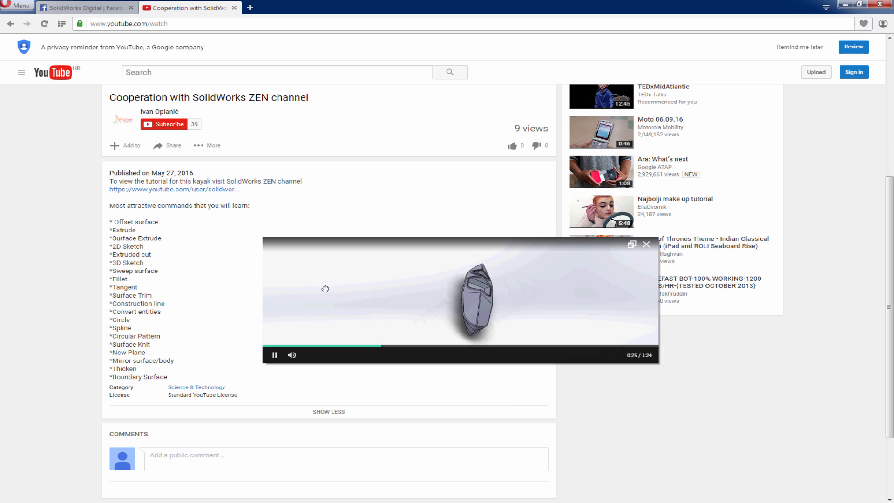
pyautogui.click(167, 145)
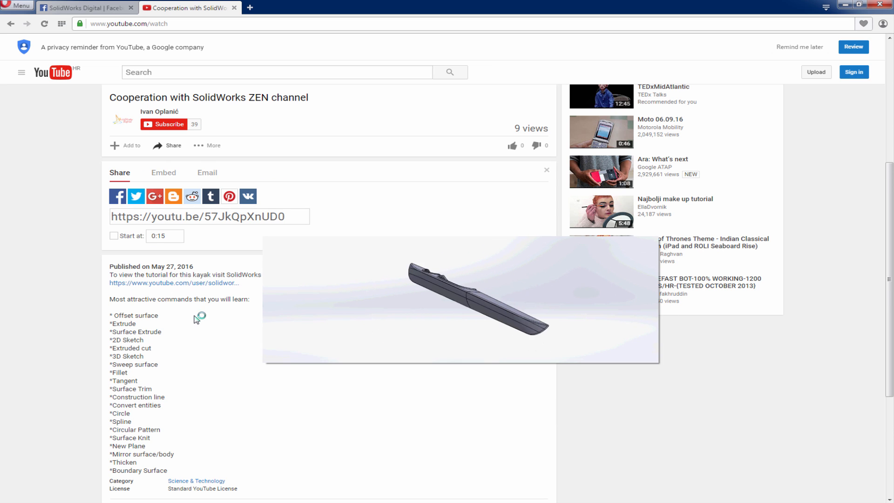
pyautogui.scroll(-2, 199, 318)
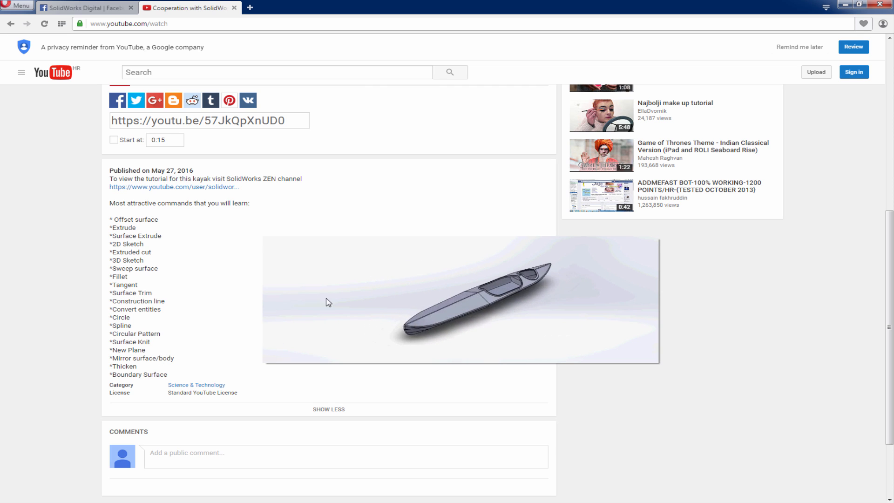
# Pause the floating kayak video and close its player
pyautogui.moveTo(334, 303); pyautogui.dragTo(357, 276)
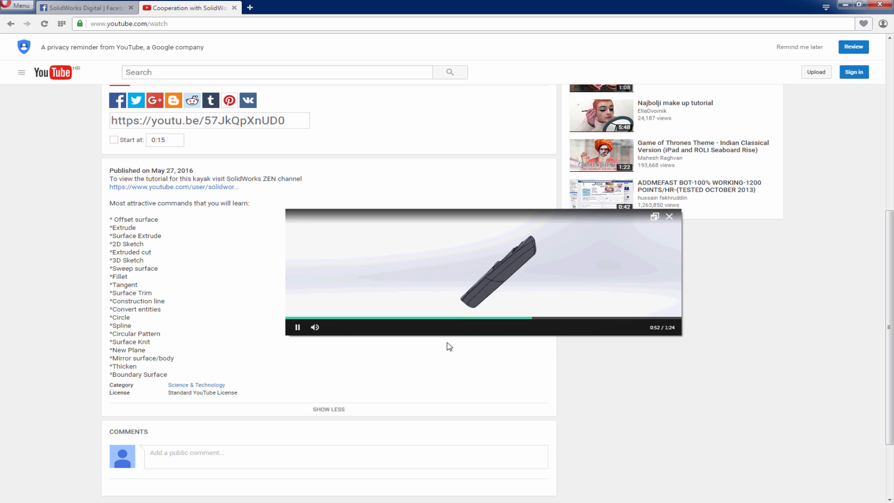
pyautogui.click(298, 328)
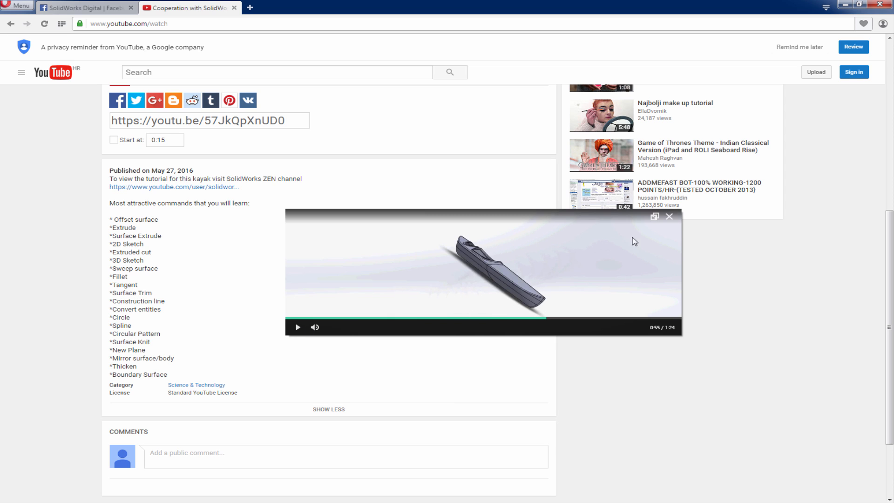
pyautogui.click(669, 217)
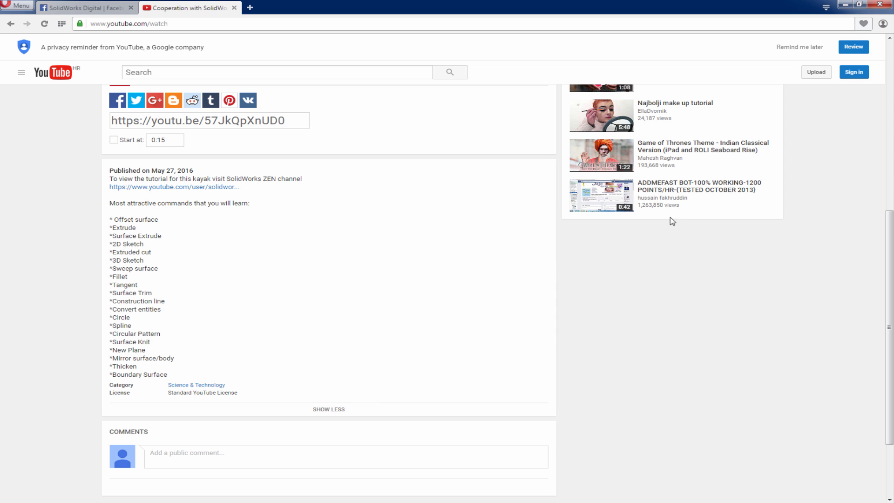
# Switch to SOLIDWORKS and create a new part document
pyautogui.click(102, 9)
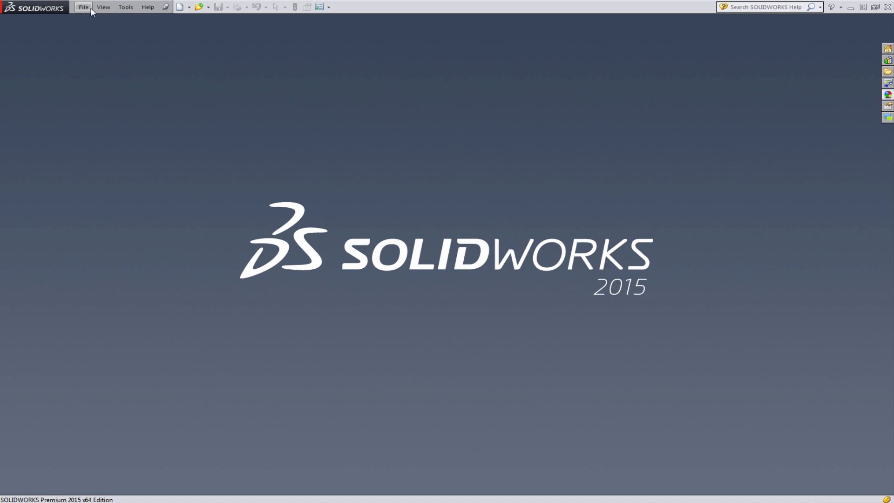
pyautogui.click(84, 7)
pyautogui.click(95, 20)
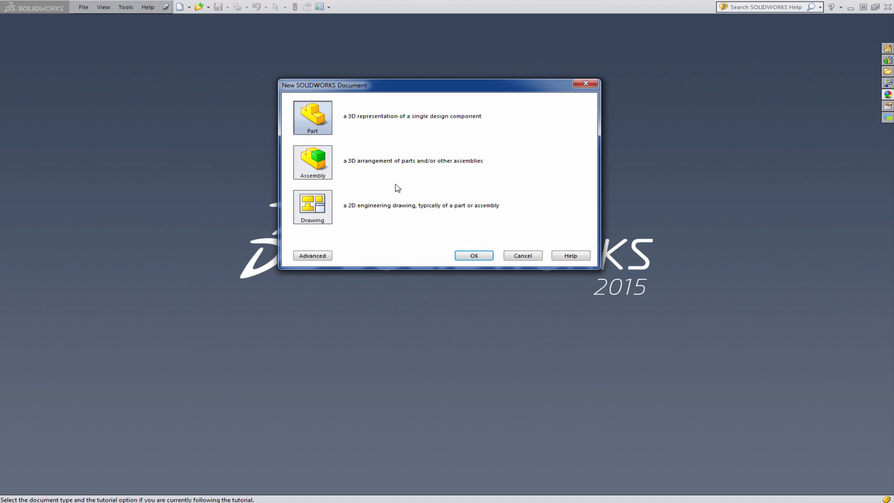
pyautogui.click(477, 259)
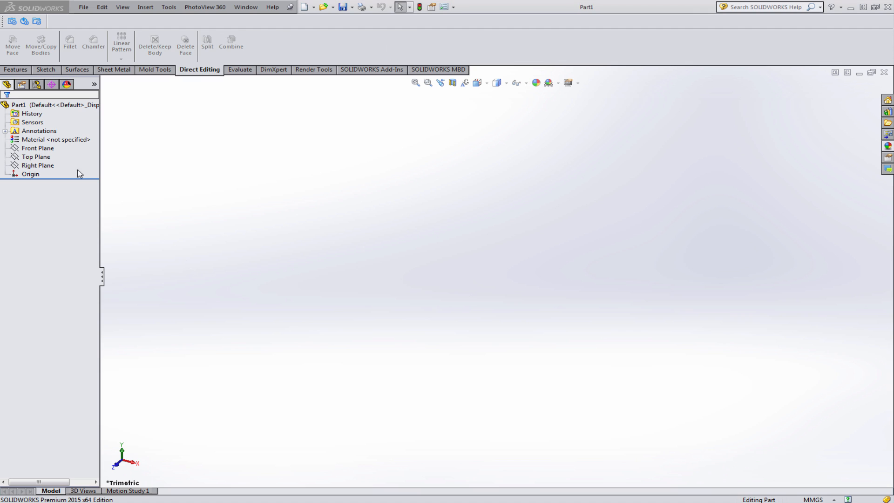
# Sketch on the Front Plane a horizontal line about 98 mm long leftward from the origin, continued by an upward tangent arc
pyautogui.click(50, 149)
pyautogui.click(53, 137)
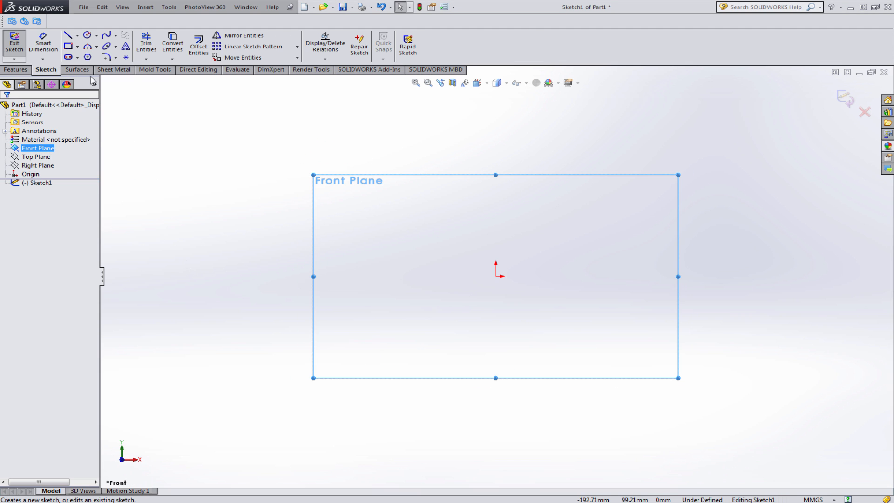
pyautogui.click(68, 36)
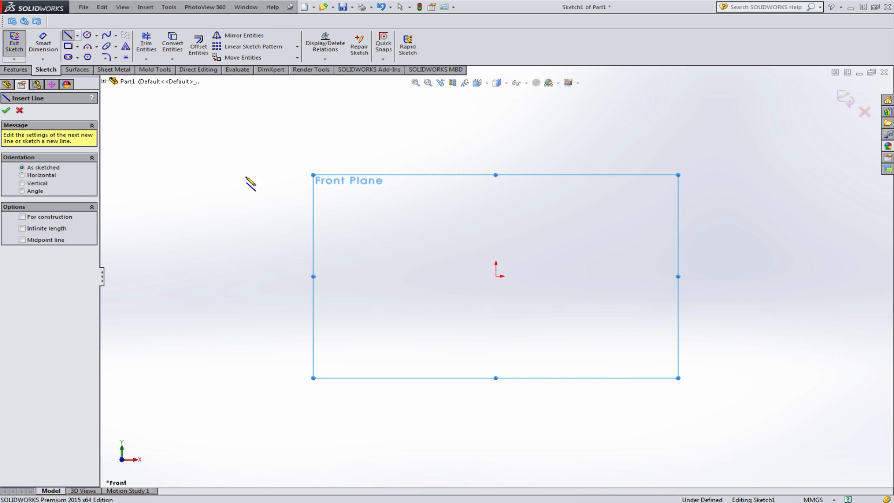
pyautogui.click(496, 276)
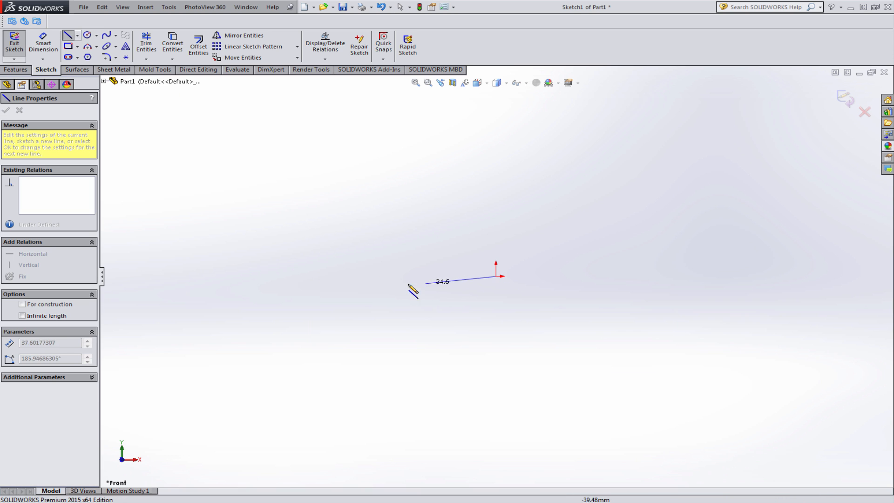
pyautogui.click(294, 277)
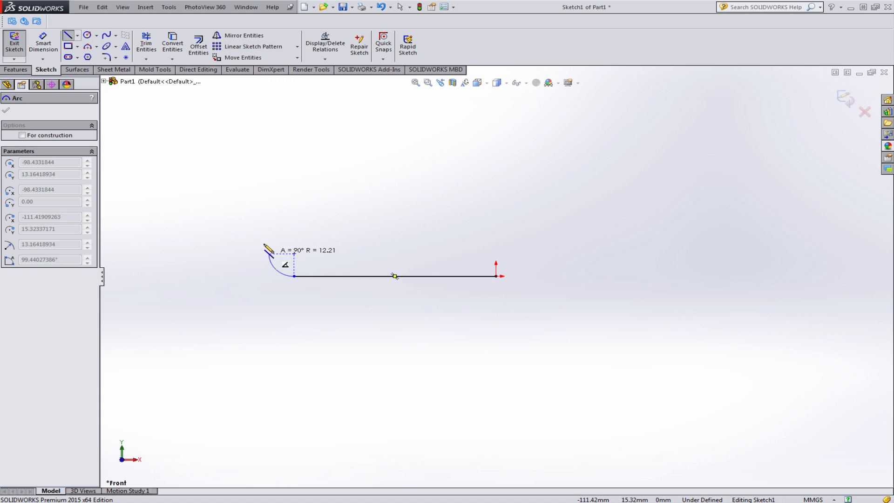
pyautogui.click(231, 231)
pyautogui.press('Escape')
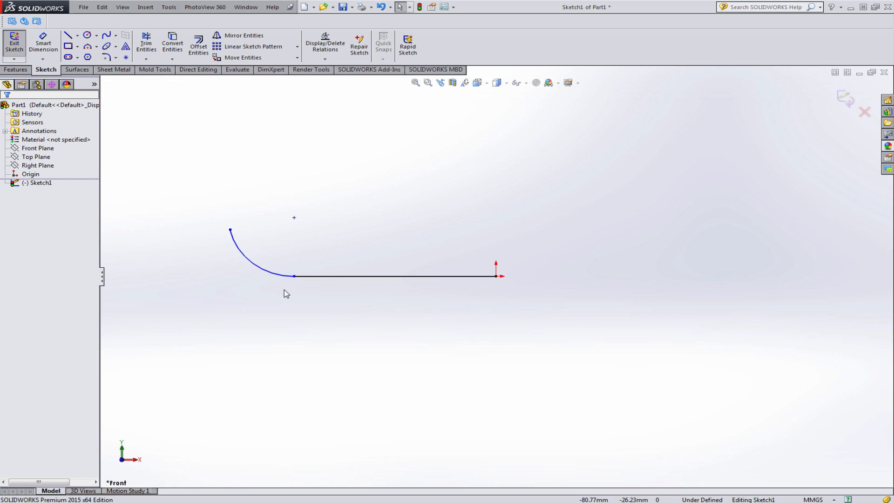
# Dimension the horizontal line's length as 1700 mm
pyautogui.click(42, 52)
pyautogui.click(403, 279)
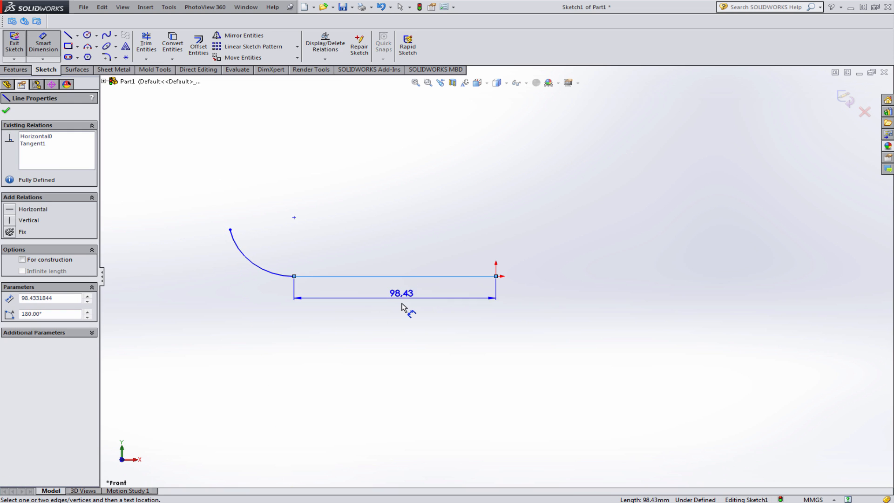
pyautogui.click(404, 305)
pyautogui.write('1')
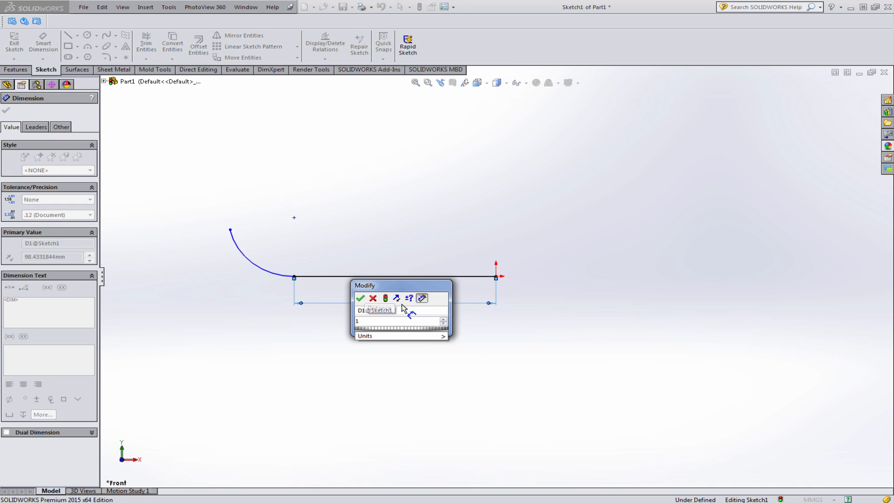
pyautogui.write('700')
pyautogui.press('Return')
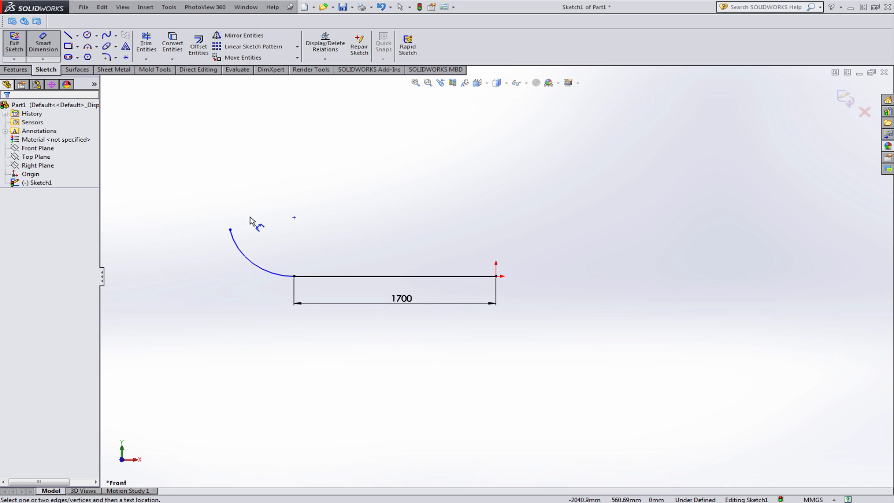
# Dimension the horizontal distance between the origin and the arc's free end as 2055 mm
pyautogui.click(231, 230)
pyautogui.click(496, 276)
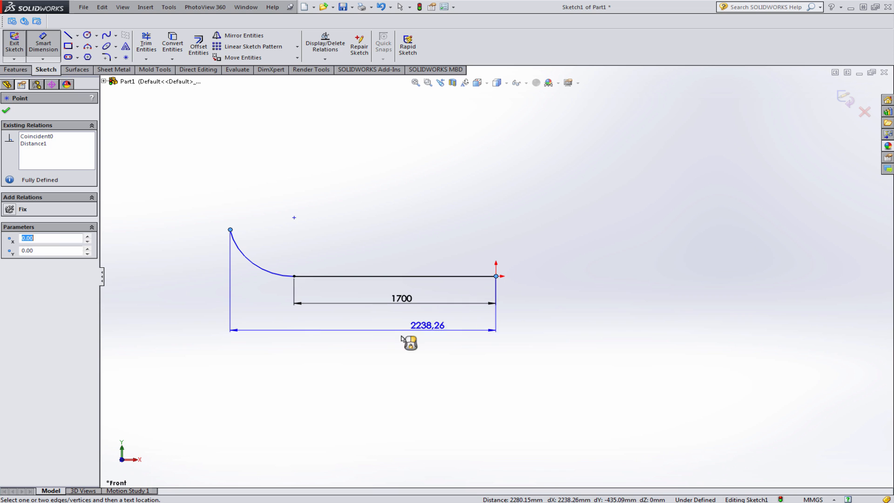
pyautogui.click(373, 343)
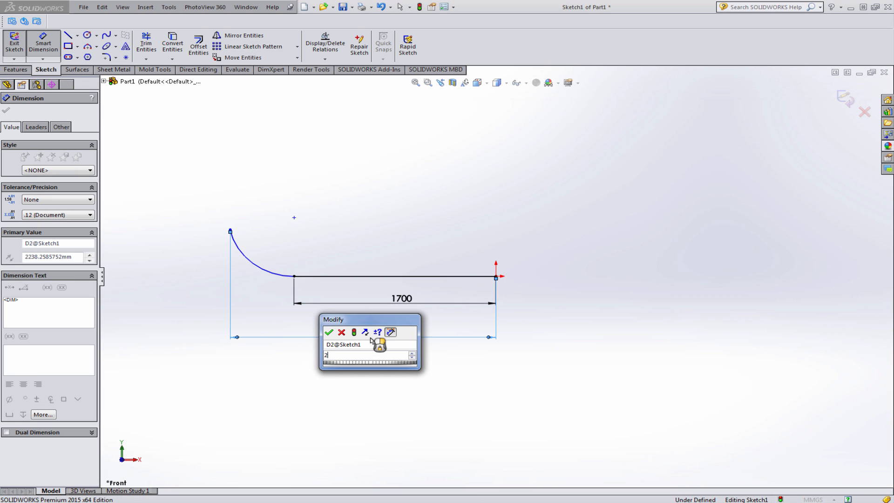
pyautogui.write('2055')
pyautogui.press('Return')
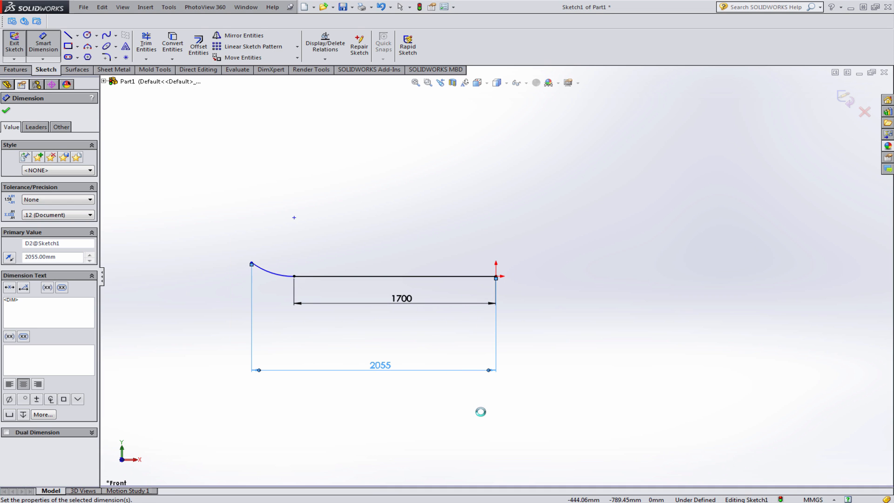
pyautogui.click(482, 417)
pyautogui.scroll(-1, 391, 316)
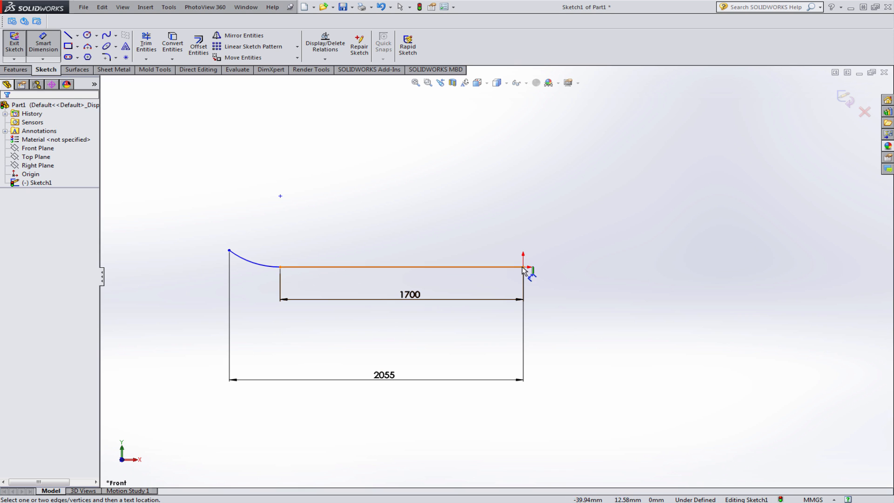
# Dimension the vertical distance between the origin and the arc's free end as 330 mm and finish the sketch
pyautogui.click(229, 251)
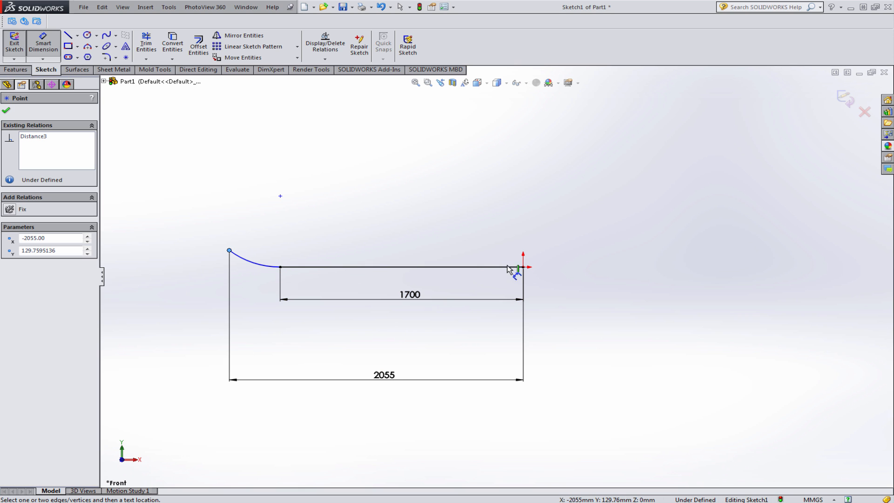
pyautogui.click(524, 268)
pyautogui.click(619, 253)
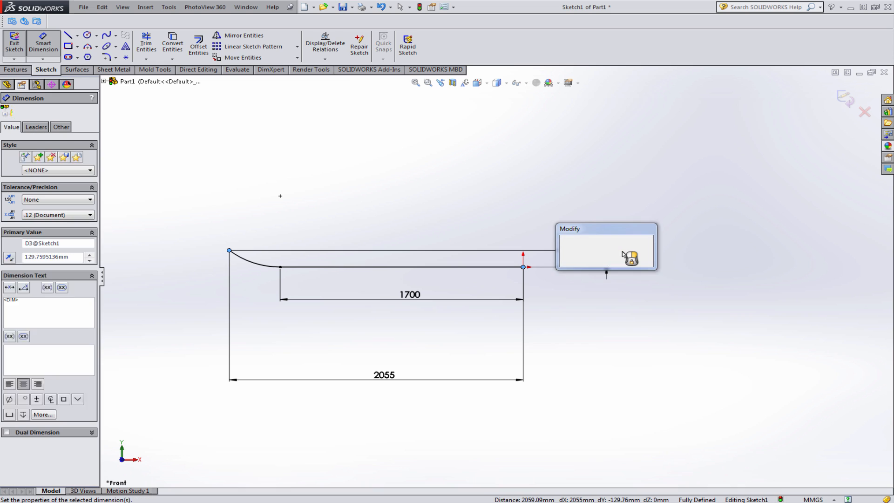
pyautogui.write('3')
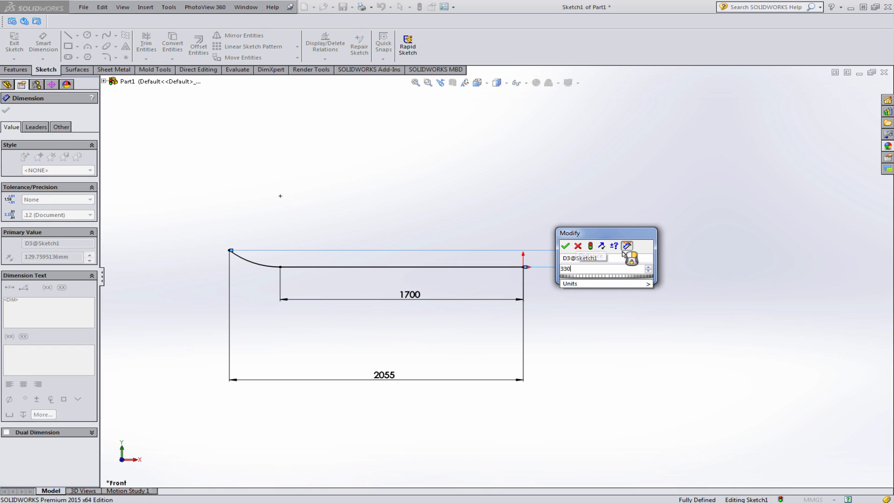
pyautogui.write('30')
pyautogui.press('Return')
pyautogui.press('Escape')
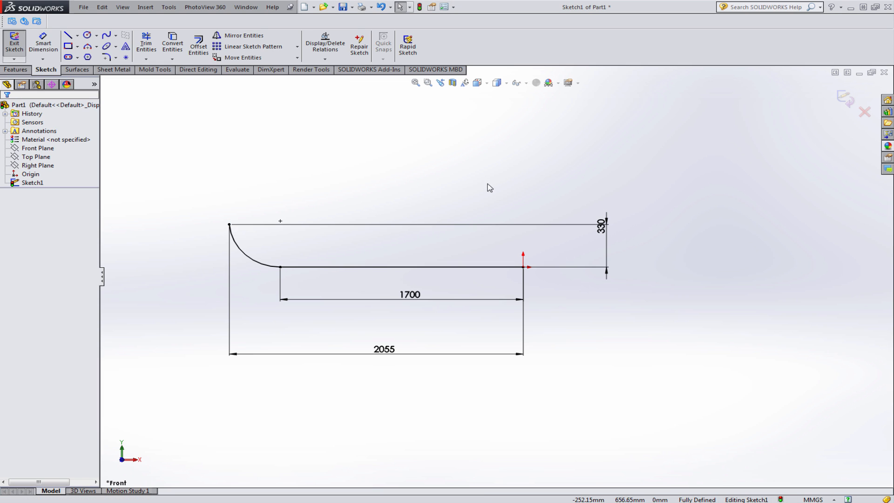
pyautogui.click(847, 100)
pyautogui.moveTo(396, 260); pyautogui.dragTo(393, 253, button='middle')
pyautogui.click(46, 157)
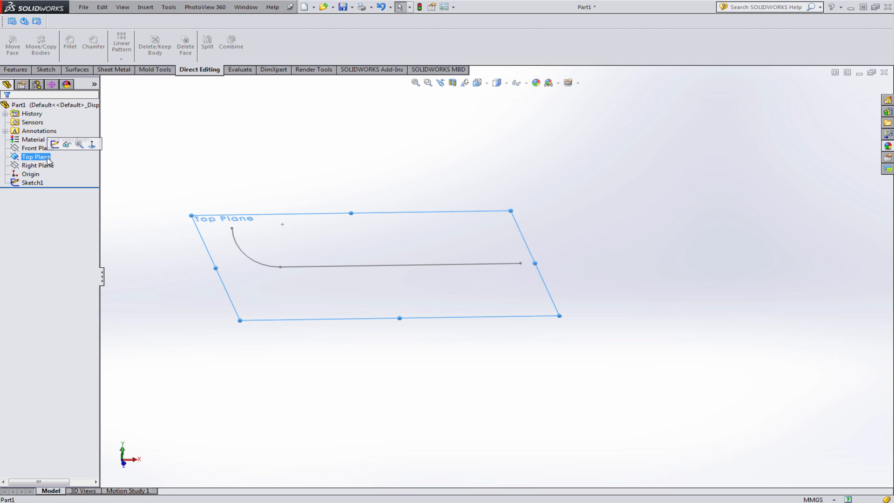
pyautogui.click(54, 145)
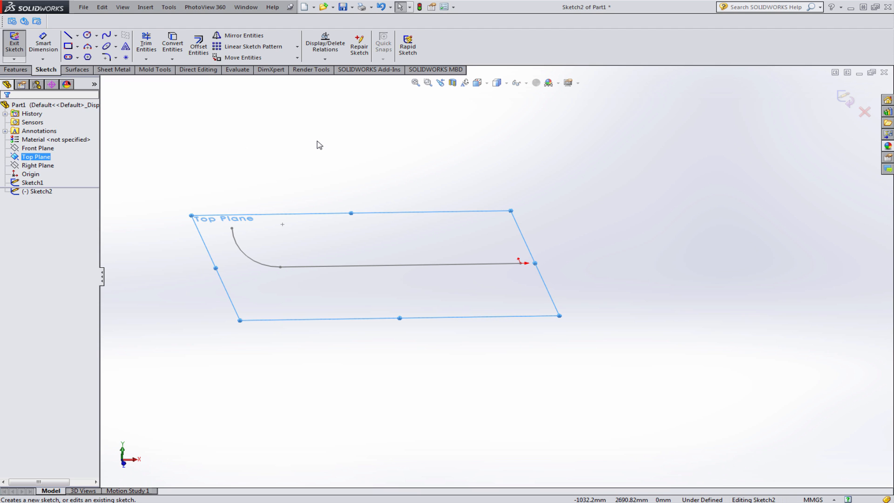
pyautogui.click(163, 137)
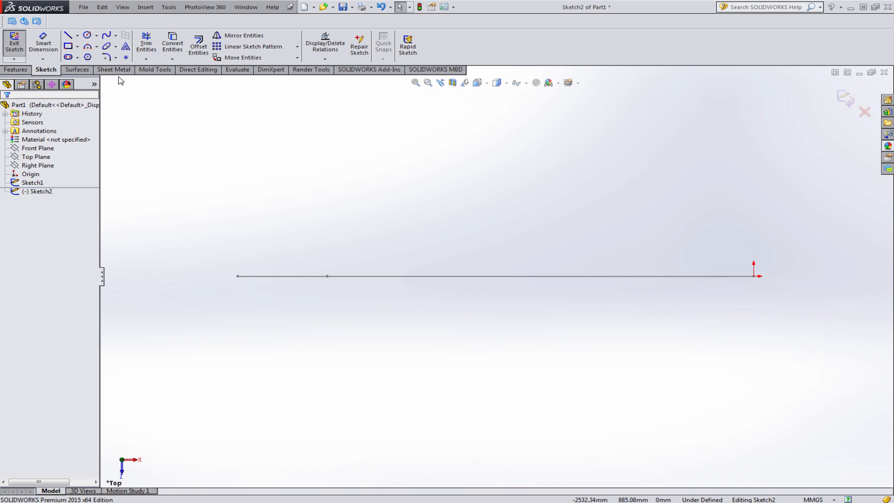
pyautogui.click(68, 37)
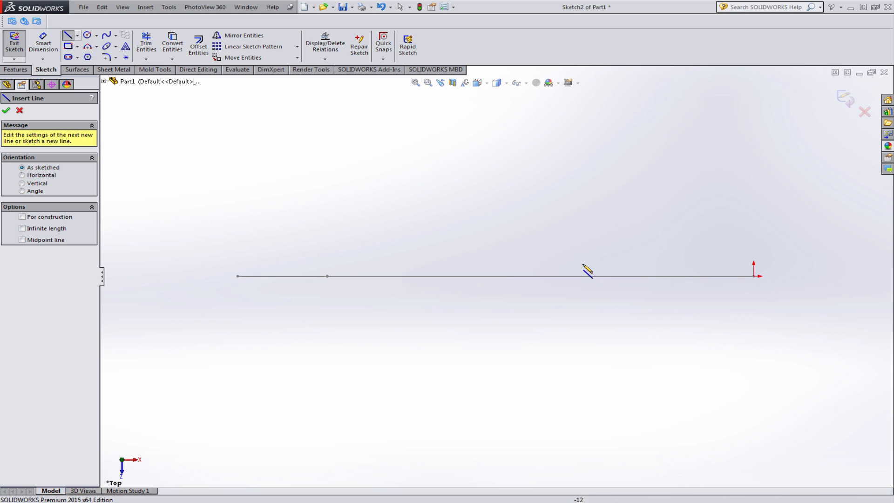
pyautogui.click(754, 219)
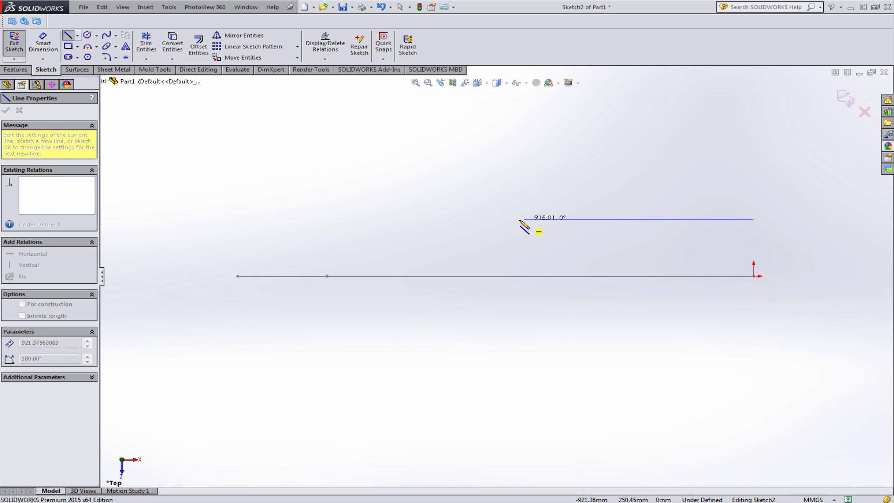
pyautogui.click(475, 220)
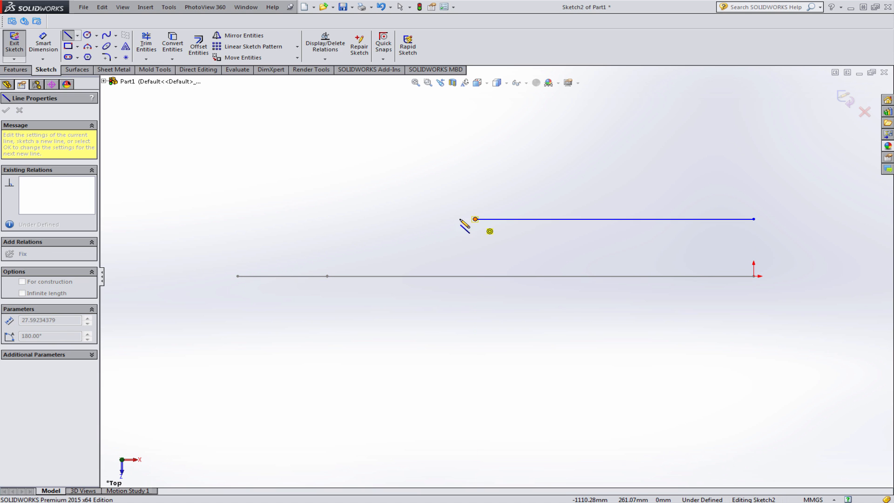
pyautogui.click(238, 277)
pyautogui.press('Escape')
pyautogui.moveTo(289, 299)
pyautogui.mouseDown(button='middle')
pyautogui.moveTo(292, 224)
pyautogui.moveTo(291, 245)
pyautogui.moveTo(248, 296)
pyautogui.mouseUp(button='middle')
pyautogui.click(234, 291)
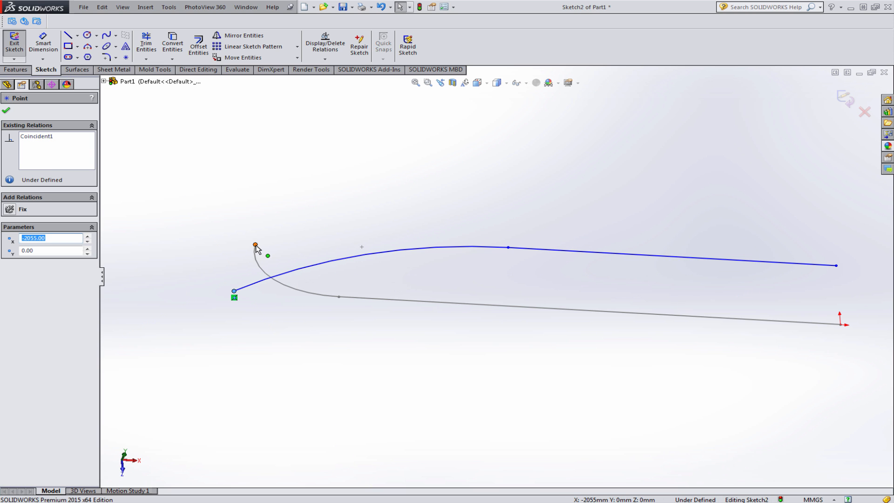
pyautogui.keyDown('ctrl'); pyautogui.click(255, 245); pyautogui.keyUp('ctrl')
pyautogui.moveTo(256, 246)
pyautogui.mouseDown(button='middle')
pyautogui.moveTo(539, 280)
pyautogui.moveTo(582, 252)
pyautogui.moveTo(575, 278)
pyautogui.mouseUp(button='middle')
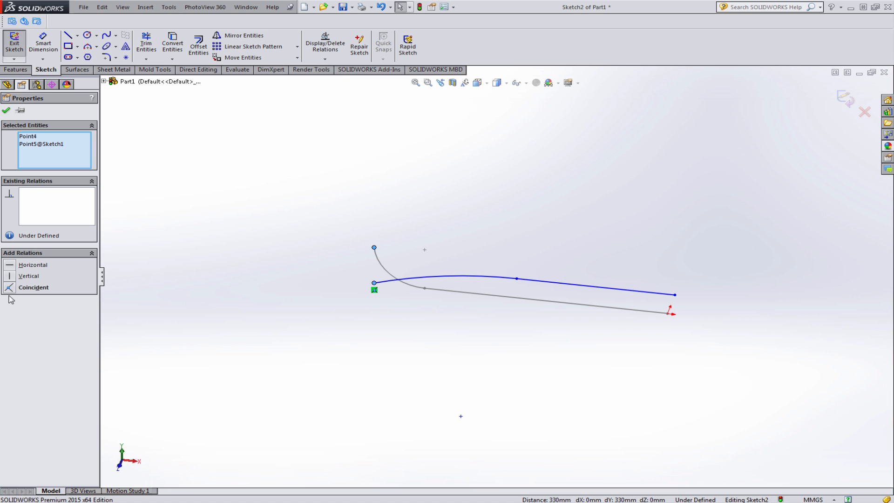
pyautogui.click(864, 113)
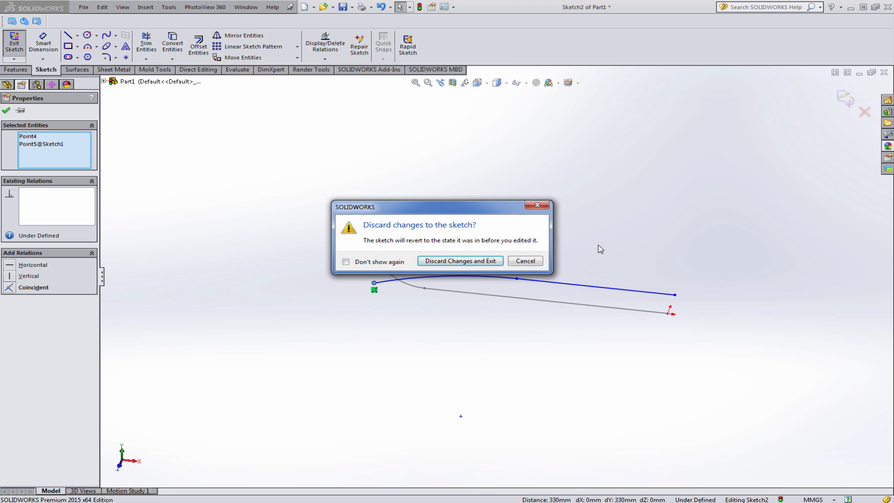
pyautogui.click(478, 261)
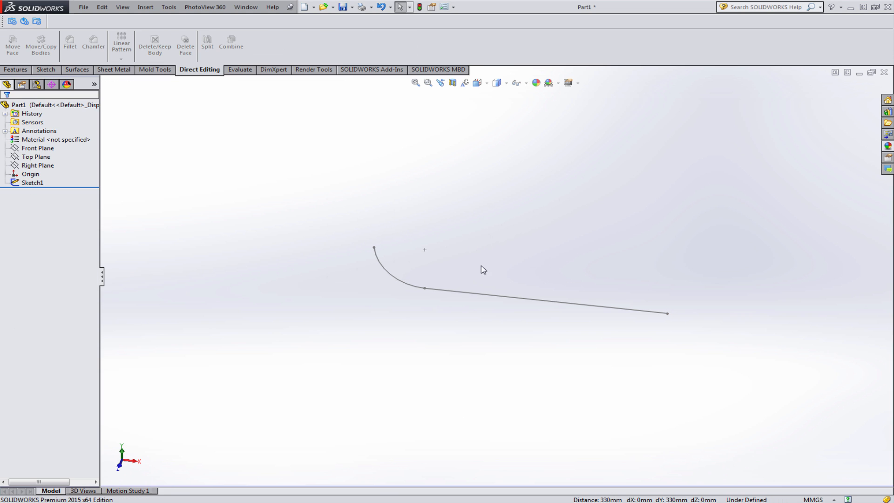
# Create a reference plane parallel to the Top Plane and passing through the free upper end of the side-profile arc
pyautogui.click(46, 157)
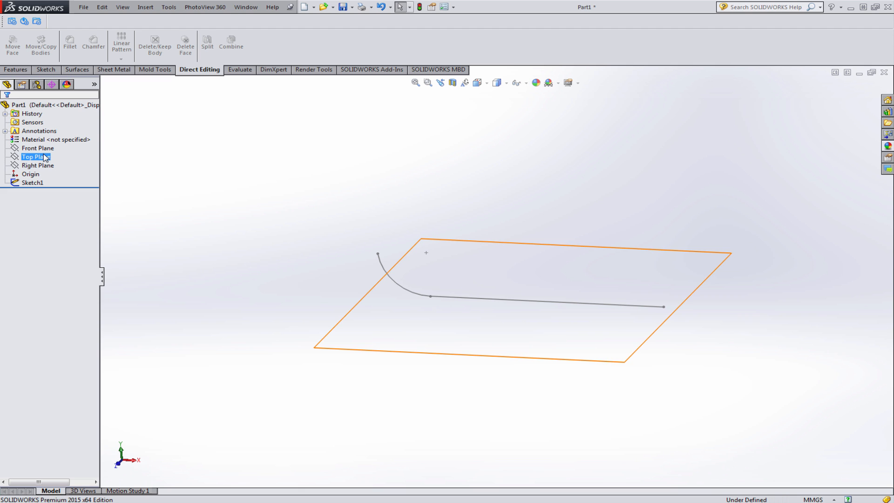
pyautogui.moveTo(433, 228); pyautogui.dragTo(447, 252, button='middle')
pyautogui.click(16, 71)
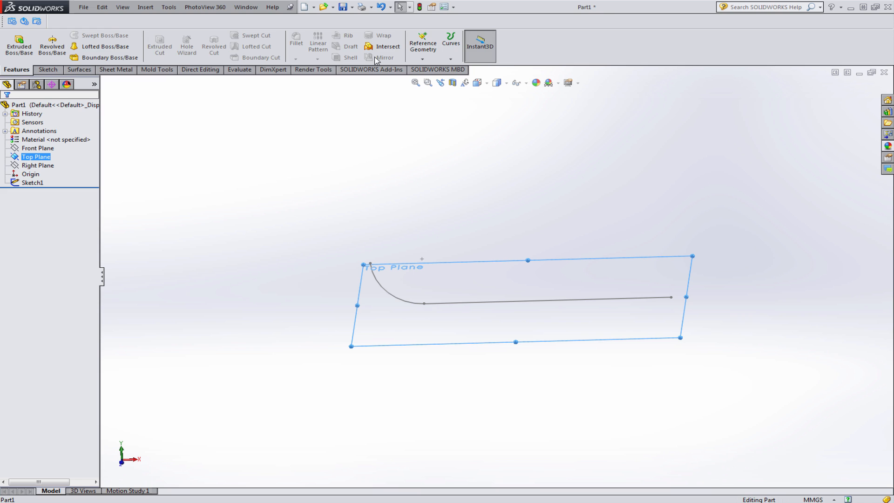
pyautogui.click(422, 59)
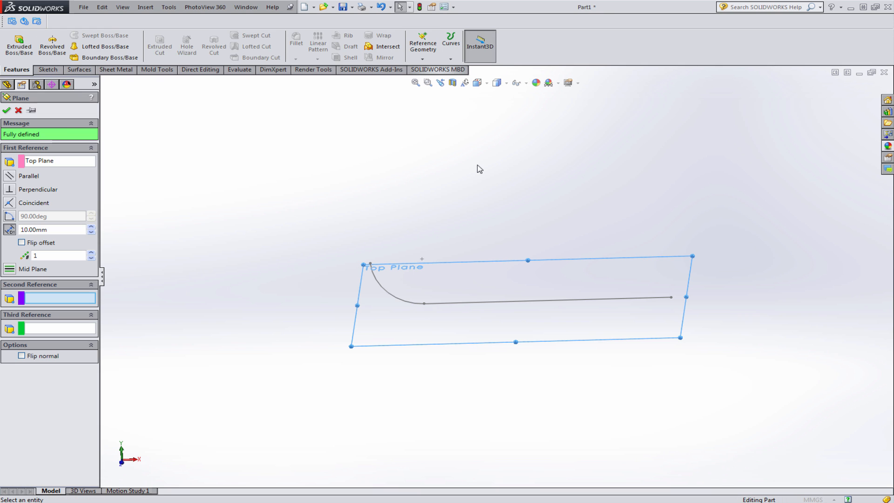
pyautogui.moveTo(447, 242)
pyautogui.mouseDown(button='middle')
pyautogui.moveTo(455, 214)
pyautogui.moveTo(427, 257)
pyautogui.mouseUp(button='middle')
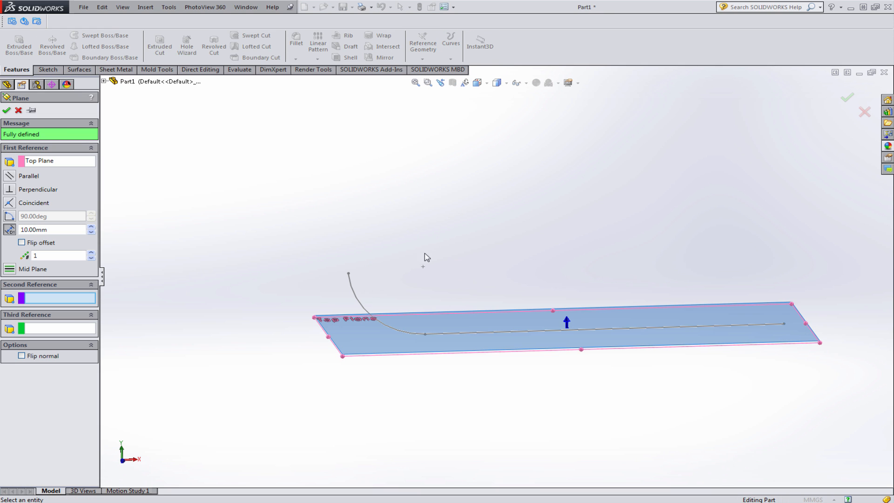
pyautogui.click(348, 274)
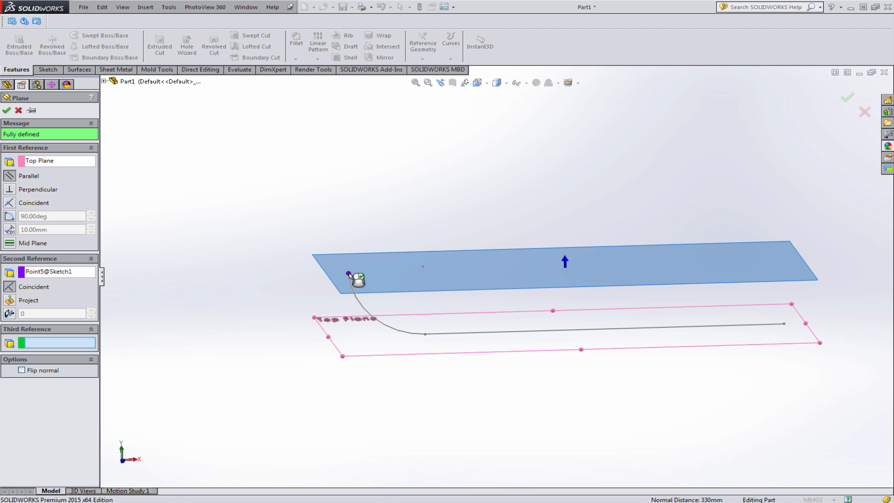
pyautogui.rightClick(355, 278)
# Sketch on the new plane a horizontal line about 1260 mm long, offset from the centreline, continued by a tangent arc to the bow tip
pyautogui.click(430, 249)
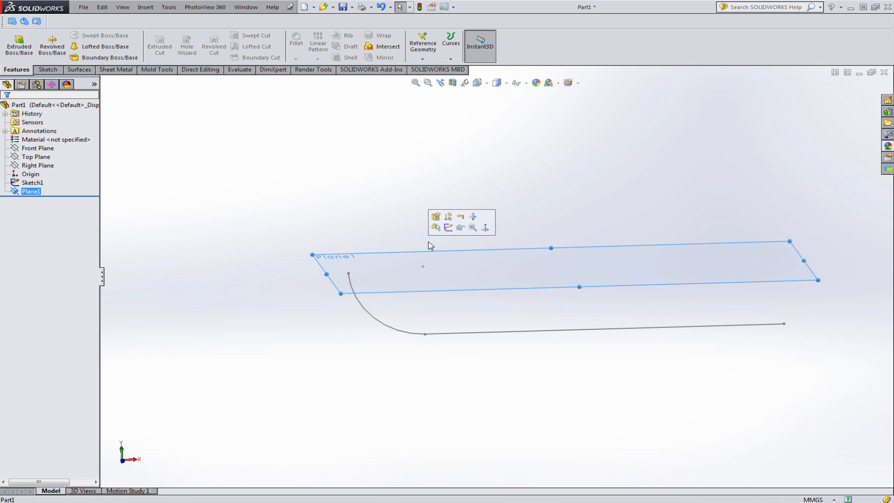
pyautogui.click(447, 228)
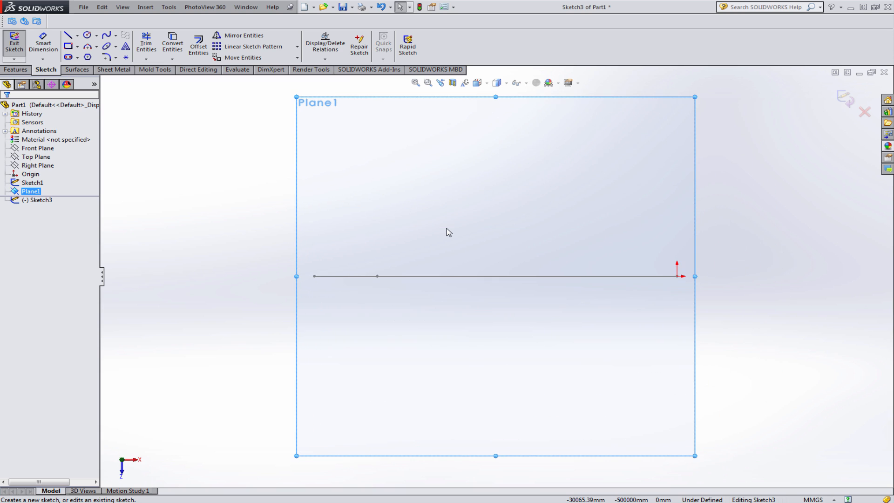
pyautogui.click(68, 35)
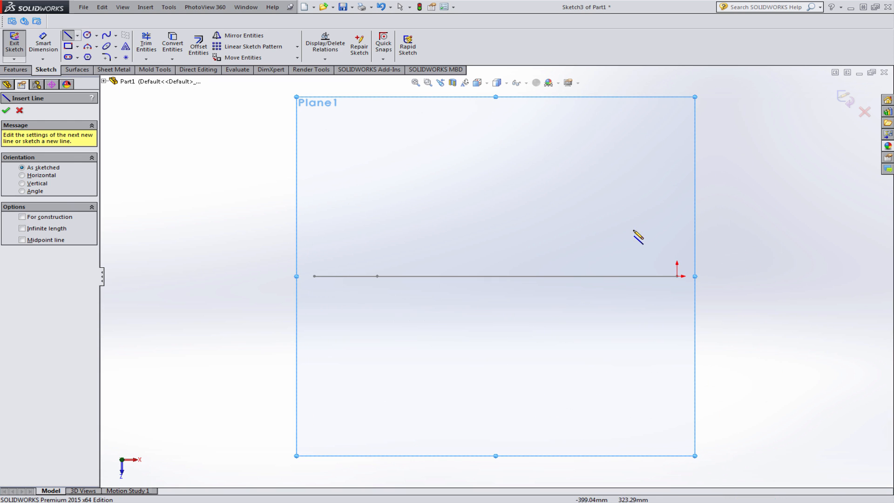
pyautogui.moveTo(677, 235); pyautogui.dragTo(454, 235)
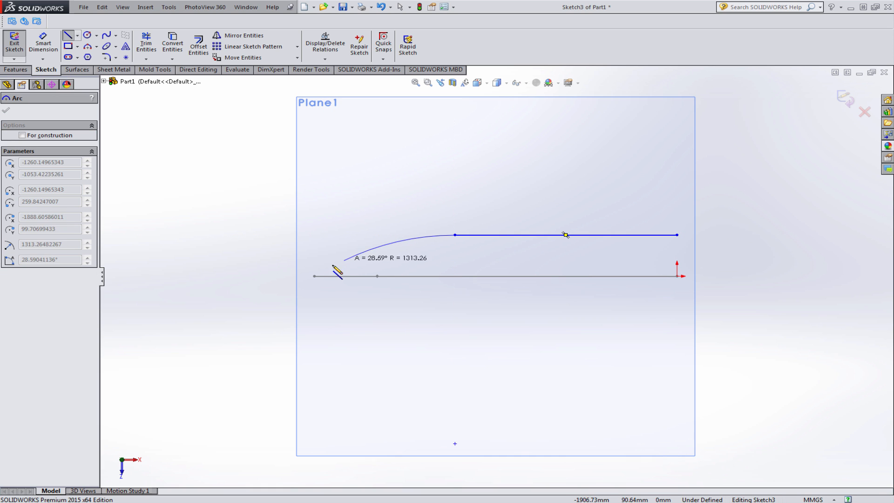
pyautogui.click(315, 276)
pyautogui.press('Escape')
pyautogui.press('Escape')
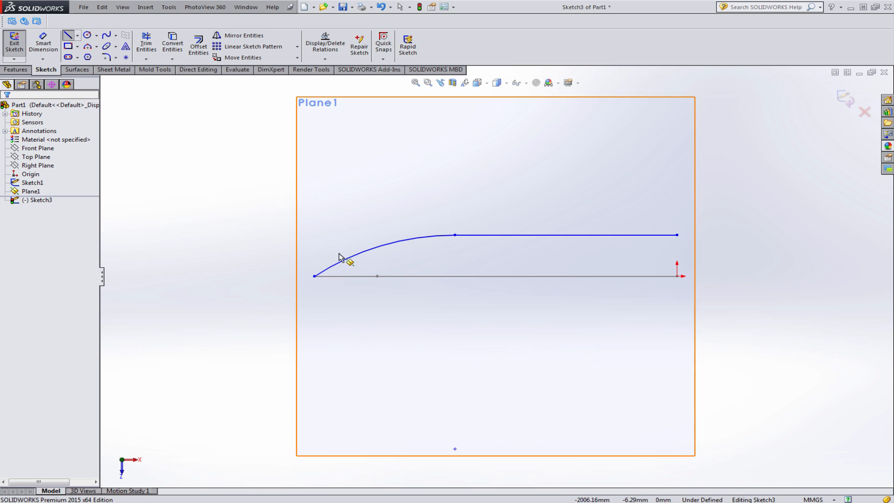
# Detach the plan-view arc's free end and make it coincident with the upper end of the side-profile arc
pyautogui.moveTo(338, 254); pyautogui.dragTo(360, 245, button='middle')
pyautogui.scroll(-6, 359, 245)
pyautogui.moveTo(334, 285)
pyautogui.mouseDown()
pyautogui.moveTo(362, 286)
pyautogui.moveTo(354, 285)
pyautogui.mouseUp()
pyautogui.click(333, 284)
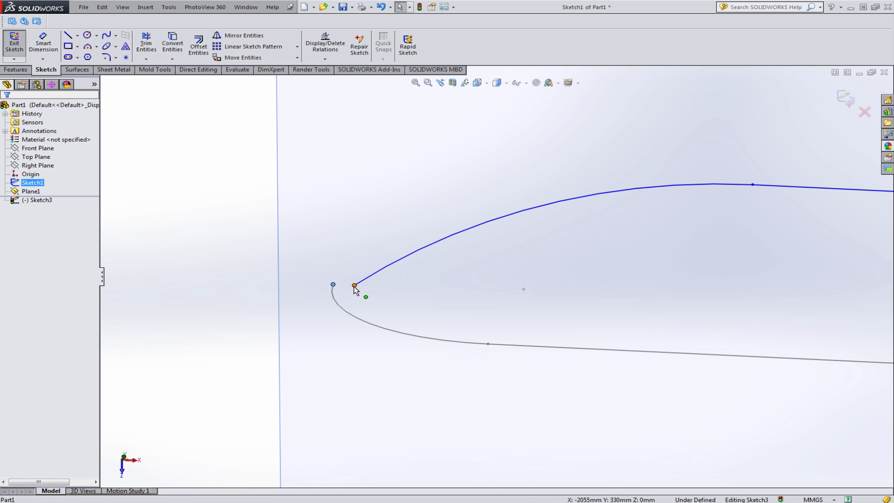
pyautogui.keyDown('ctrl'); pyautogui.click(355, 285); pyautogui.keyUp('ctrl')
pyautogui.click(407, 247)
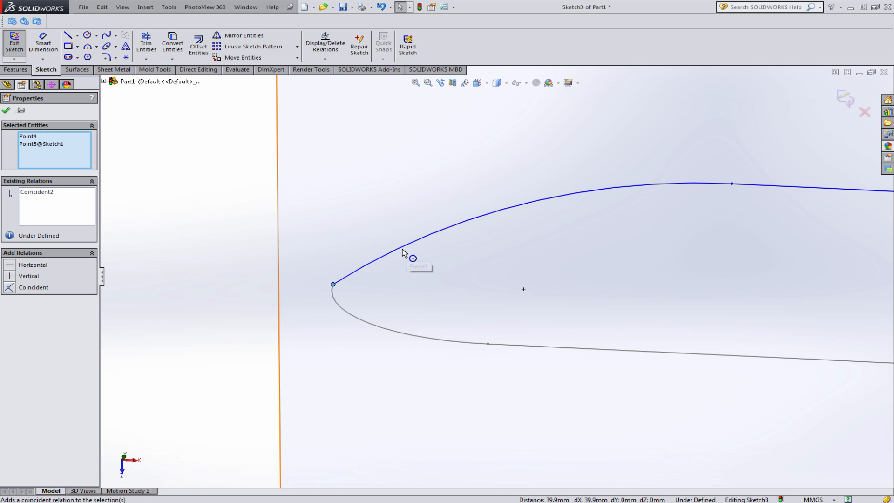
pyautogui.click(473, 285)
pyautogui.scroll(2, 482, 288)
pyautogui.scroll(3, 481, 287)
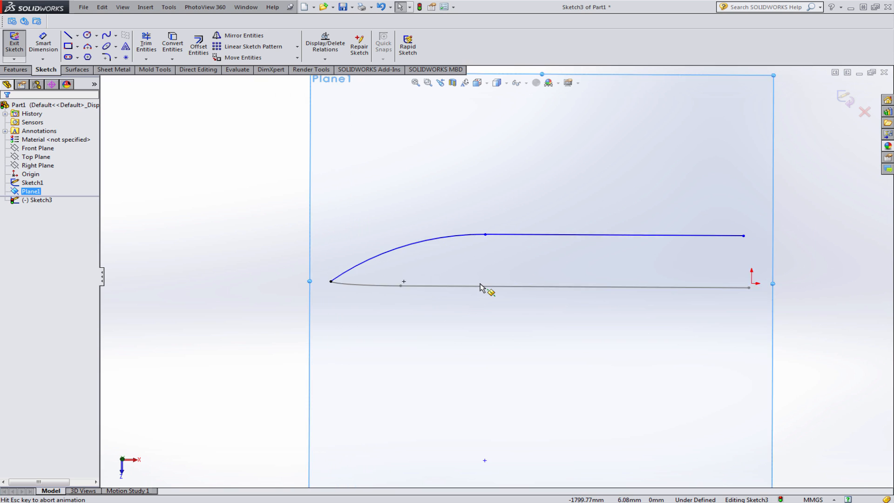
# Dimension the length of the plan-view sketch's horizontal line as 1000 mm
pyautogui.click(41, 45)
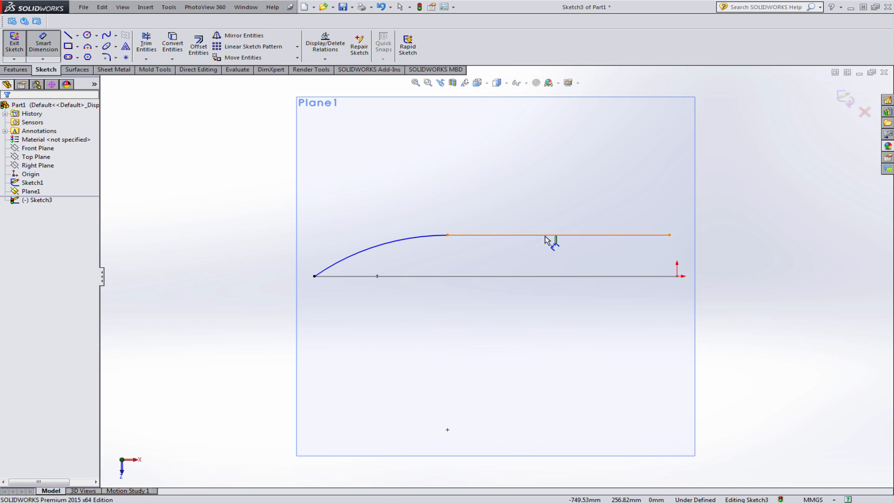
pyautogui.click(543, 234)
pyautogui.click(547, 304)
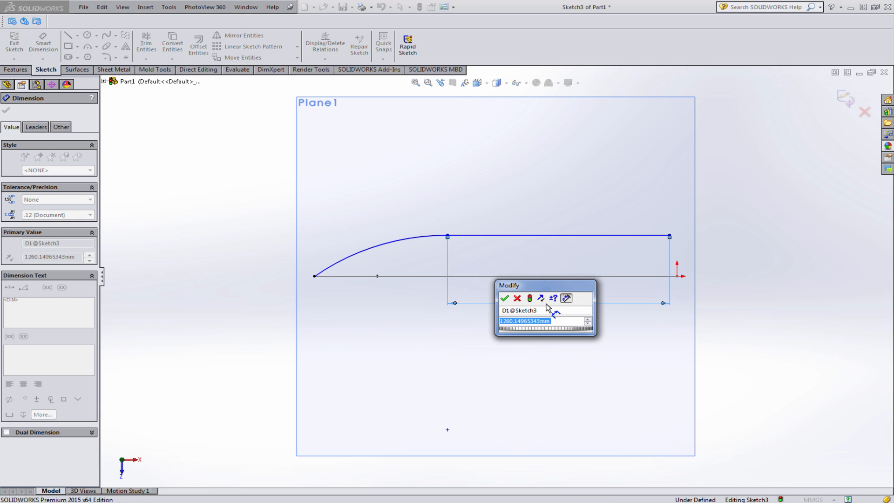
pyautogui.press('Return')
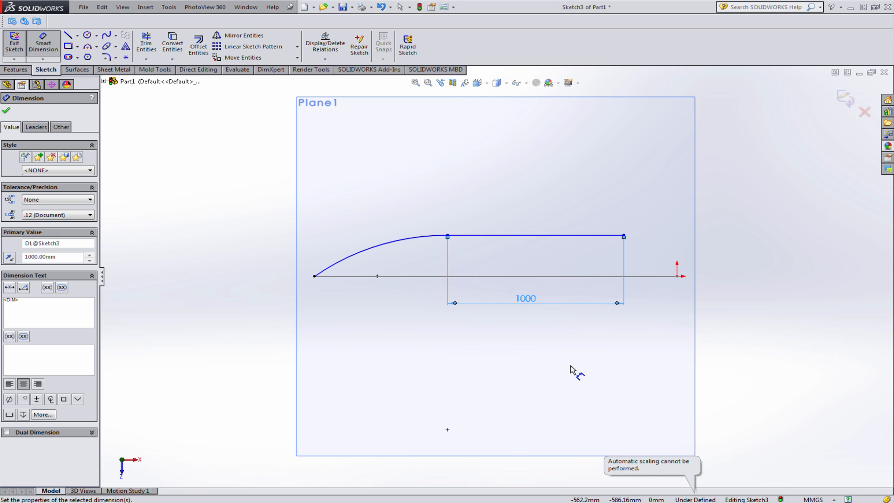
pyautogui.press('Escape')
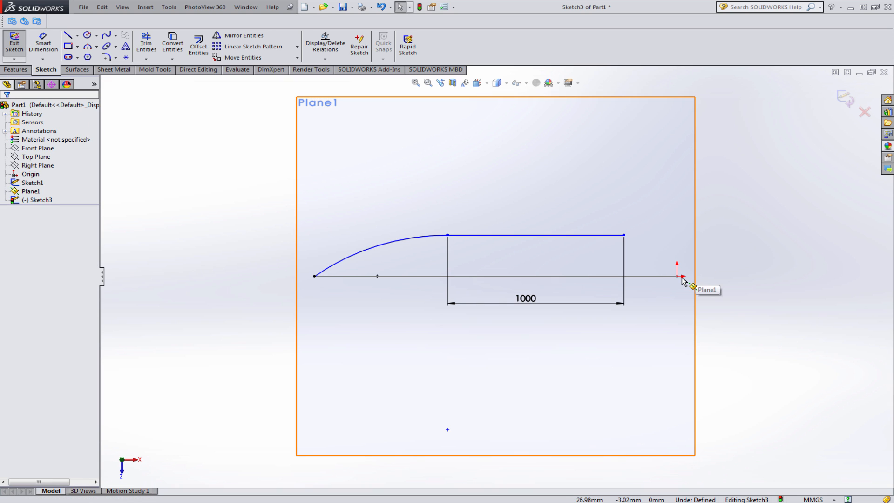
# Add a Vertical relation between the origin and the free end of the 1000 mm line
pyautogui.click(624, 235)
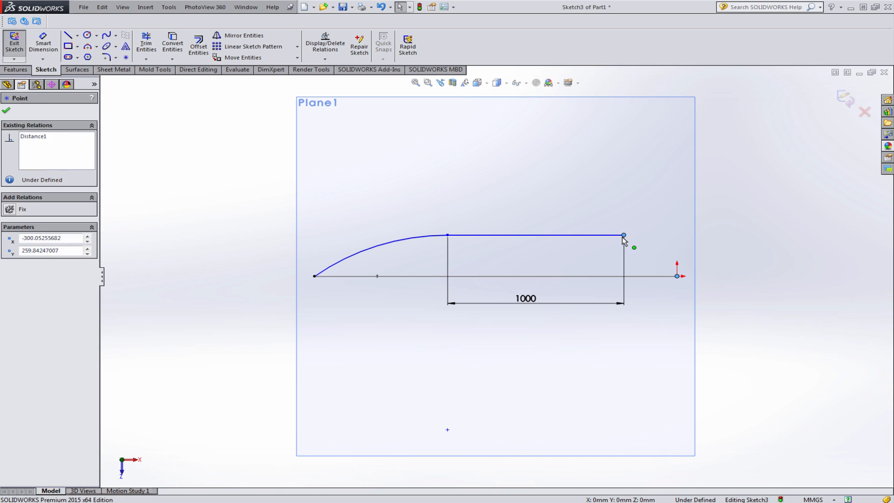
pyautogui.keyDown('ctrl'); pyautogui.click(677, 276); pyautogui.keyUp('ctrl')
pyautogui.click(691, 201)
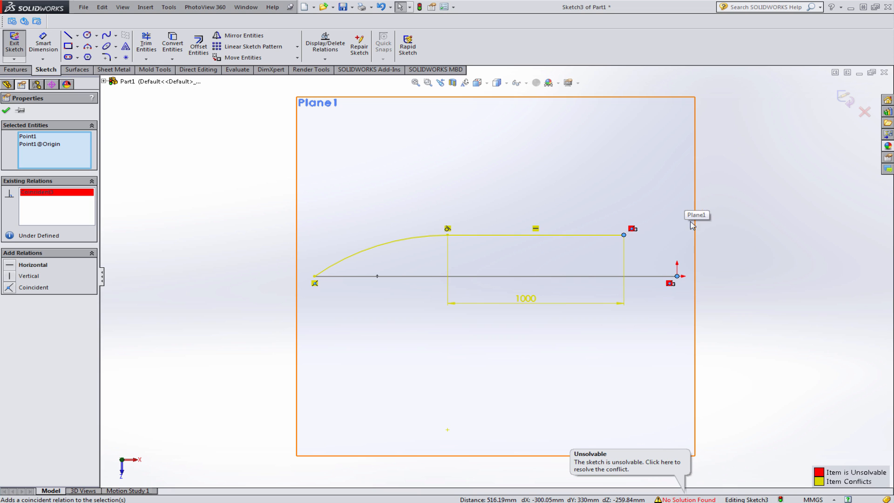
pyautogui.hotkey('ctrl', 'z')
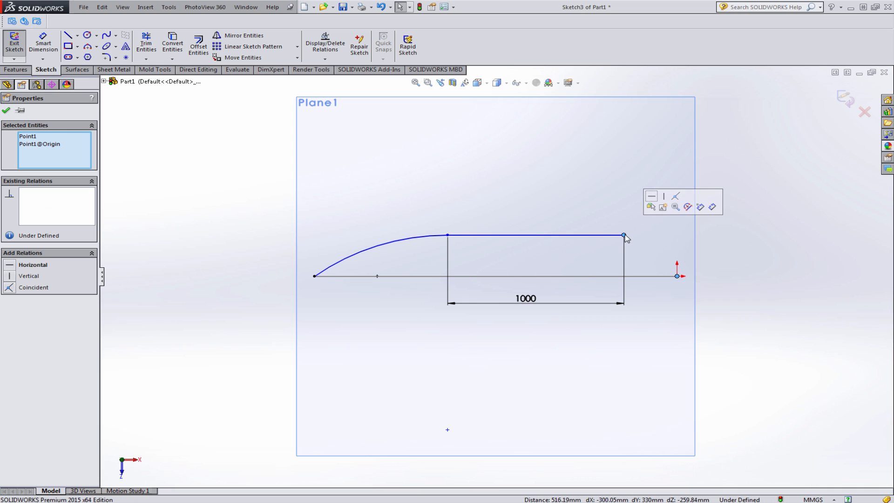
pyautogui.click(665, 198)
pyautogui.click(743, 223)
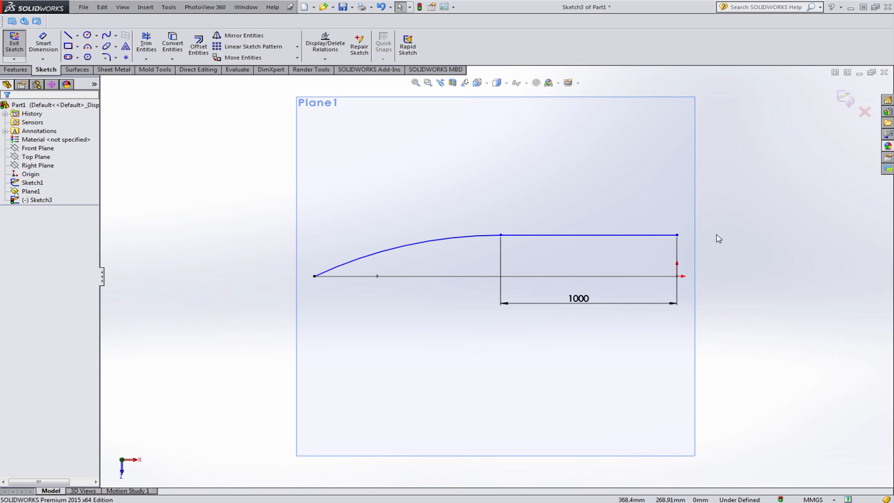
# Reposition the 1000 mm dimension above the plan-view line and exit the sketch
pyautogui.click(48, 51)
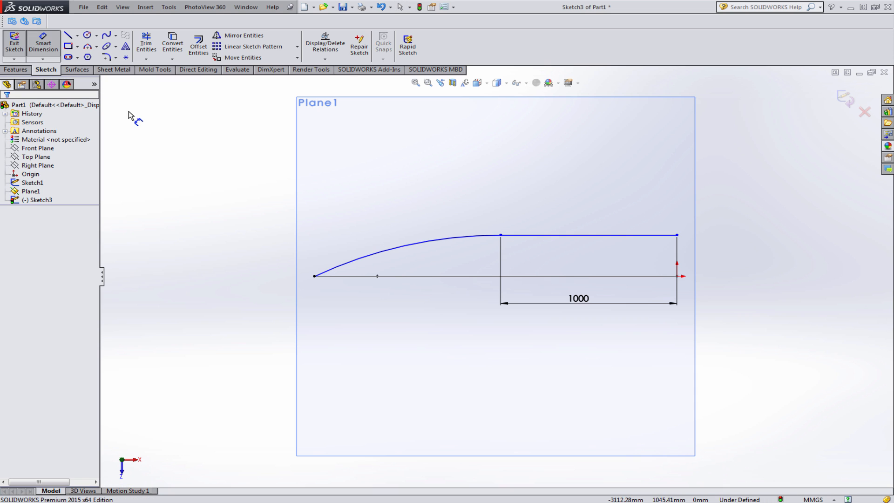
pyautogui.click(678, 251)
pyautogui.moveTo(585, 304); pyautogui.dragTo(581, 201)
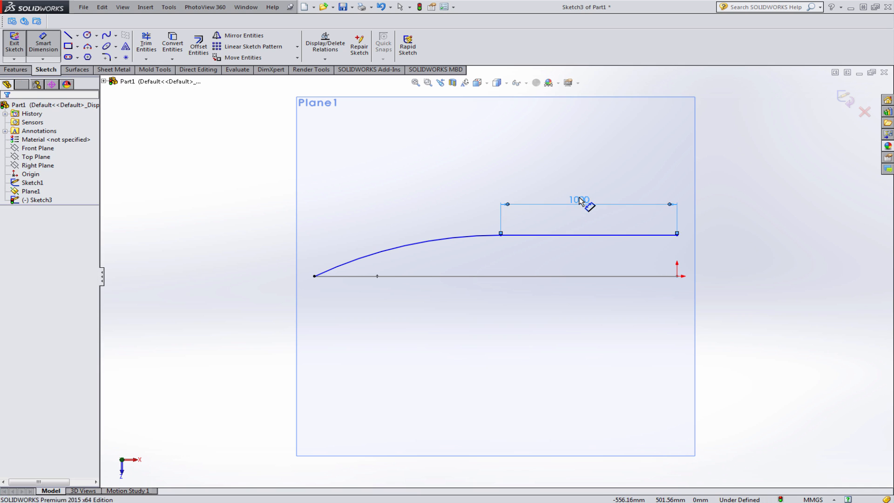
pyautogui.click(14, 43)
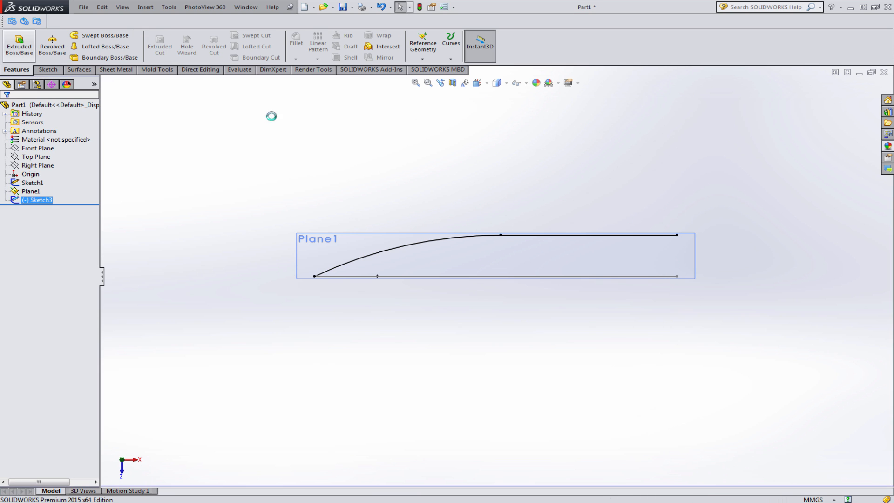
# Edit the plan-view sketch to dimension the straight line's free end 320 mm from the origin
pyautogui.click(410, 248)
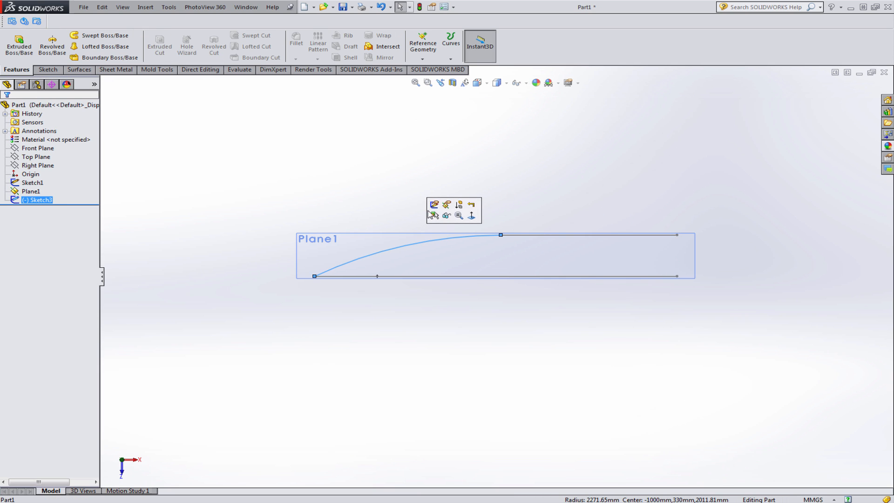
pyautogui.click(434, 205)
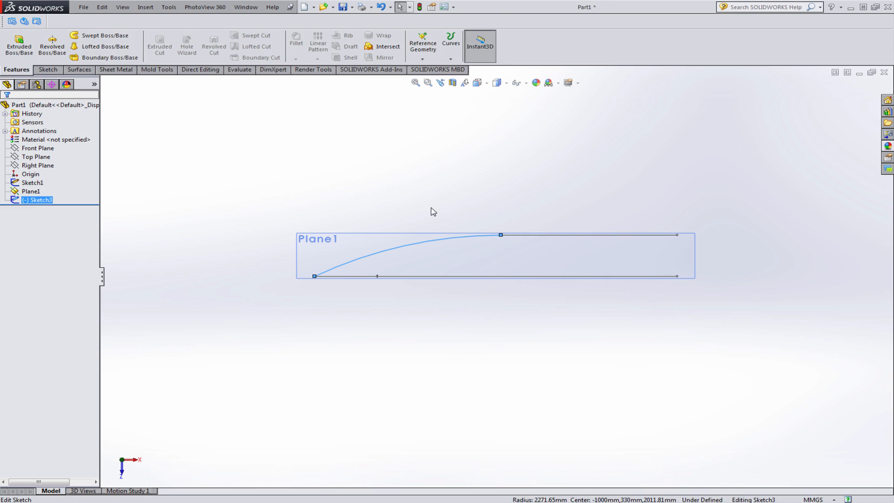
pyautogui.click(678, 235)
pyautogui.click(678, 276)
pyautogui.click(726, 261)
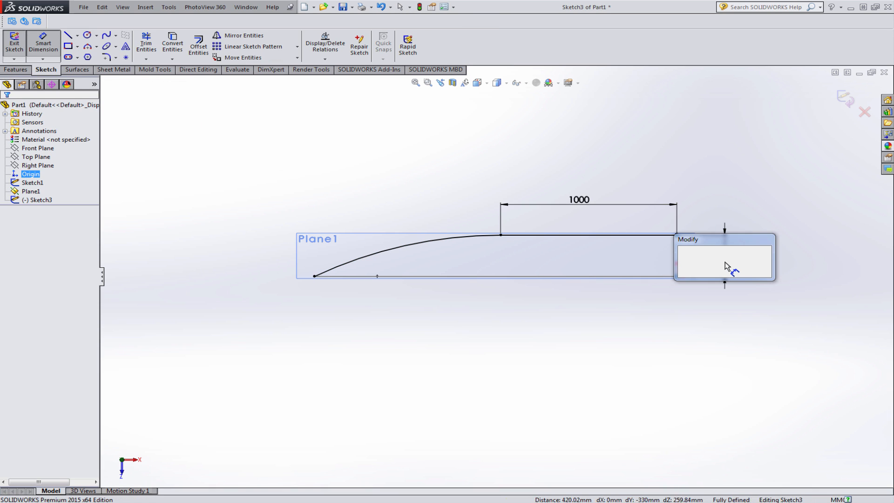
pyautogui.write('320')
pyautogui.press('Return')
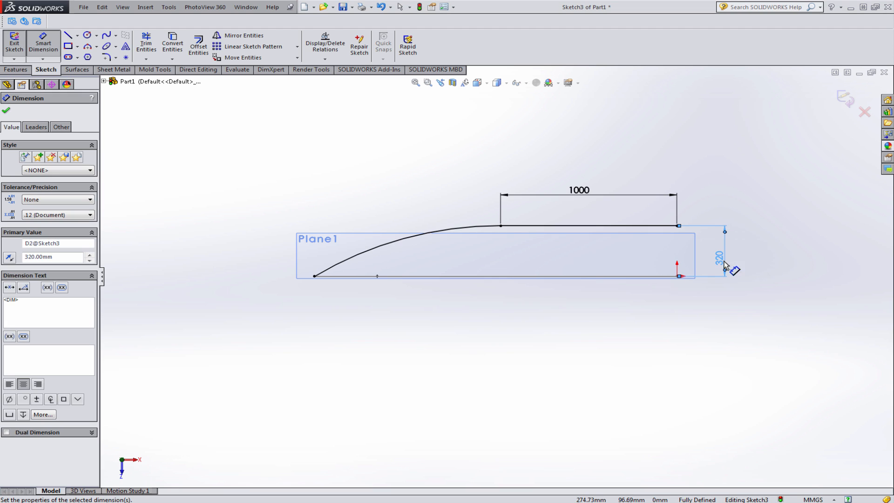
pyautogui.press('Escape')
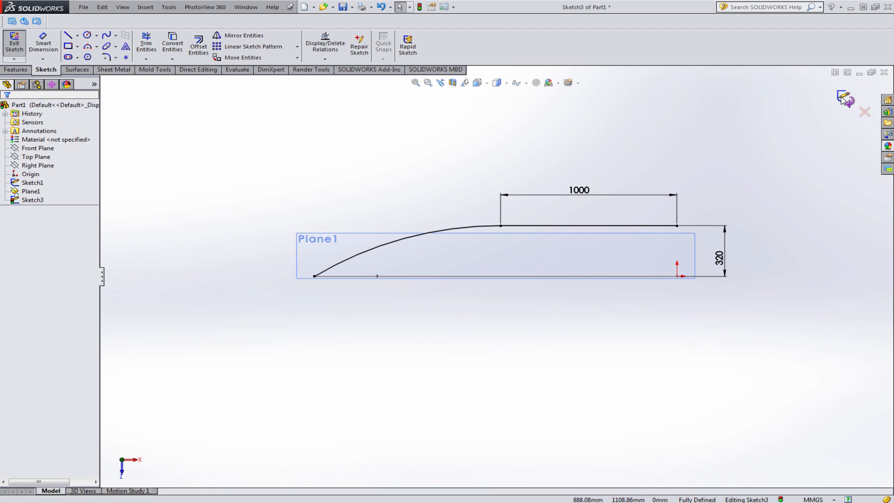
pyautogui.click(842, 99)
# Start a new sketch on the Right Plane and view it face-on
pyautogui.moveTo(484, 347); pyautogui.dragTo(495, 242, button='middle')
pyautogui.moveTo(575, 341); pyautogui.dragTo(573, 305, button='middle')
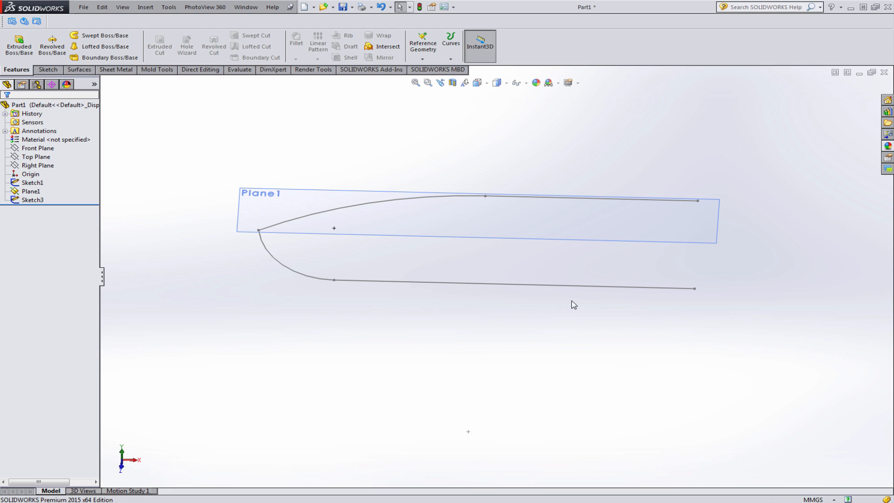
pyautogui.click(47, 167)
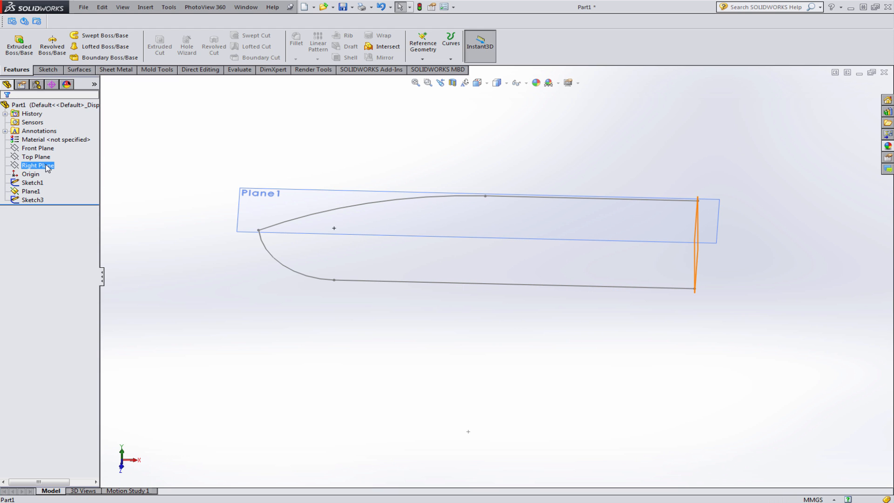
pyautogui.moveTo(610, 275); pyautogui.dragTo(332, 243, button='middle')
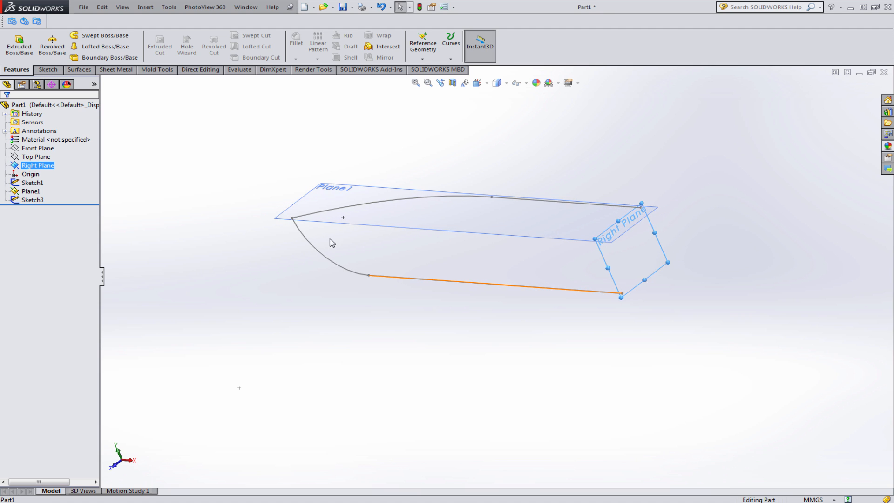
pyautogui.click(231, 215)
pyautogui.click(38, 166)
pyautogui.click(58, 157)
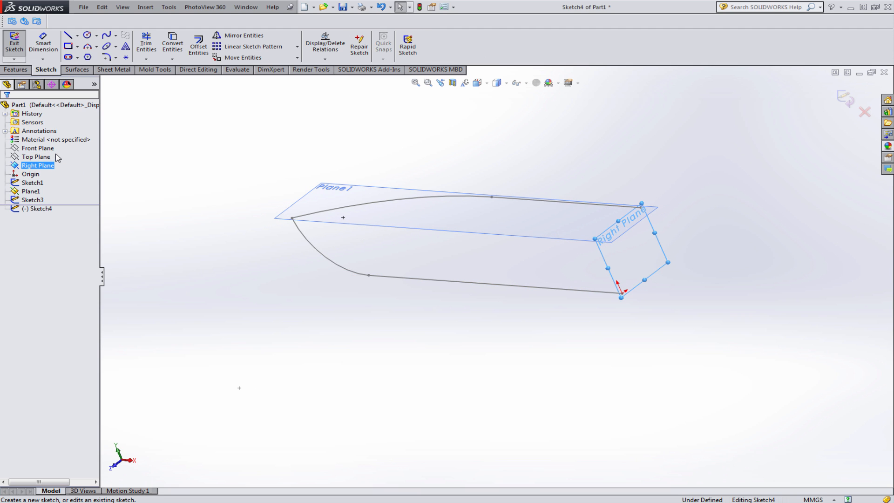
pyautogui.click(717, 265)
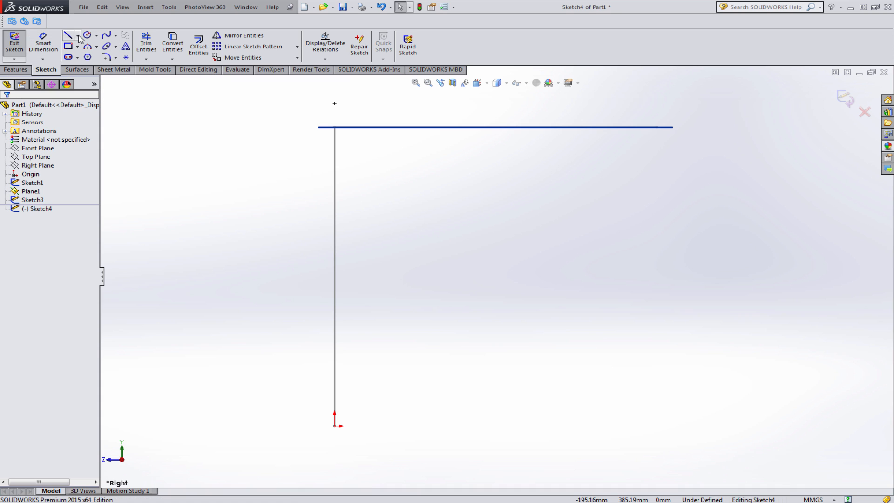
# Draw a two-point spline from the free end of the plan-view line to the origin
pyautogui.click(106, 35)
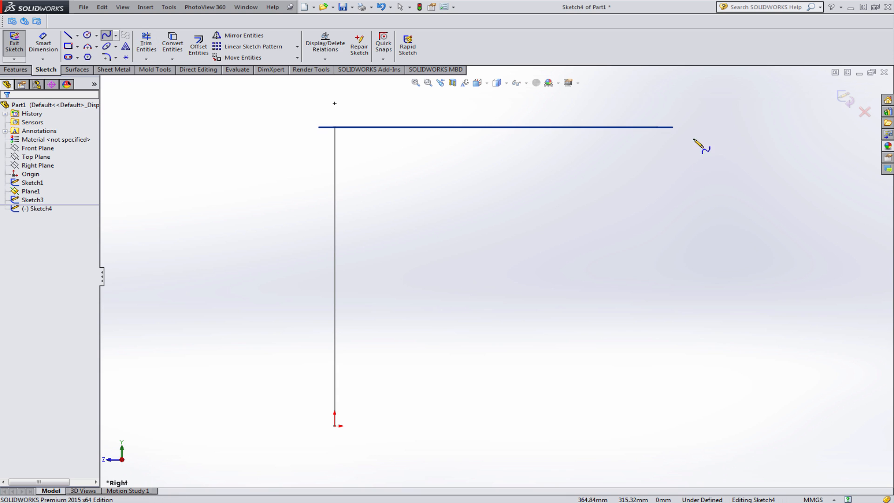
pyautogui.click(657, 126)
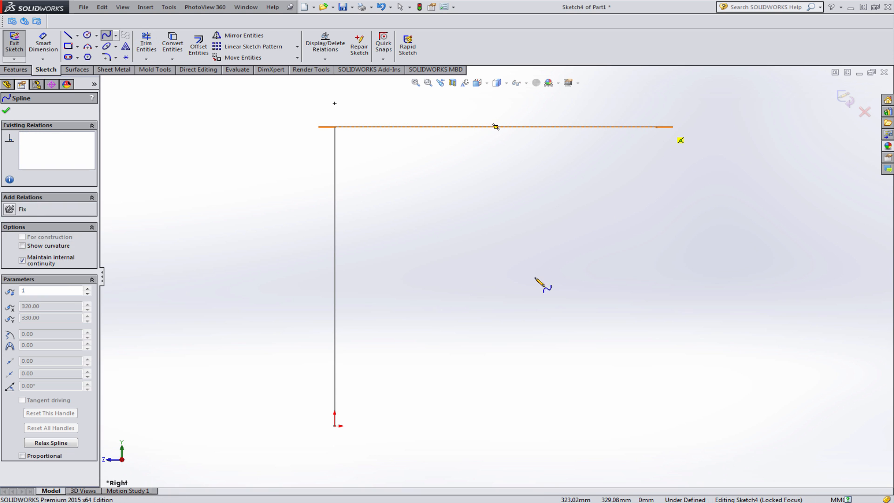
pyautogui.click(335, 425)
pyautogui.press('Escape')
# Pull the spline's upper end free and add a Pierce relation between it and the plan-view sketch's straight line
pyautogui.scroll(-8, 663, 141)
pyautogui.moveTo(589, 191); pyautogui.dragTo(598, 191, button='middle')
pyautogui.scroll(-4, 601, 186)
pyautogui.scroll(2, 769, 275)
pyautogui.scroll(-6, 687, 292)
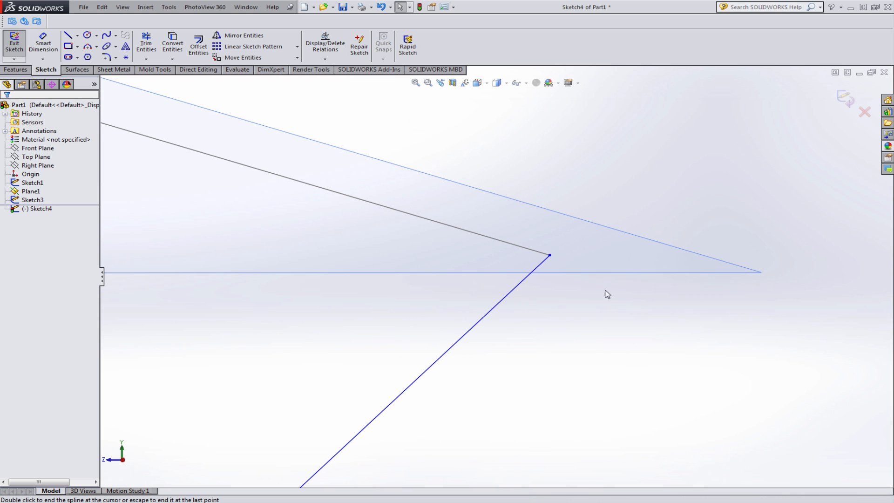
pyautogui.moveTo(549, 256); pyautogui.dragTo(568, 268)
pyautogui.click(551, 256)
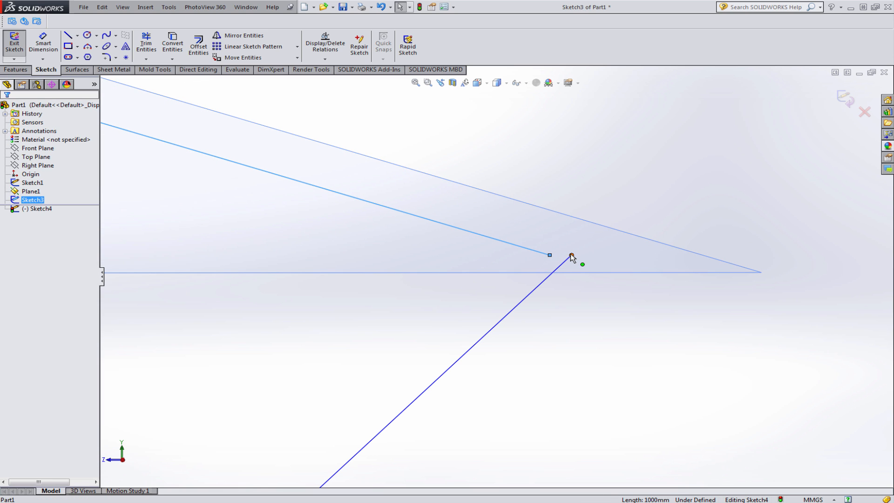
pyautogui.keyDown('ctrl'); pyautogui.click(572, 256); pyautogui.keyUp('ctrl')
pyautogui.click(599, 215)
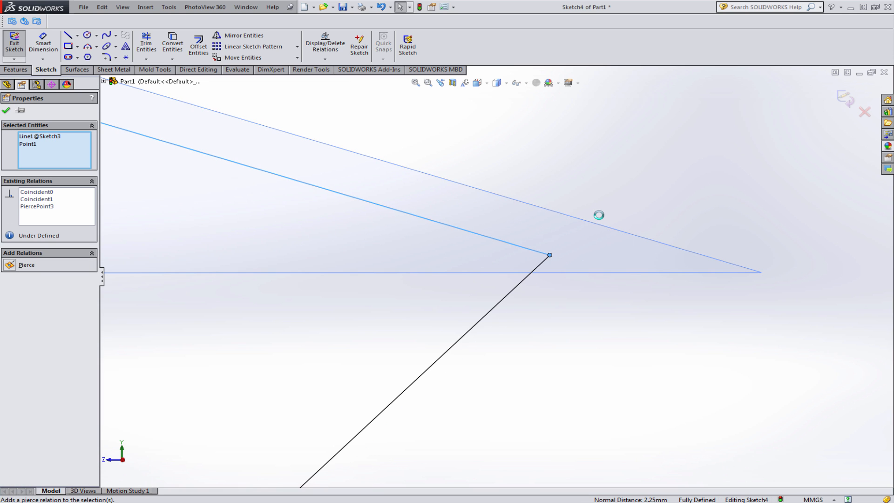
pyautogui.click(620, 209)
# Display the spline's control polygon and pull its middle control point to about X 279, Y 90 mm, bowing the curve outward
pyautogui.scroll(6, 649, 252)
pyautogui.scroll(3, 406, 362)
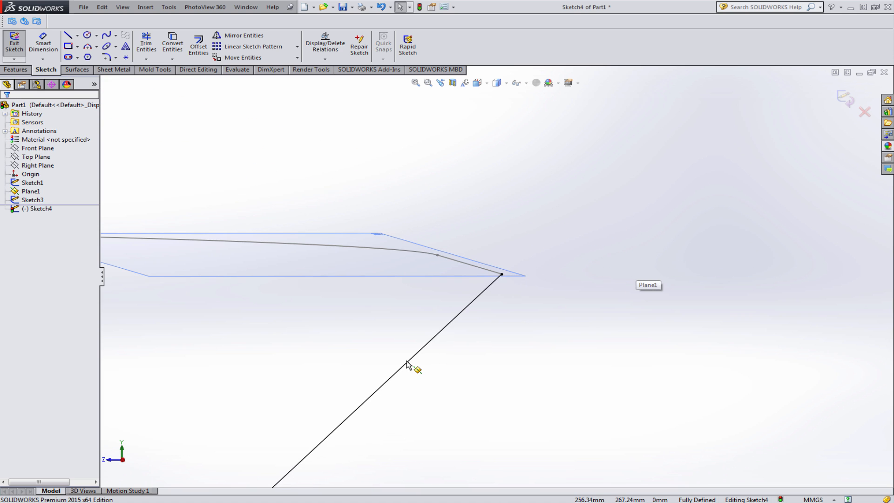
pyautogui.hotkey('ctrl', '4')
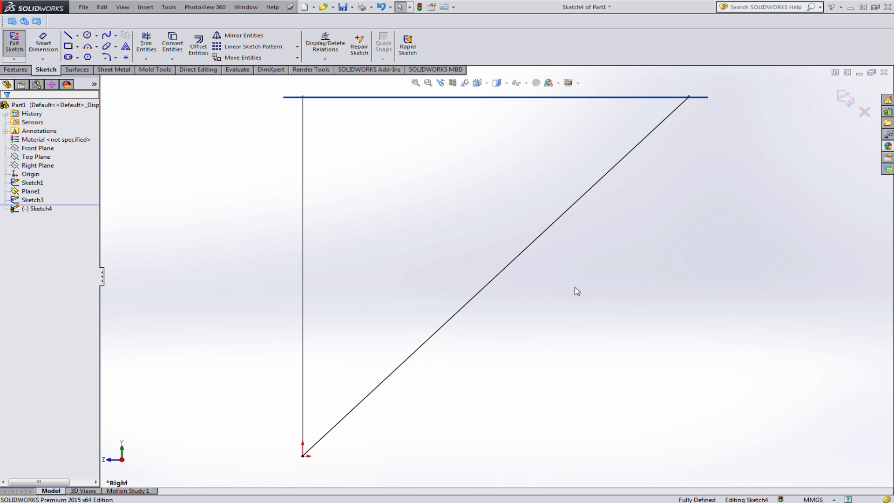
pyautogui.click(521, 252)
pyautogui.rightClick(521, 251)
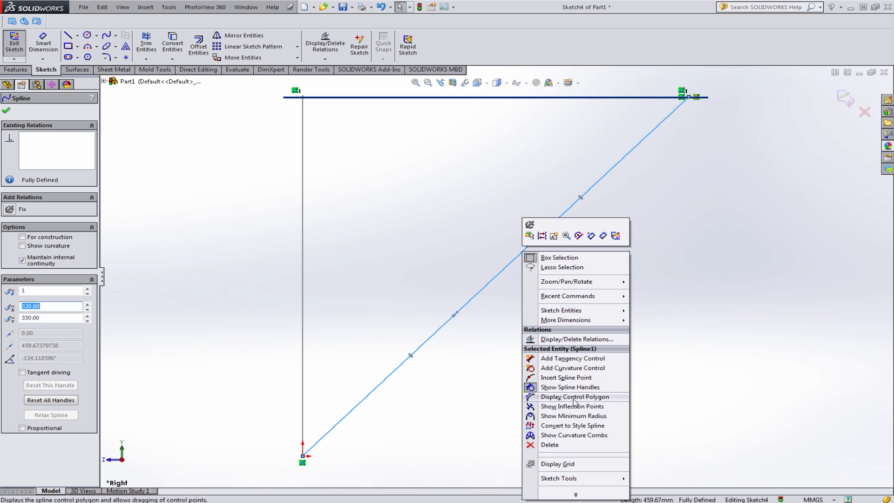
pyautogui.click(566, 377)
pyautogui.click(458, 313)
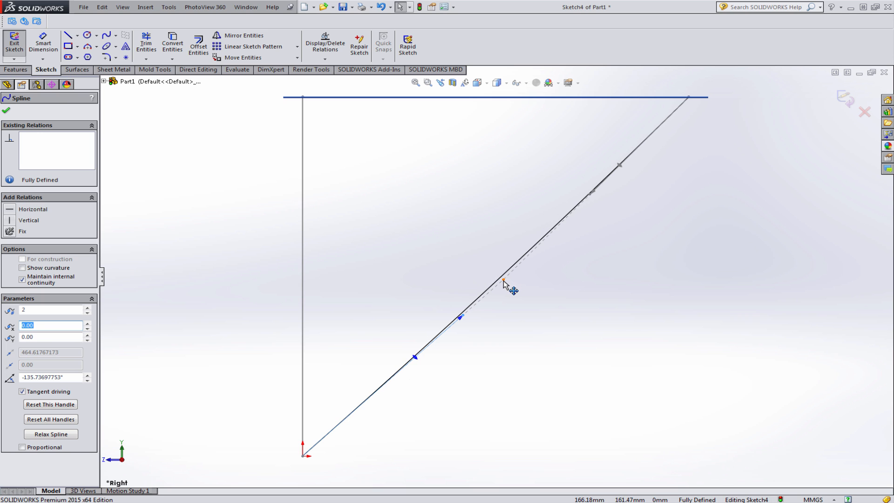
pyautogui.moveTo(504, 281); pyautogui.dragTo(647, 362)
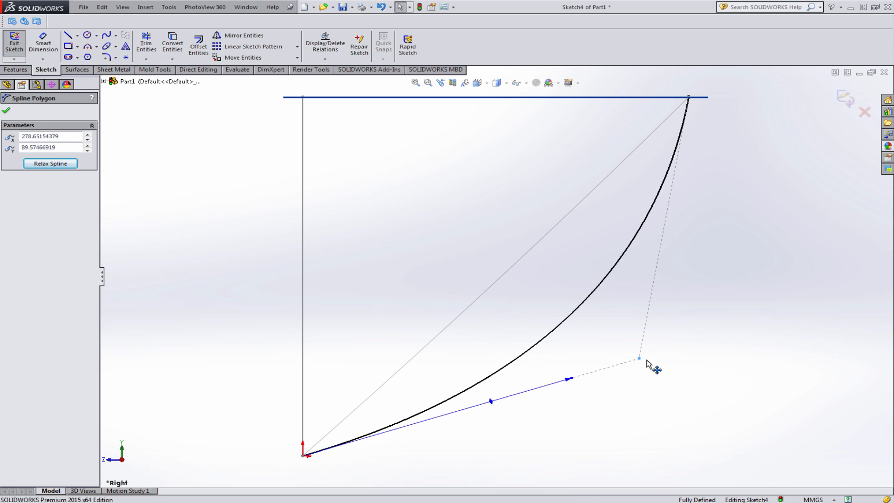
pyautogui.scroll(2, 694, 336)
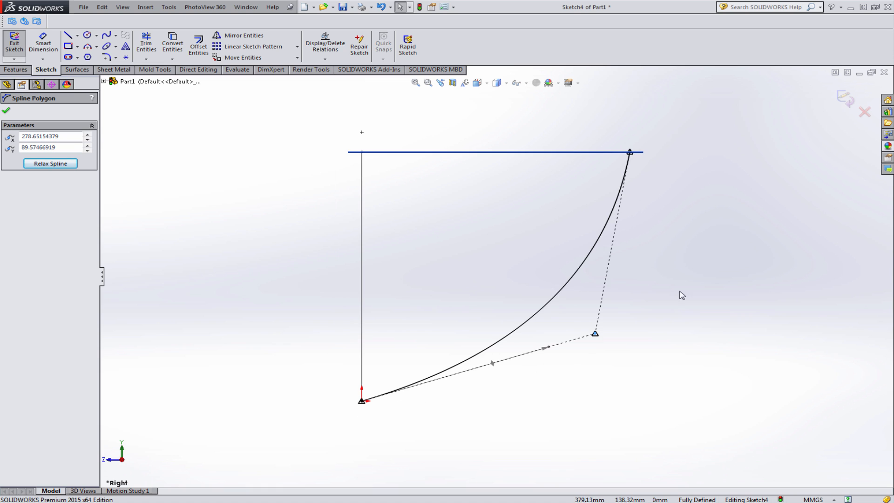
pyautogui.click(683, 267)
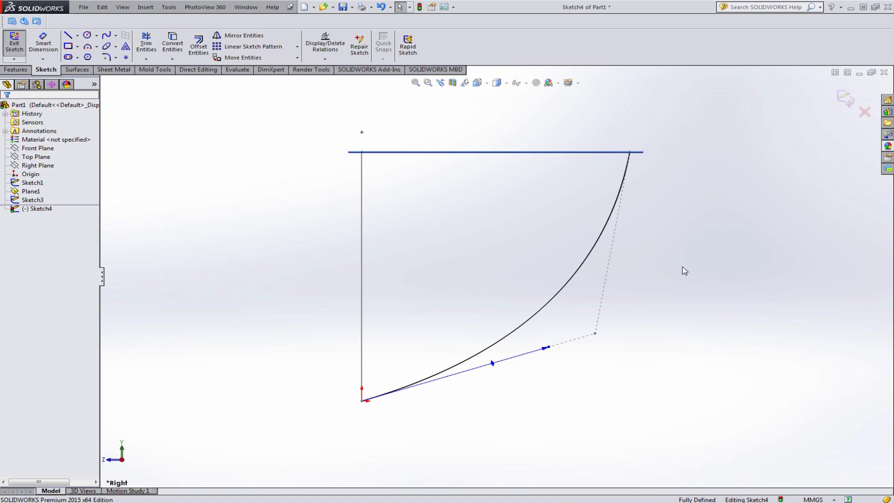
pyautogui.click(619, 198)
pyautogui.click(43, 43)
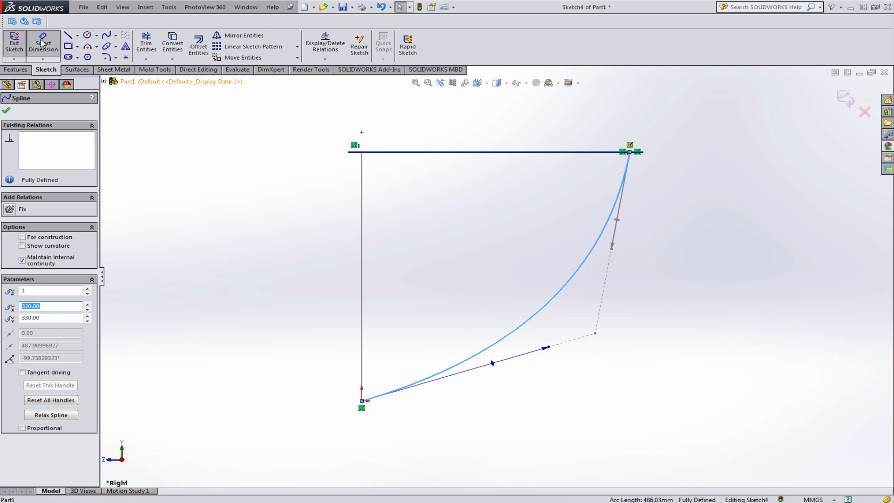
pyautogui.click(626, 175)
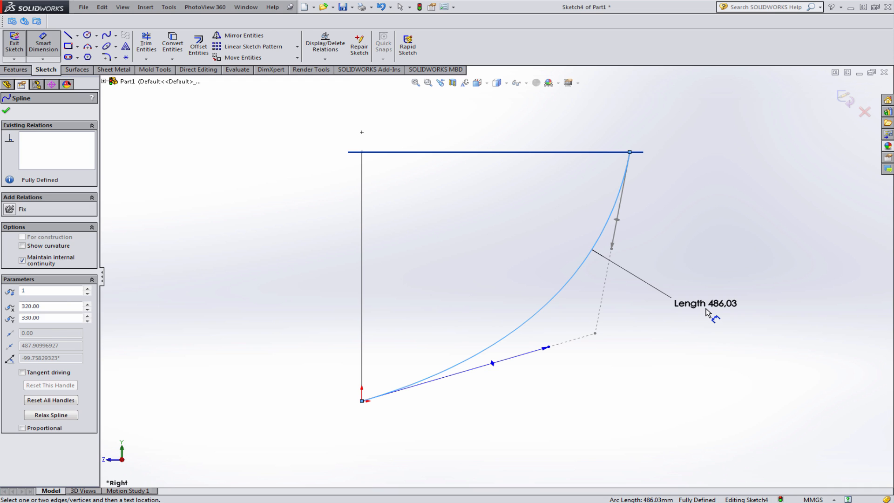
pyautogui.press('Escape')
pyautogui.press('Escape')
# Dimension the tangent handle at the spline's upper end as 570
pyautogui.click(620, 194)
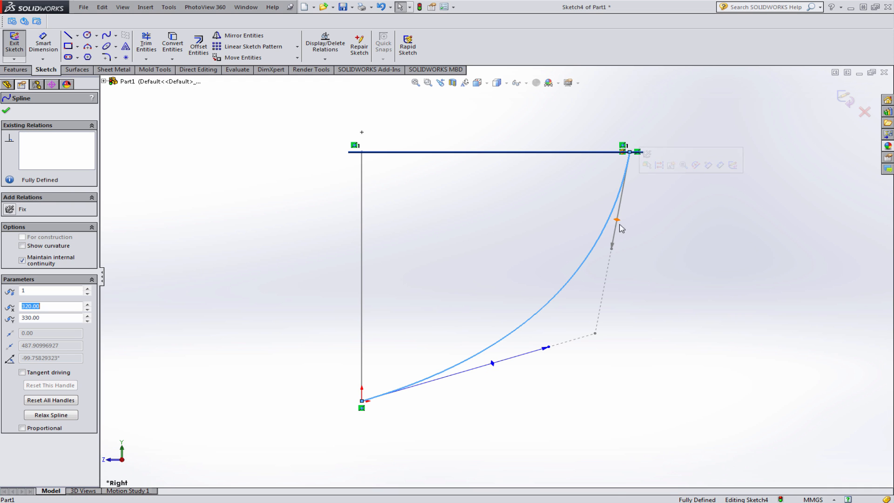
pyautogui.click(612, 251)
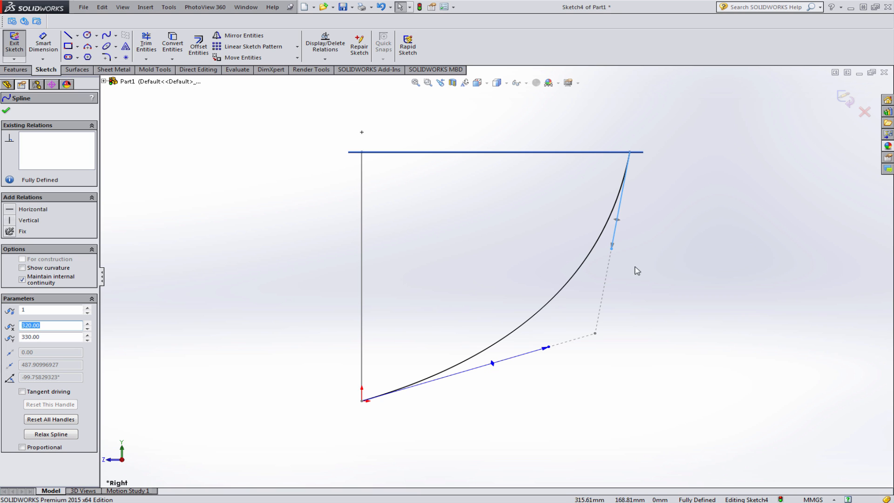
pyautogui.click(43, 44)
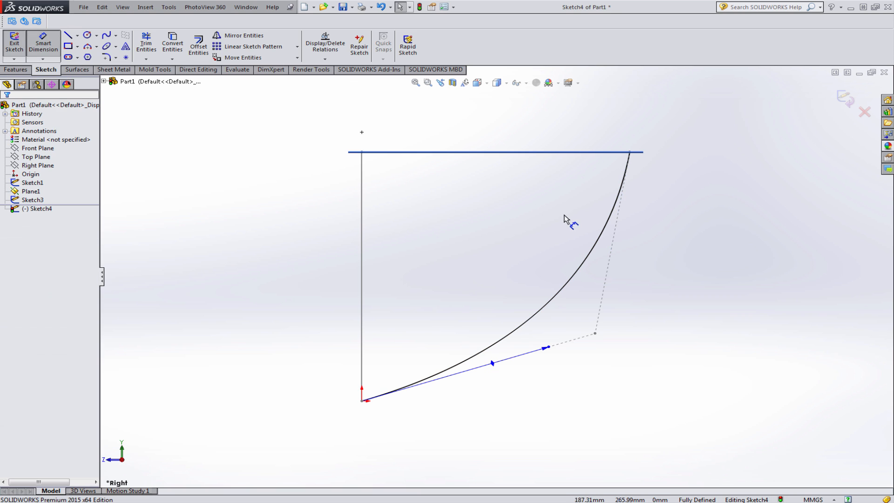
pyautogui.click(631, 153)
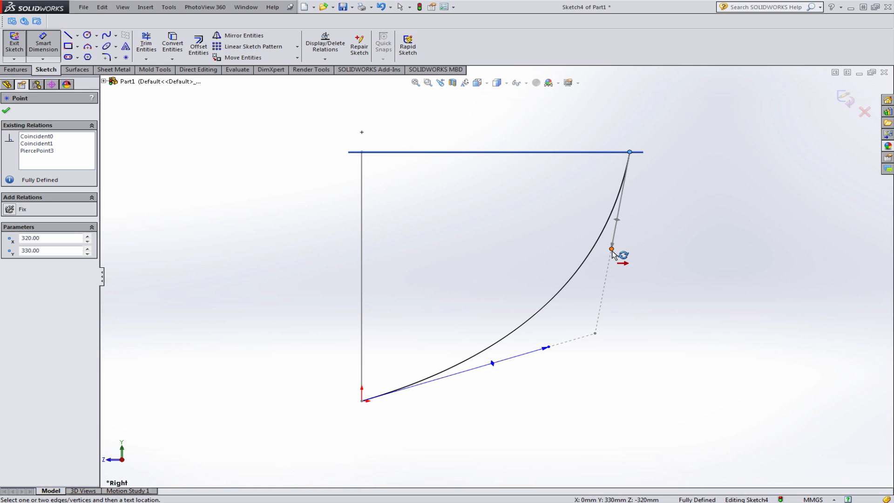
pyautogui.click(612, 251)
pyautogui.click(709, 314)
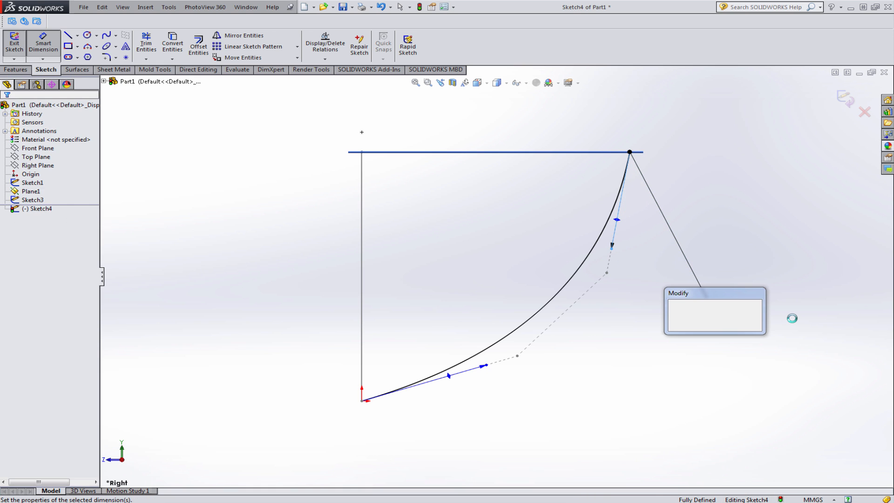
pyautogui.press('Return')
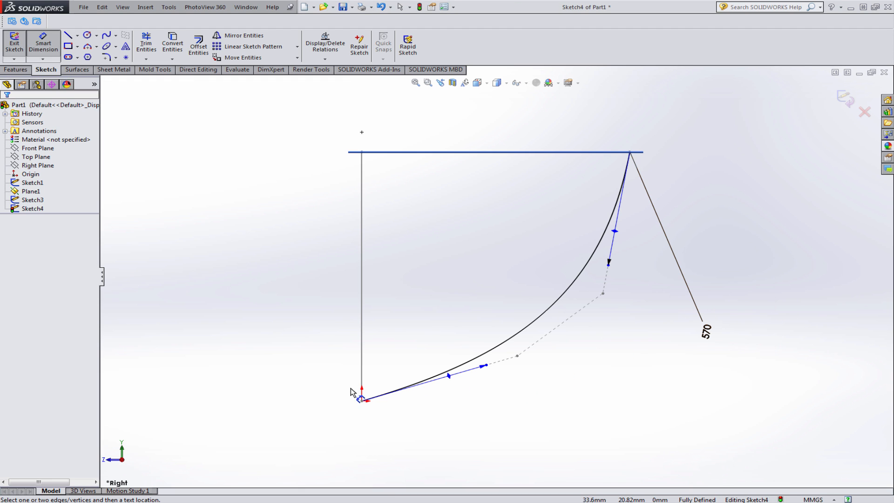
# Dimension the angle between the vertical centre line and the spline's lower tangent handle as 71°
pyautogui.click(363, 376)
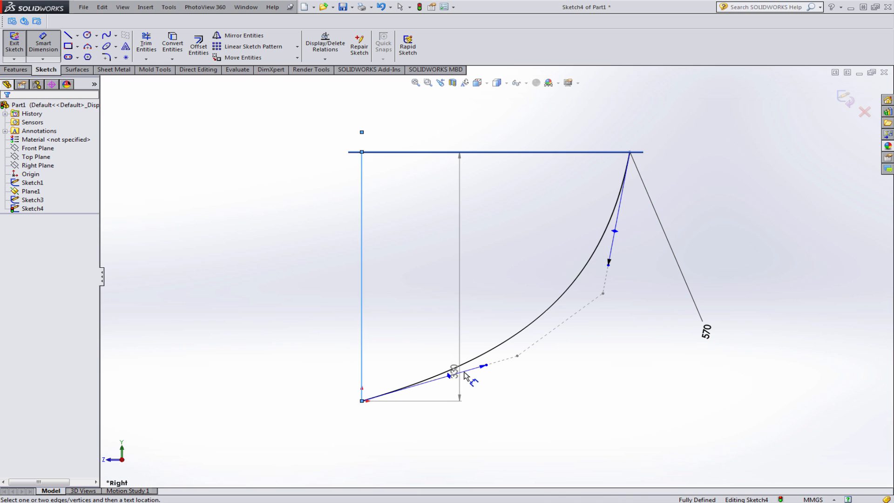
pyautogui.click(483, 364)
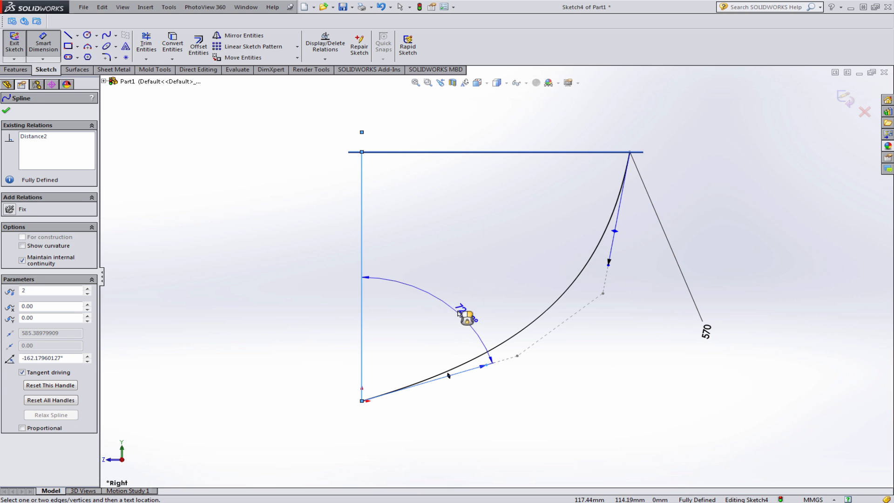
pyautogui.click(441, 298)
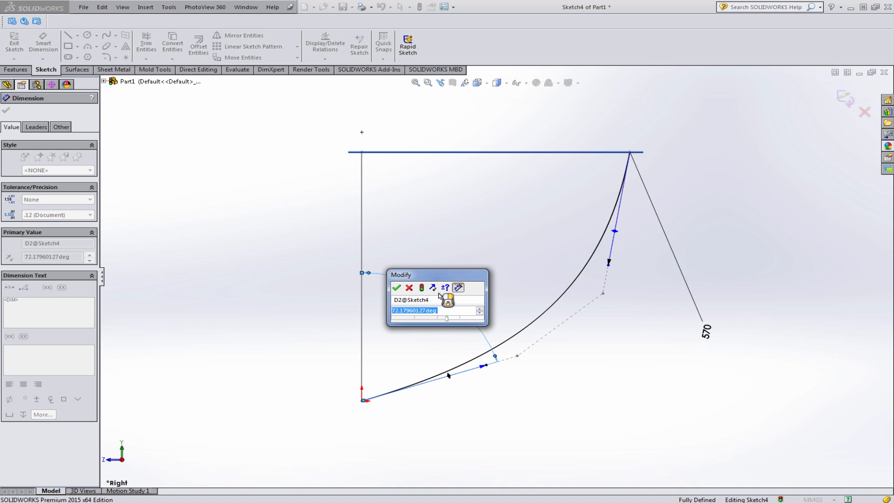
pyautogui.write('71')
pyautogui.press('Return')
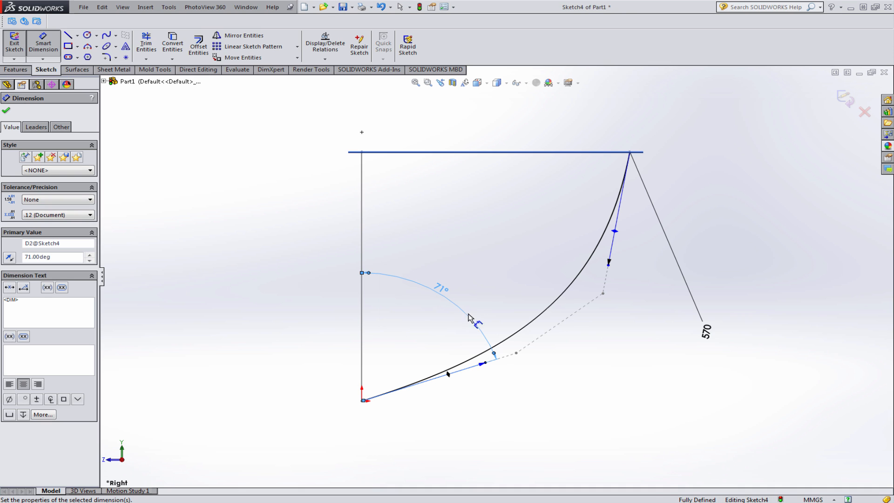
pyautogui.click(550, 401)
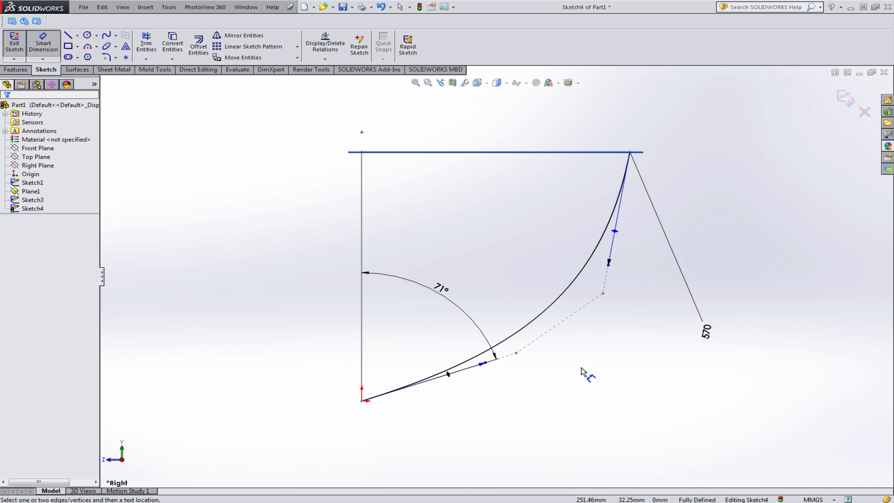
pyautogui.press('Escape')
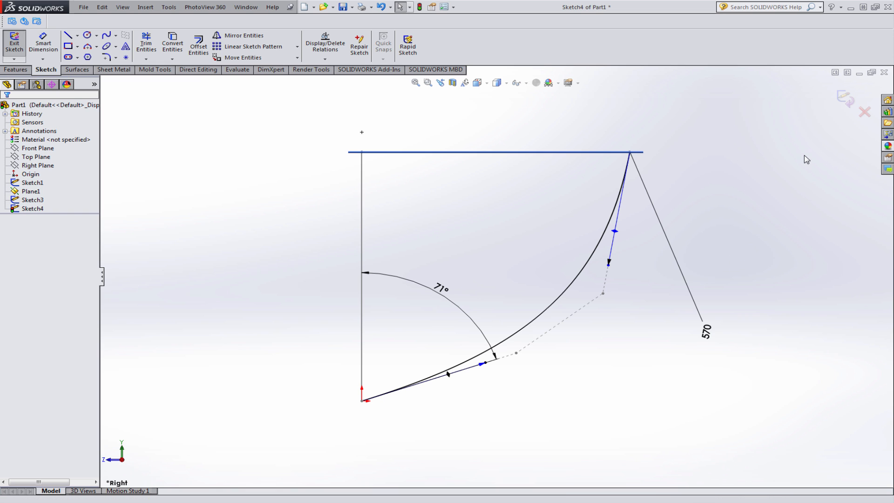
# Check both tangent handles of the spline and exit the cross-section sketch
pyautogui.click(609, 265)
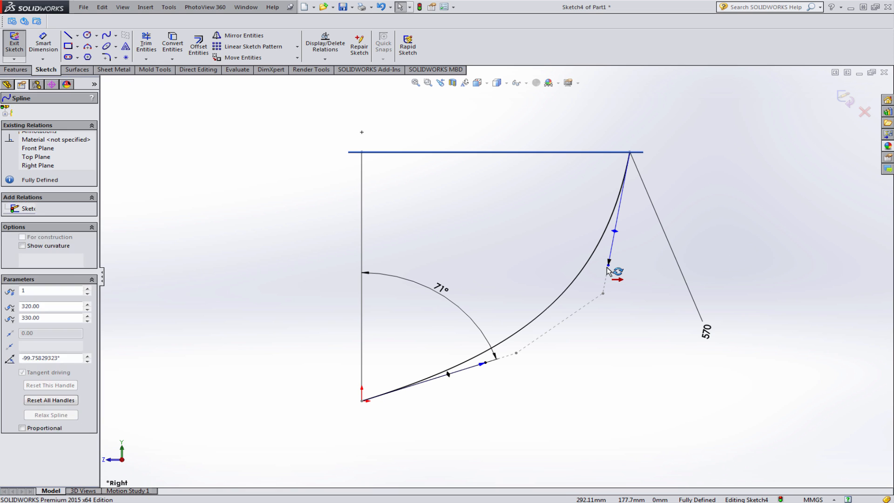
pyautogui.click(584, 381)
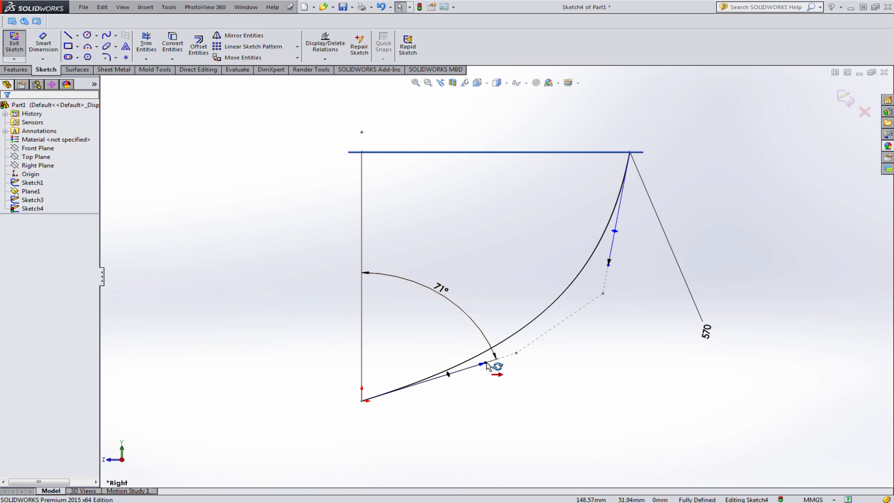
pyautogui.click(486, 364)
pyautogui.click(572, 396)
pyautogui.click(844, 100)
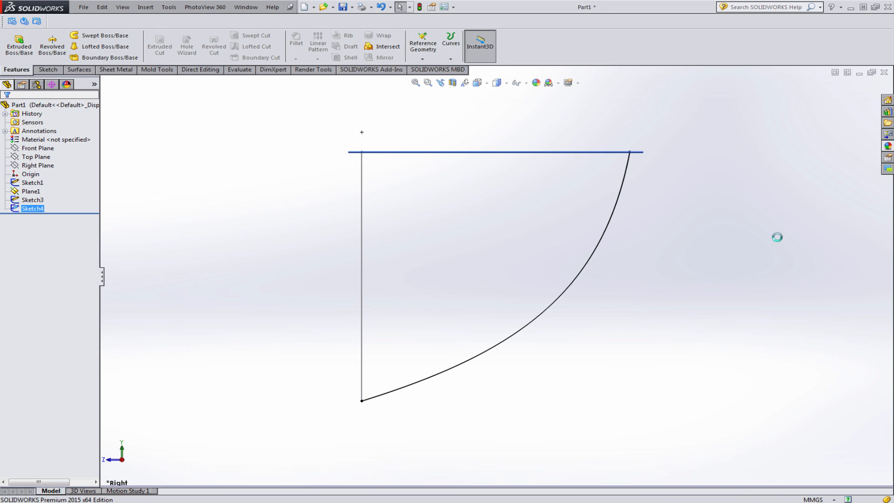
# Start a Boundary Surface and add the side profile's bow curve and keel line as the first Direction 1 open group
pyautogui.moveTo(563, 306)
pyautogui.mouseDown(button='middle')
pyautogui.moveTo(539, 255)
pyautogui.moveTo(568, 272)
pyautogui.moveTo(515, 289)
pyautogui.moveTo(499, 336)
pyautogui.moveTo(513, 324)
pyautogui.mouseUp(button='middle')
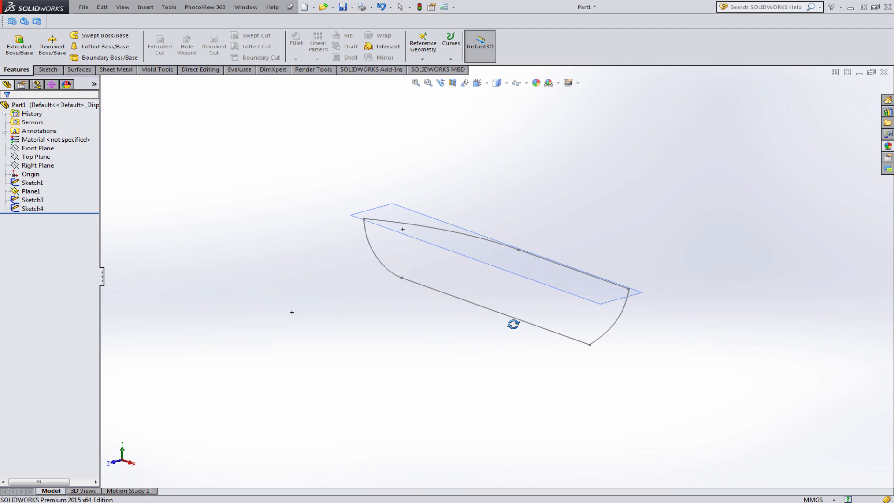
pyautogui.scroll(-3, 521, 289)
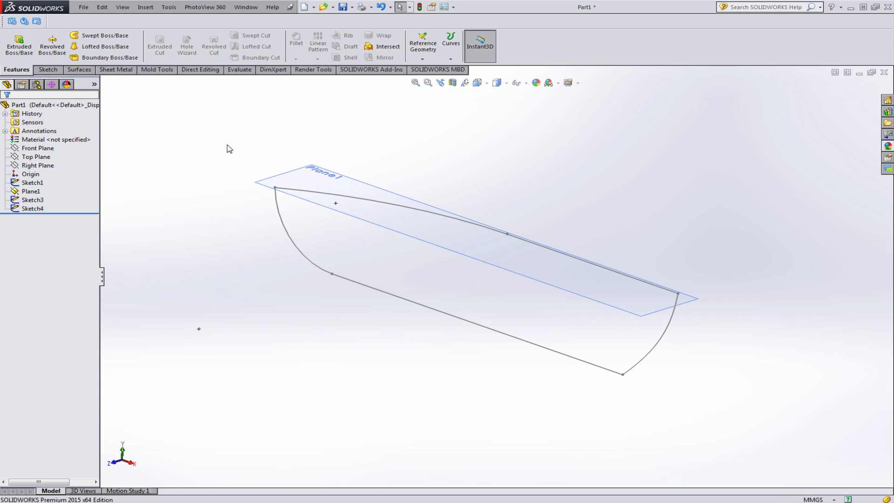
pyautogui.click(78, 70)
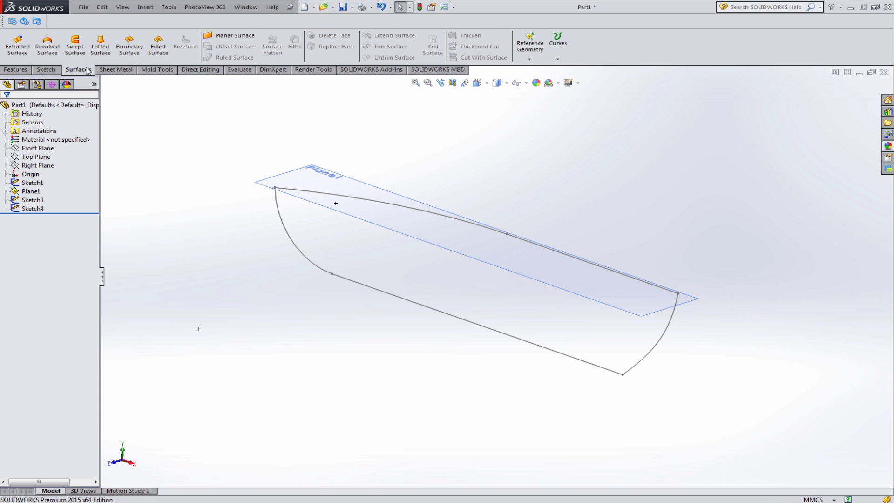
pyautogui.click(125, 51)
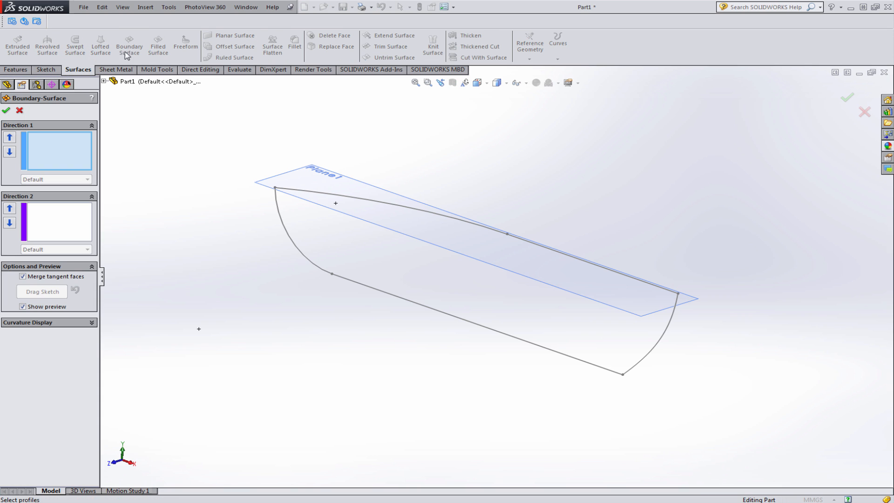
pyautogui.rightClick(178, 184)
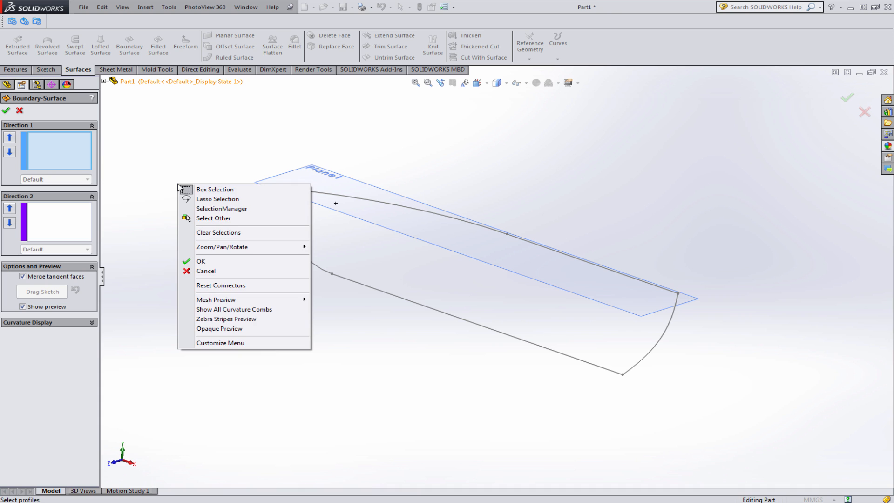
pyautogui.click(222, 208)
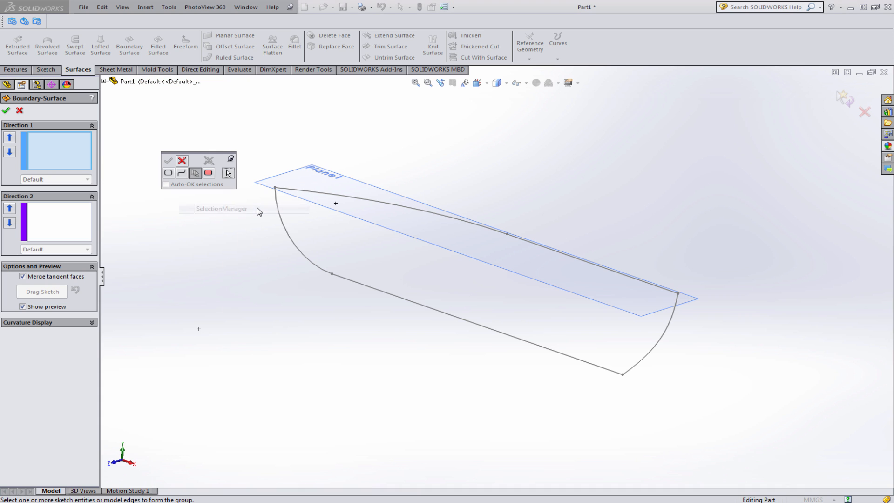
pyautogui.click(280, 214)
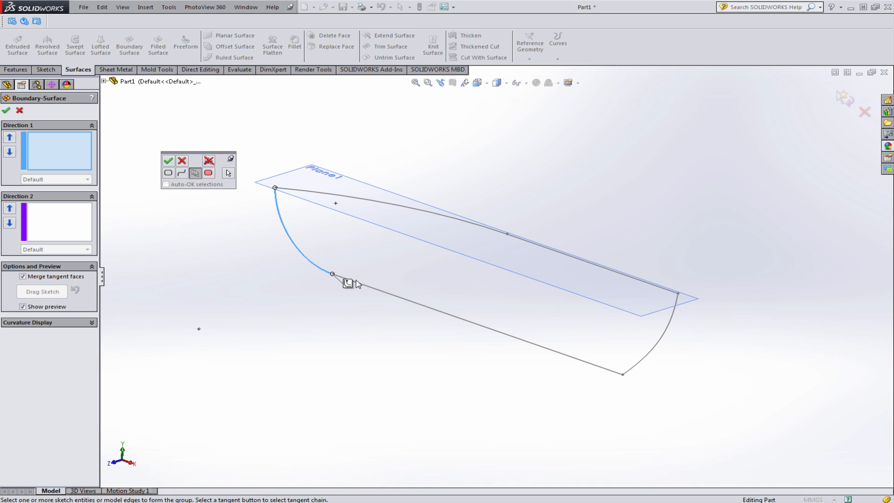
pyautogui.click(359, 285)
pyautogui.rightClick(359, 285)
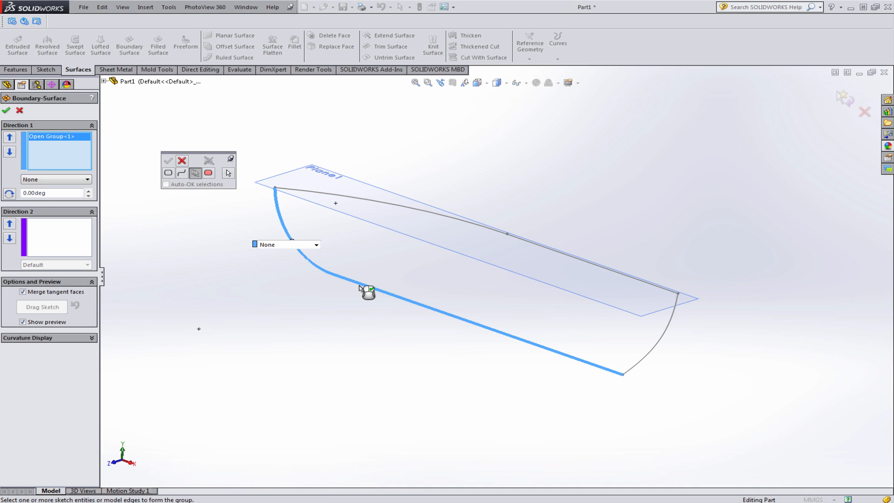
# Add the plan-view outline's curve and straight line as the second Direction 1 open group
pyautogui.click(327, 193)
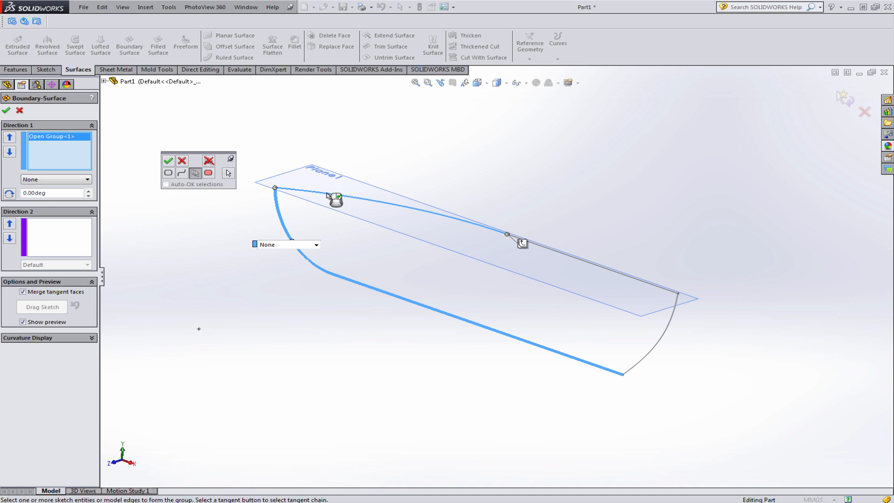
pyautogui.click(561, 255)
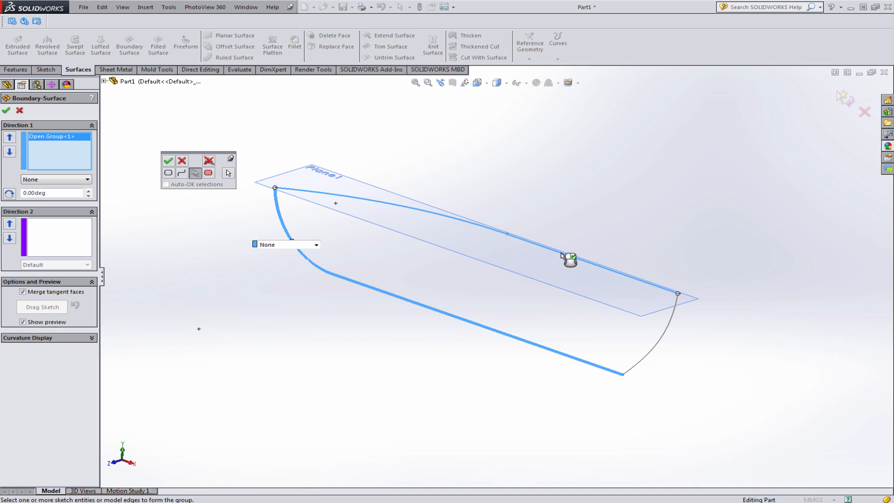
pyautogui.rightClick(562, 255)
# Use the cross-section spline as the Direction 2 curve and create the boundary surface
pyautogui.click(80, 245)
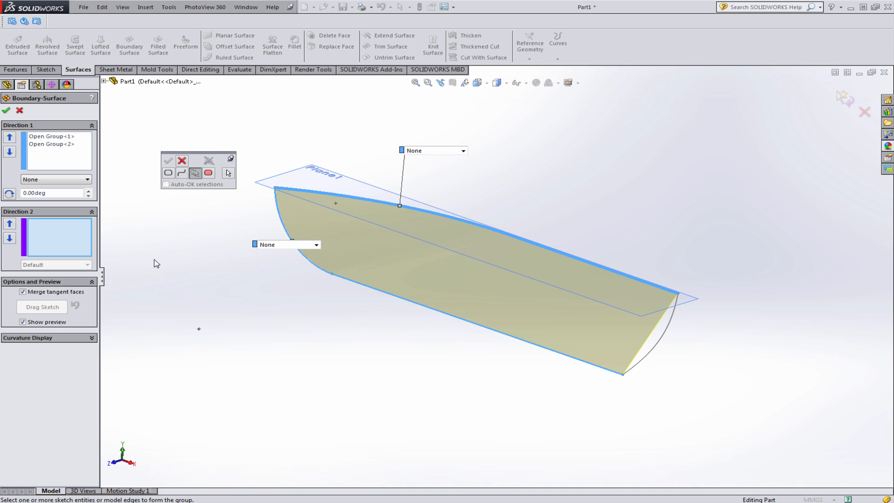
pyautogui.click(672, 324)
pyautogui.rightClick(672, 323)
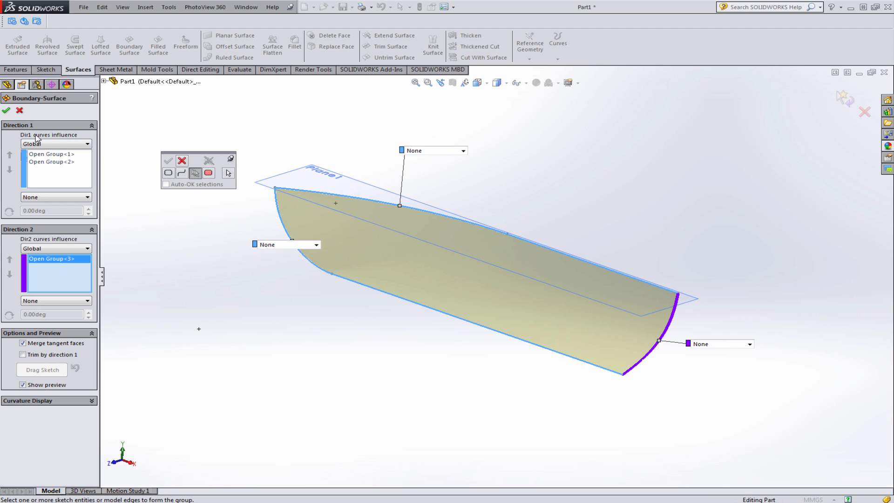
pyautogui.click(6, 111)
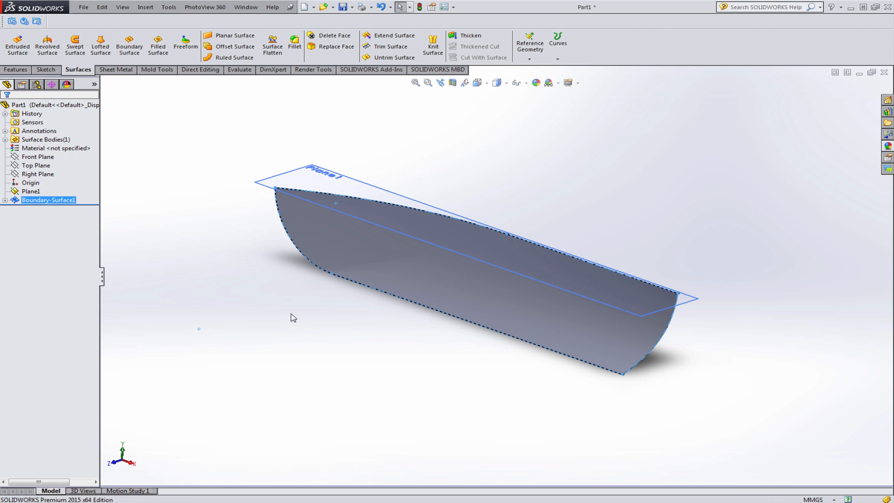
# Mirror the boundary surface body about the Front Plane with Knit surfaces enabled
pyautogui.moveTo(409, 340); pyautogui.dragTo(520, 362, button='middle')
pyautogui.moveTo(597, 311); pyautogui.dragTo(563, 303, button='middle')
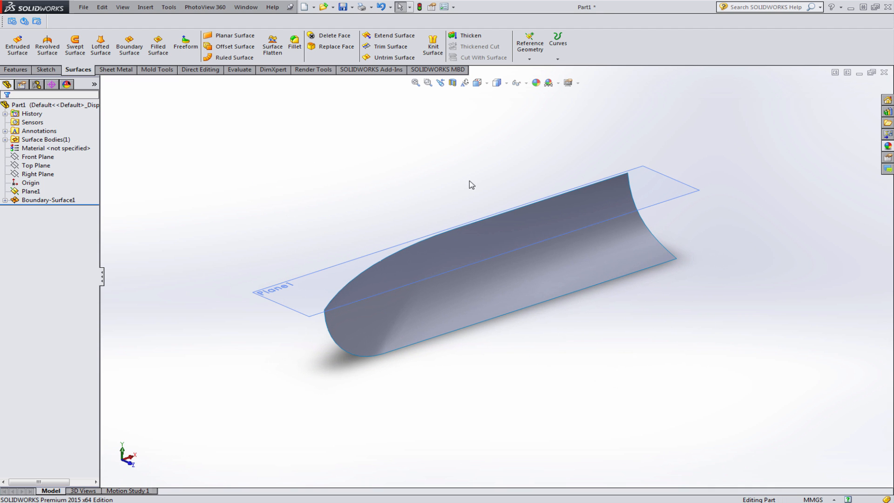
pyautogui.click(16, 69)
pyautogui.click(384, 58)
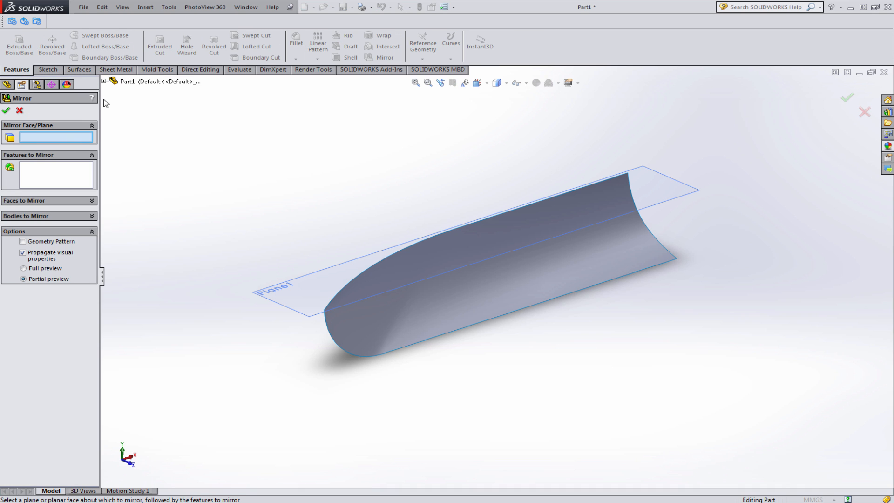
pyautogui.click(103, 82)
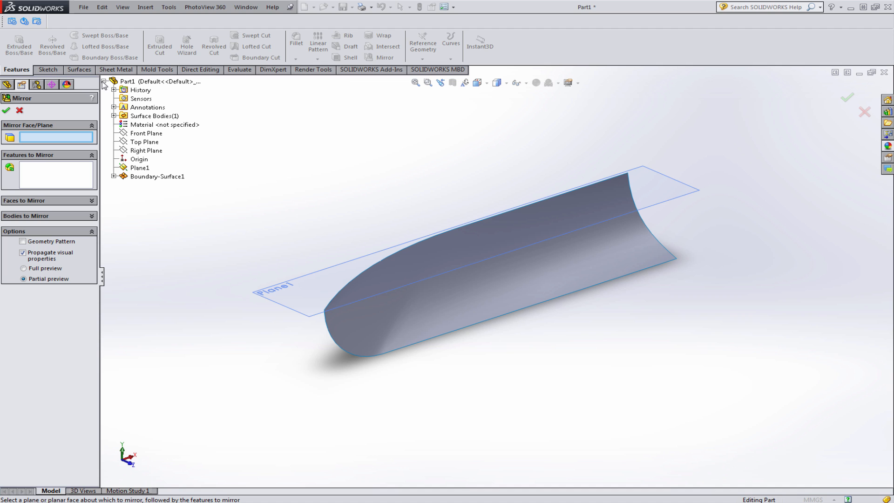
pyautogui.click(155, 134)
pyautogui.moveTo(539, 294)
pyautogui.mouseDown(button='middle')
pyautogui.moveTo(572, 293)
pyautogui.moveTo(551, 281)
pyautogui.moveTo(532, 291)
pyautogui.mouseUp(button='middle')
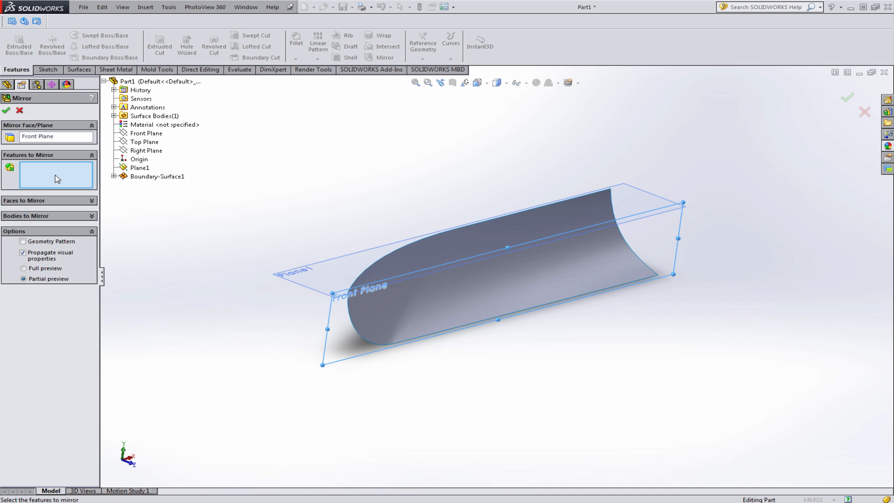
pyautogui.click(33, 216)
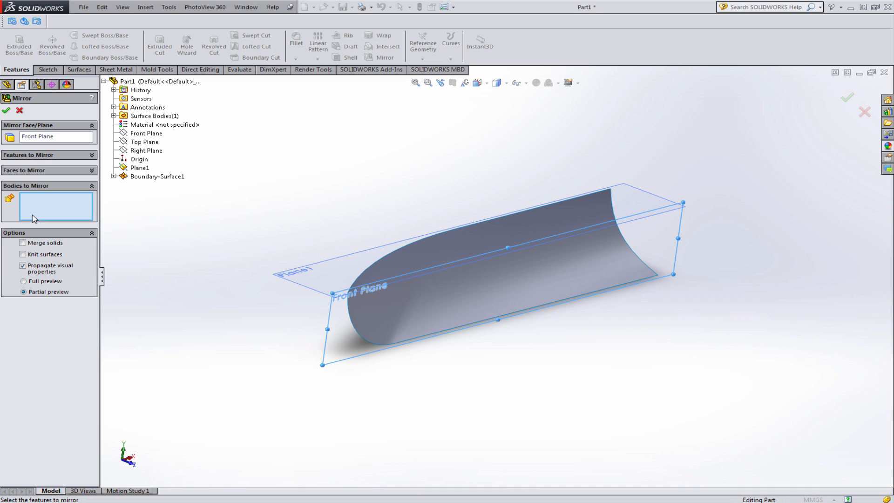
pyautogui.click(424, 252)
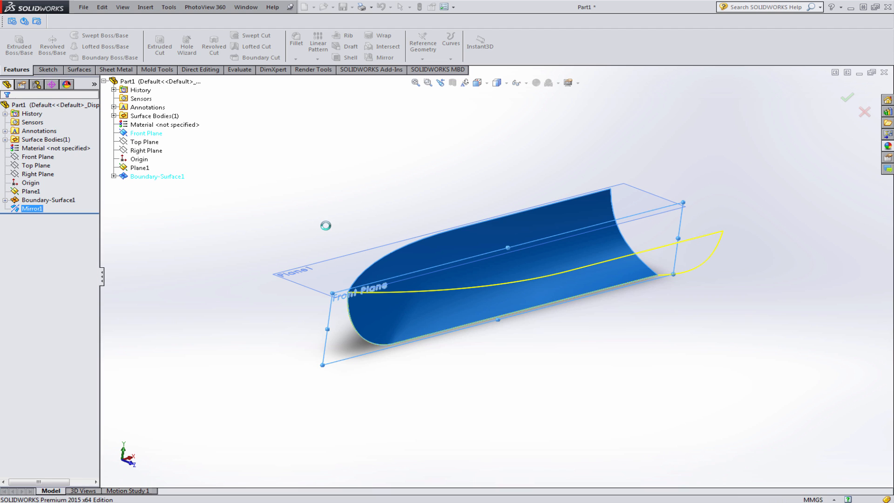
pyautogui.moveTo(507, 282); pyautogui.dragTo(226, 225, button='middle')
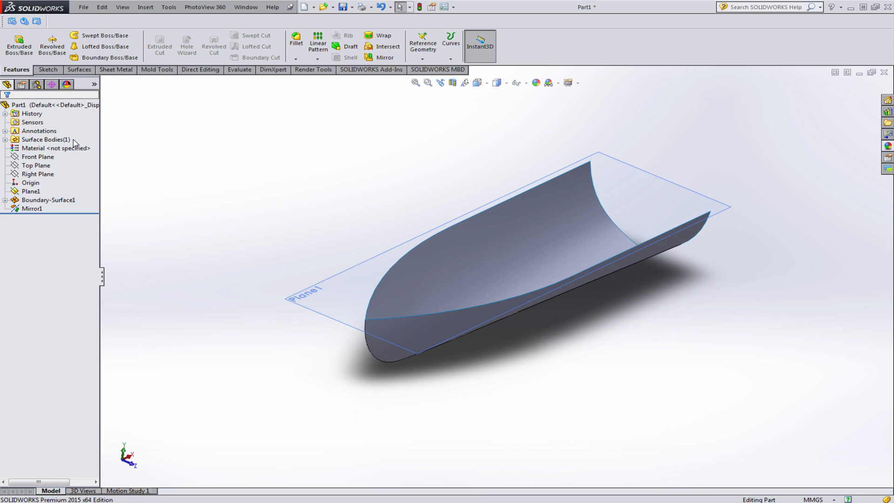
# Check the mirrored hull in the surface bodies list and edit the mirror feature to turn off Knit surfaces
pyautogui.click(5, 140)
pyautogui.click(50, 151)
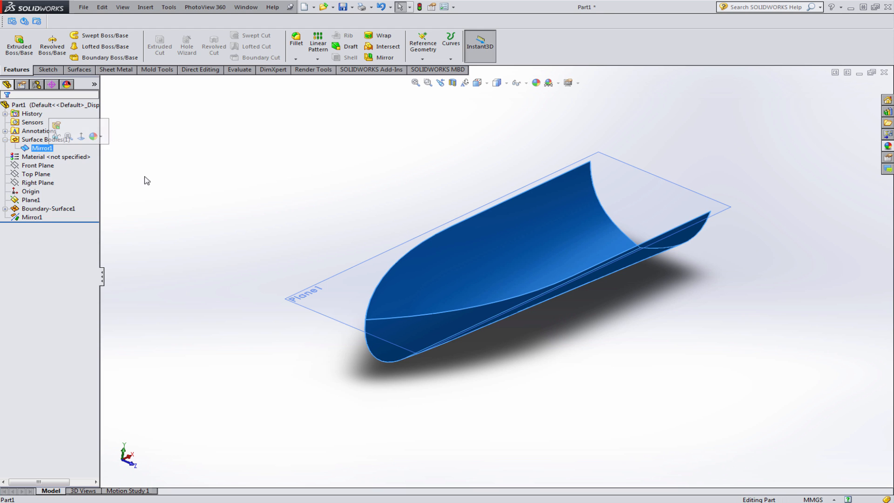
pyautogui.click(165, 236)
pyautogui.click(28, 219)
pyautogui.click(36, 193)
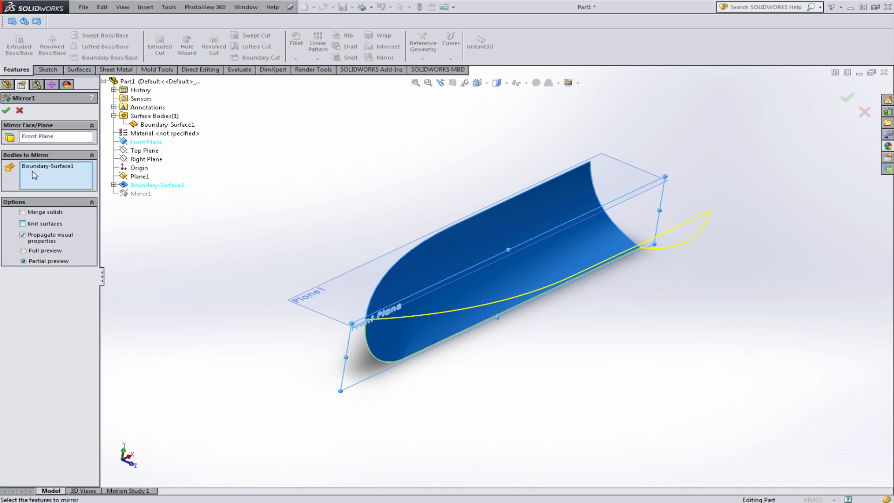
pyautogui.click(6, 111)
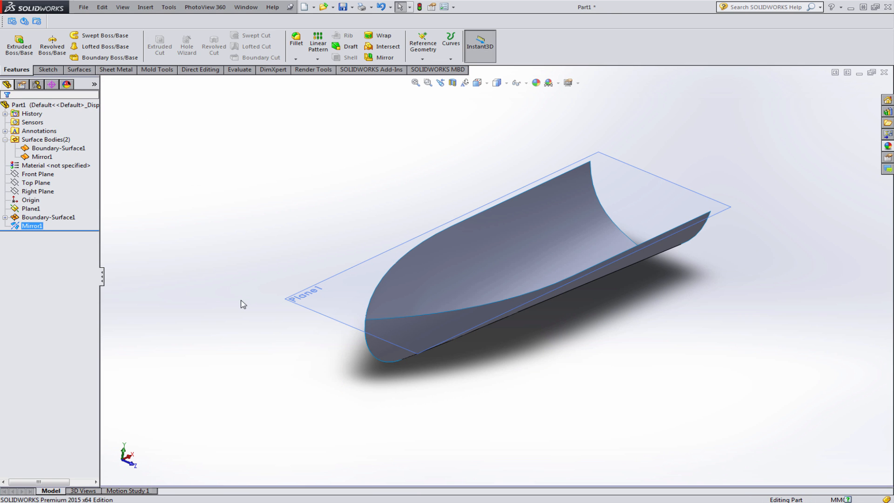
# Examine the original and mirrored hull halves as separate surface bodies
pyautogui.click(55, 148)
pyautogui.keyDown('ctrl'); pyautogui.click(48, 158); pyautogui.keyUp('ctrl')
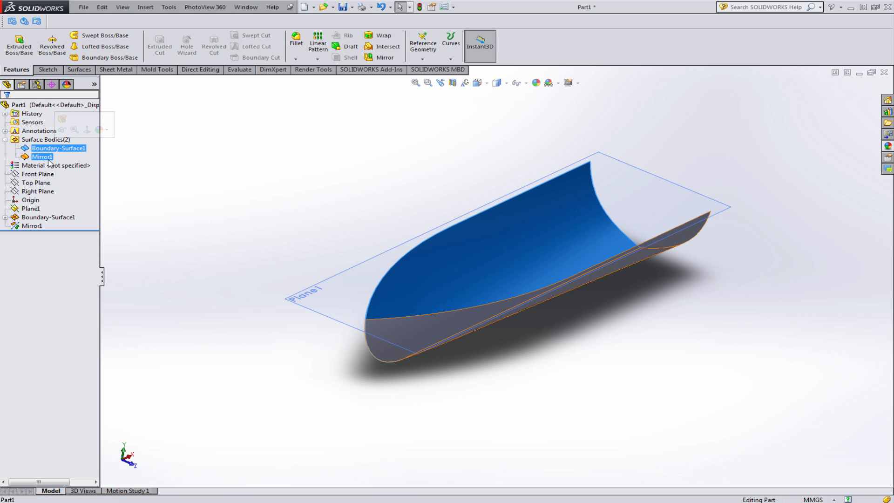
pyautogui.moveTo(209, 259); pyautogui.dragTo(222, 274, button='middle')
pyautogui.click(222, 271)
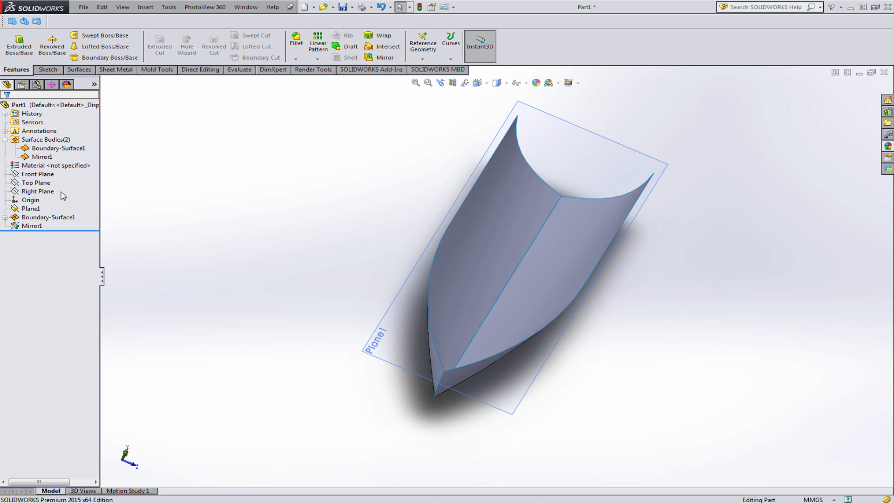
pyautogui.click(41, 149)
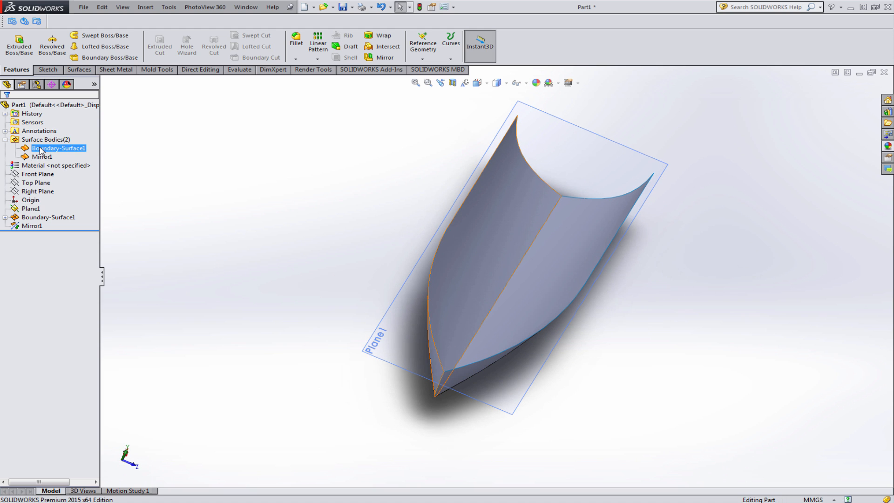
# Edit the first mirror feature to turn Knit surfaces back on
pyautogui.click(31, 226)
pyautogui.click(37, 198)
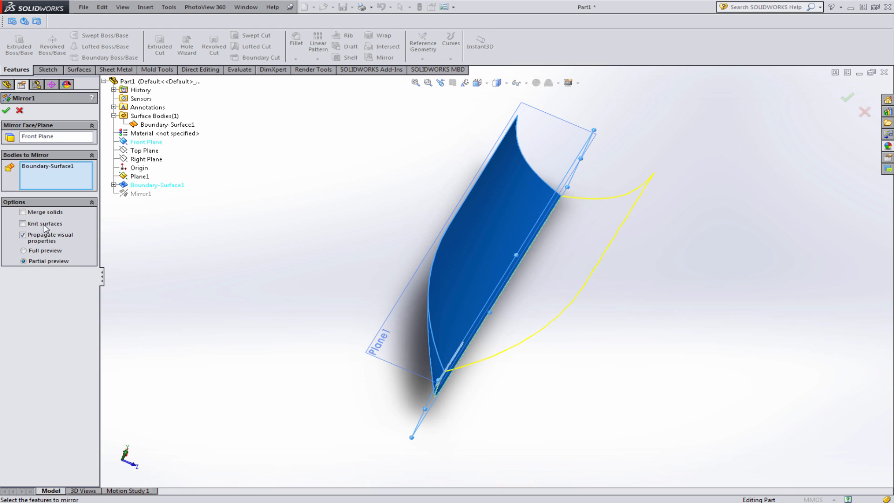
pyautogui.click(9, 112)
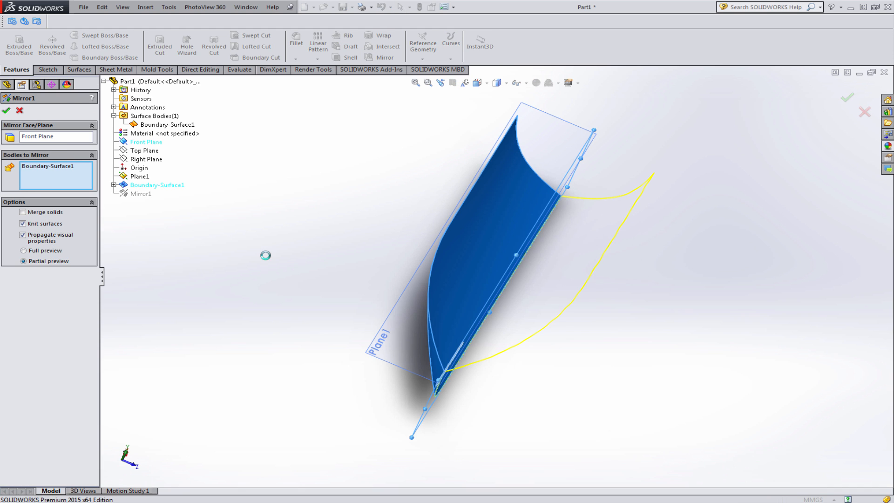
# Mirror the knitted half-length hull body about the Right Plane with Knit surfaces enabled to form the full-length hull
pyautogui.moveTo(511, 274); pyautogui.dragTo(704, 252, button='middle')
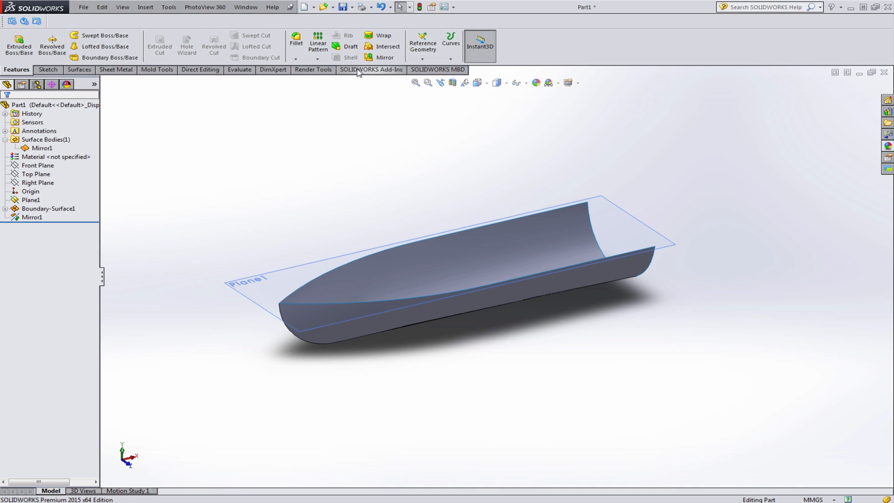
pyautogui.click(385, 57)
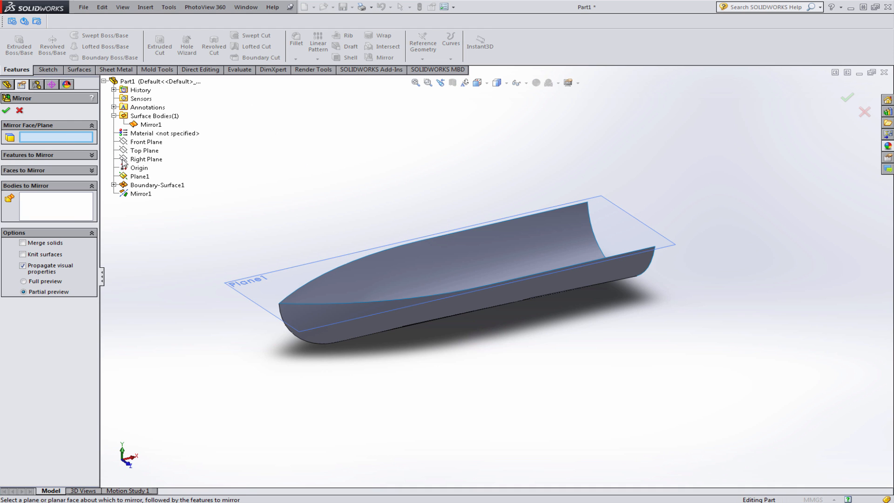
pyautogui.click(125, 160)
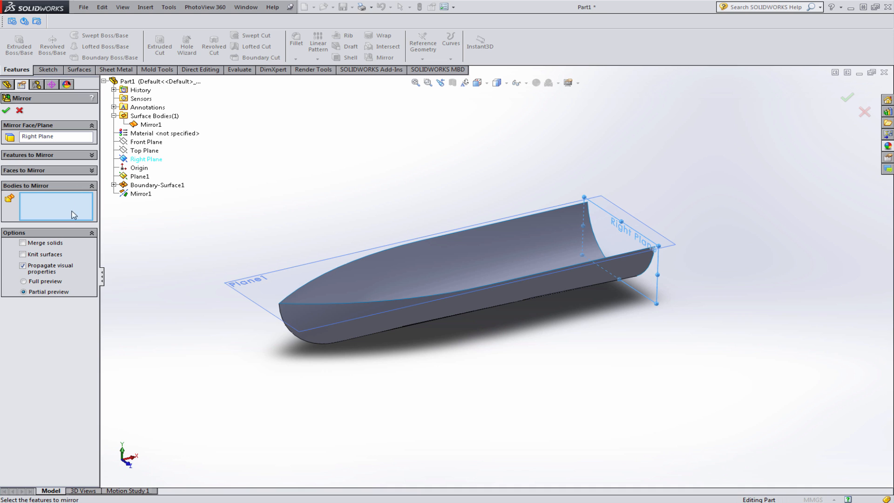
pyautogui.click(417, 279)
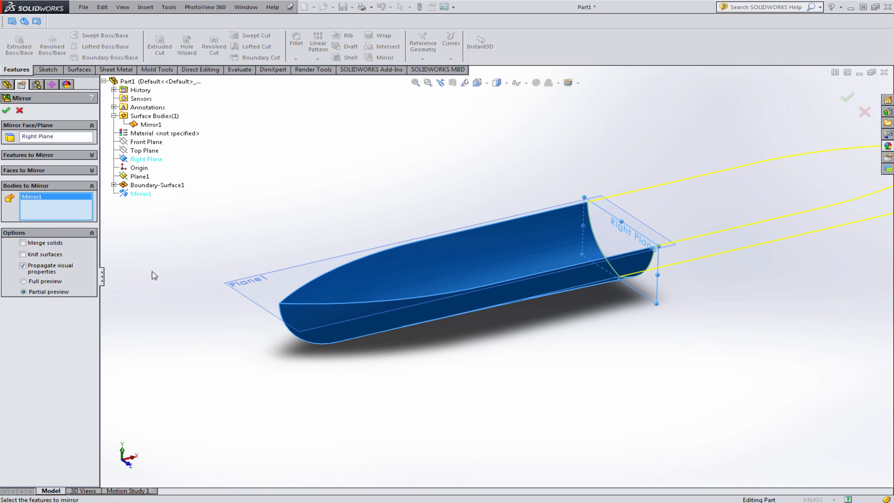
pyautogui.click(8, 111)
pyautogui.scroll(3, 672, 262)
pyautogui.scroll(-1, 666, 259)
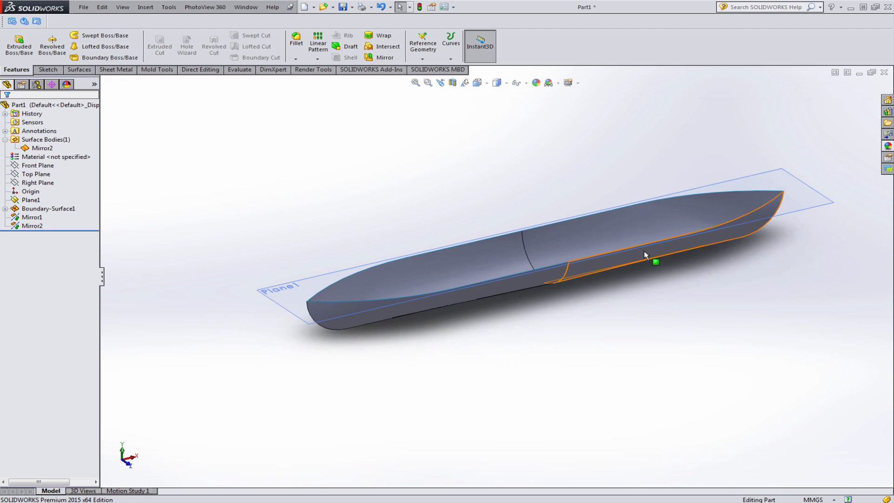
# On the Front Plane, sketch a horizontal line about 1282 mm long from the midsection edge, continued by a tangent arc of about 3783 mm radius to the hull's upper end corner
pyautogui.moveTo(644, 251)
pyautogui.mouseDown(button='middle')
pyautogui.moveTo(675, 283)
pyautogui.moveTo(656, 248)
pyautogui.moveTo(645, 251)
pyautogui.mouseUp(button='middle')
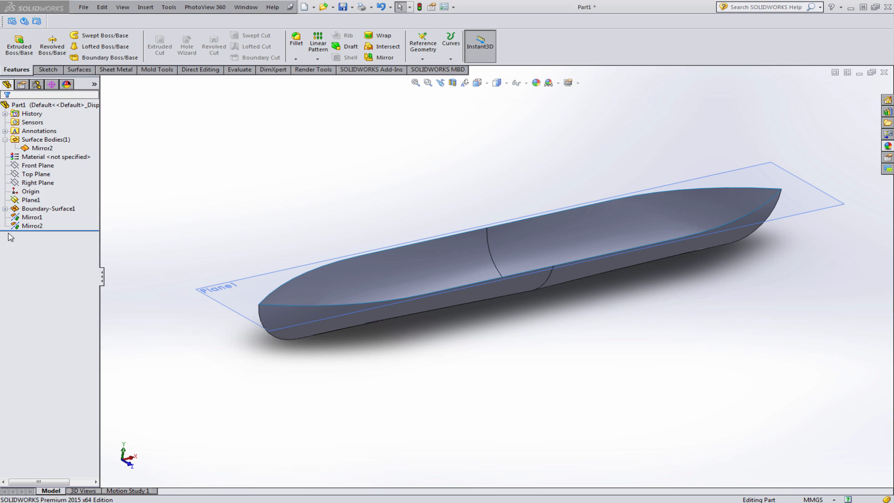
pyautogui.moveTo(330, 218); pyautogui.dragTo(323, 204, button='middle')
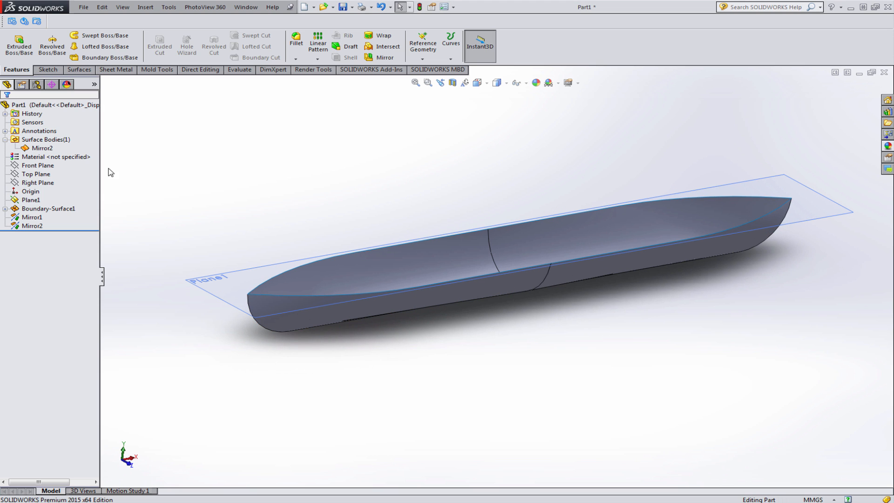
pyautogui.click(50, 175)
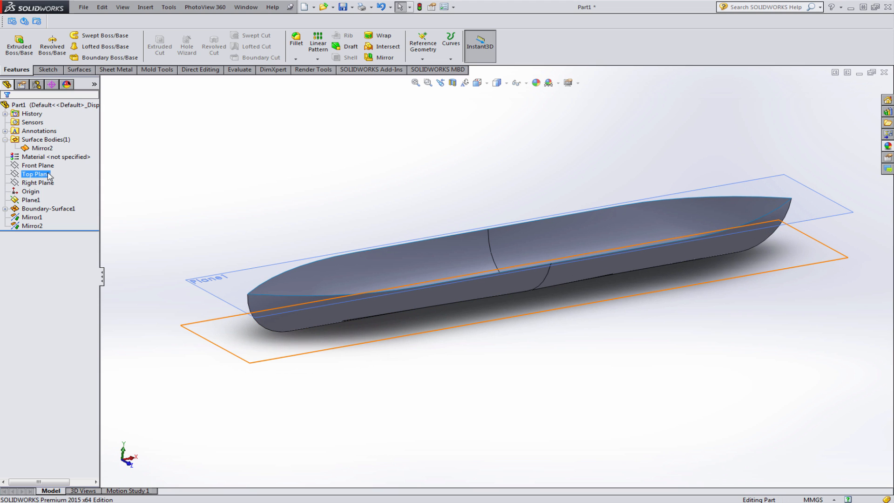
pyautogui.click(44, 166)
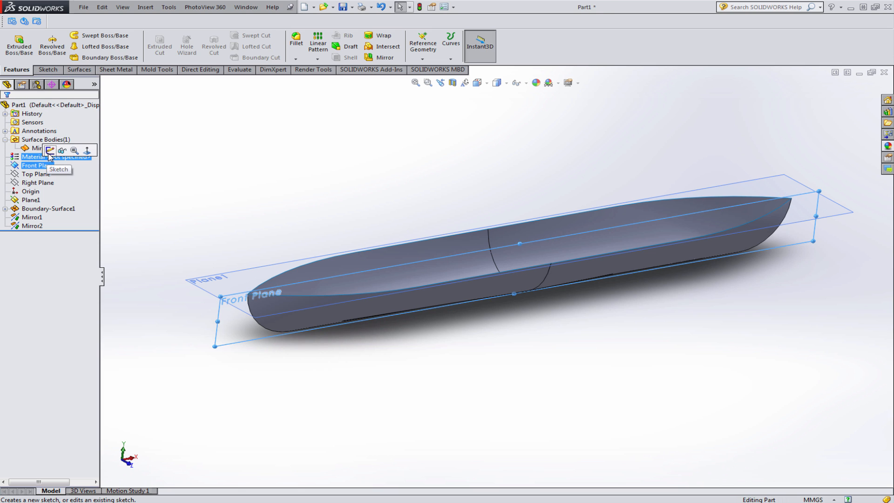
pyautogui.click(65, 153)
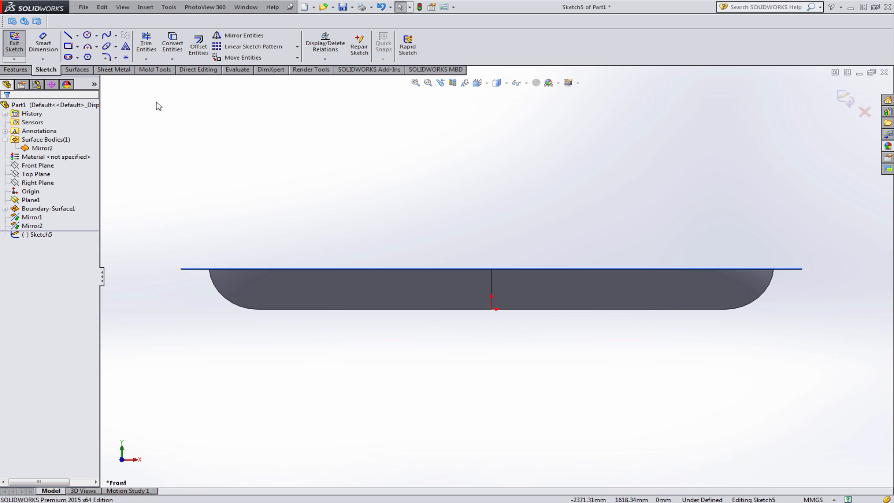
pyautogui.click(67, 37)
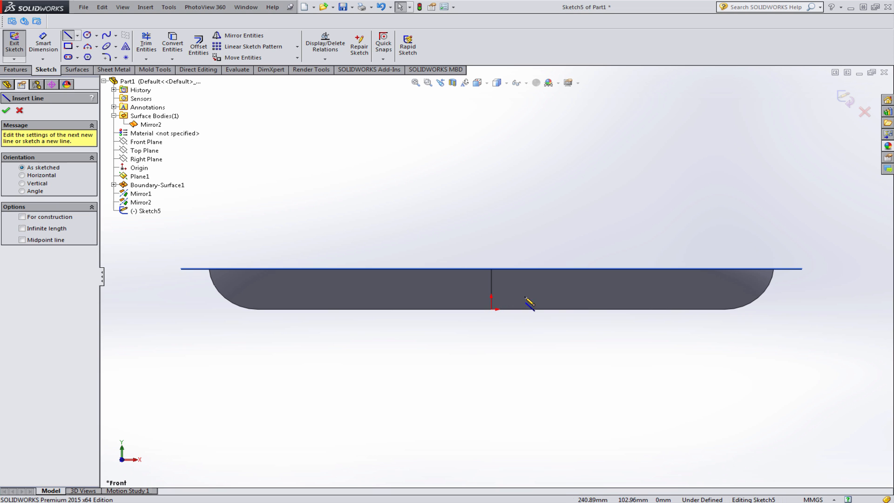
pyautogui.click(492, 279)
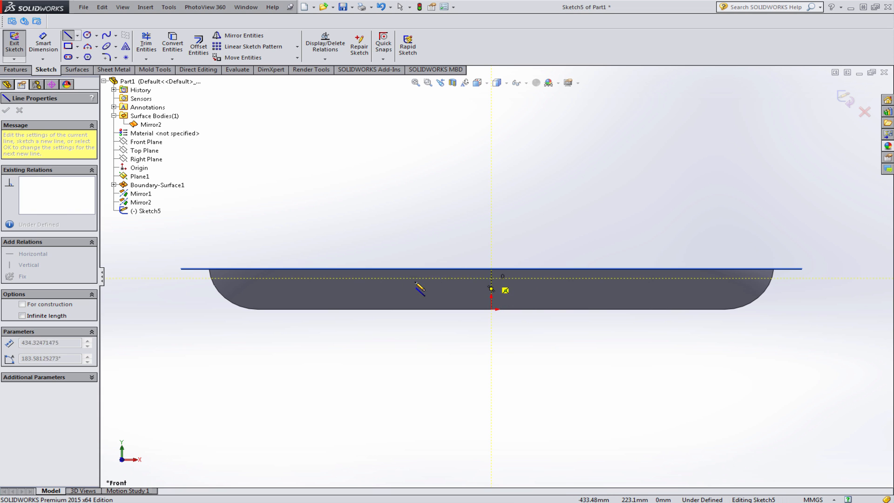
pyautogui.click(315, 279)
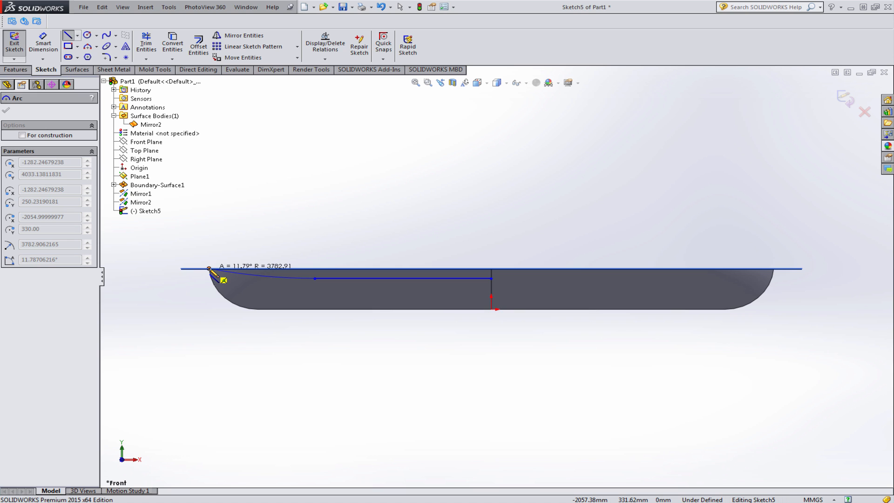
pyautogui.click(209, 268)
pyautogui.scroll(-3, 209, 268)
pyautogui.press('Escape')
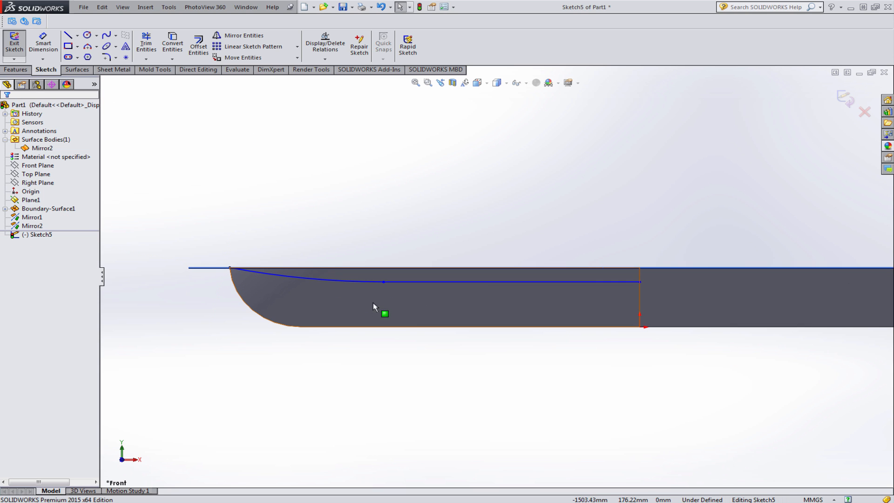
# Dimension the horizontal line's distance below the offset plane at the hull's upper edge as 90 mm
pyautogui.scroll(2, 752, 313)
pyautogui.click(43, 53)
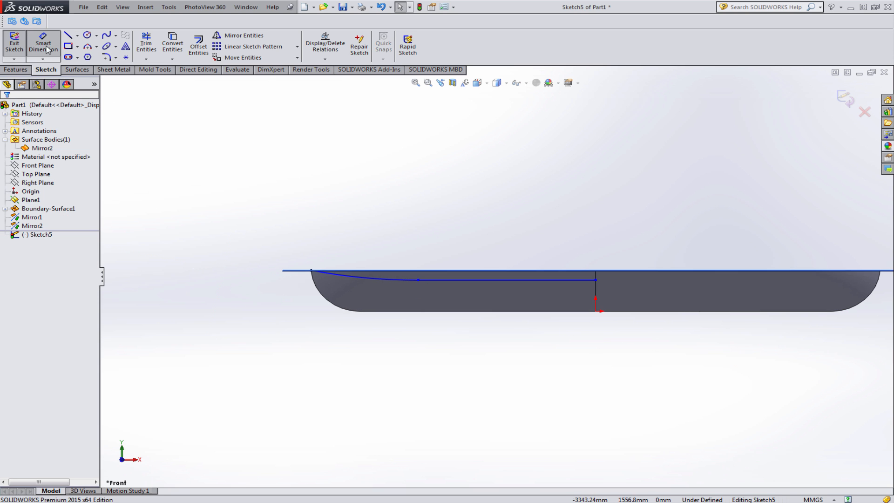
pyautogui.scroll(-1, 535, 238)
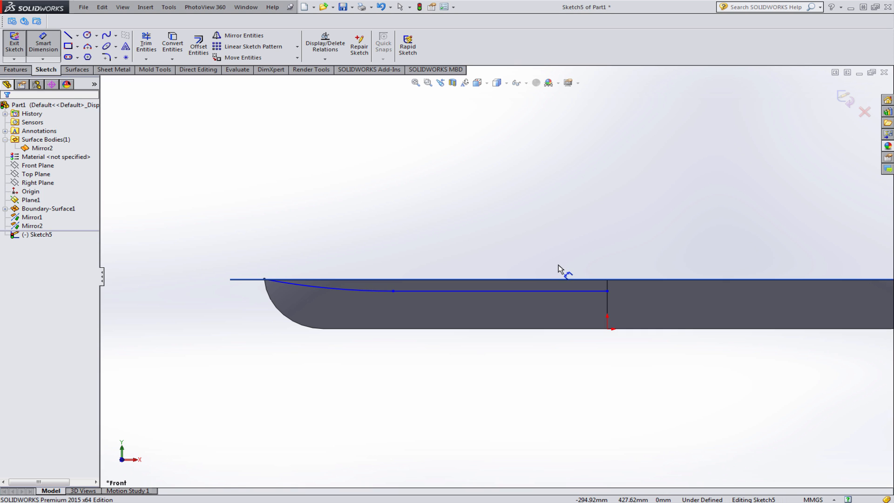
pyautogui.click(525, 292)
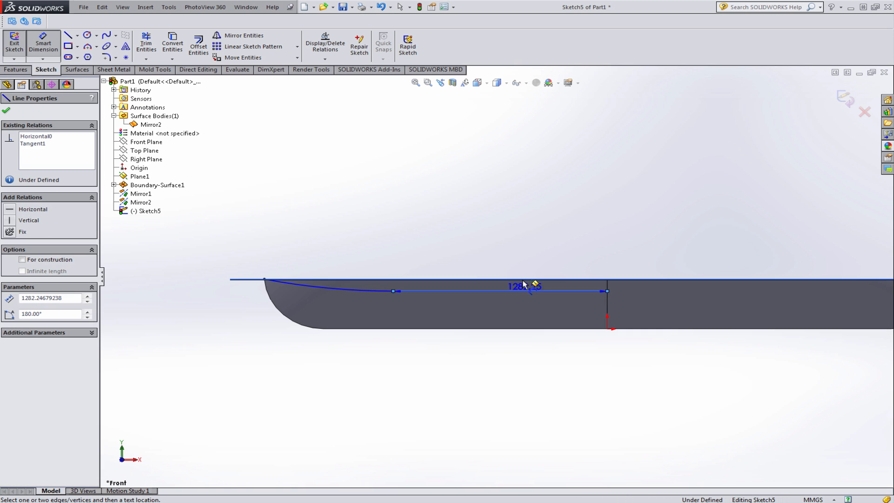
pyautogui.click(517, 280)
pyautogui.click(515, 234)
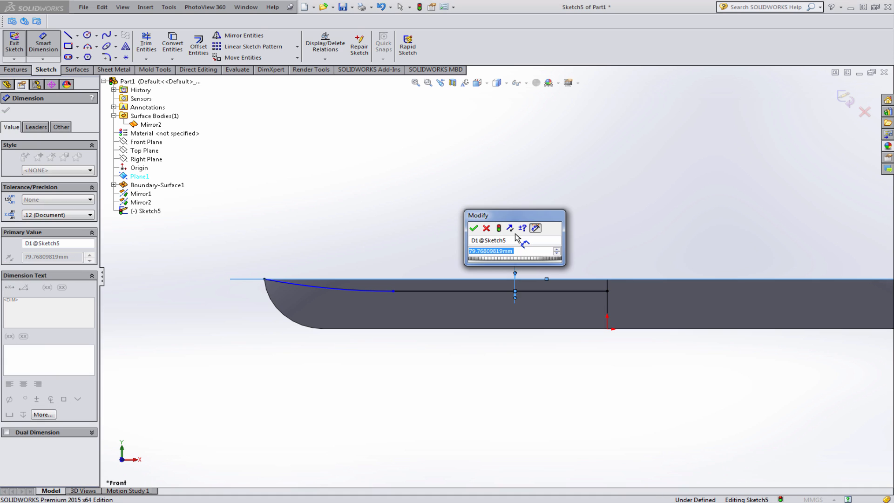
pyautogui.write('90')
pyautogui.press('Return')
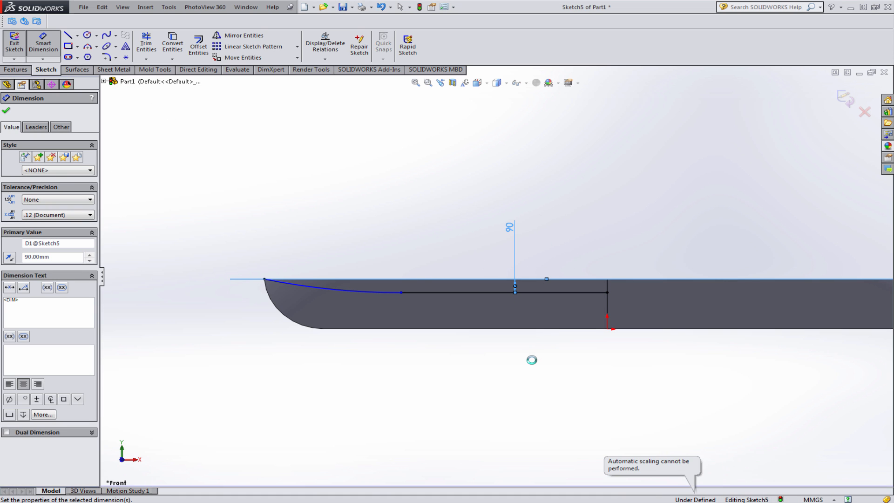
# Dimension the horizontal sketch line's length as 1300 mm
pyautogui.click(513, 335)
pyautogui.click(484, 311)
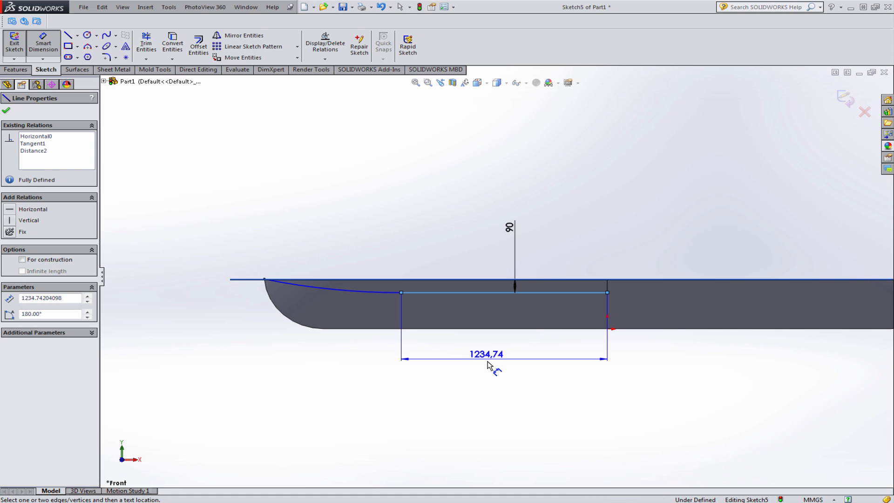
pyautogui.click(489, 369)
pyautogui.write('1300')
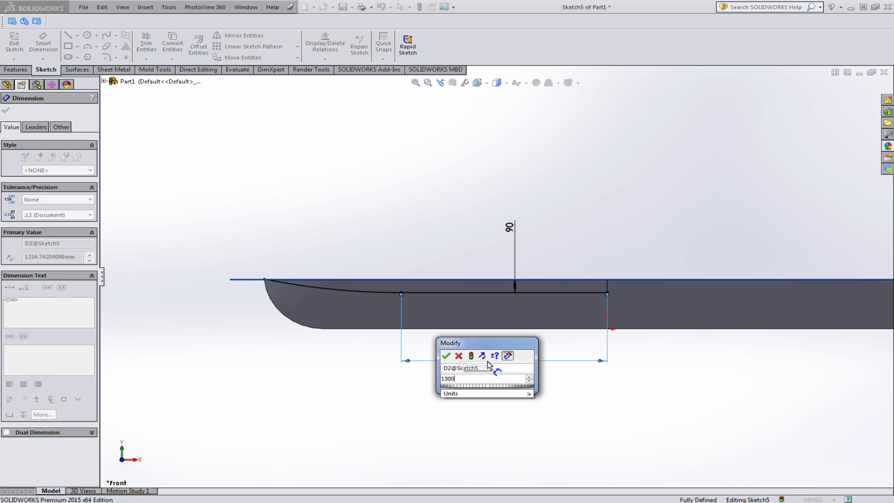
pyautogui.press('Return')
pyautogui.click(493, 385)
pyautogui.press('Escape')
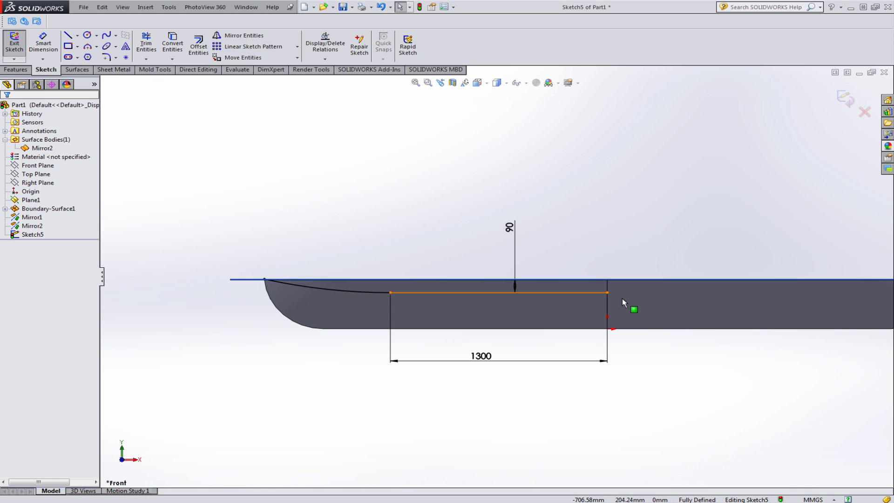
# Sketch a vertical centerline upward from the horizontal line's endpoint at the hull's midsection
pyautogui.press('f')
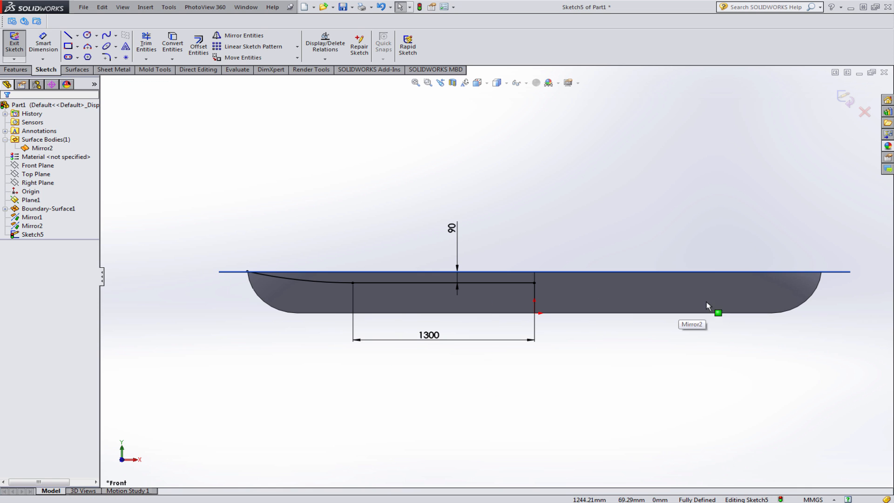
pyautogui.click(77, 36)
pyautogui.click(96, 54)
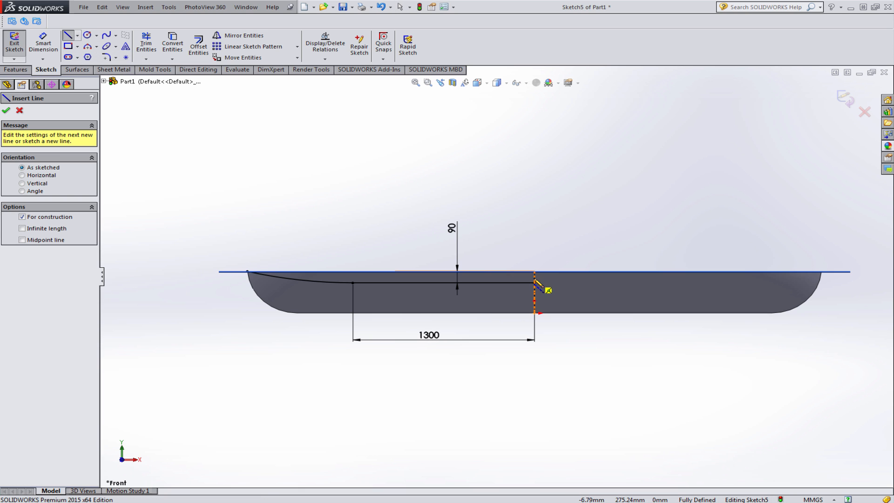
pyautogui.moveTo(534, 283); pyautogui.dragTo(534, 201)
pyautogui.press('Escape')
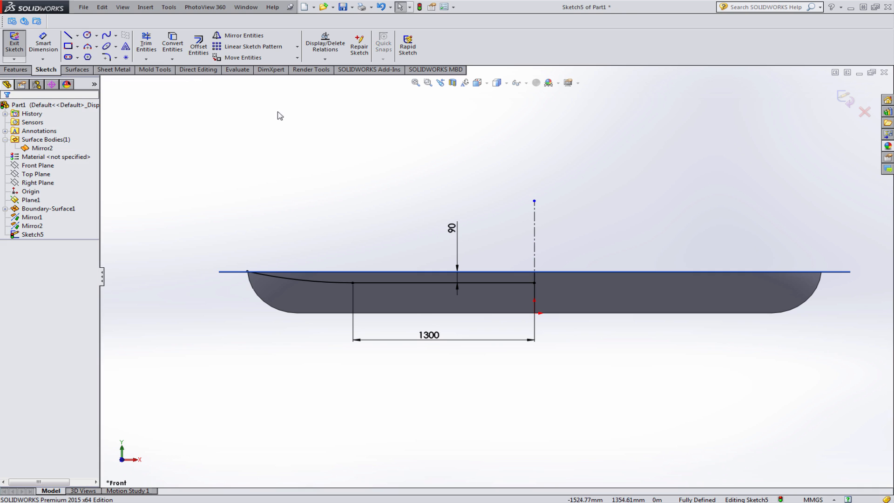
# Mirror the horizontal line and tangent arc about the vertical centerline with Copy enabled
pyautogui.click(235, 36)
pyautogui.moveTo(236, 217)
pyautogui.mouseDown()
pyautogui.moveTo(447, 302)
pyautogui.moveTo(546, 286)
pyautogui.mouseUp()
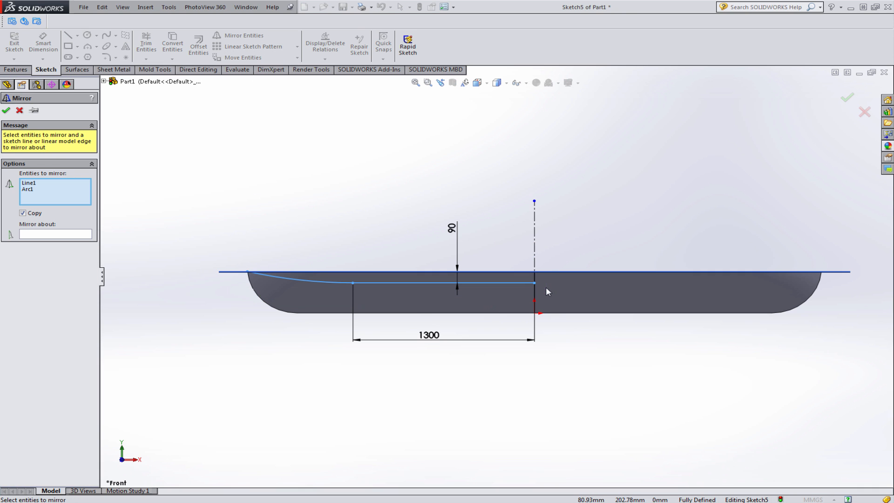
pyautogui.click(534, 246)
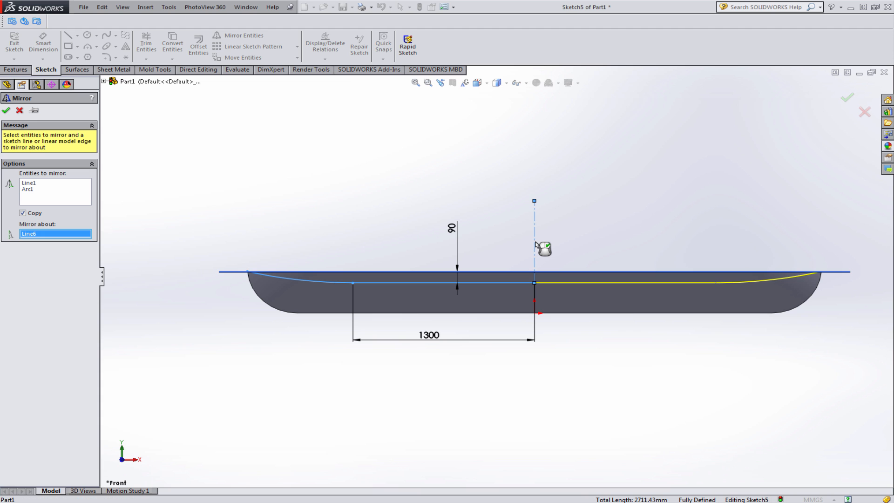
pyautogui.rightClick(536, 244)
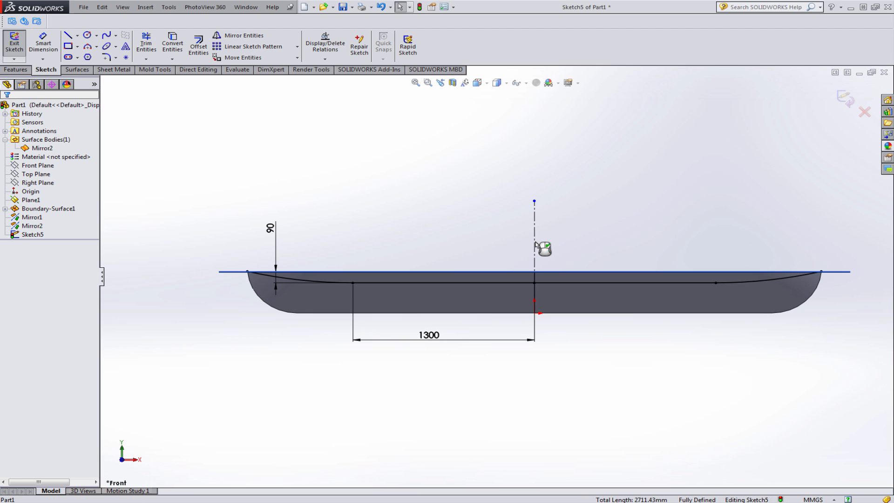
# Trim the hull surface with the side-profile sketch as trim tool, removing the strips above the profile on both sides
pyautogui.moveTo(425, 263); pyautogui.dragTo(447, 344, button='middle')
pyautogui.moveTo(446, 343); pyautogui.dragTo(427, 289)
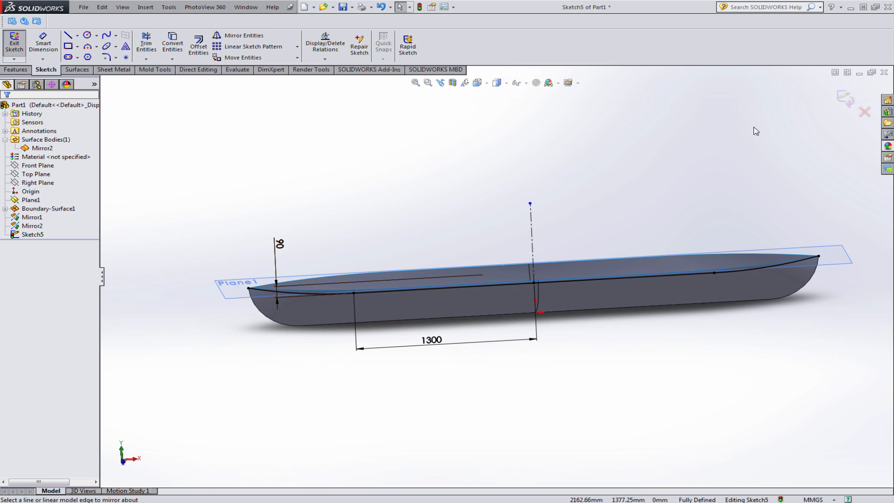
pyautogui.click(76, 69)
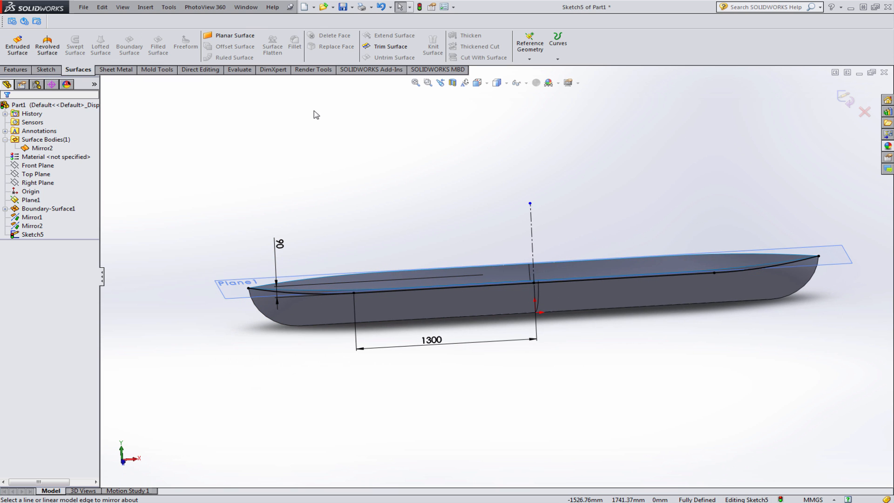
pyautogui.click(390, 49)
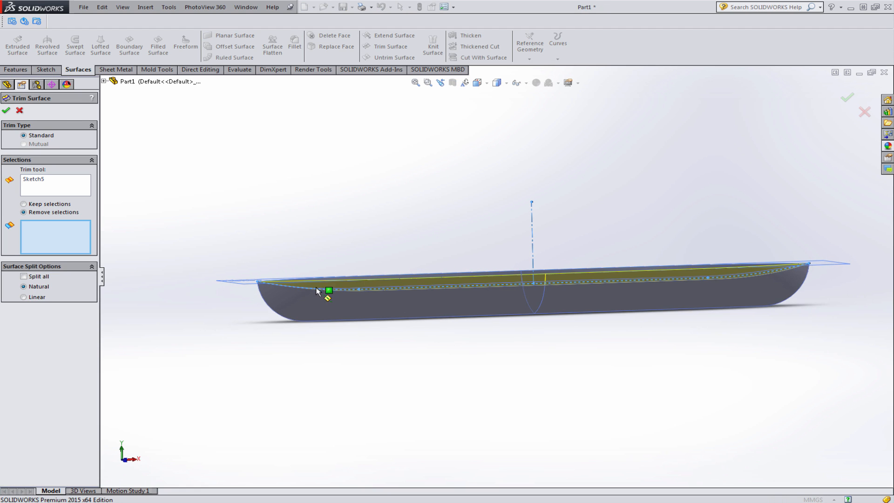
pyautogui.click(39, 181)
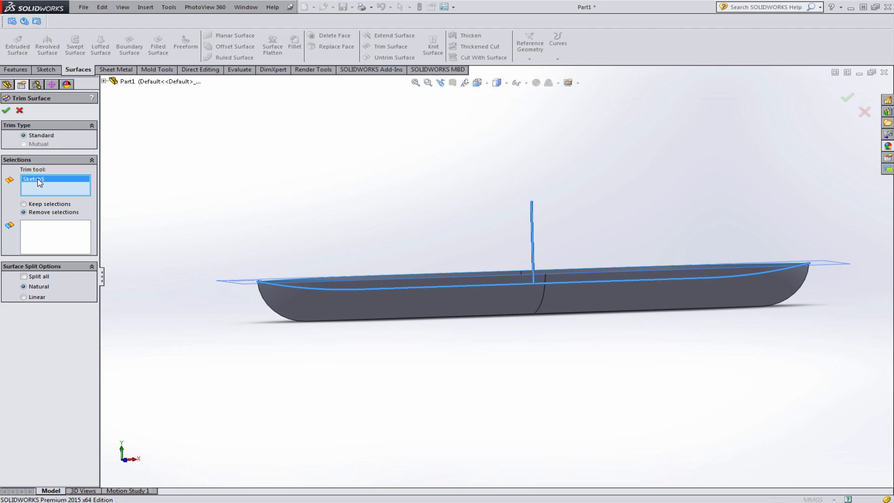
pyautogui.click(59, 234)
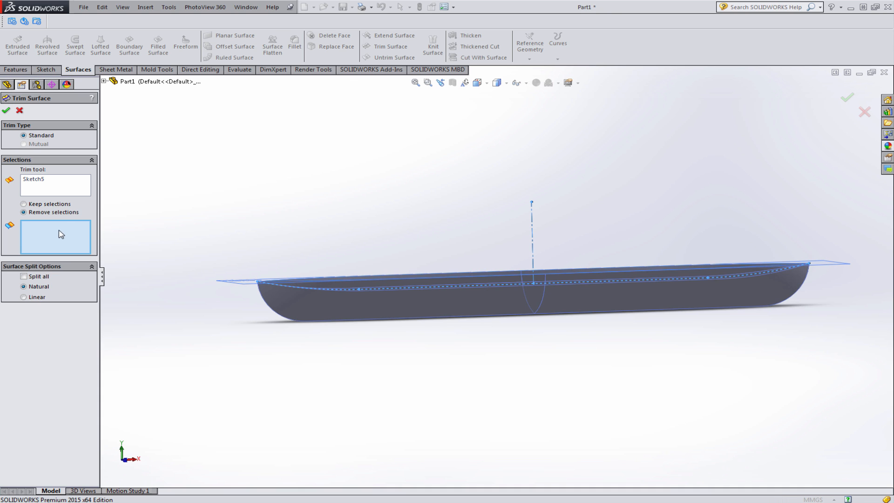
pyautogui.click(404, 279)
pyautogui.moveTo(405, 278); pyautogui.dragTo(424, 289, button='middle')
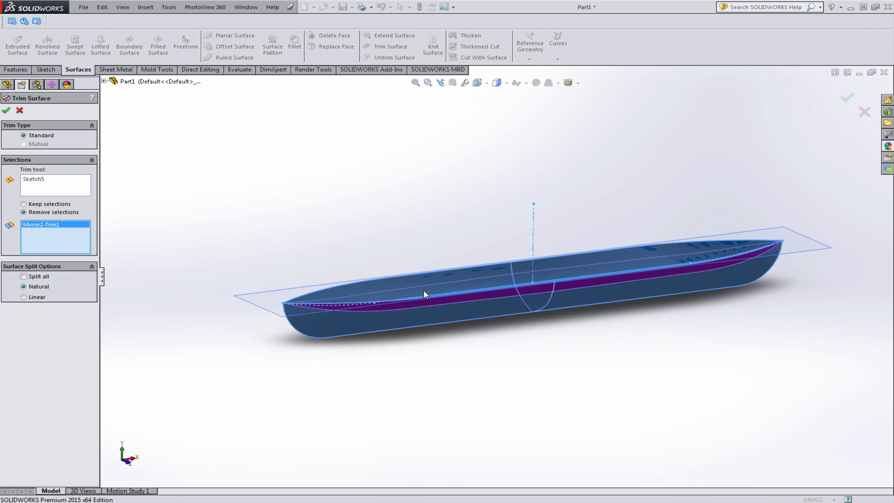
pyautogui.scroll(-3, 423, 289)
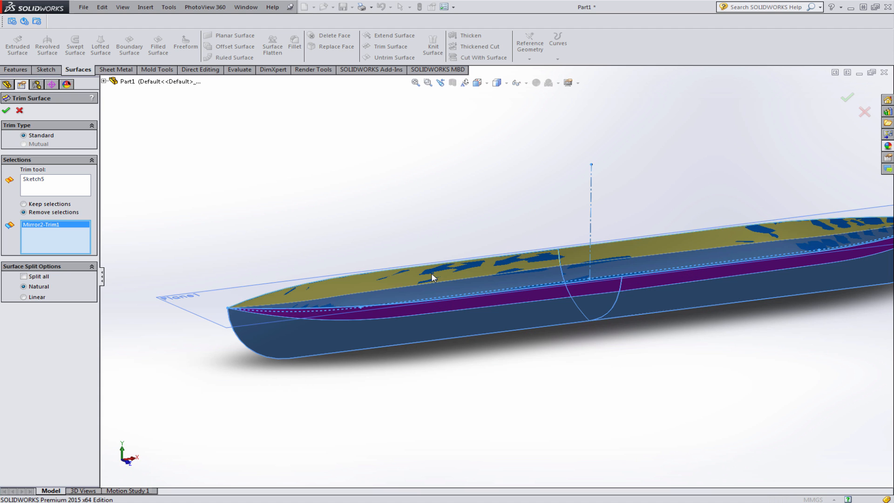
pyautogui.click(431, 273)
pyautogui.rightClick(431, 273)
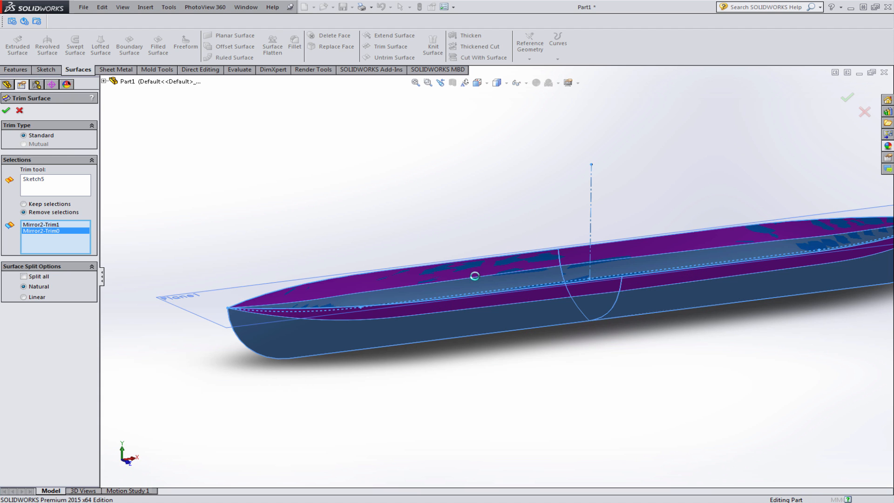
pyautogui.scroll(3, 669, 348)
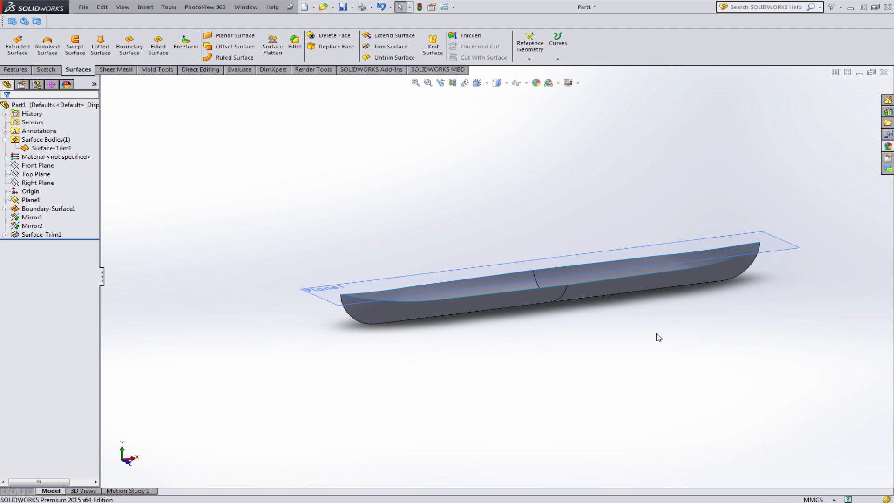
# Hide the offset plane at the hull's upper edge
pyautogui.click(791, 243)
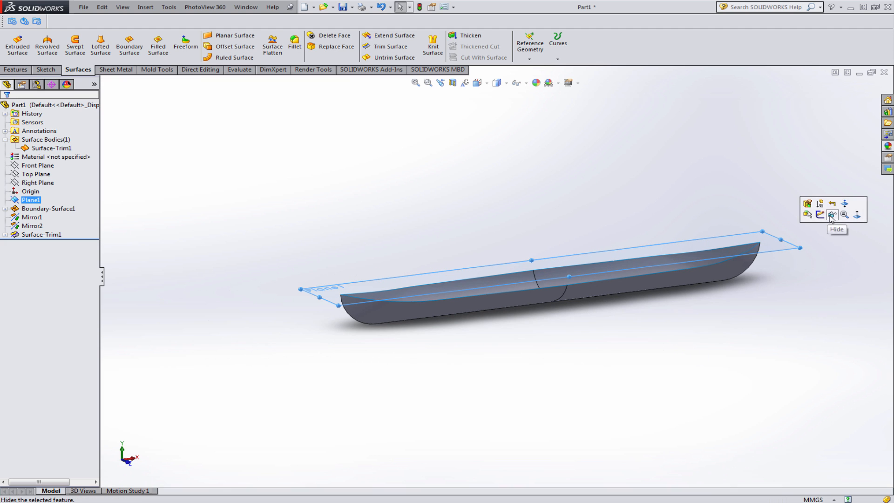
pyautogui.click(831, 216)
pyautogui.moveTo(577, 321); pyautogui.dragTo(570, 332, button='middle')
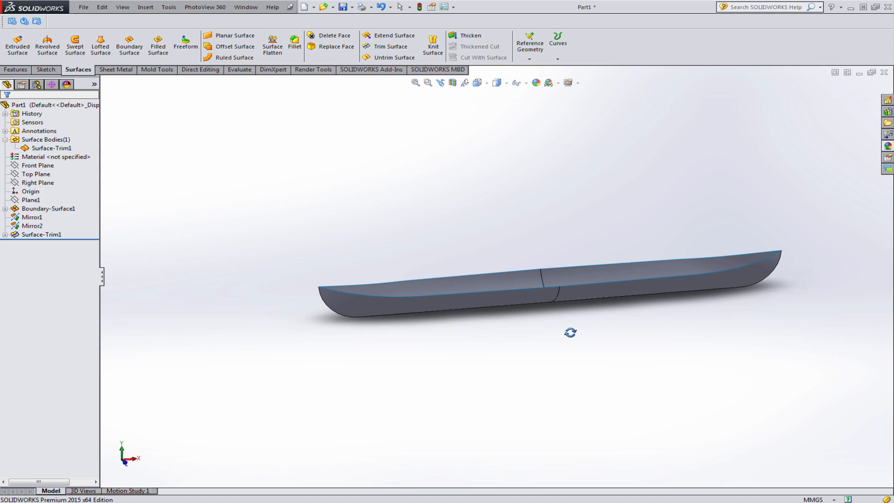
pyautogui.scroll(-3, 613, 285)
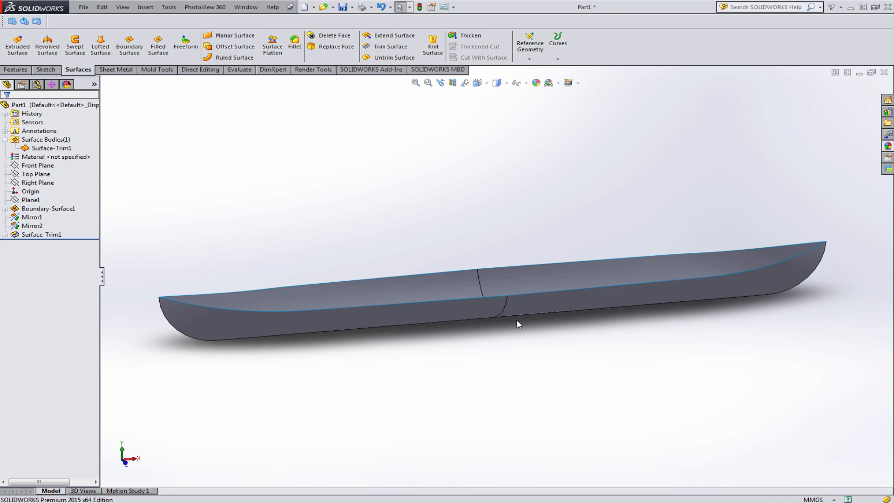
pyautogui.moveTo(517, 322); pyautogui.dragTo(531, 337, button='middle')
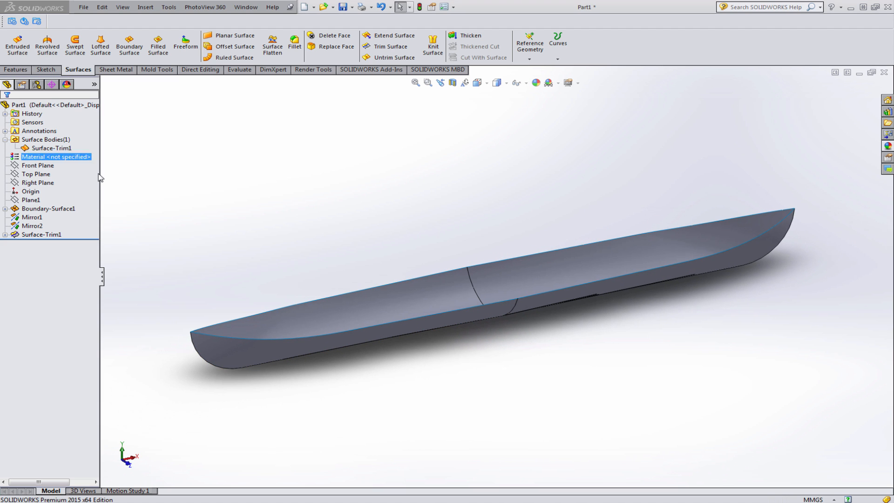
pyautogui.moveTo(289, 247); pyautogui.dragTo(260, 255, button='middle')
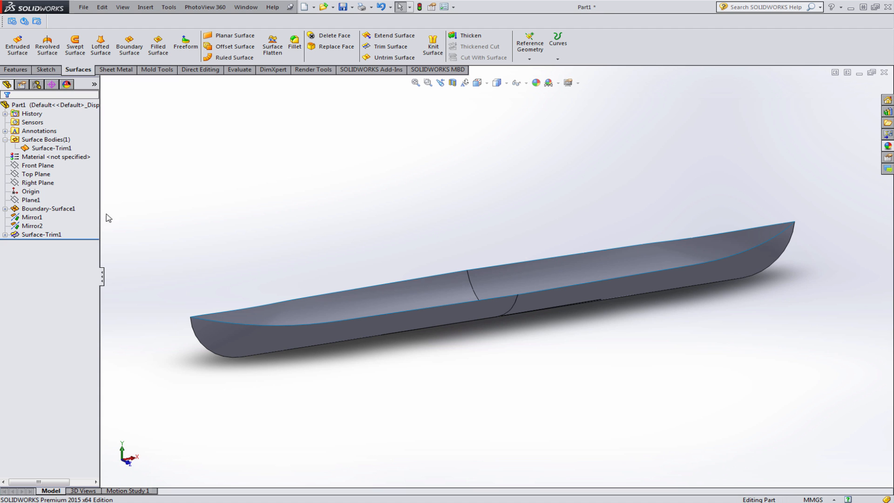
# Sketch a straight horizontal line on Plane1 between the hull's two pointed end tips and exit the sketch
pyautogui.click(31, 199)
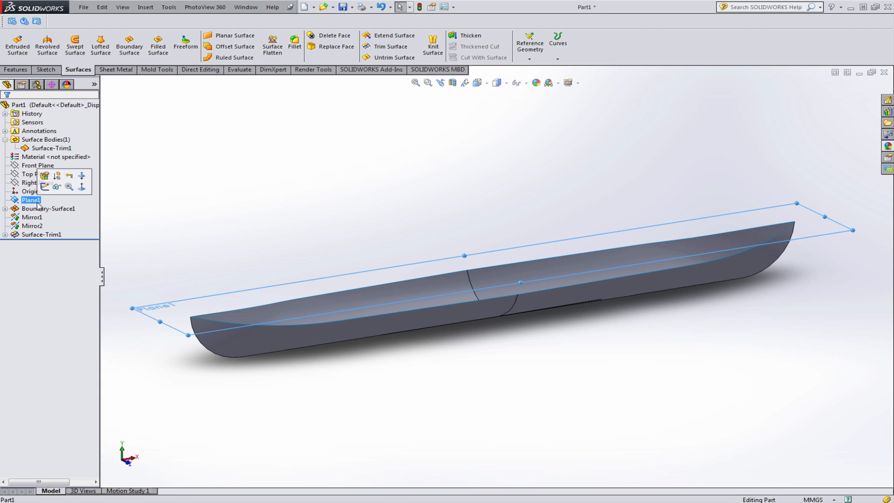
pyautogui.moveTo(318, 225); pyautogui.dragTo(301, 258, button='middle')
pyautogui.click(301, 258)
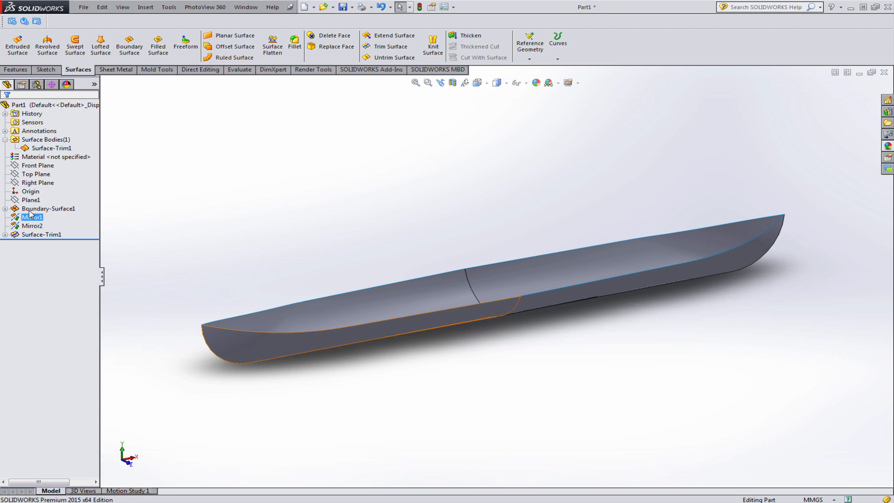
pyautogui.click(43, 201)
pyautogui.click(50, 184)
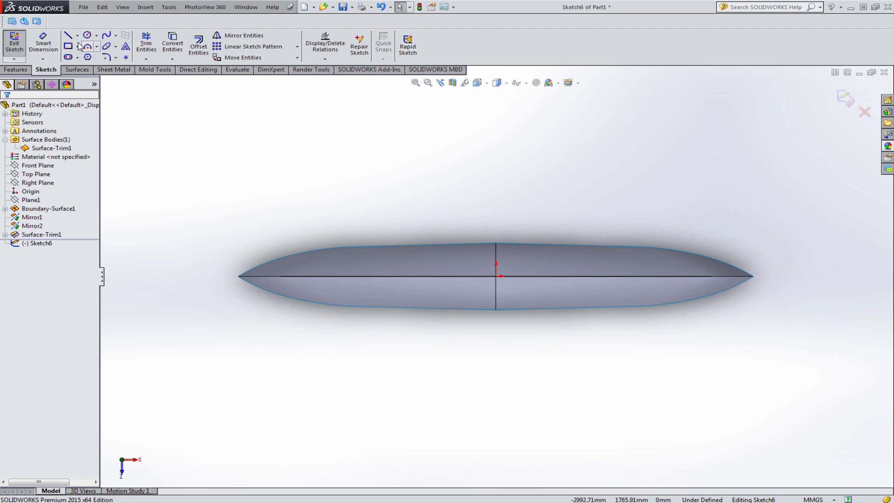
pyautogui.press('l')
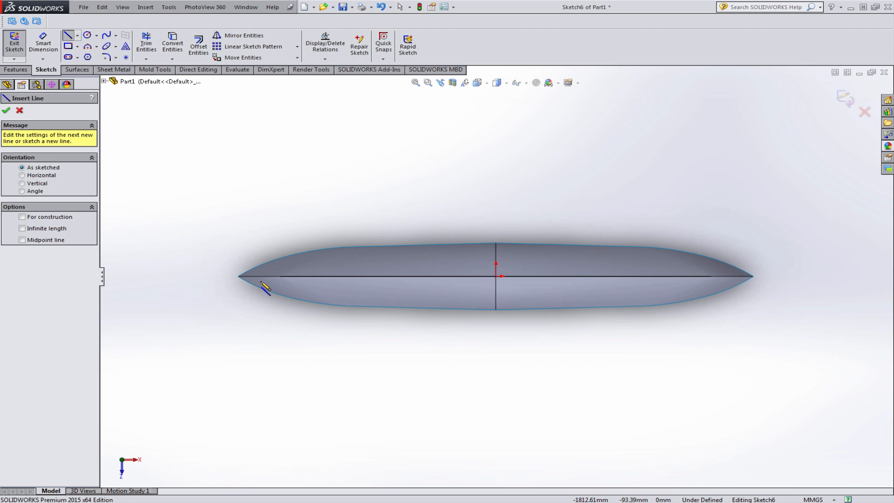
pyautogui.click(237, 276)
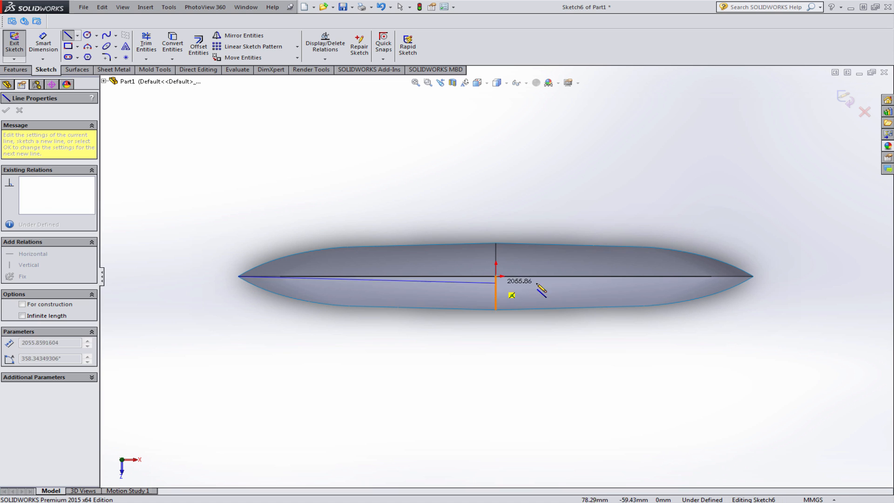
pyautogui.click(754, 277)
pyautogui.press('Escape')
pyautogui.moveTo(529, 355); pyautogui.dragTo(541, 279, button='middle')
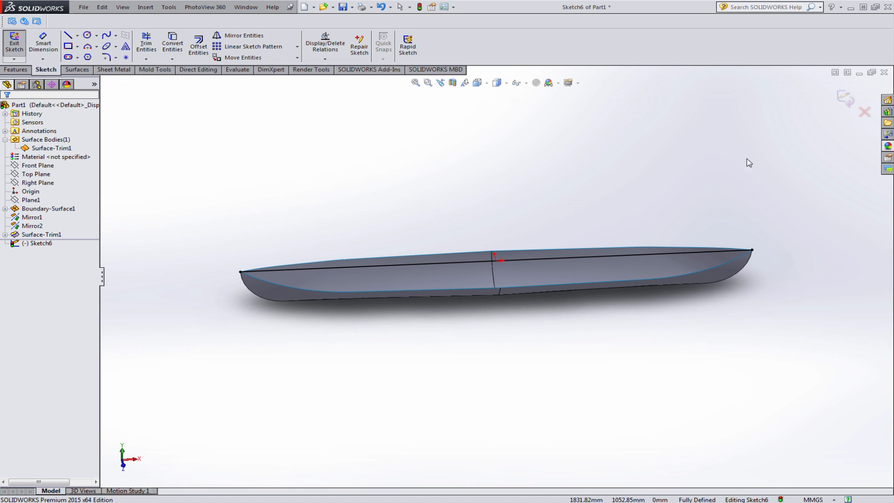
pyautogui.click(846, 99)
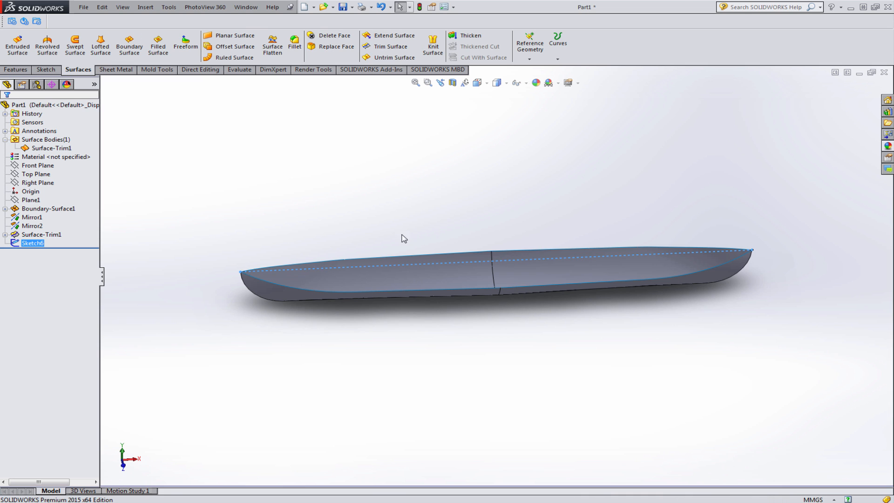
# Start a boundary surface with the far upper hull edges, grouped from tip to tip, as the first Direction 1 profile
pyautogui.scroll(-2, 403, 237)
pyautogui.moveTo(416, 283); pyautogui.dragTo(613, 227, button='middle')
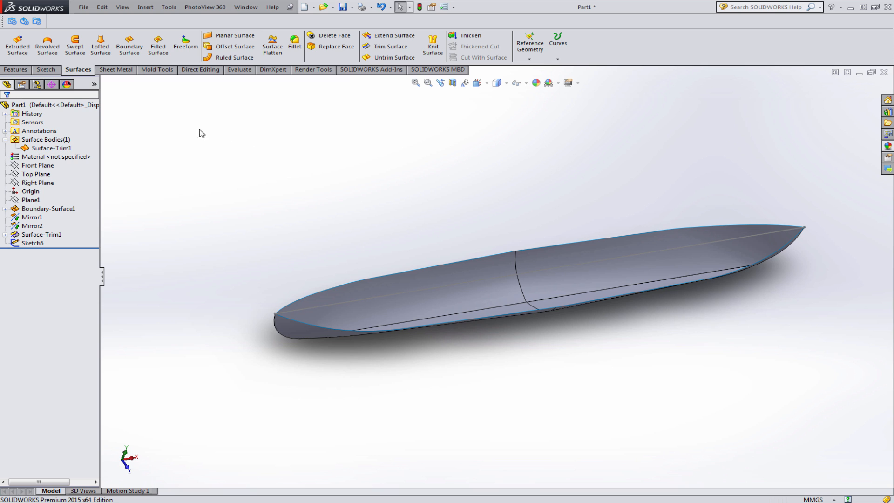
pyautogui.click(129, 45)
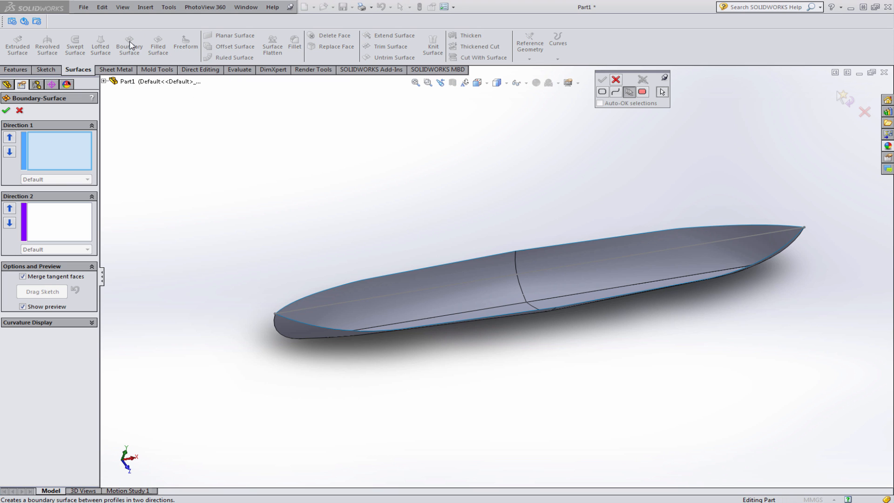
pyautogui.scroll(-2, 658, 229)
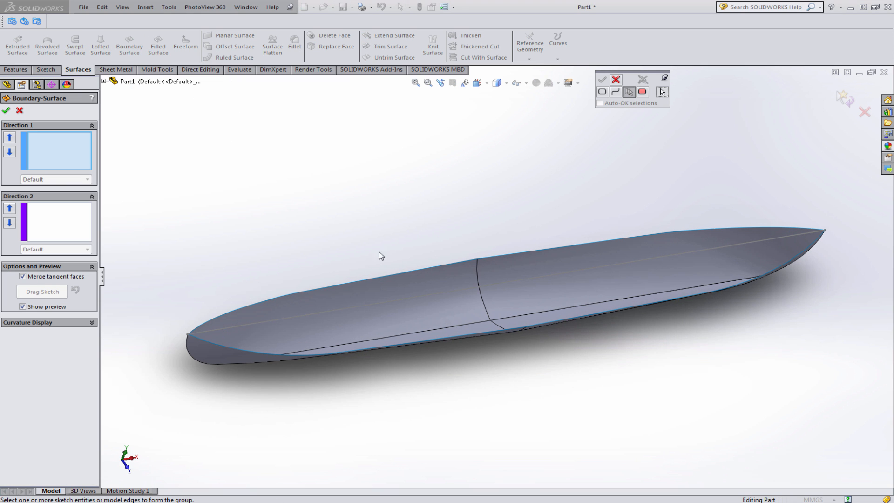
pyautogui.rightClick(277, 264)
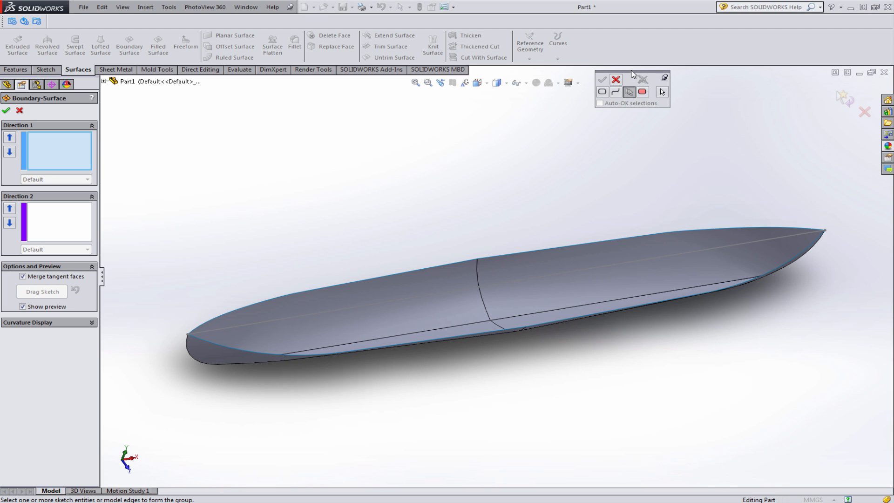
pyautogui.moveTo(628, 76); pyautogui.dragTo(268, 216)
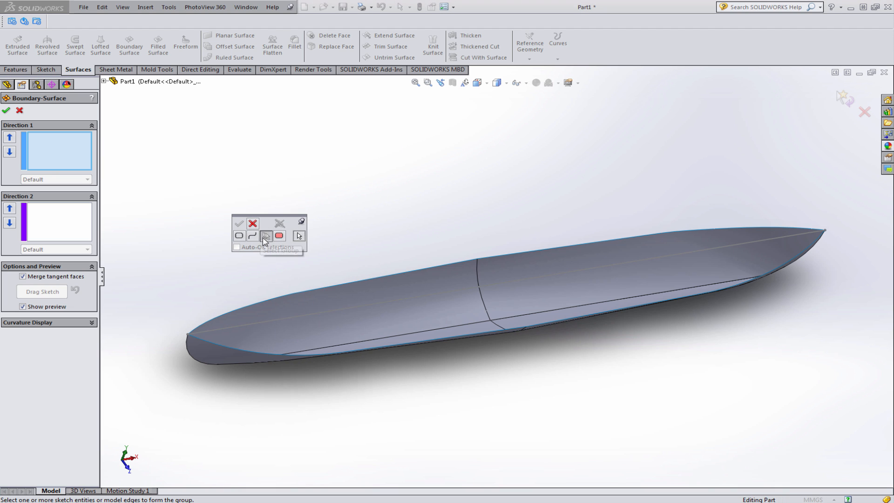
pyautogui.click(310, 303)
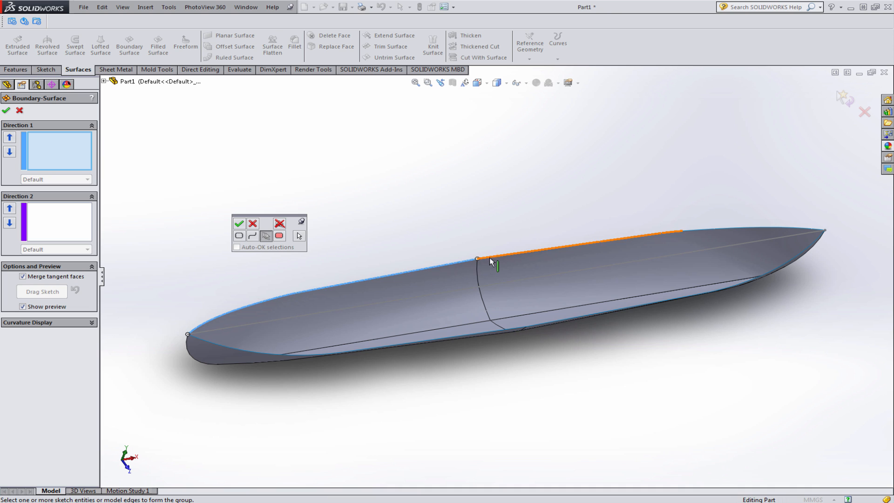
pyautogui.click(717, 233)
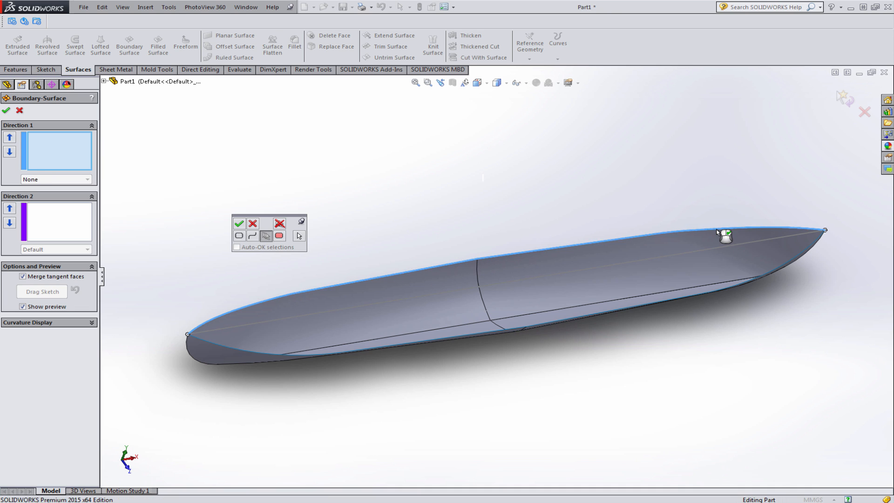
pyautogui.rightClick(724, 236)
# Add the lengthwise sketch line as the second Direction 1 profile and create the boundary surface over the far half
pyautogui.click(256, 324)
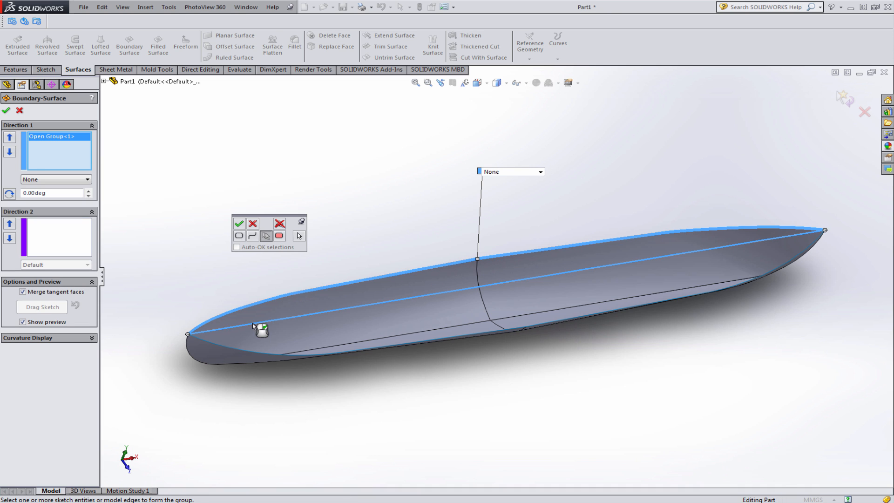
pyautogui.rightClick(259, 328)
pyautogui.moveTo(461, 332); pyautogui.dragTo(501, 326, button='middle')
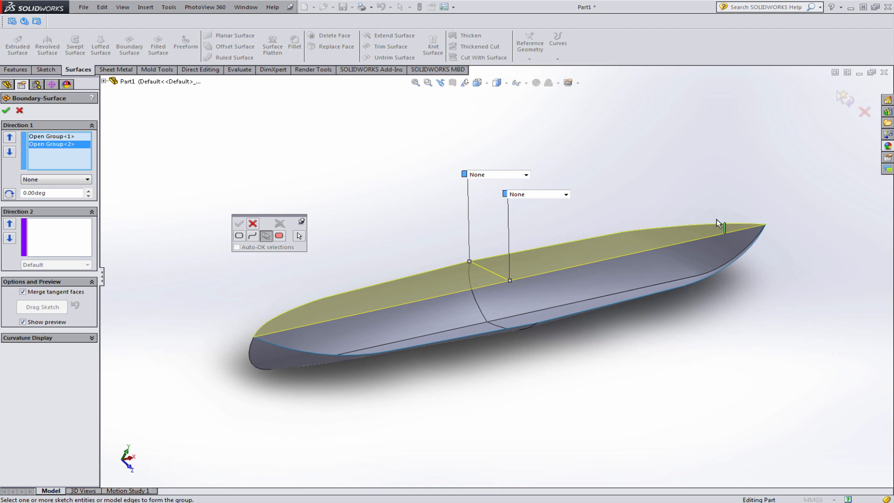
pyautogui.click(845, 99)
pyautogui.click(848, 99)
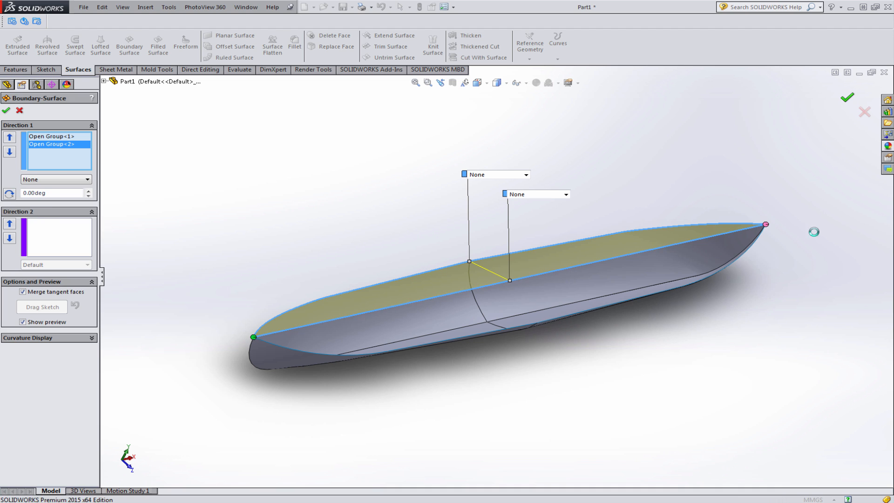
# Start a boundary surface with the near upper hull edges, grouped from tip to tip, as the first Direction 1 profile
pyautogui.scroll(-2, 792, 252)
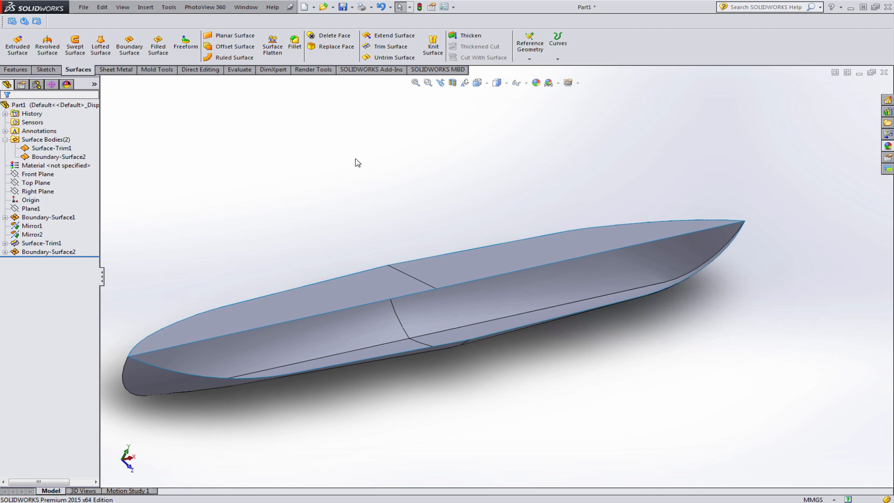
pyautogui.click(129, 46)
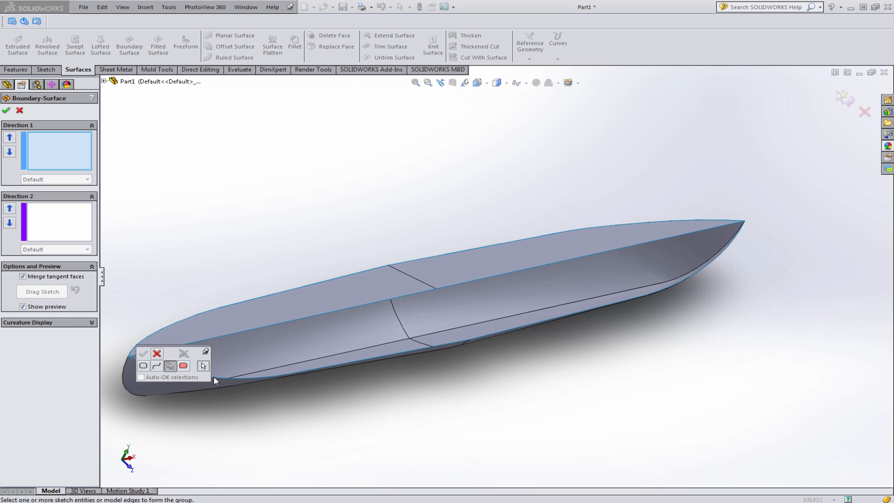
pyautogui.moveTo(183, 349); pyautogui.dragTo(177, 268)
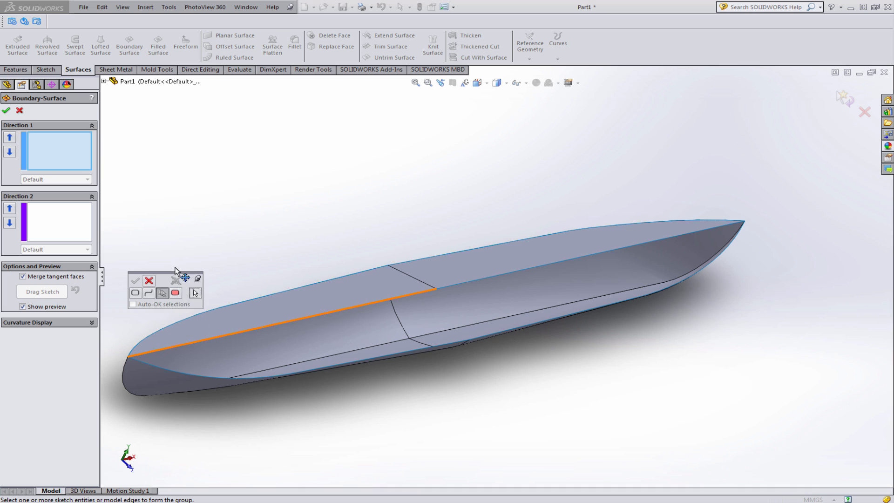
pyautogui.click(186, 373)
pyautogui.click(317, 372)
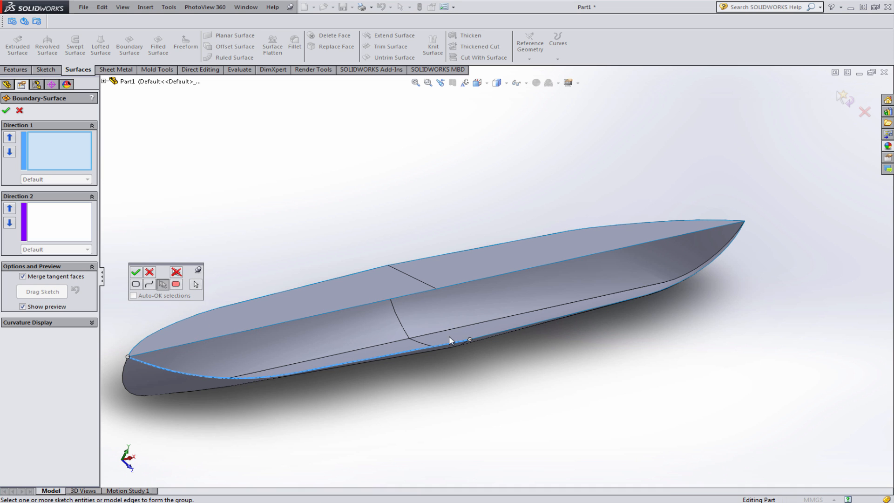
pyautogui.click(489, 339)
pyautogui.click(672, 290)
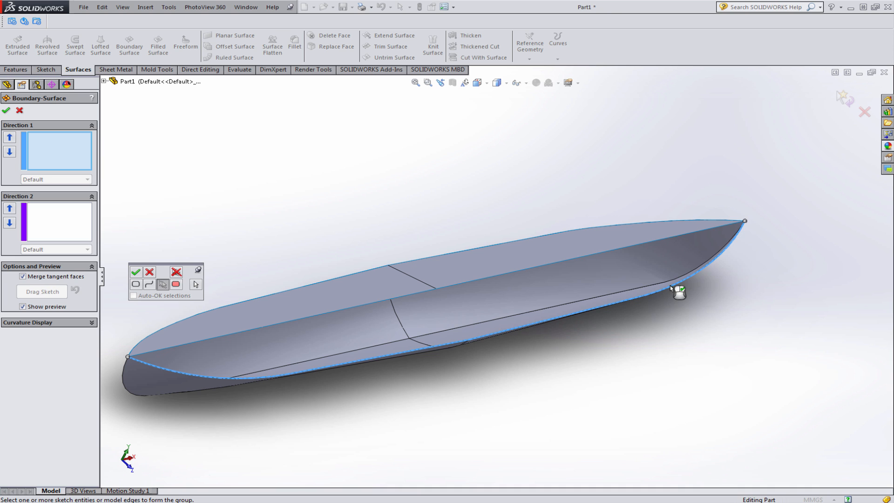
pyautogui.rightClick(385, 321)
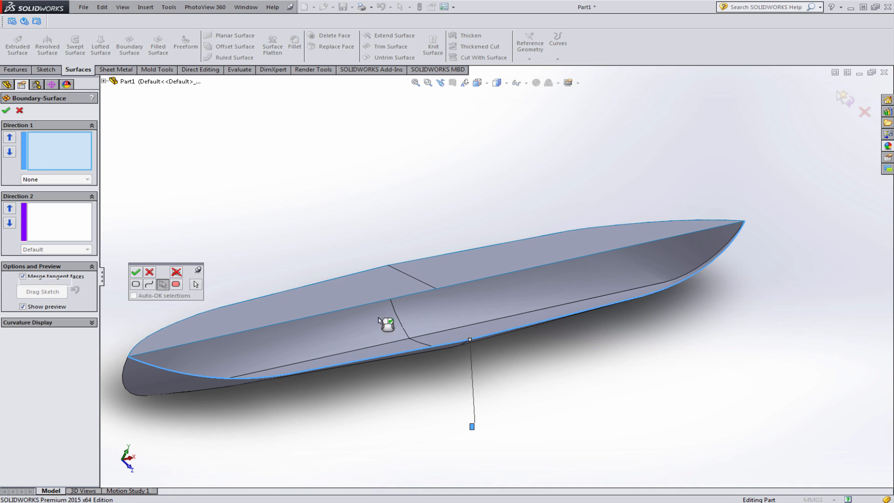
# Add both segments of the deck's centre edge as the second Direction 1 profile and create the boundary surface over the near half
pyautogui.click(243, 333)
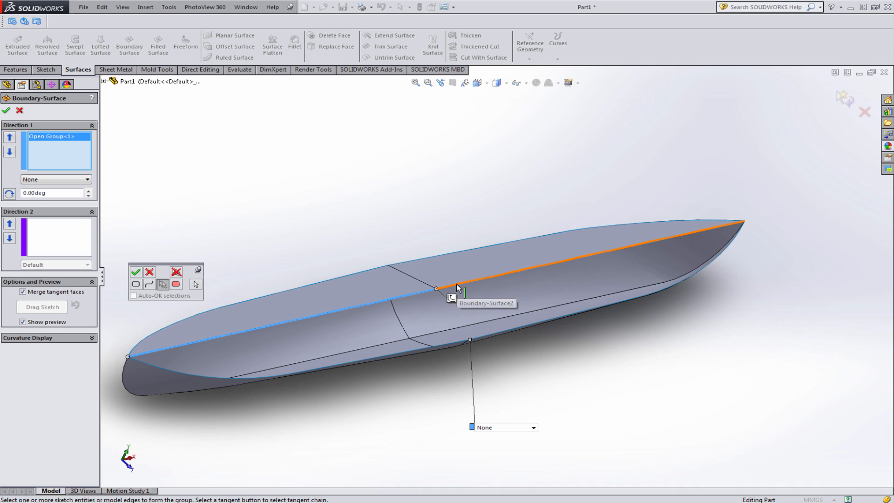
pyautogui.click(457, 288)
pyautogui.rightClick(463, 289)
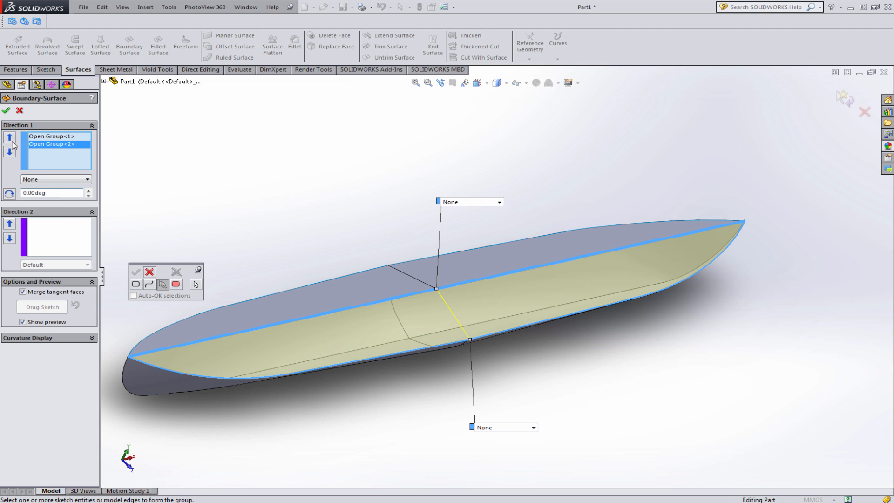
pyautogui.click(7, 110)
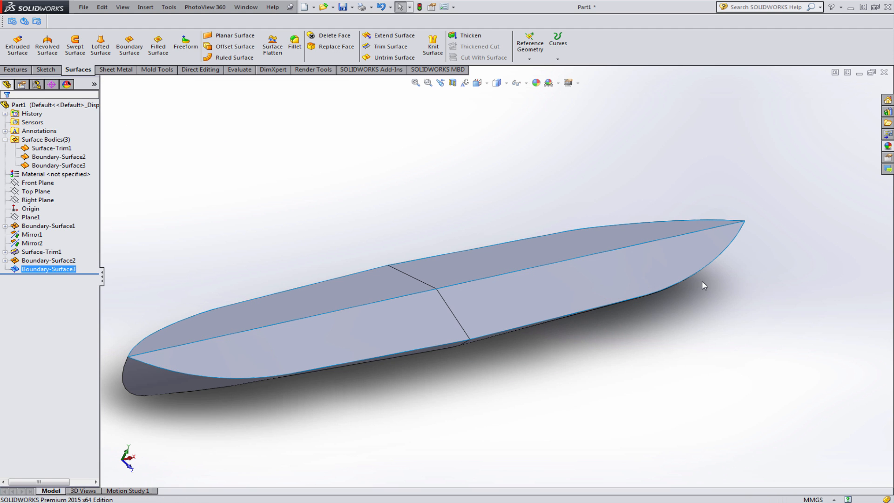
# Knit the two deck boundary surfaces and the trimmed hull into one surface body with Merge entities enabled
pyautogui.moveTo(657, 344); pyautogui.dragTo(367, 332, button='middle')
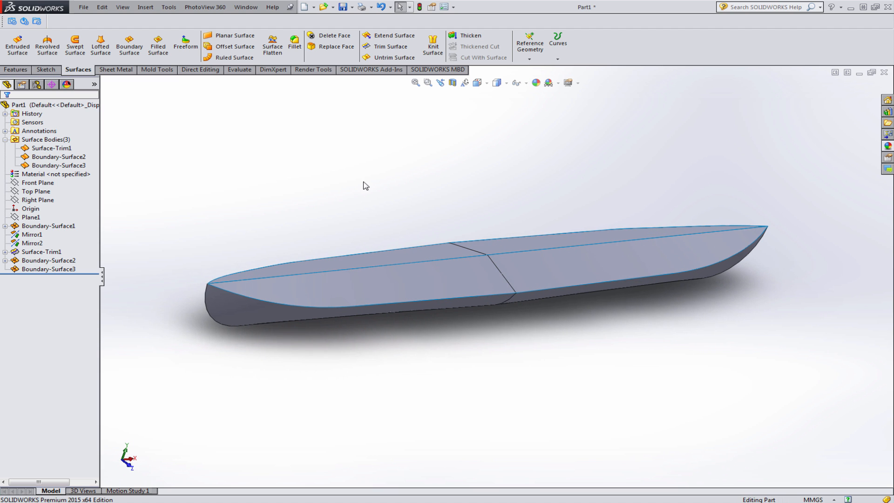
pyautogui.click(433, 46)
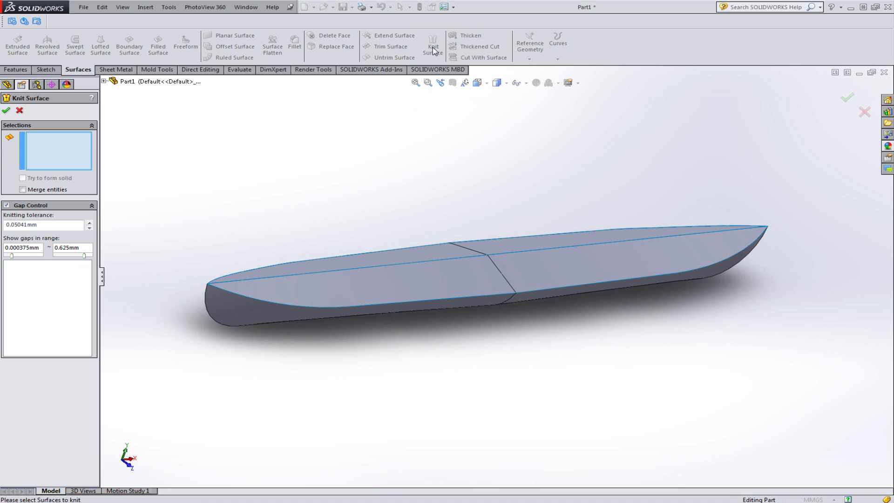
pyautogui.click(438, 278)
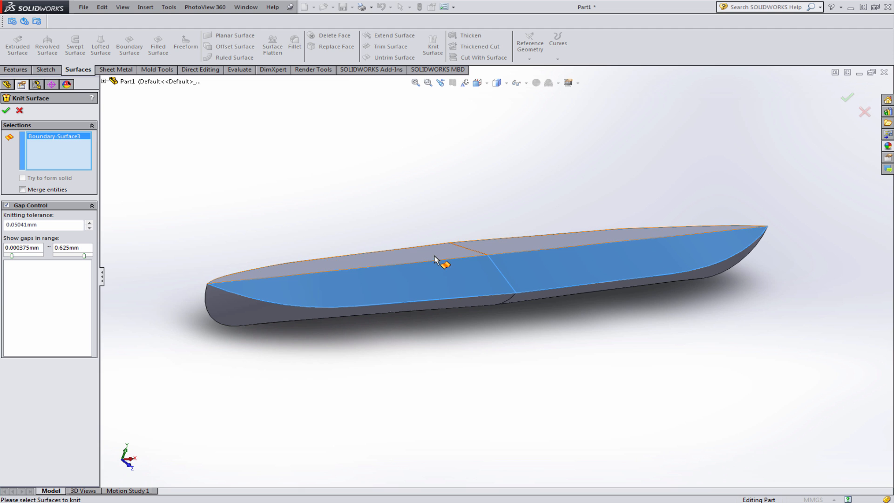
pyautogui.click(441, 259)
pyautogui.click(386, 310)
pyautogui.moveTo(410, 308)
pyautogui.mouseDown(button='middle')
pyautogui.moveTo(439, 310)
pyautogui.moveTo(415, 311)
pyautogui.moveTo(413, 300)
pyautogui.mouseUp(button='middle')
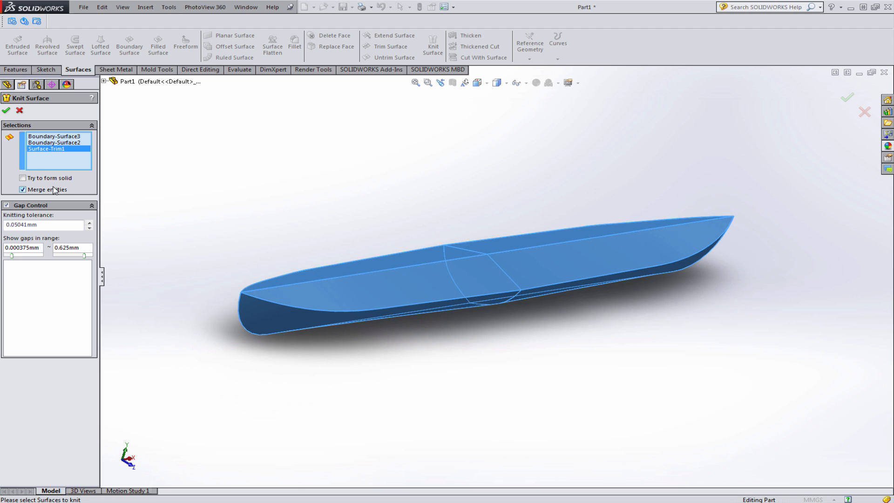
pyautogui.click(8, 112)
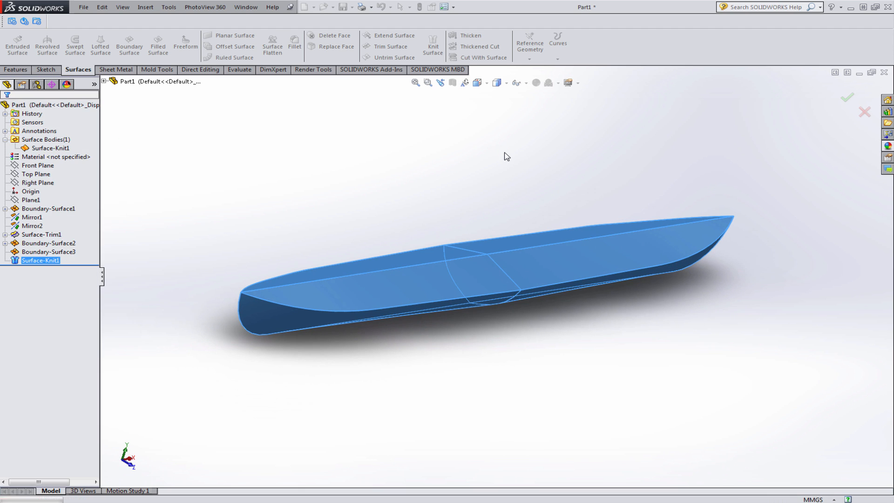
# Examine the knitted surface body and its knit feature by highlighting them in the model
pyautogui.moveTo(511, 267); pyautogui.dragTo(499, 265, button='middle')
pyautogui.scroll(-3, 463, 265)
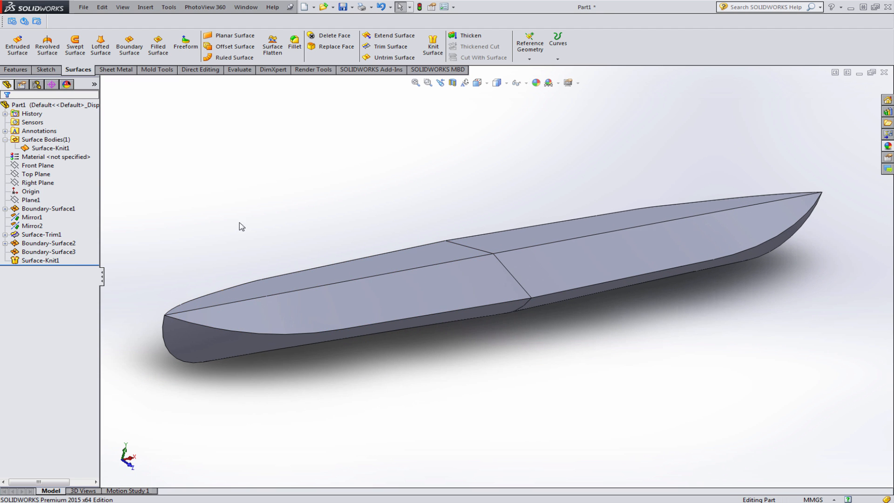
pyautogui.click(65, 149)
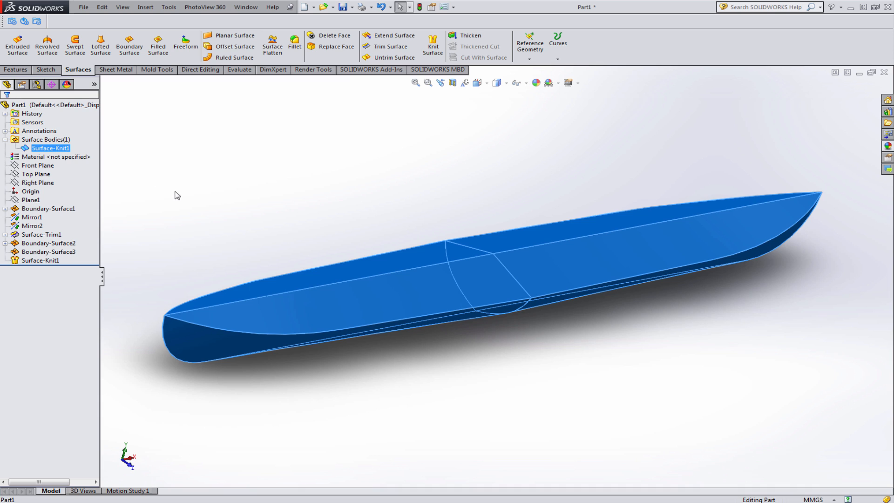
pyautogui.press('Escape')
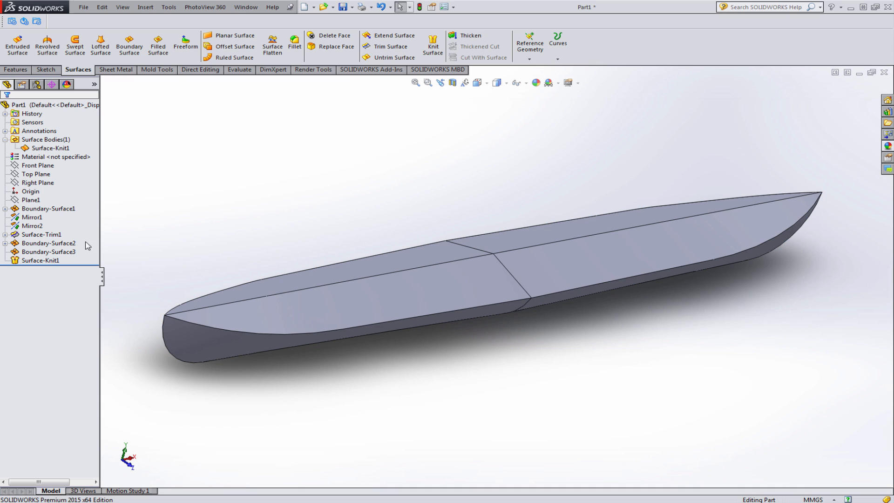
pyautogui.click(46, 260)
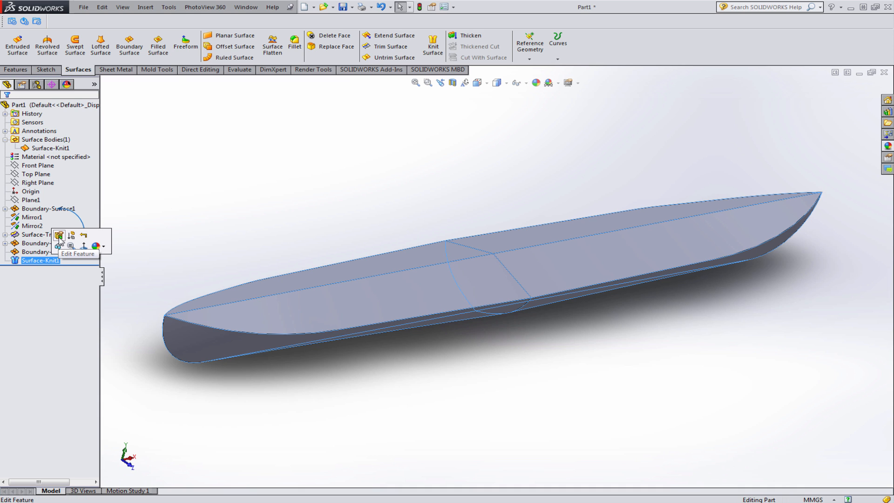
pyautogui.click(120, 271)
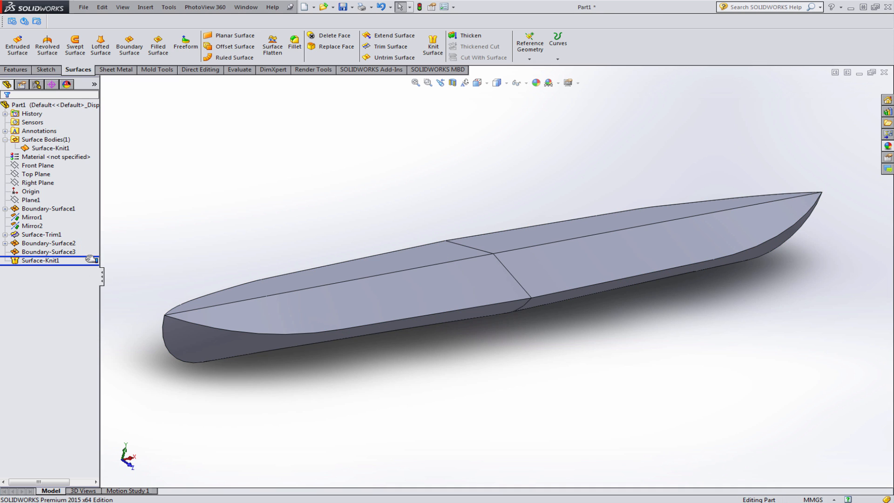
# Roll the model back before the knit to inspect the separate surface bodies, and roll forward again to inspect the knitted body
pyautogui.moveTo(91, 259); pyautogui.dragTo(91, 255)
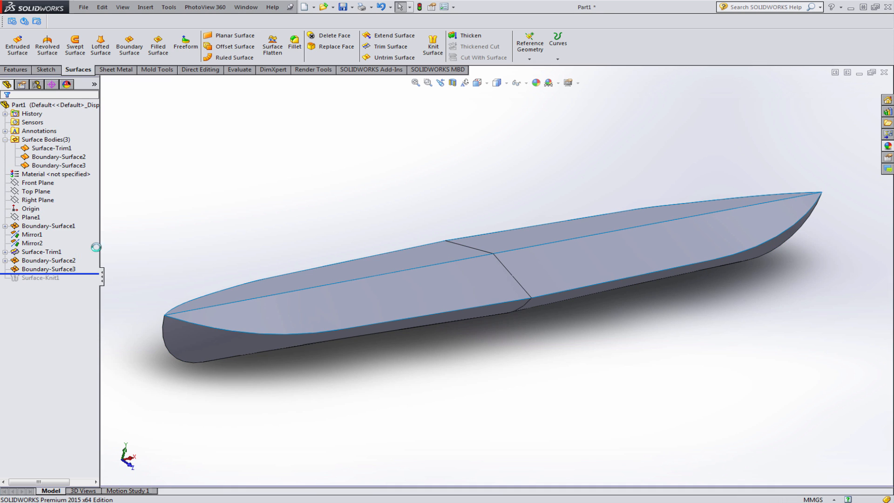
pyautogui.click(71, 149)
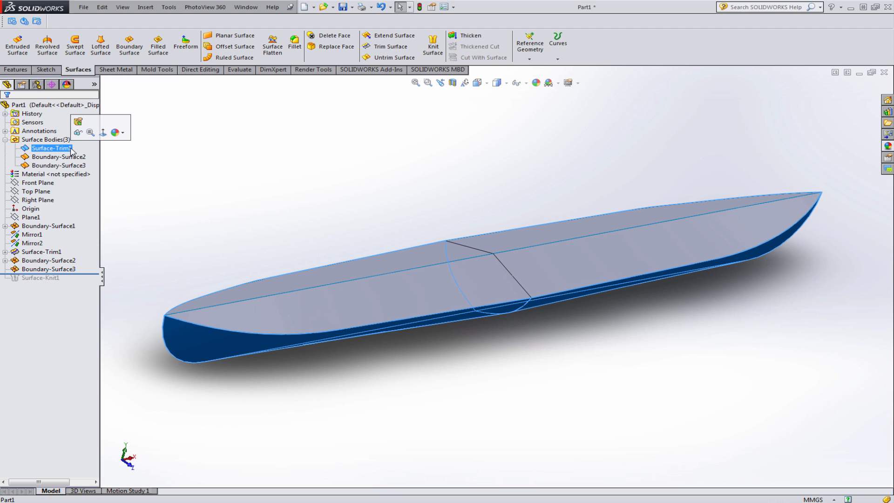
pyautogui.click(58, 157)
pyautogui.keyDown('ctrl'); pyautogui.click(65, 166); pyautogui.keyUp('ctrl')
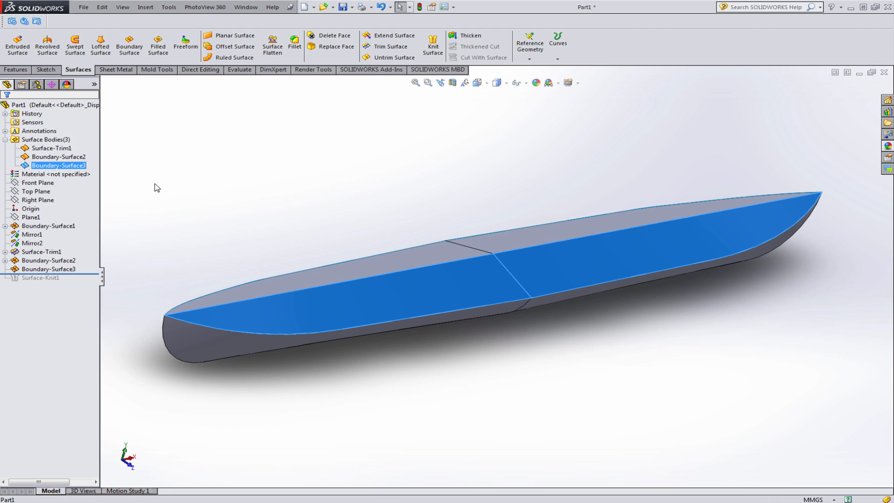
pyautogui.click(155, 185)
pyautogui.moveTo(87, 277); pyautogui.dragTo(88, 280)
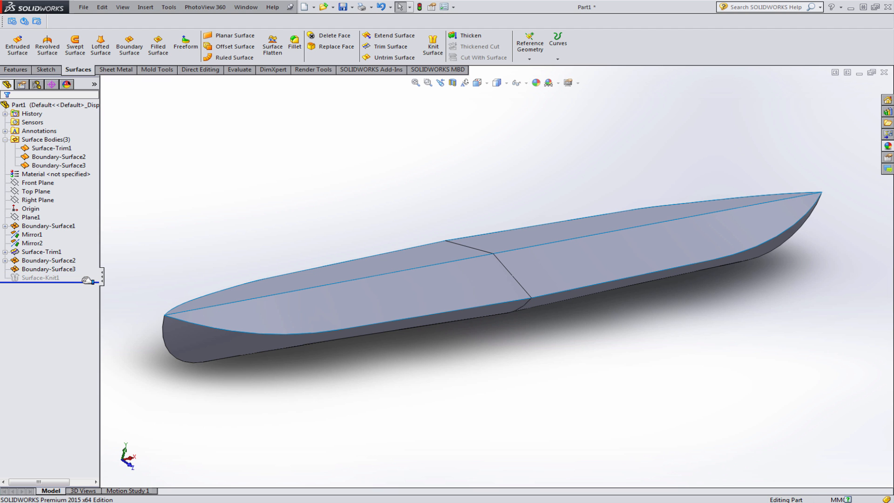
pyautogui.click(63, 149)
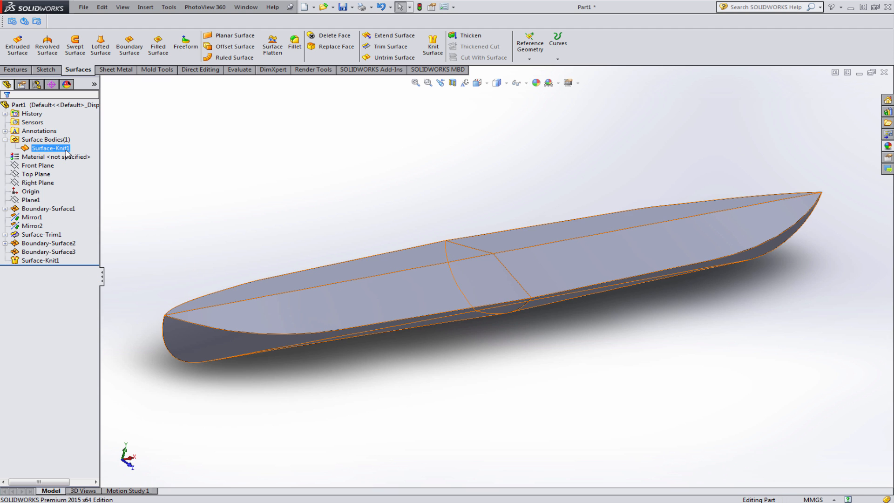
pyautogui.moveTo(290, 235)
pyautogui.mouseDown(button='middle')
pyautogui.moveTo(317, 199)
pyautogui.moveTo(317, 233)
pyautogui.moveTo(293, 227)
pyautogui.mouseUp(button='middle')
pyautogui.click(294, 227)
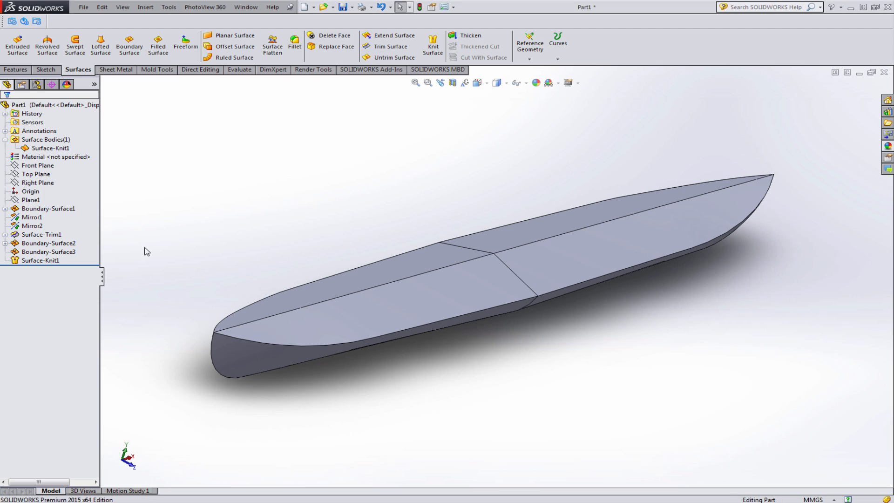
# Start a sketch on Plane1 and draw a straight slot on the deck's centre line, about 415 mm between centres and 279 mm wide
pyautogui.moveTo(143, 250); pyautogui.dragTo(139, 223, button='middle')
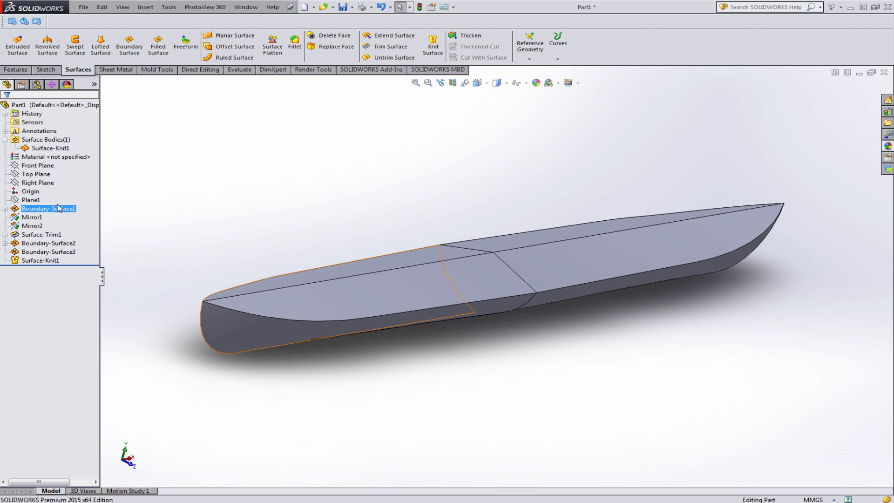
pyautogui.click(31, 199)
pyautogui.moveTo(208, 233); pyautogui.dragTo(191, 223, button='middle')
pyautogui.click(191, 224)
pyautogui.click(31, 199)
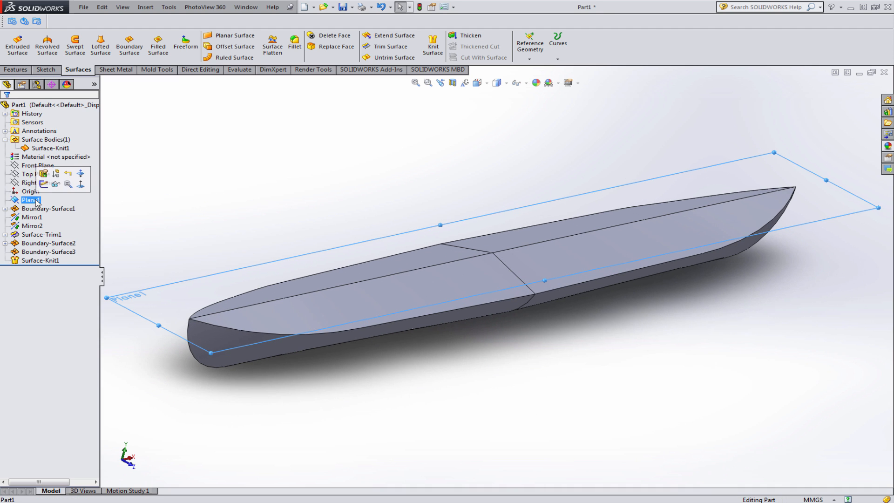
pyautogui.click(45, 180)
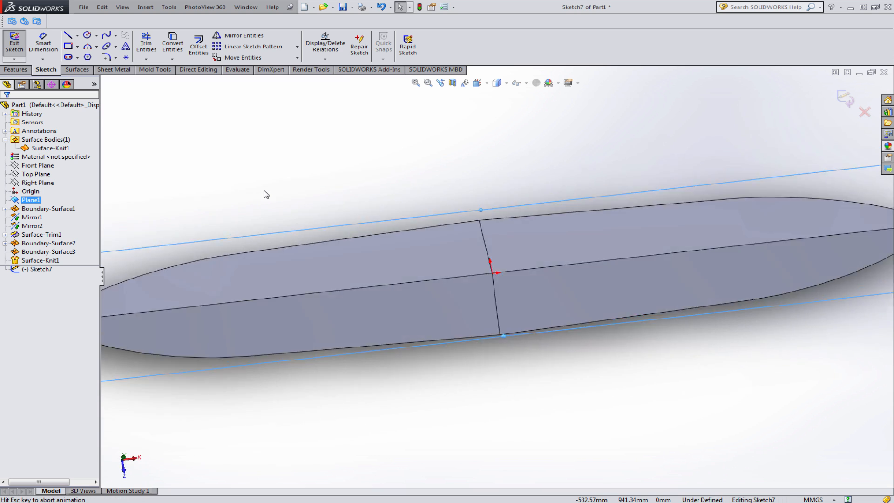
pyautogui.scroll(-2, 615, 300)
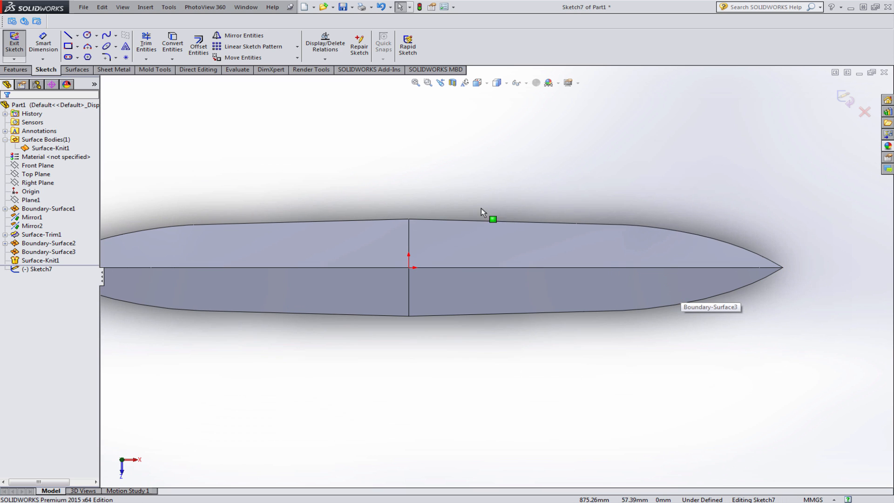
pyautogui.click(69, 56)
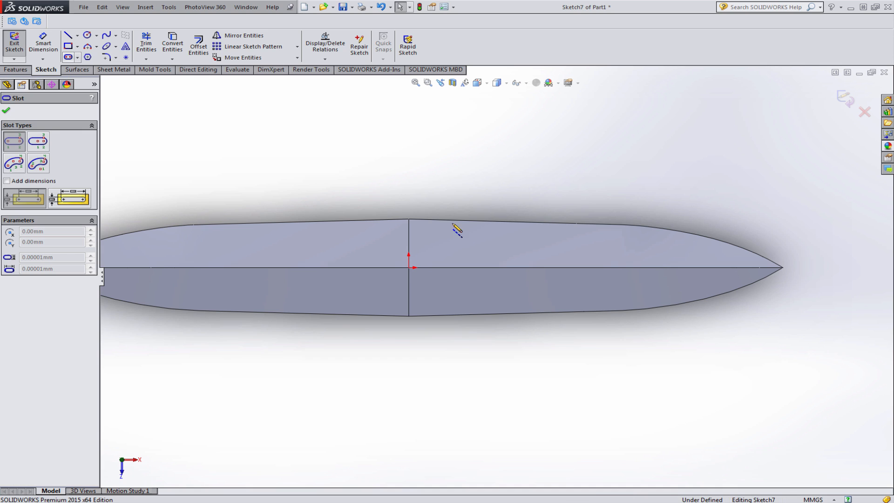
pyautogui.click(488, 267)
pyautogui.click(565, 267)
pyautogui.click(566, 243)
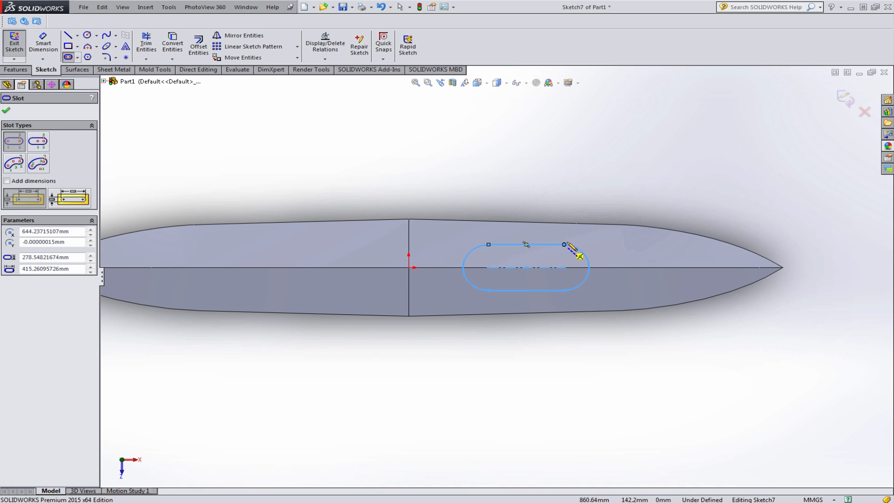
pyautogui.press('Escape')
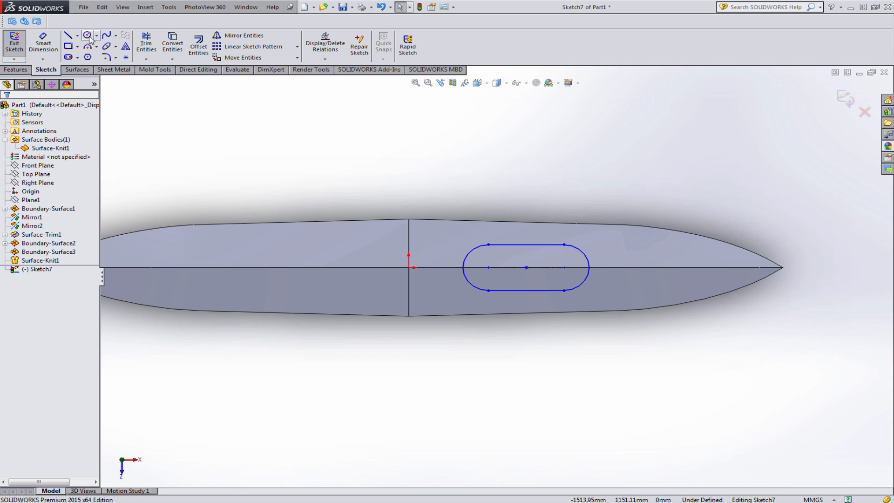
# Draw a circle of about 125 mm radius on the centre line between the slot and the hull's pointed tip
pyautogui.click(655, 268)
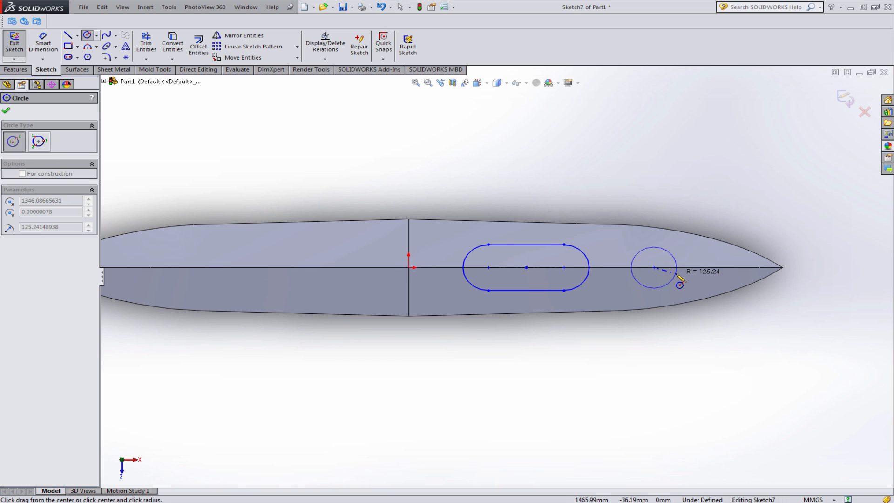
pyautogui.click(674, 275)
pyautogui.press('Escape')
# Dimension the slot's length between its arc centres and set it to 500 mm
pyautogui.click(44, 43)
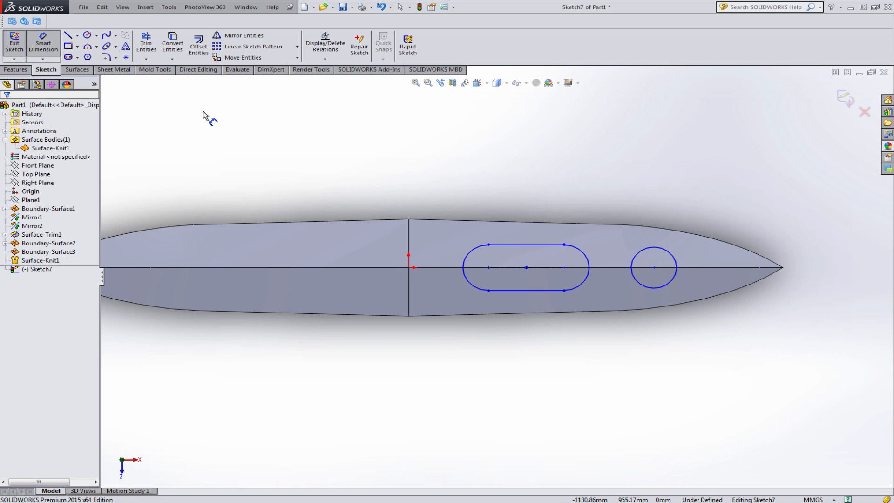
pyautogui.click(468, 259)
pyautogui.click(576, 250)
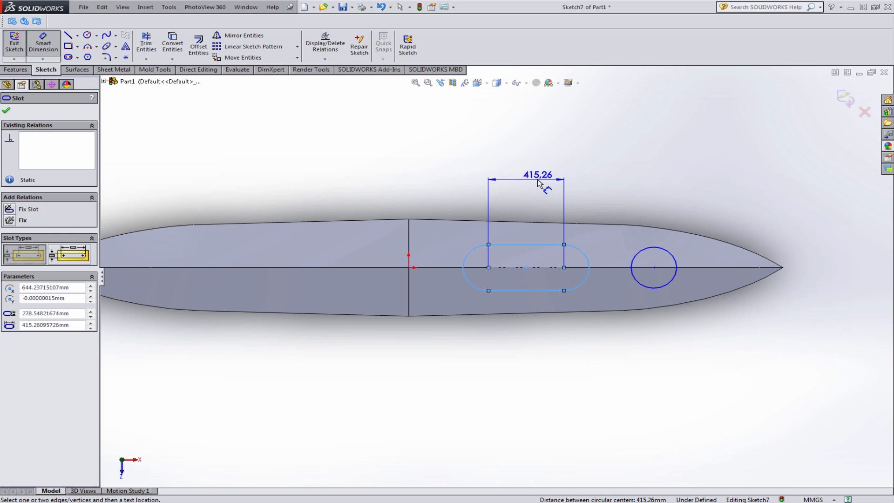
pyautogui.click(539, 182)
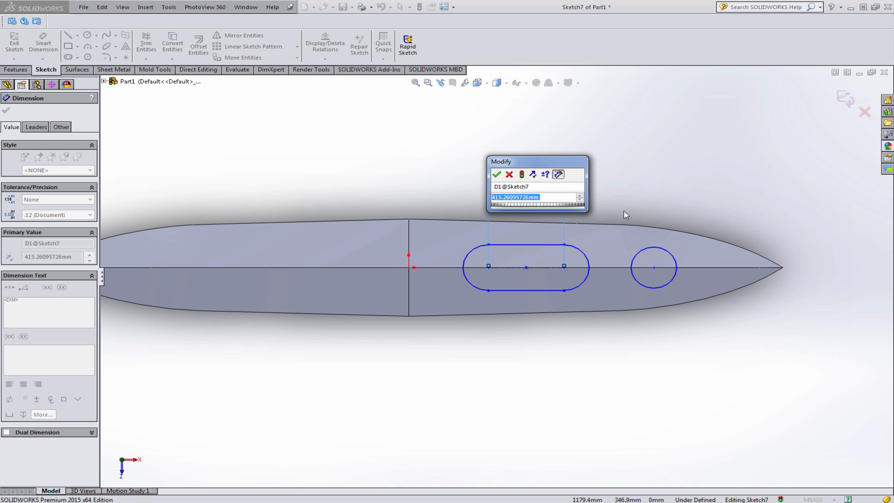
pyautogui.write('500')
pyautogui.press('Return')
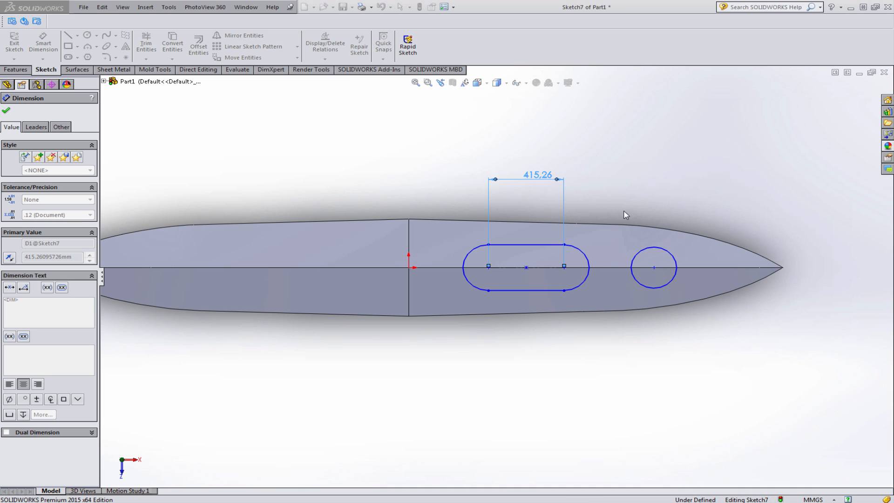
pyautogui.press('Escape')
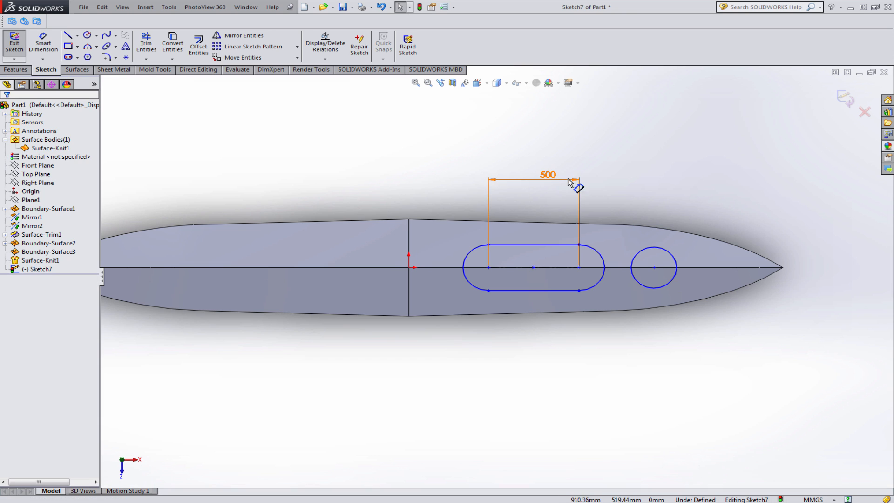
# Change both arc conditions of the slot's length dimension to Max so it measures the overall length
pyautogui.click(553, 176)
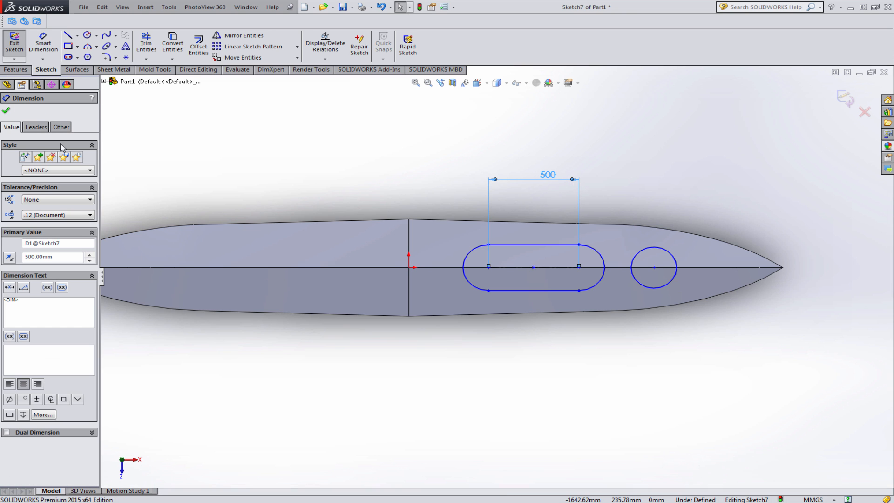
pyautogui.click(37, 127)
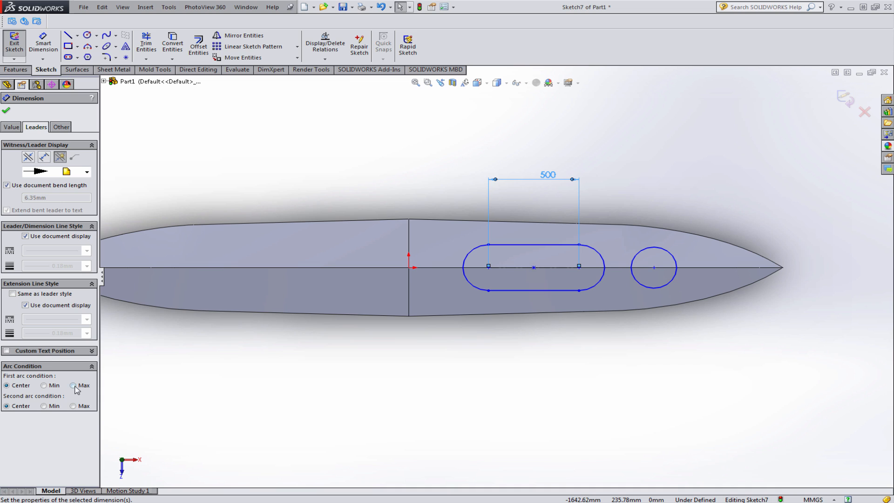
pyautogui.click(83, 407)
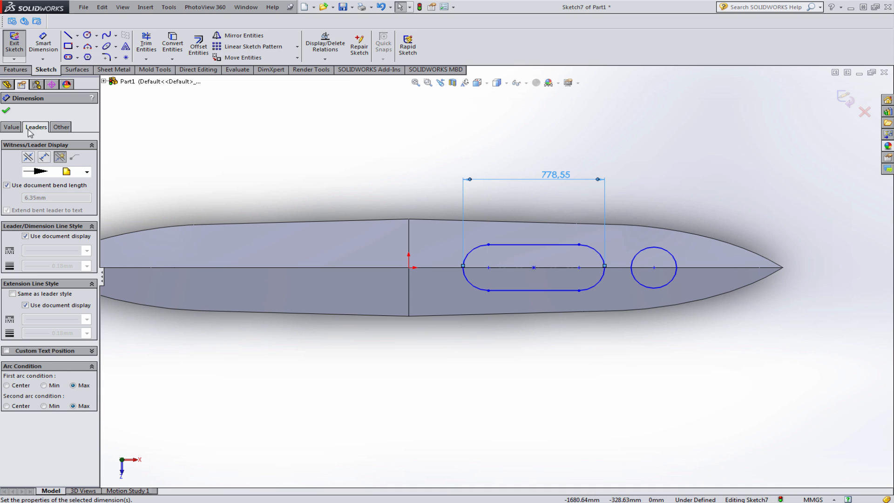
pyautogui.click(6, 112)
# Set the slot's overall length to 940 mm and move the slot along the centre line towards the origin
pyautogui.scroll(-2, 516, 142)
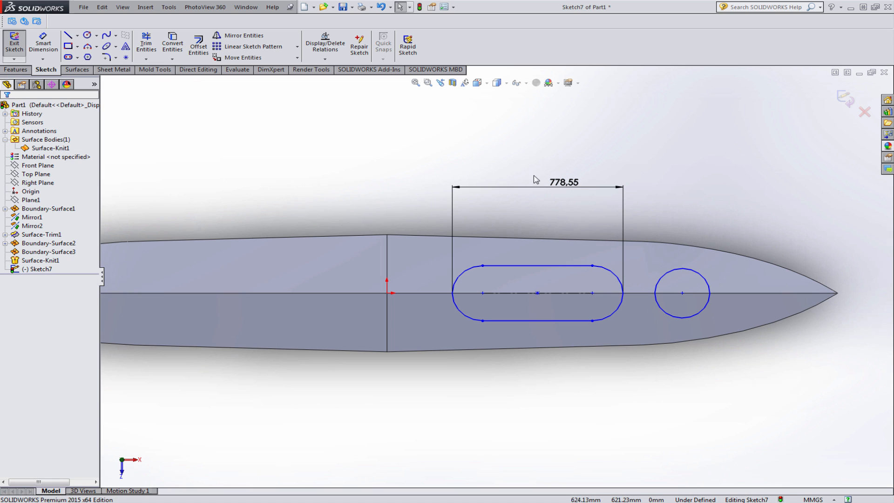
pyautogui.doubleClick(616, 187)
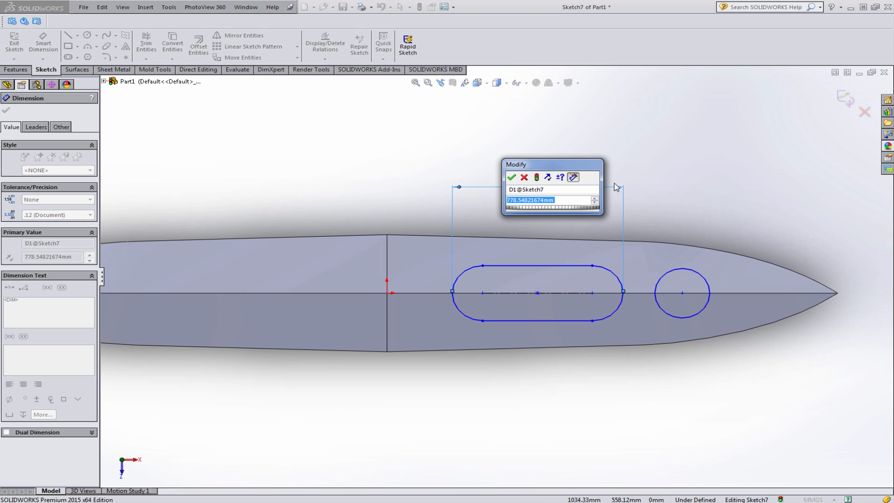
pyautogui.write('940')
pyautogui.press('Return')
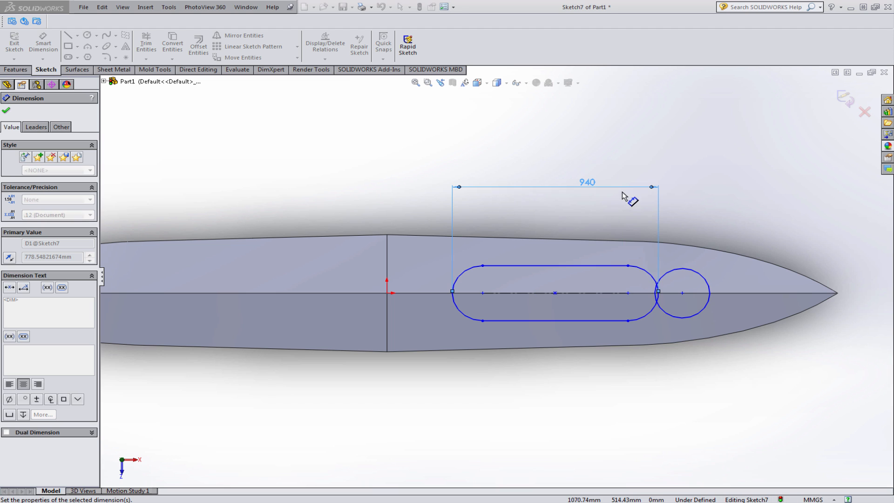
pyautogui.press('Escape')
pyautogui.moveTo(554, 294); pyautogui.dragTo(515, 294)
pyautogui.click(351, 181)
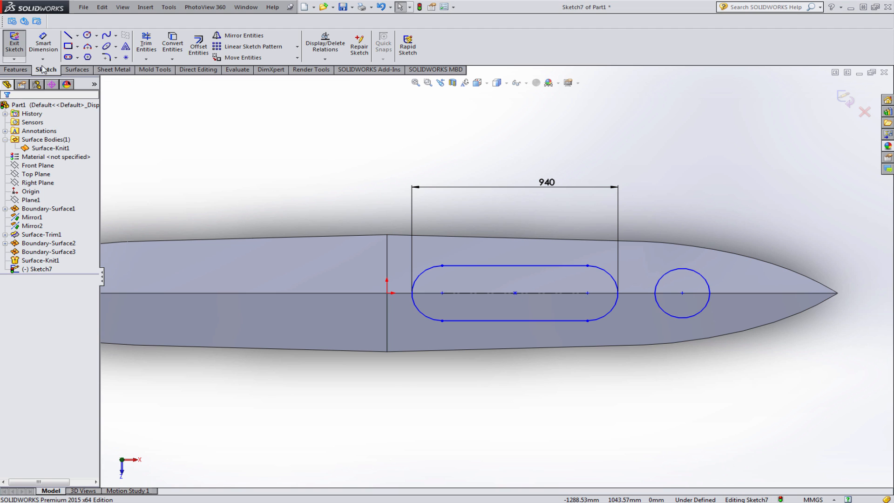
# Dimension the distance from the origin to the slot's nearer arc centre as 400 mm
pyautogui.click(43, 44)
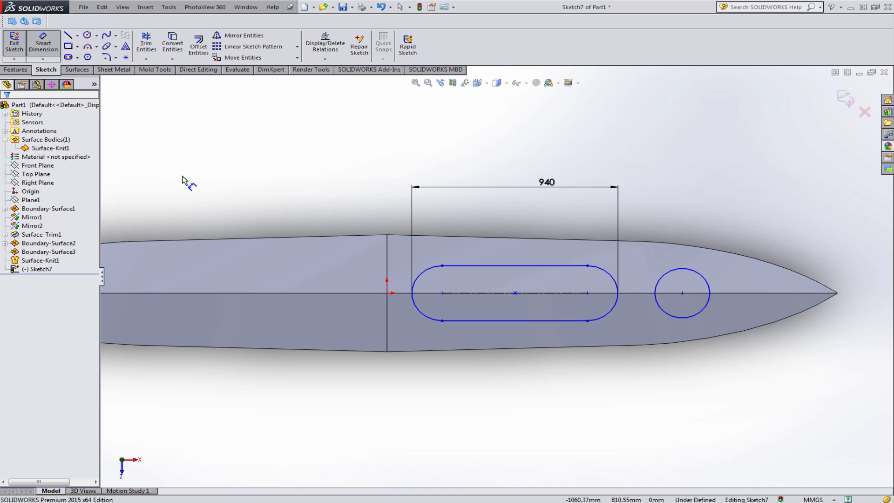
pyautogui.click(442, 293)
pyautogui.click(387, 293)
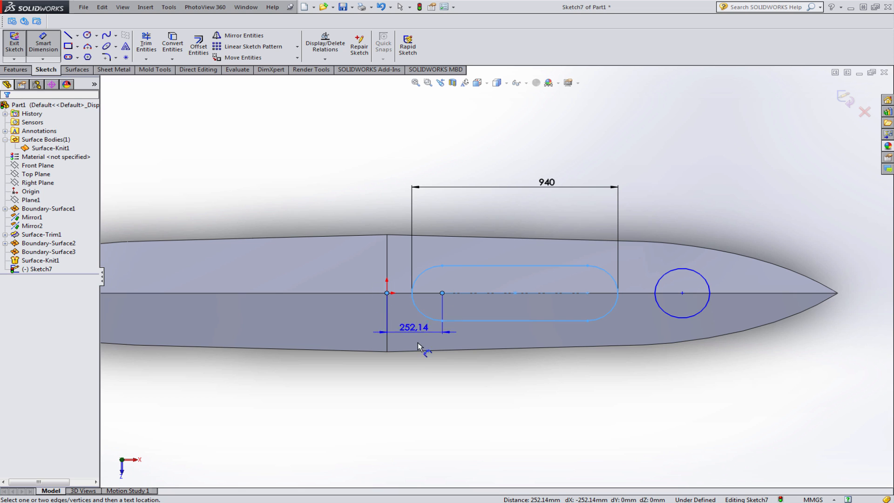
pyautogui.click(425, 378)
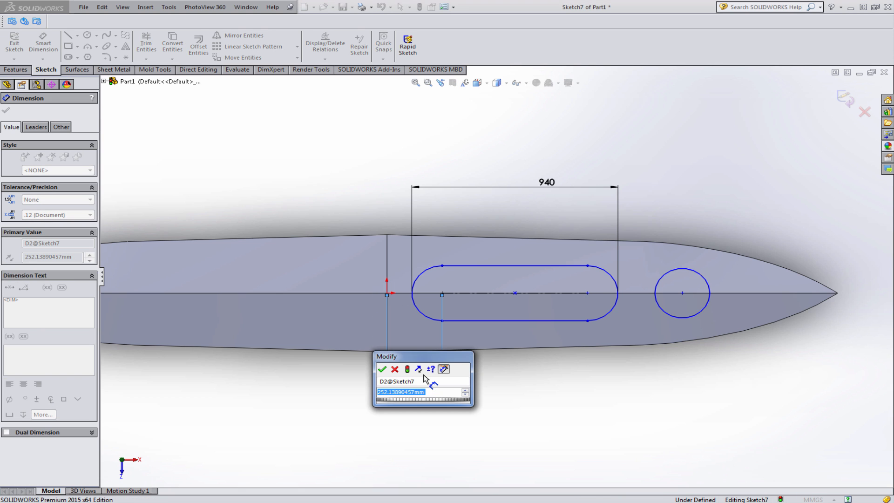
pyautogui.press('Return')
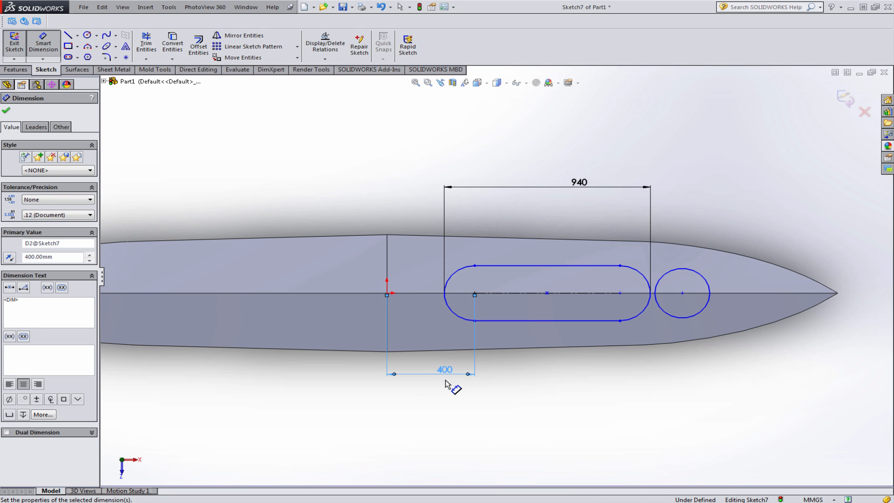
pyautogui.click(465, 394)
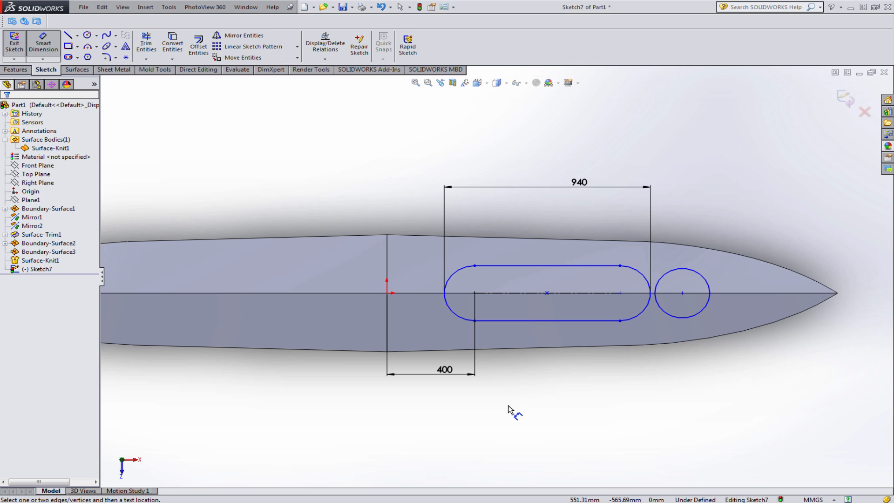
# Dimension the distance from the origin to the circle's centre as 1400 mm
pyautogui.click(682, 293)
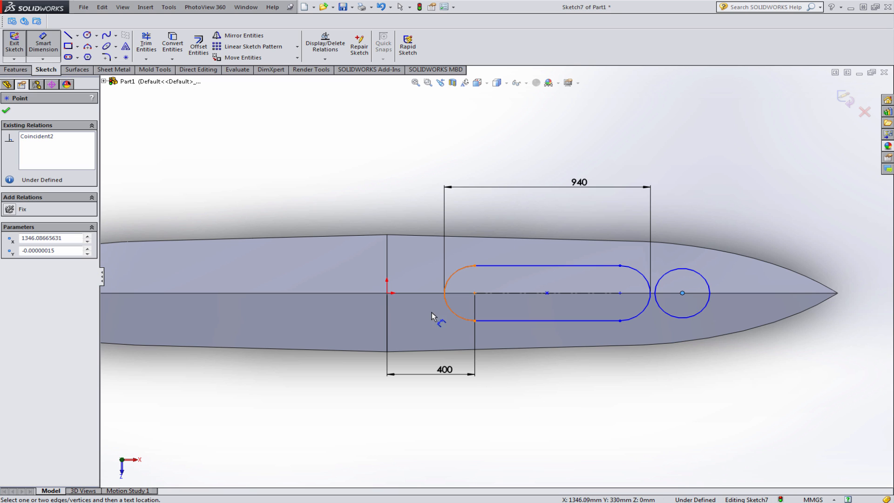
pyautogui.click(387, 293)
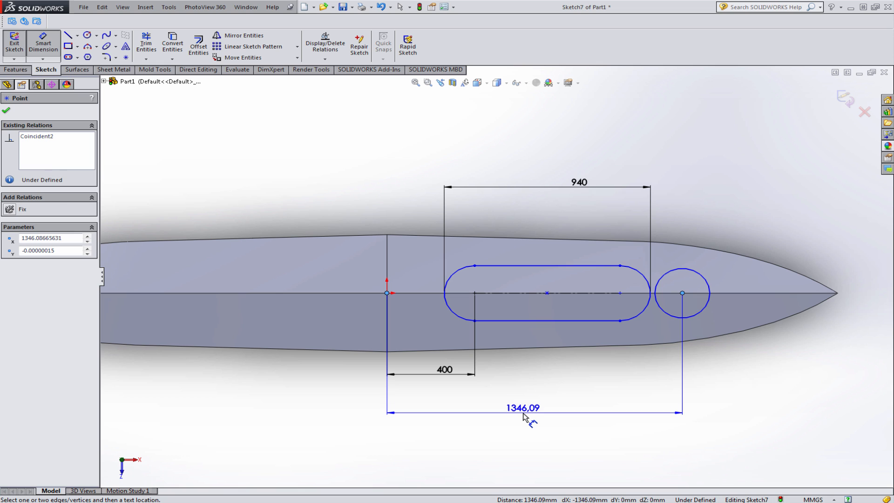
pyautogui.click(520, 414)
pyautogui.write('1400')
pyautogui.press('Return')
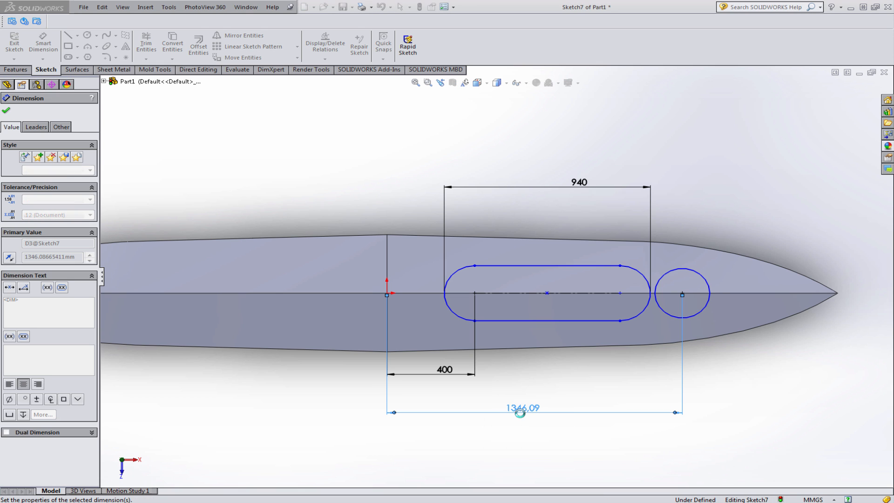
pyautogui.click(710, 448)
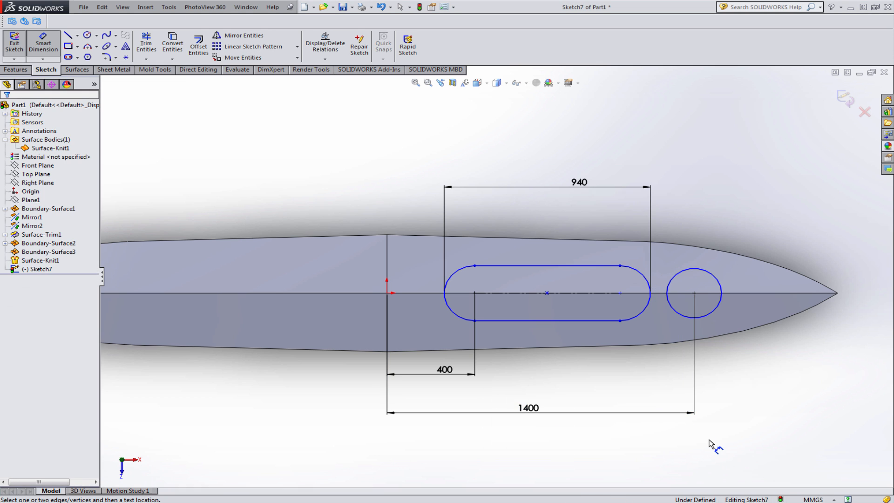
# Dimension the circle's diameter as 300 mm
pyautogui.click(722, 287)
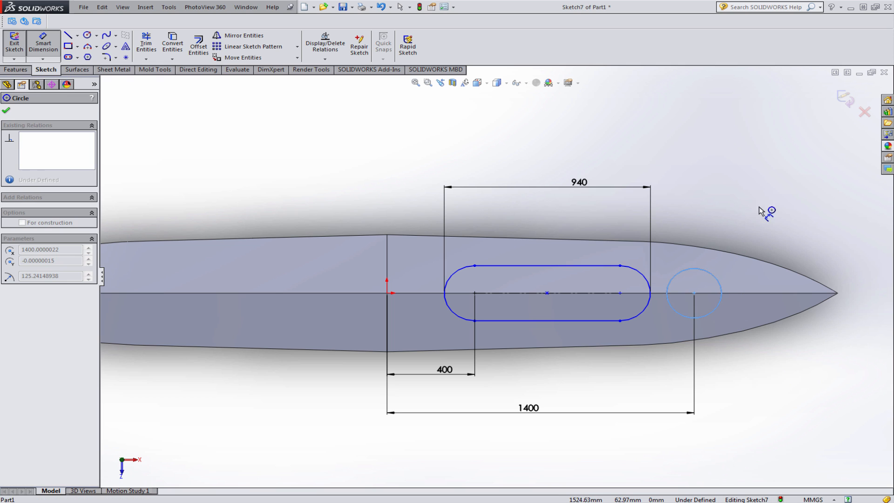
pyautogui.click(774, 198)
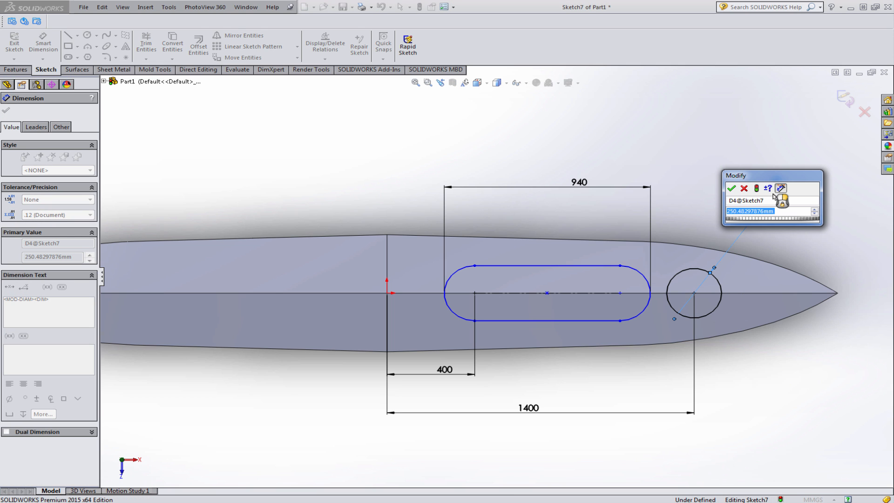
pyautogui.press('Return')
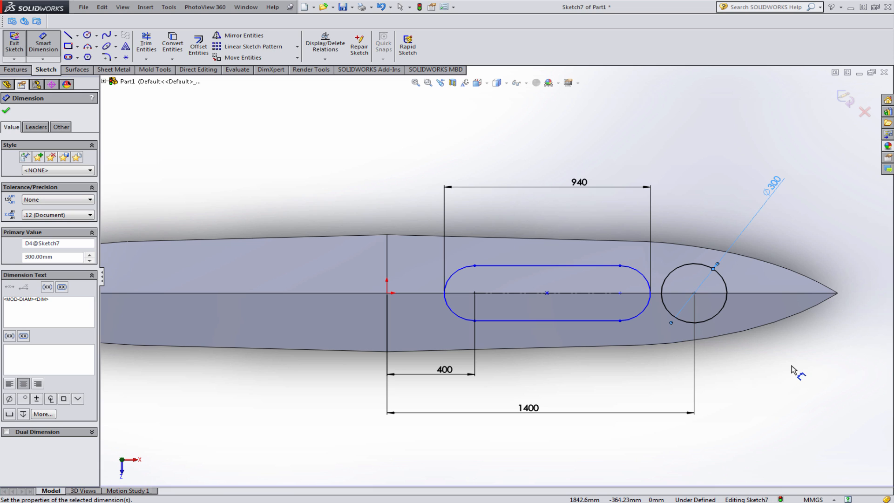
pyautogui.press('Escape')
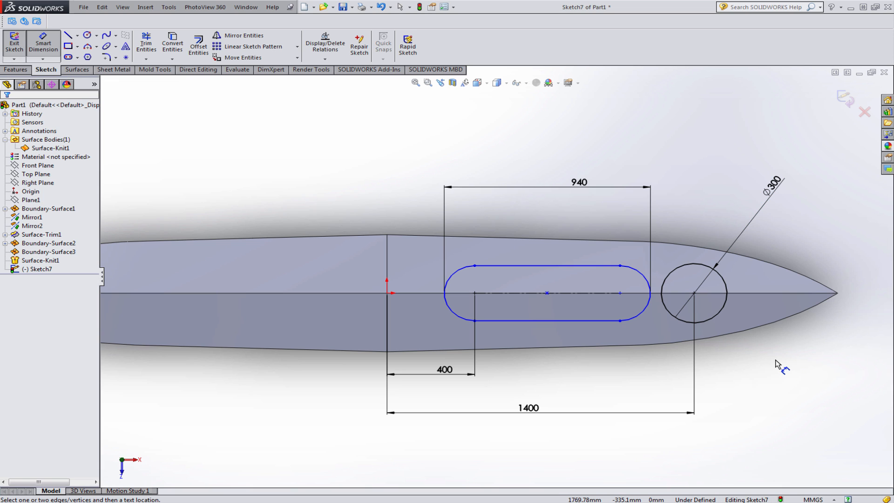
# Dimension the slot's width between its two straight sides as 450 mm
pyautogui.click(544, 283)
pyautogui.click(525, 304)
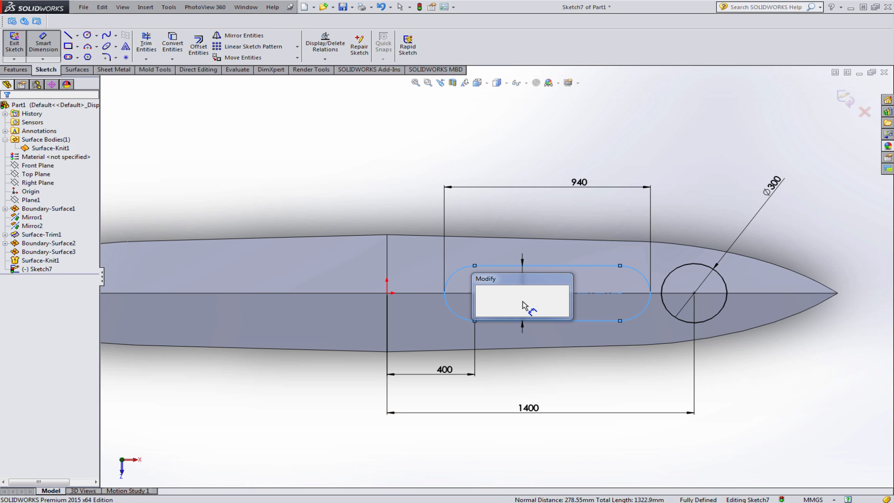
pyautogui.write('450')
pyautogui.press('Return')
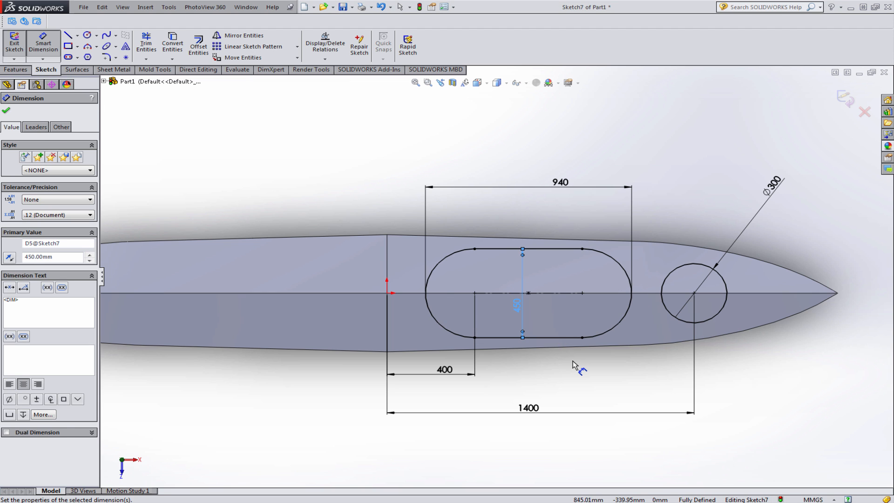
pyautogui.press('Escape')
# Start a standard surface trim with the slot and circle sketch as trim tool, and mark the deck area inside the slot for removal
pyautogui.moveTo(576, 362); pyautogui.dragTo(573, 266, button='middle')
pyautogui.click(80, 70)
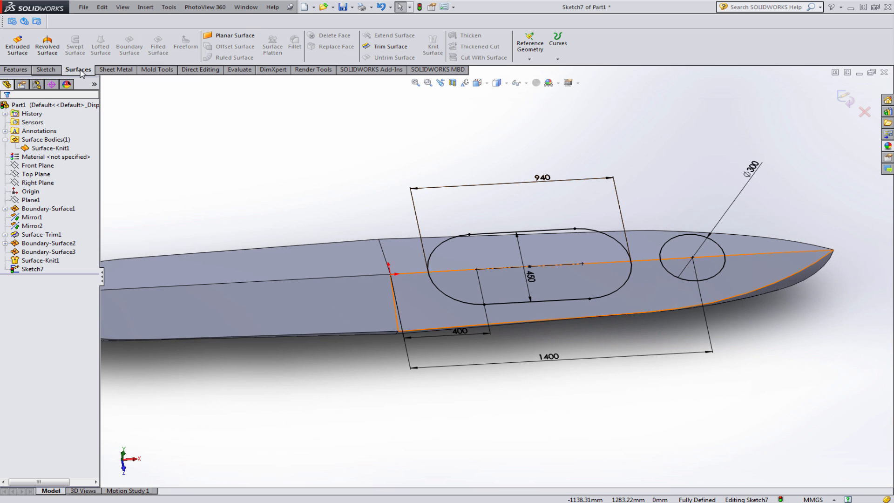
pyautogui.click(401, 48)
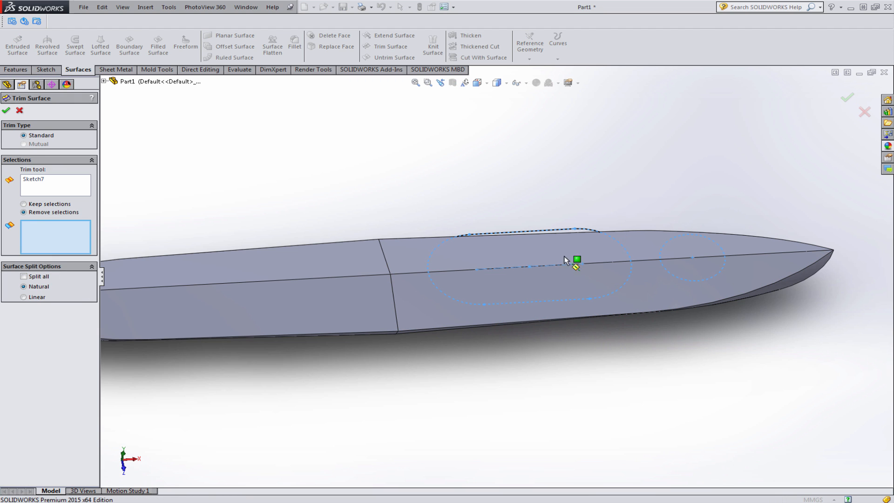
pyautogui.click(555, 268)
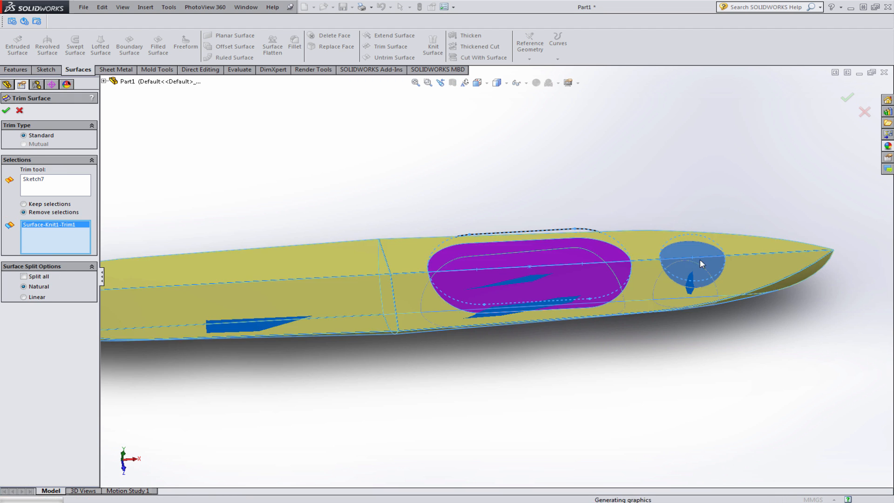
# Add the small hatch region to the pieces removed by the Sketch7 surface trim and cut both openings in the deck
pyautogui.click(708, 261)
pyautogui.moveTo(677, 355); pyautogui.dragTo(573, 340, button='middle')
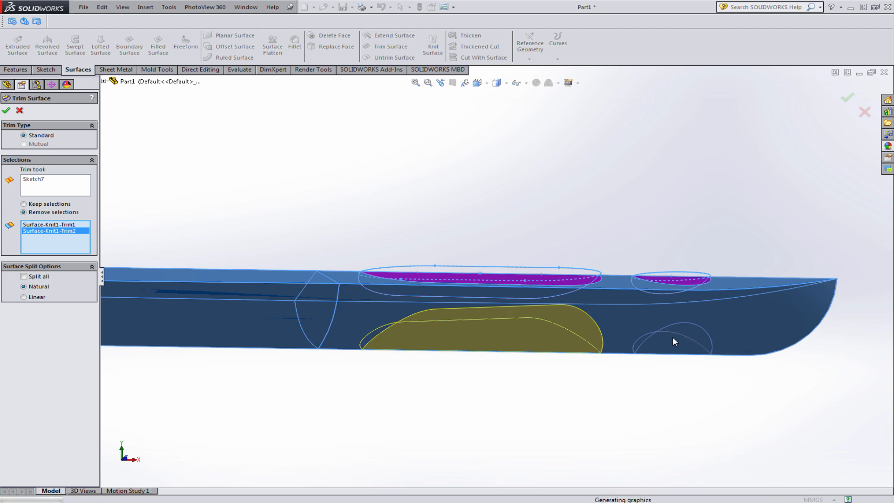
pyautogui.moveTo(515, 241); pyautogui.dragTo(535, 315, button='middle')
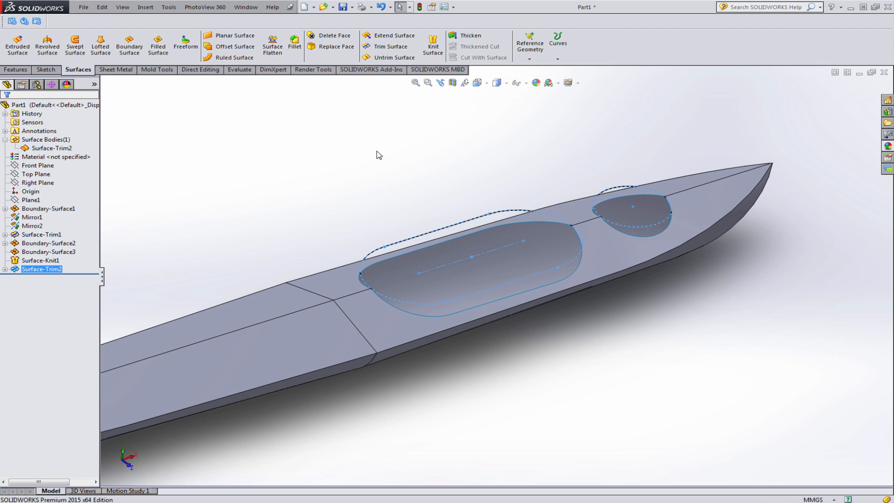
# Fillet the keel edge along the bottom of the hull with a symmetric 20 mm radius
pyautogui.press('f')
pyautogui.scroll(-1, 322, 303)
pyautogui.scroll(-1, 284, 351)
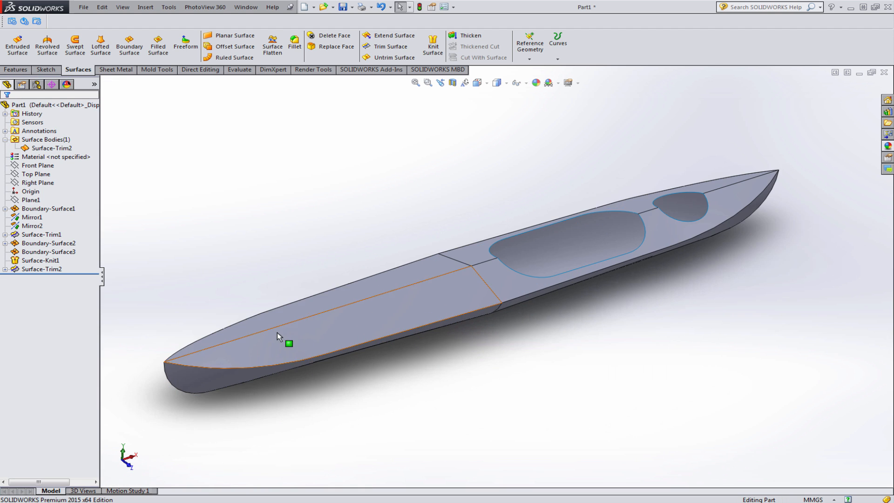
pyautogui.scroll(1, 296, 335)
pyautogui.scroll(-1, 420, 298)
pyautogui.moveTo(464, 256); pyautogui.dragTo(474, 247, button='middle')
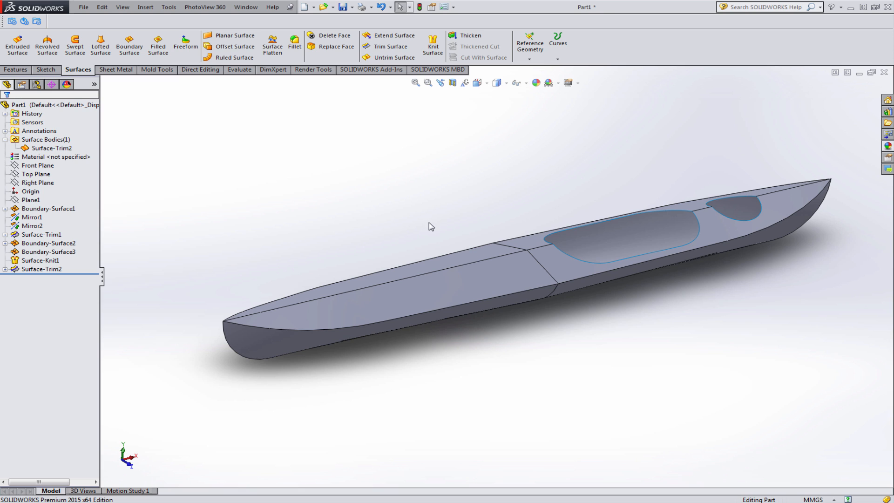
pyautogui.click(297, 48)
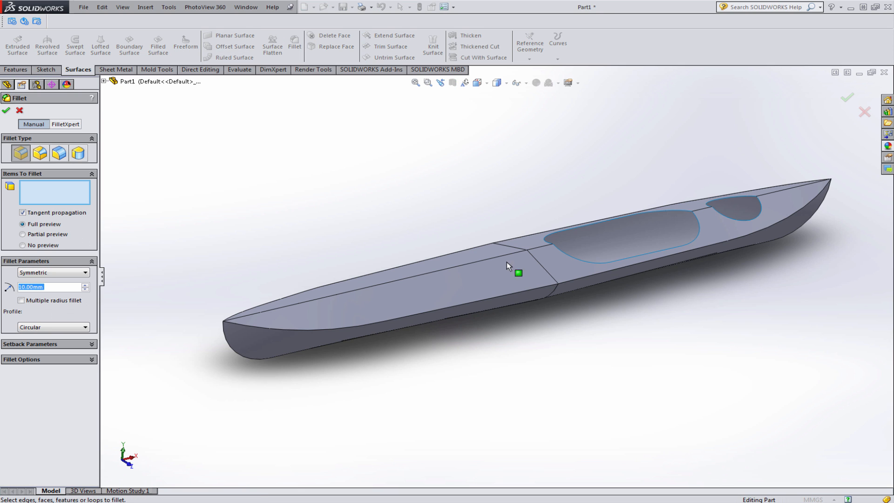
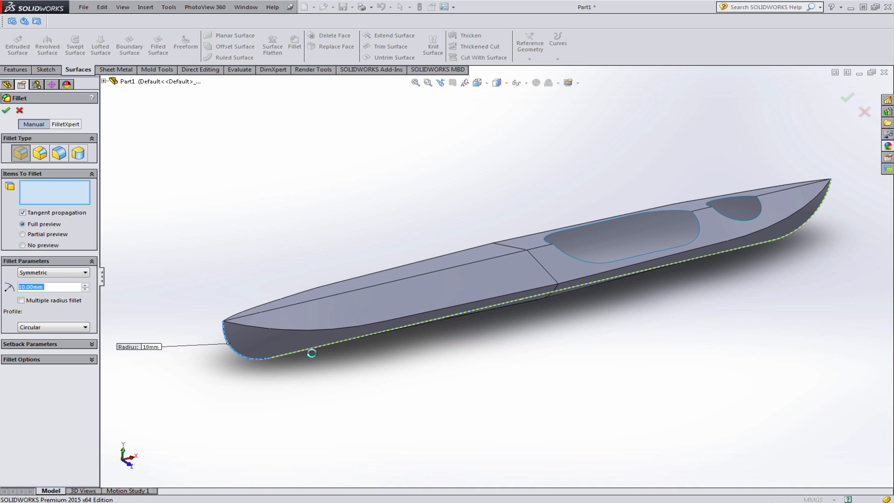
pyautogui.click(317, 349)
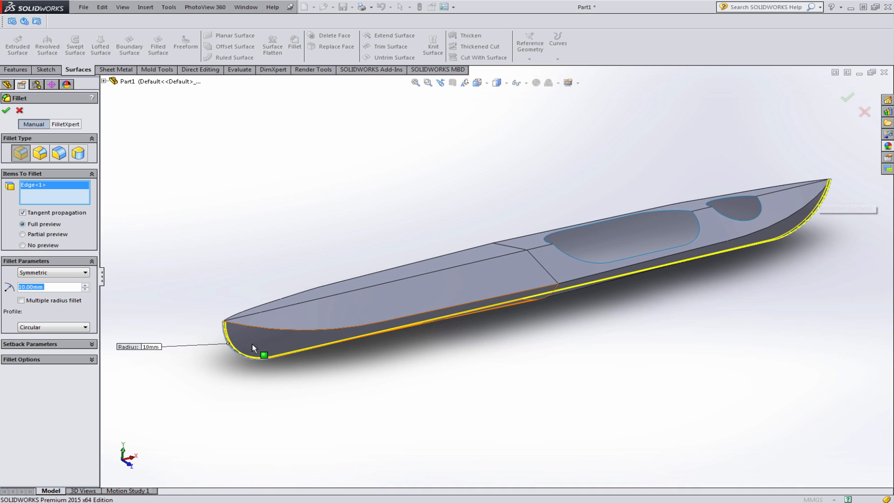
pyautogui.scroll(-3, 254, 343)
pyautogui.scroll(-5, 304, 307)
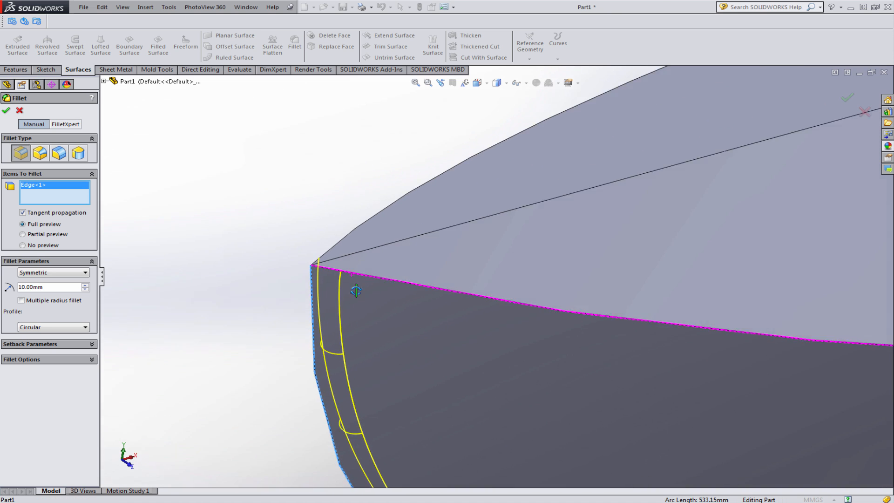
pyautogui.scroll(10, 460, 311)
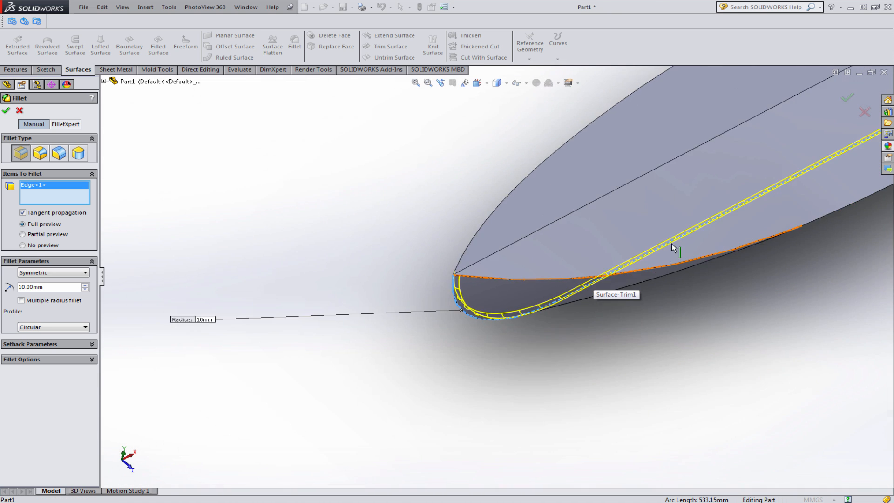
pyautogui.scroll(-3, 714, 186)
pyautogui.moveTo(286, 306); pyautogui.dragTo(318, 256, button='middle')
pyautogui.scroll(1, 814, 237)
pyautogui.scroll(-1, 816, 239)
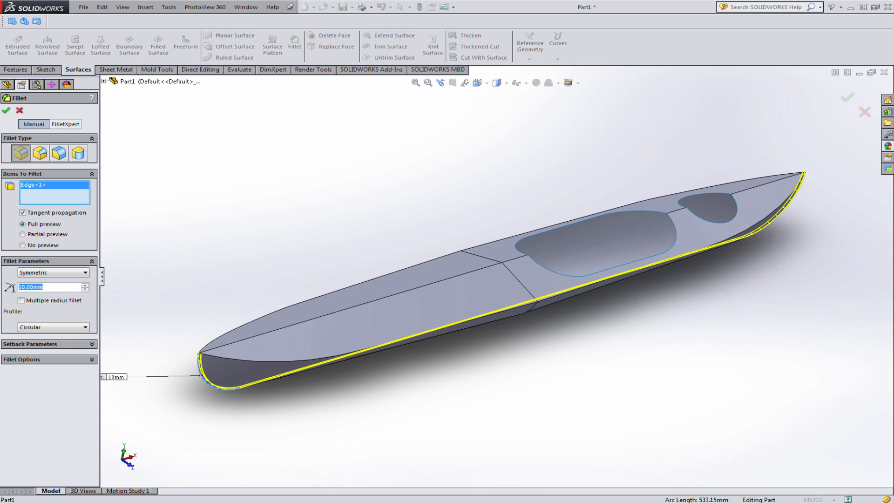
pyautogui.write('20')
pyautogui.press('Return')
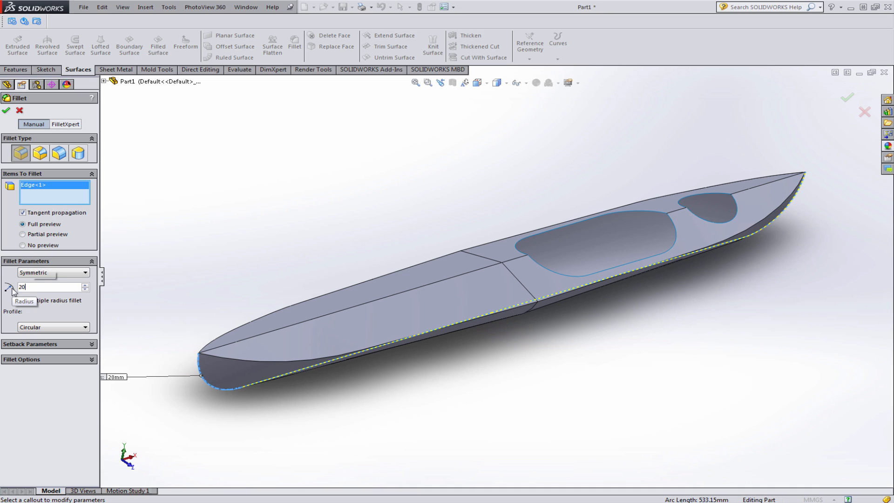
pyautogui.click(6, 111)
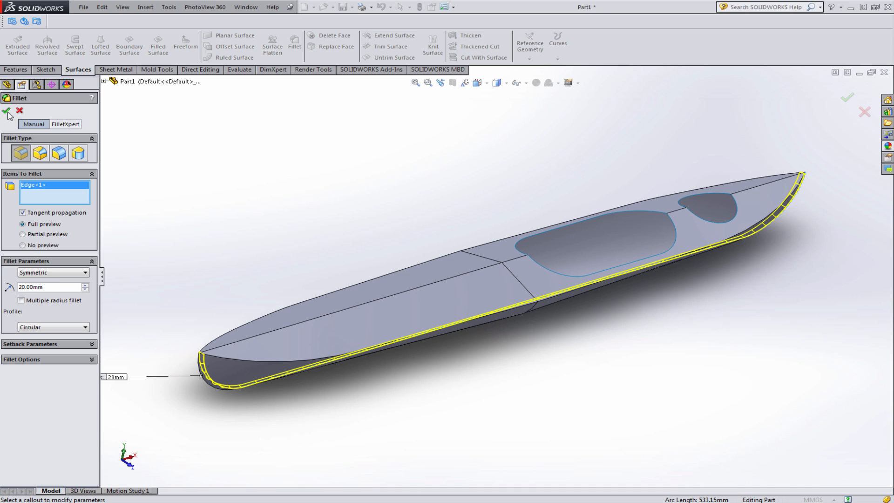
pyautogui.click(7, 112)
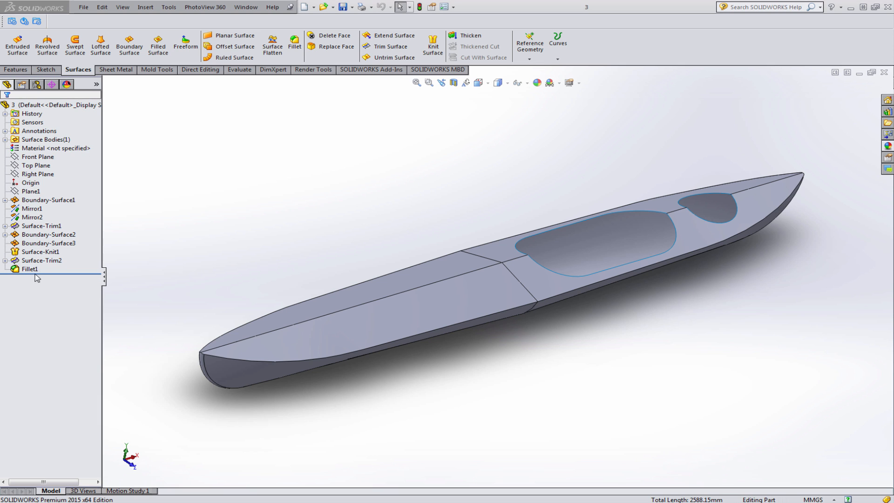
# Edit the keel fillet to include the deck's centreline edges, on the long deck, between the openings and beyond the small hatch
pyautogui.click(30, 270)
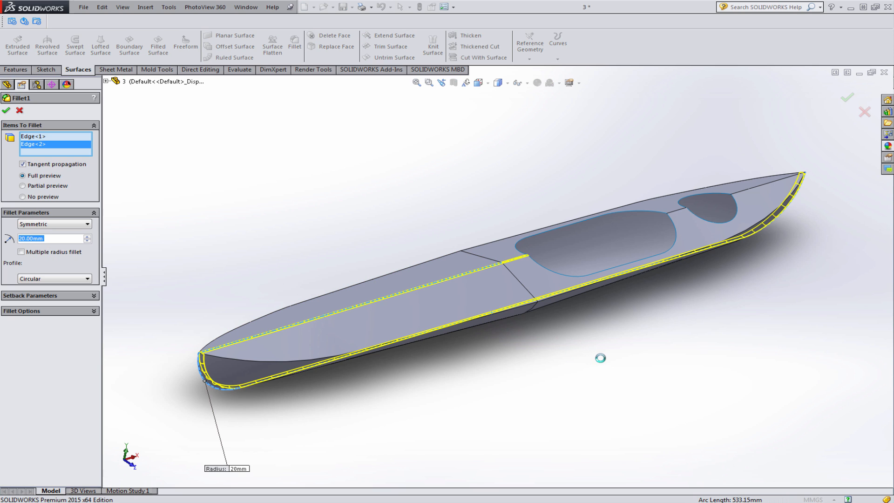
pyautogui.click(671, 214)
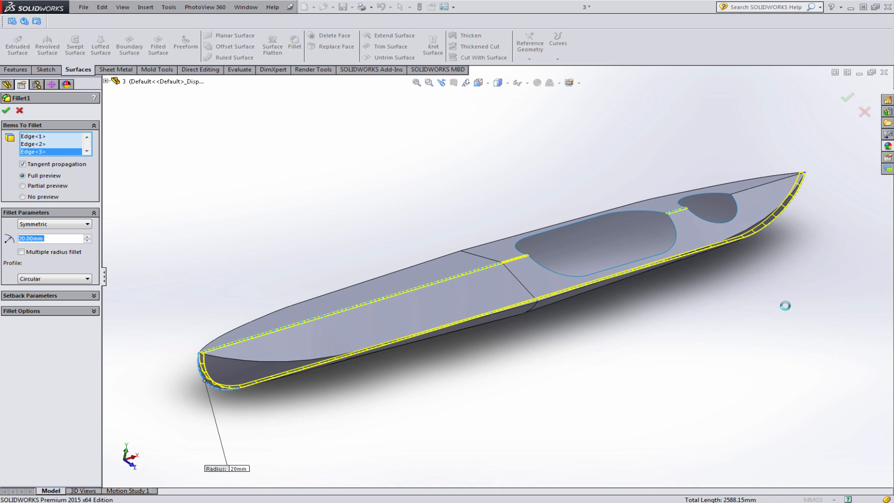
pyautogui.click(756, 191)
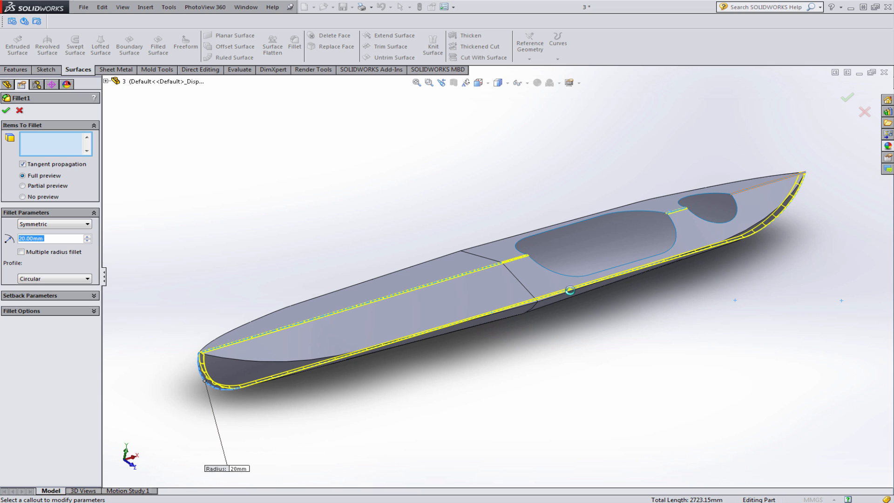
pyautogui.click(7, 112)
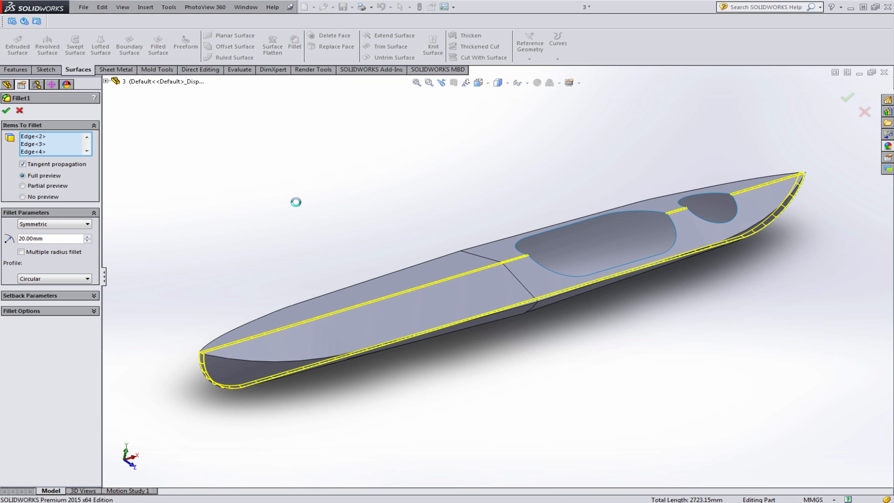
pyautogui.click(262, 248)
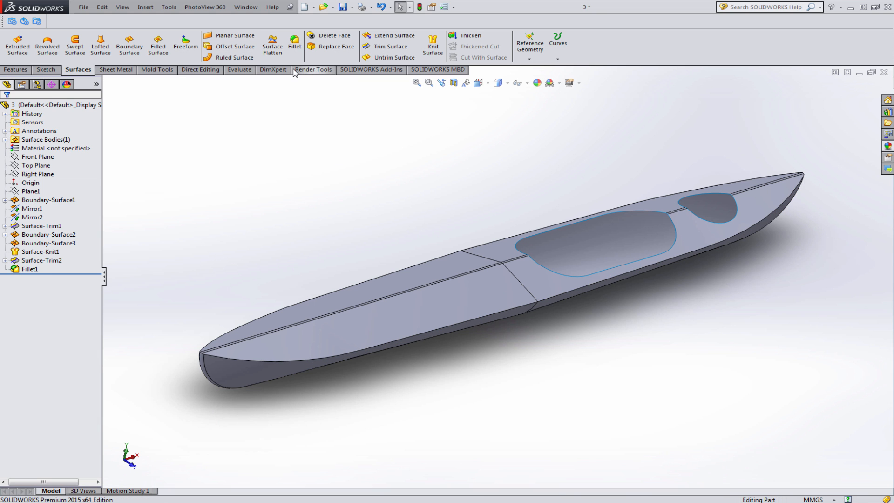
# Fillet the outer edges where the deck meets the hull sides along the full kayak length with a 20 mm radius
pyautogui.click(295, 43)
pyautogui.scroll(-3, 373, 396)
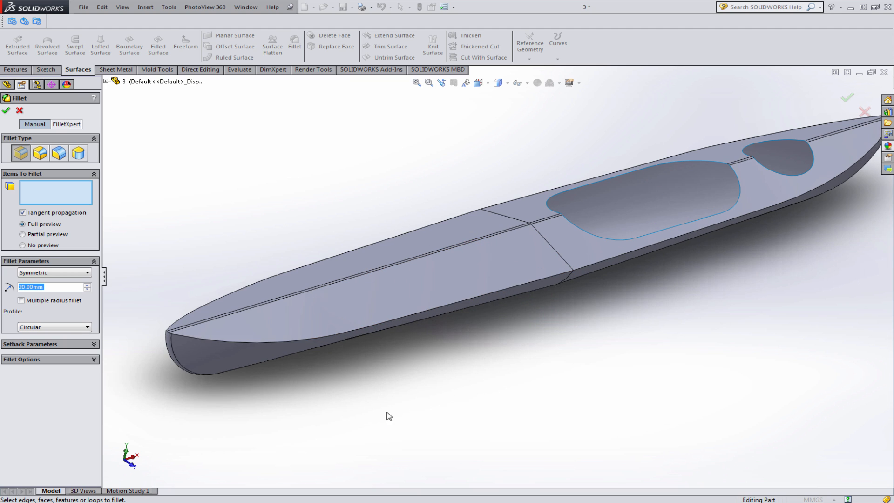
pyautogui.click(306, 342)
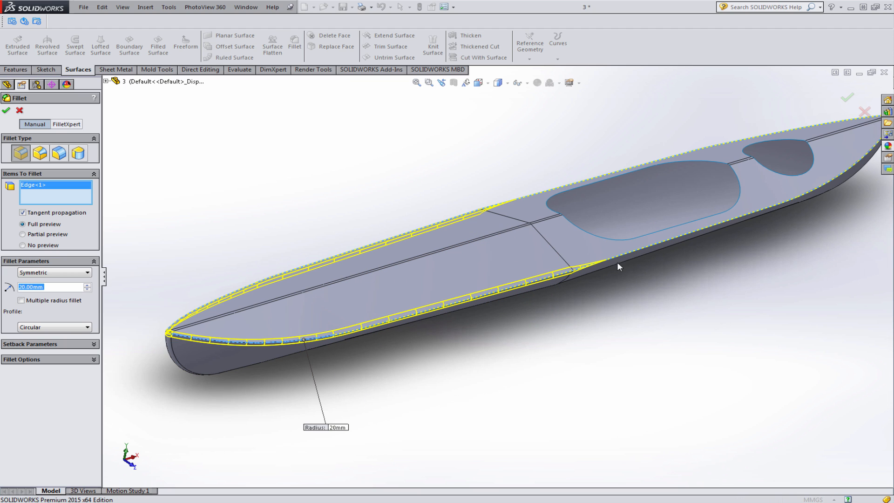
pyautogui.click(644, 291)
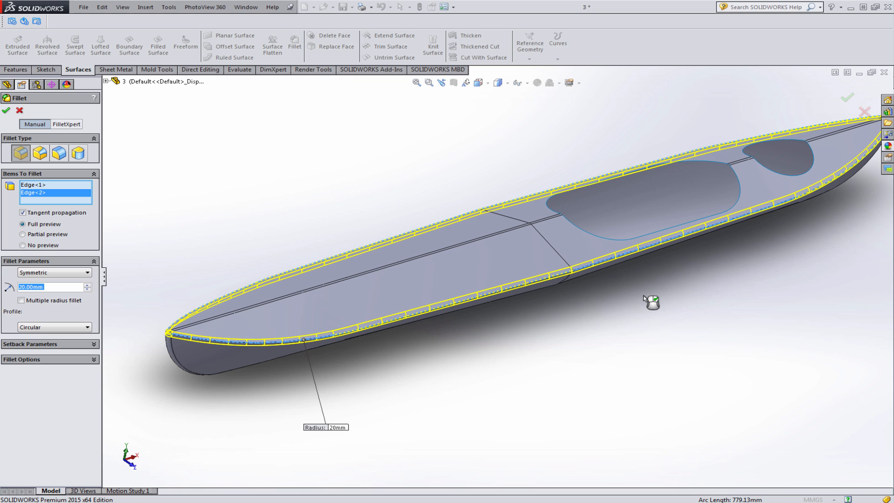
pyautogui.scroll(2, 642, 297)
pyautogui.scroll(-1, 583, 228)
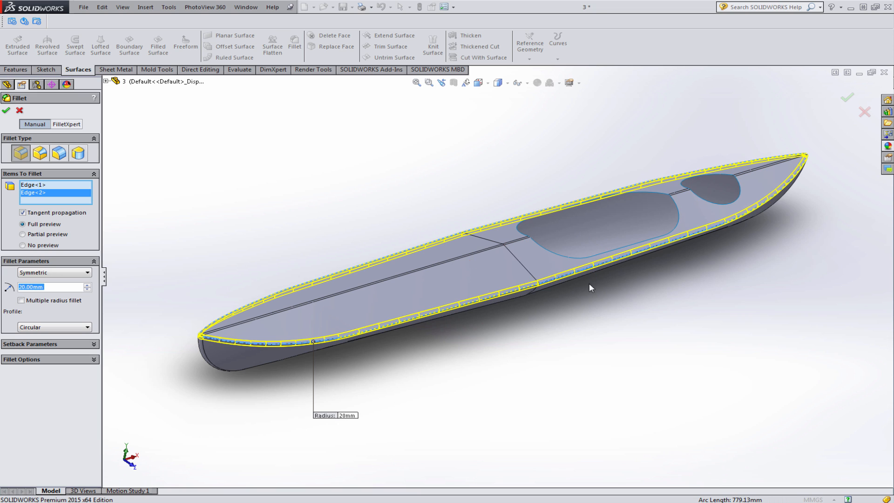
pyautogui.click(6, 112)
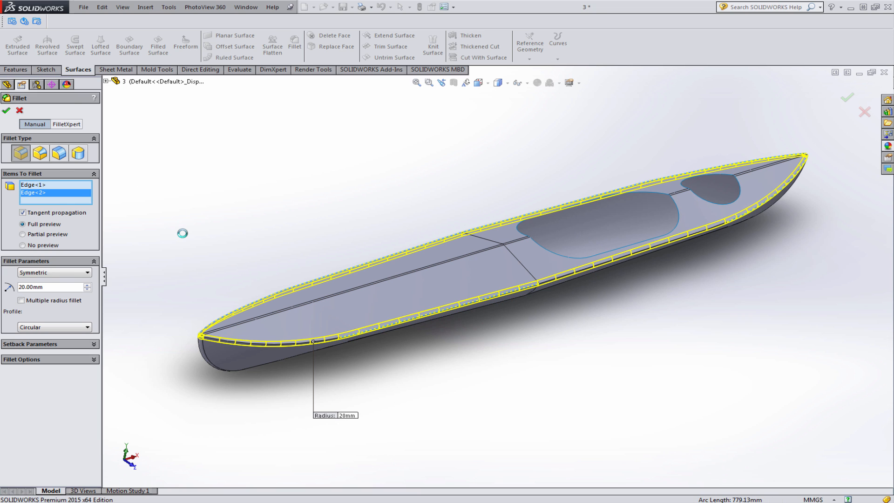
pyautogui.click(307, 225)
pyautogui.moveTo(328, 235); pyautogui.dragTo(325, 238, button='middle')
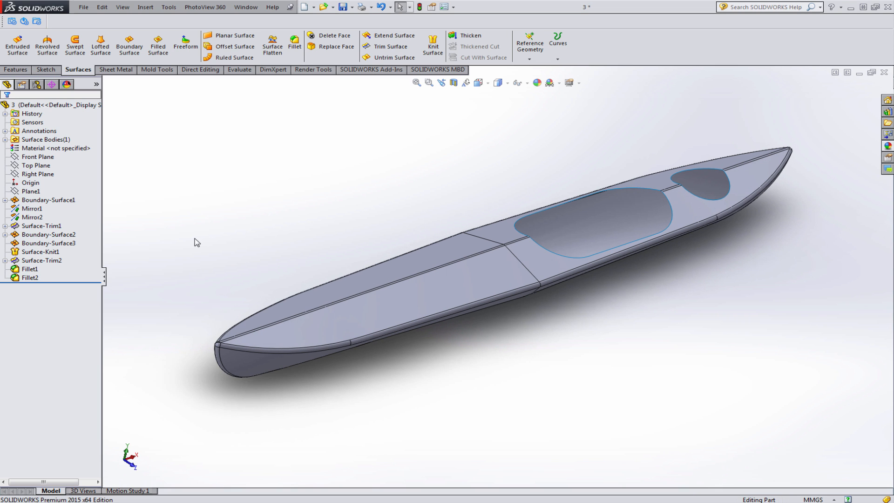
# Create a reference plane parallel to the Right Plane through a point on the cockpit opening's edge
pyautogui.click(41, 167)
pyautogui.click(41, 173)
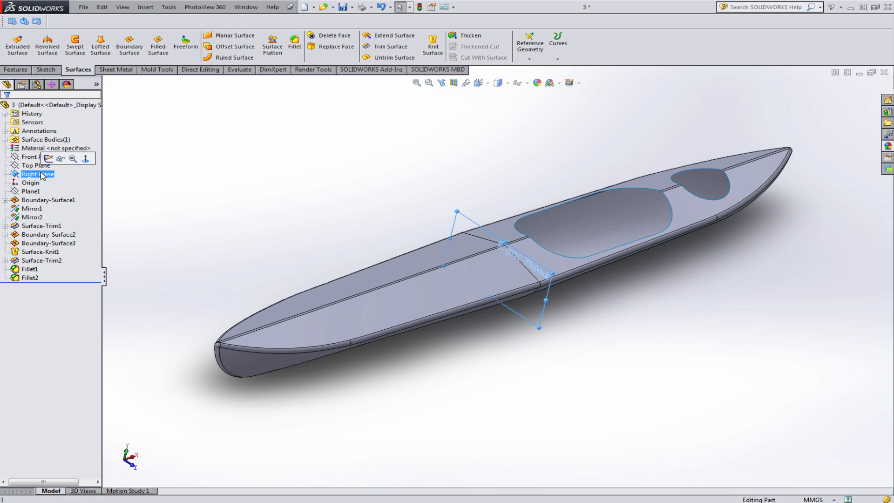
pyautogui.click(530, 44)
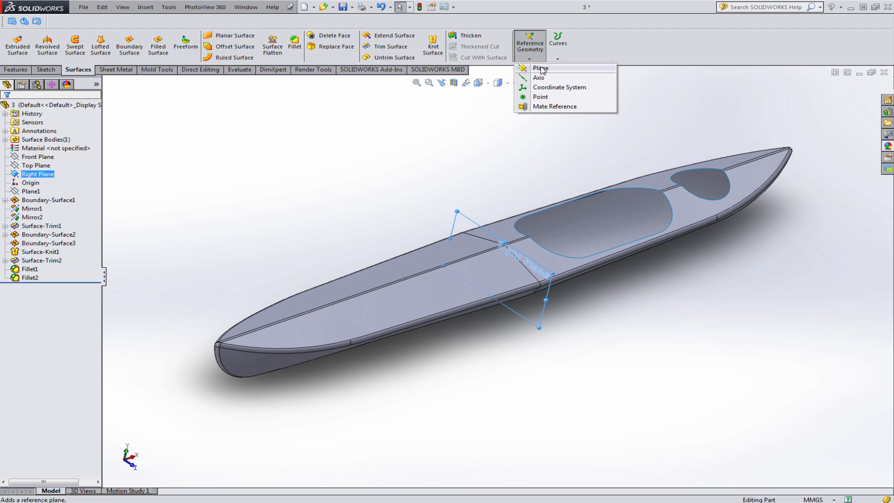
pyautogui.click(536, 68)
pyautogui.scroll(-5, 641, 251)
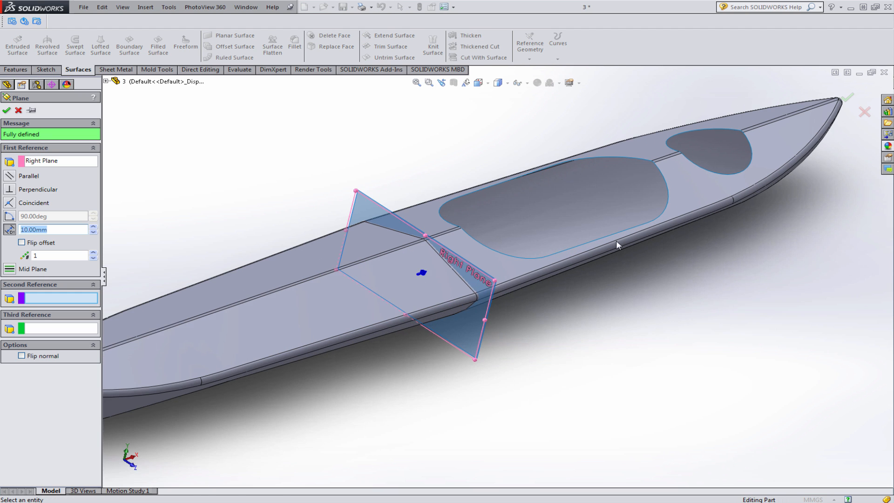
pyautogui.moveTo(481, 197); pyautogui.dragTo(485, 220, button='middle')
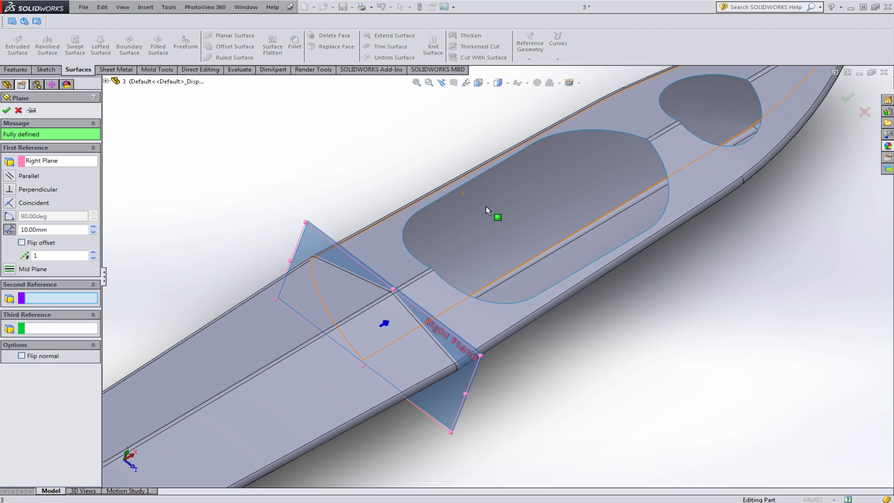
pyautogui.click(477, 176)
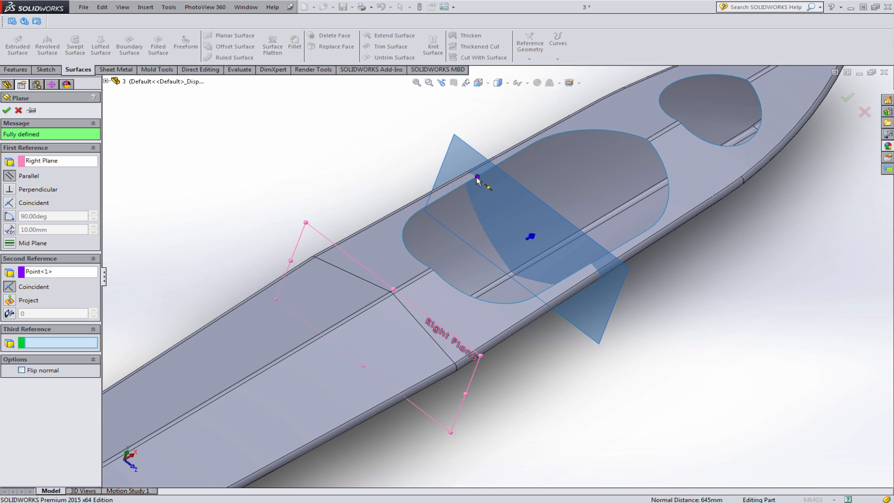
pyautogui.rightClick(482, 184)
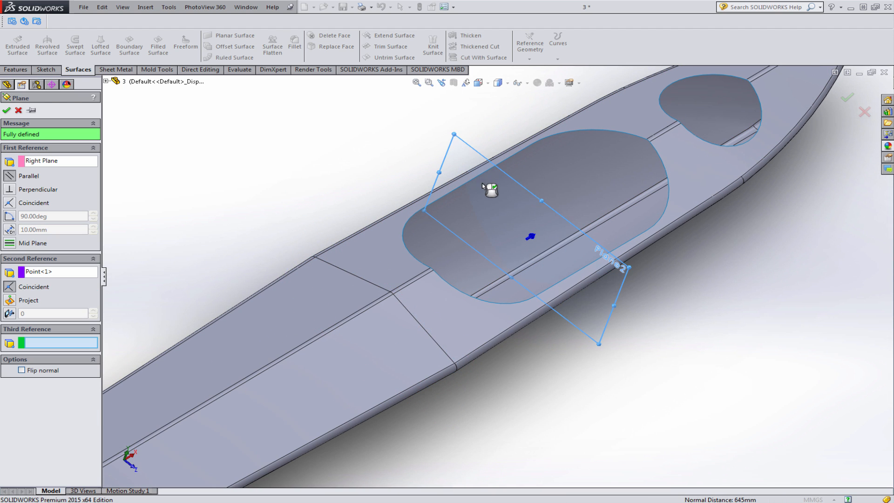
pyautogui.click(746, 336)
# Start a sketch on the new plane through the cockpit, section the model at that plane and view it face-on
pyautogui.moveTo(677, 355); pyautogui.dragTo(648, 308, button='middle')
pyautogui.scroll(2, 649, 309)
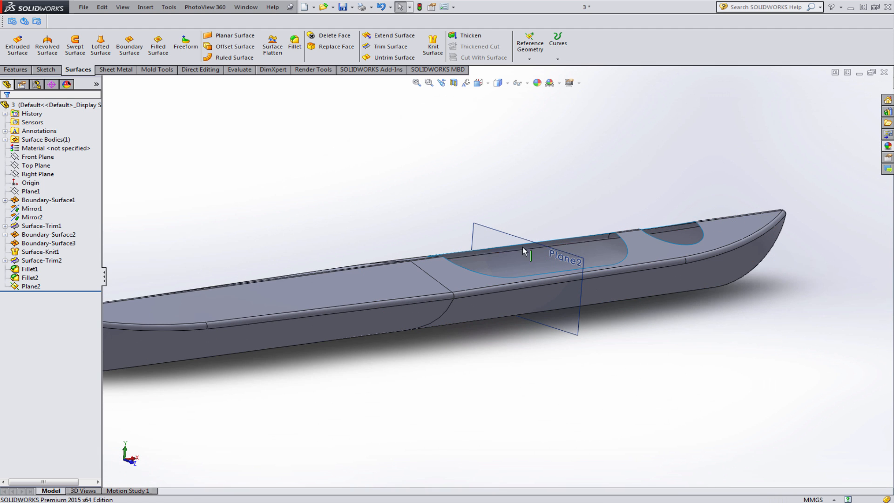
pyautogui.click(501, 243)
pyautogui.click(543, 214)
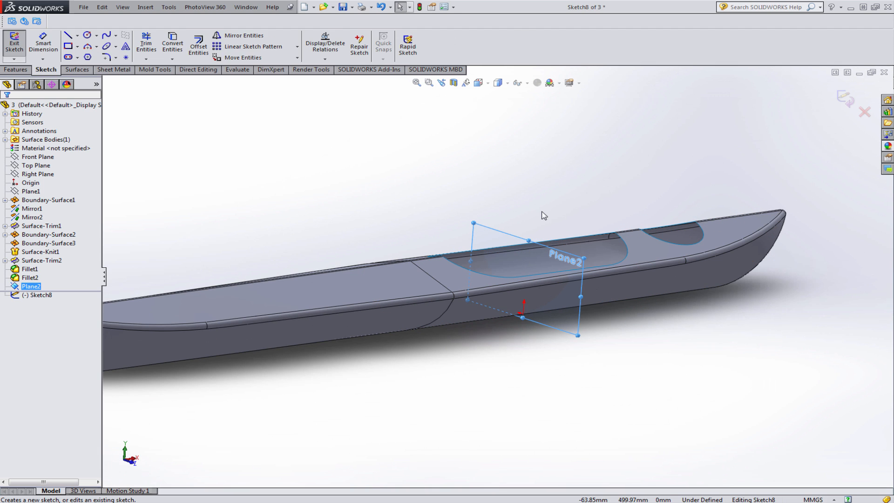
pyautogui.click(453, 82)
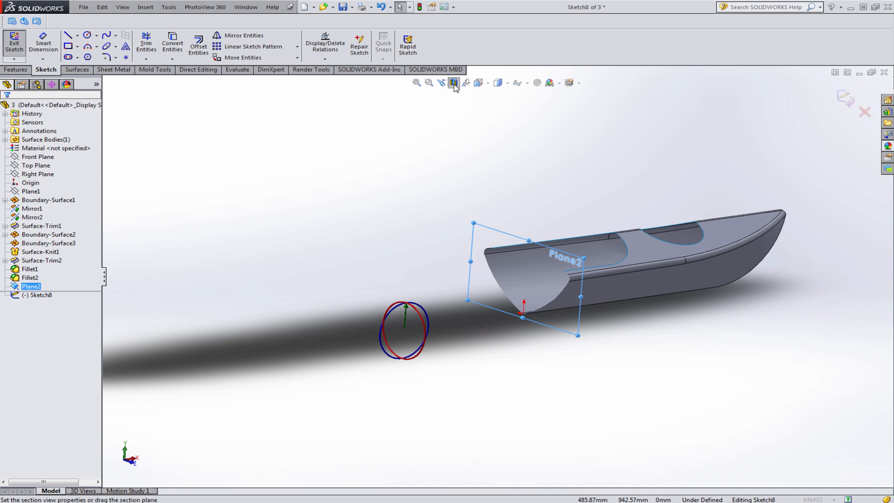
pyautogui.click(848, 99)
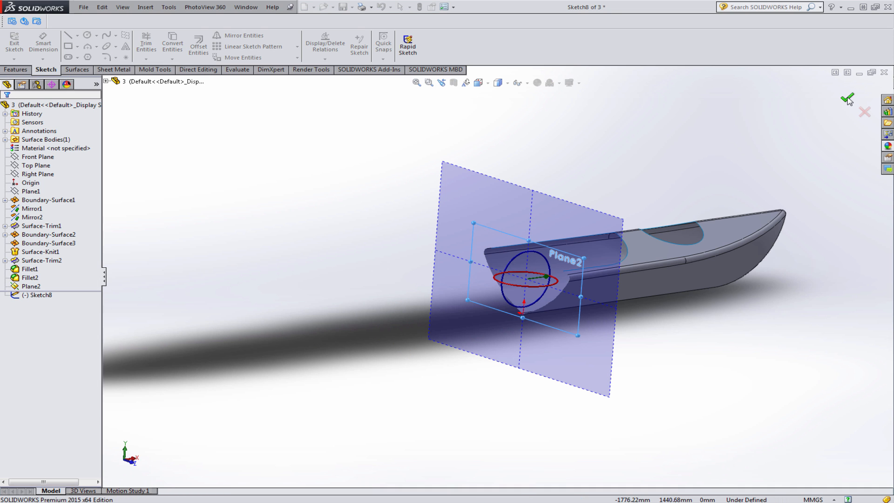
pyautogui.hotkey('ctrl', '8')
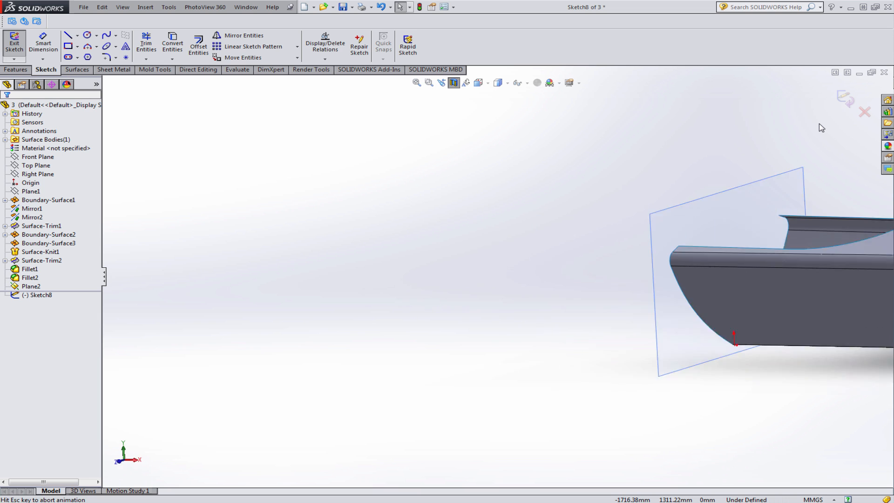
# Sketch a short line about 10 mm long crossing the cut end of the deck at the cockpit opening
pyautogui.hotkey('ctrl', '8')
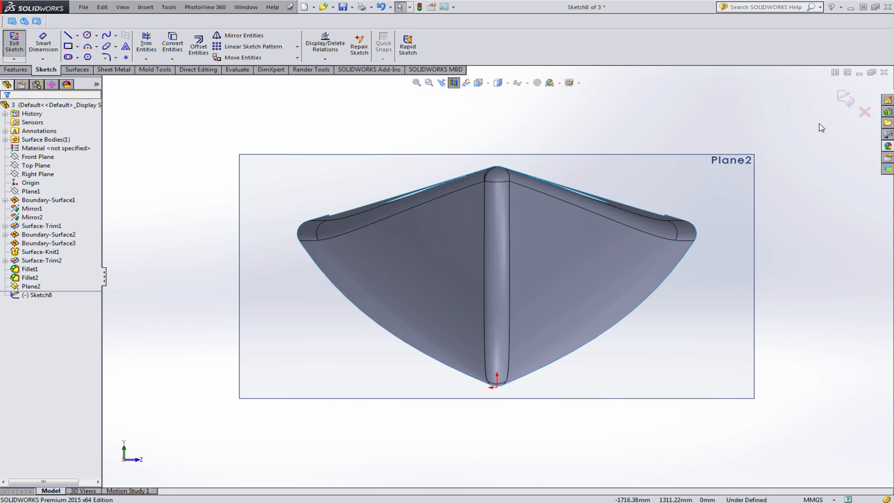
pyautogui.moveTo(331, 265); pyautogui.dragTo(315, 245, button='middle')
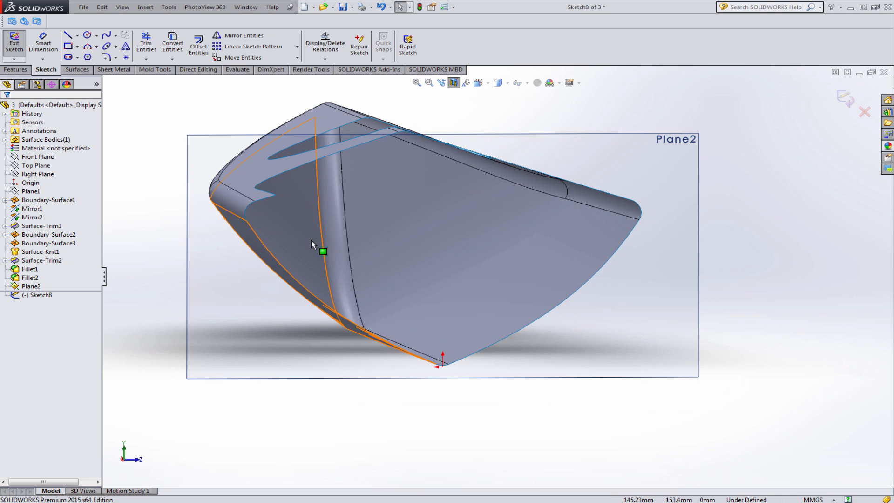
pyautogui.scroll(-6, 316, 246)
pyautogui.moveTo(355, 224)
pyautogui.mouseDown(button='middle')
pyautogui.moveTo(343, 214)
pyautogui.moveTo(337, 221)
pyautogui.mouseUp(button='middle')
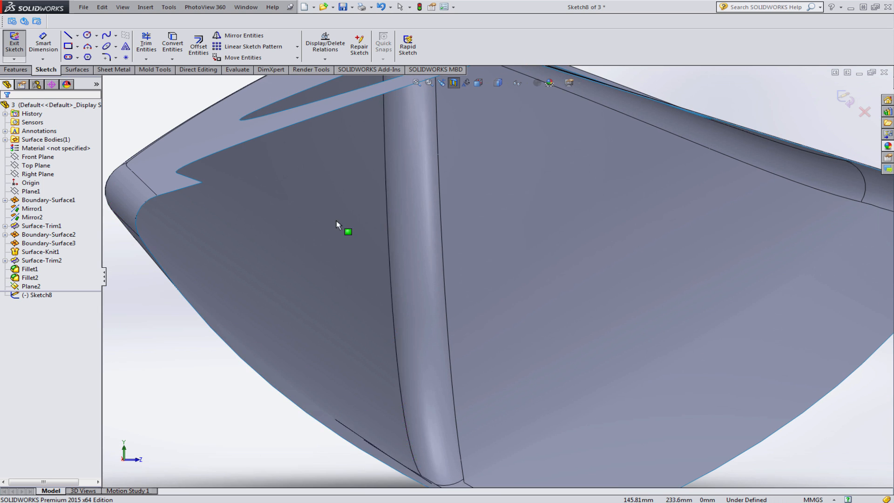
pyautogui.scroll(-2, 246, 164)
pyautogui.click(72, 51)
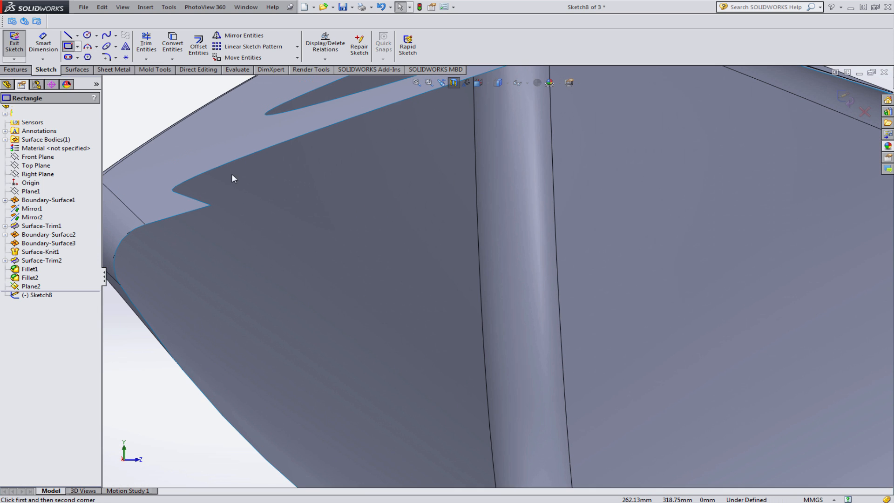
pyautogui.scroll(-3, 233, 182)
pyautogui.click(69, 37)
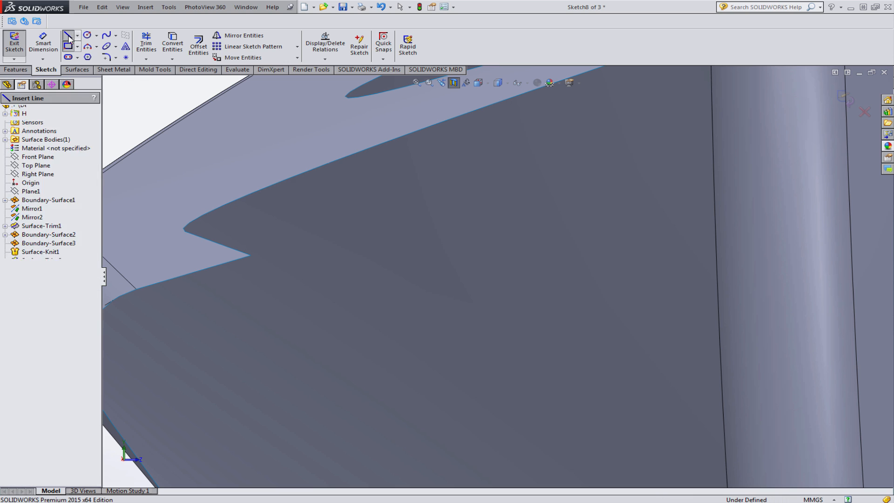
pyautogui.click(252, 231)
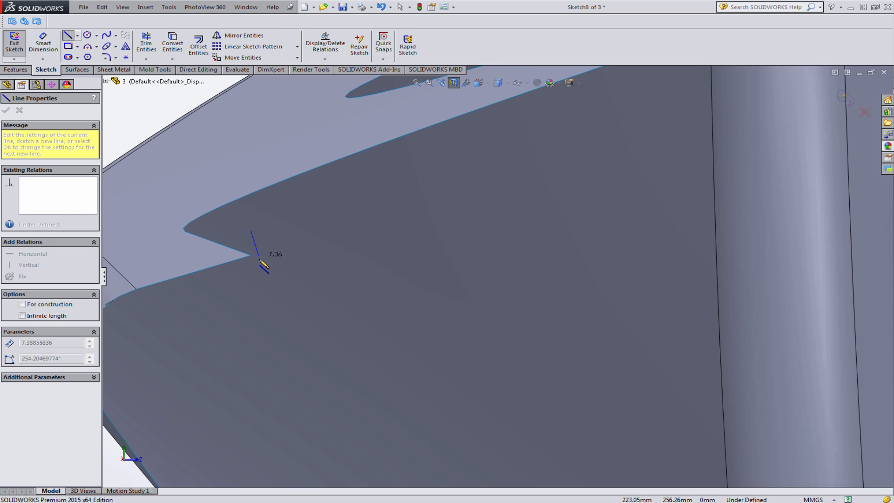
pyautogui.click(259, 266)
pyautogui.press('Escape')
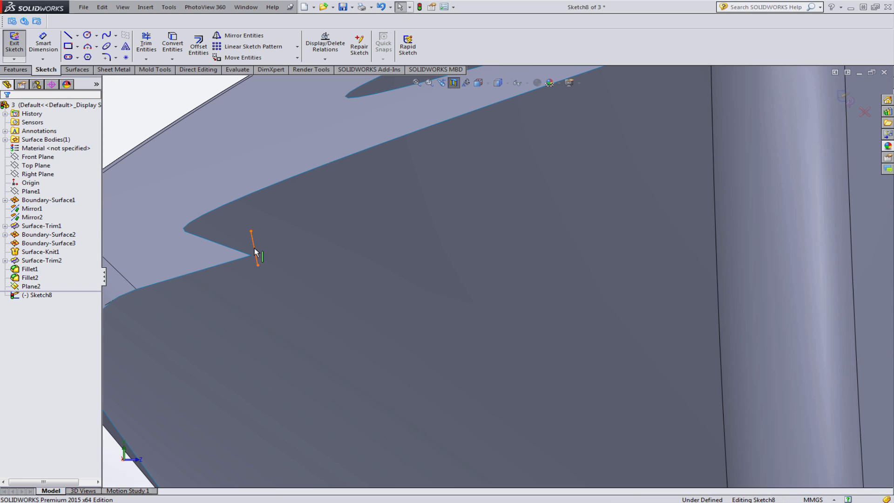
# Add a vertical relation to the short line at the cockpit opening's edge
pyautogui.click(255, 252)
pyautogui.click(296, 208)
pyautogui.click(292, 239)
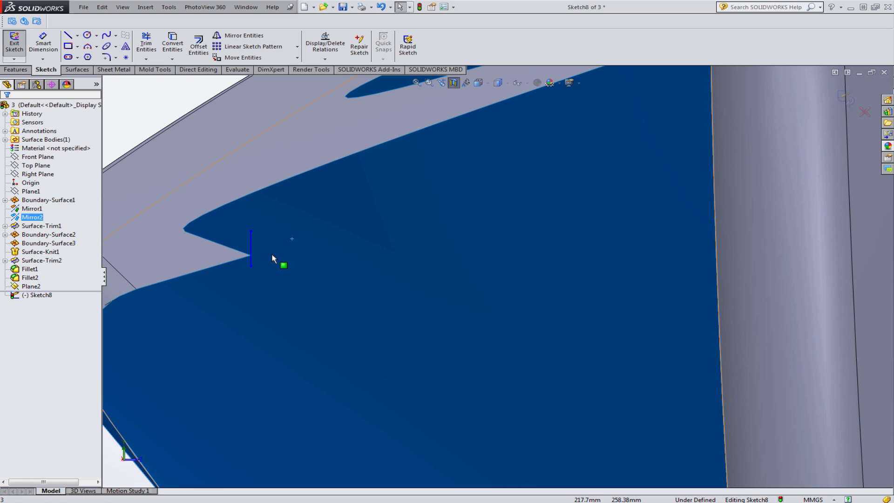
pyautogui.press('Escape')
# Dimension the vertical line's length and set it to 20 mm
pyautogui.scroll(-4, 250, 261)
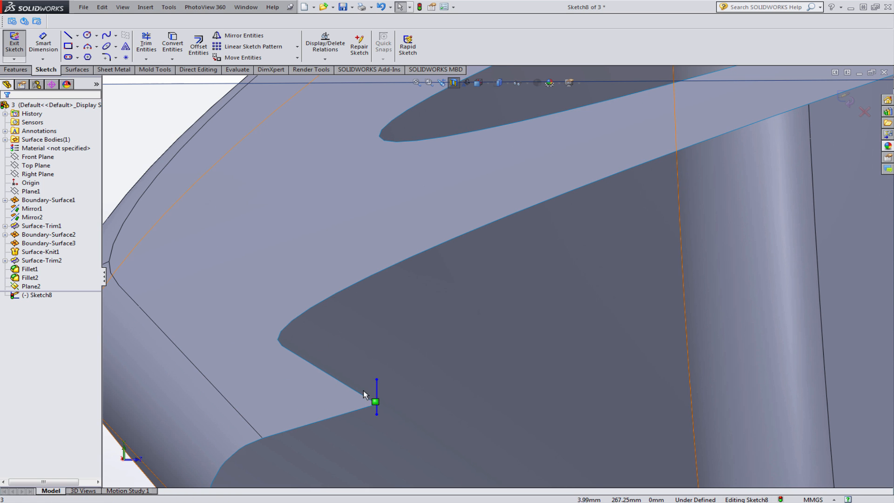
pyautogui.click(43, 44)
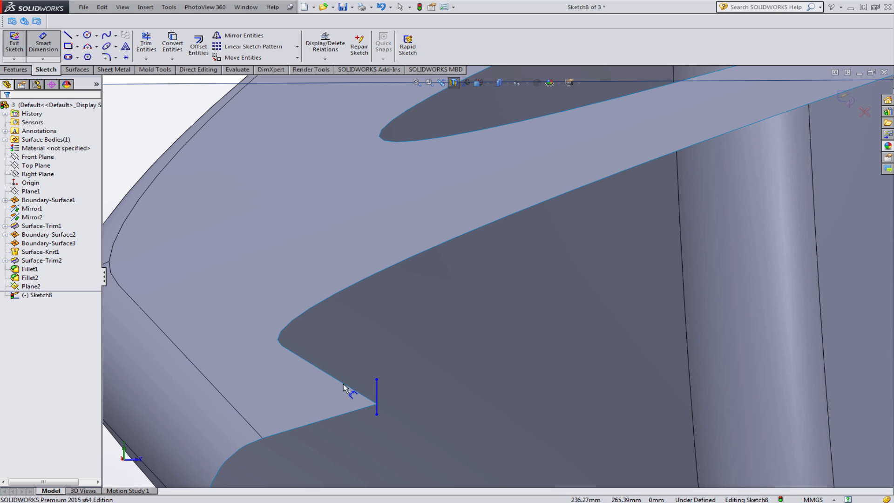
pyautogui.click(377, 396)
pyautogui.click(399, 399)
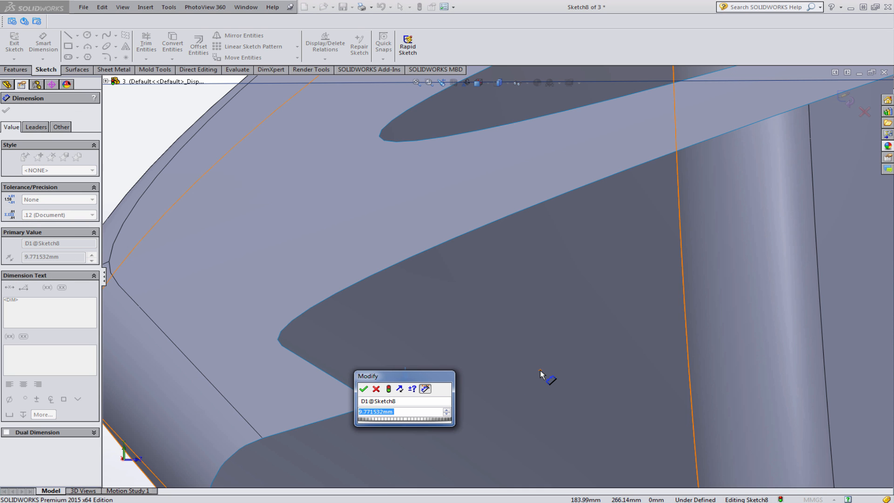
pyautogui.write('20')
pyautogui.press('Return')
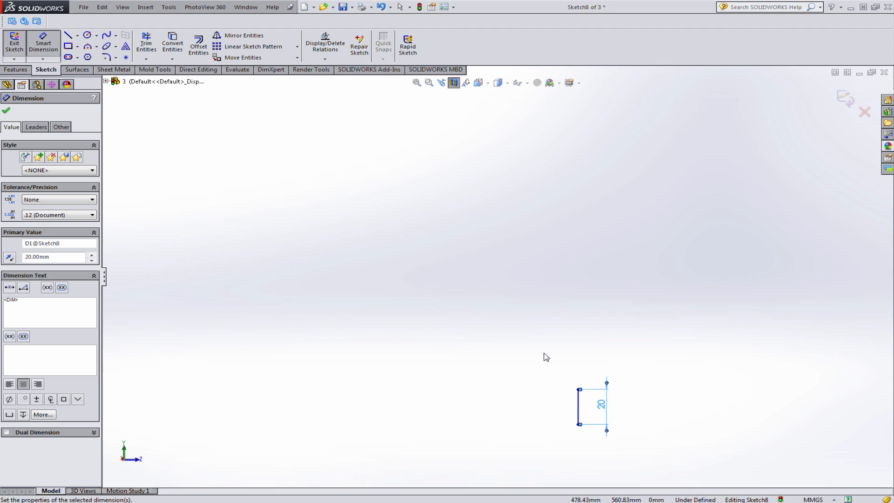
# Move the 20 mm dimension clear of its line and shift the line closer to the hull
pyautogui.scroll(10, 606, 403)
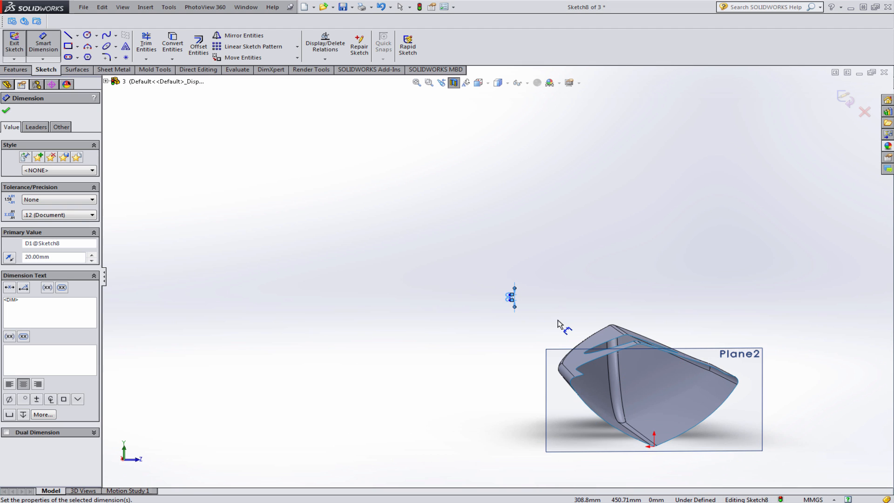
pyautogui.scroll(-5, 559, 324)
pyautogui.press('Escape')
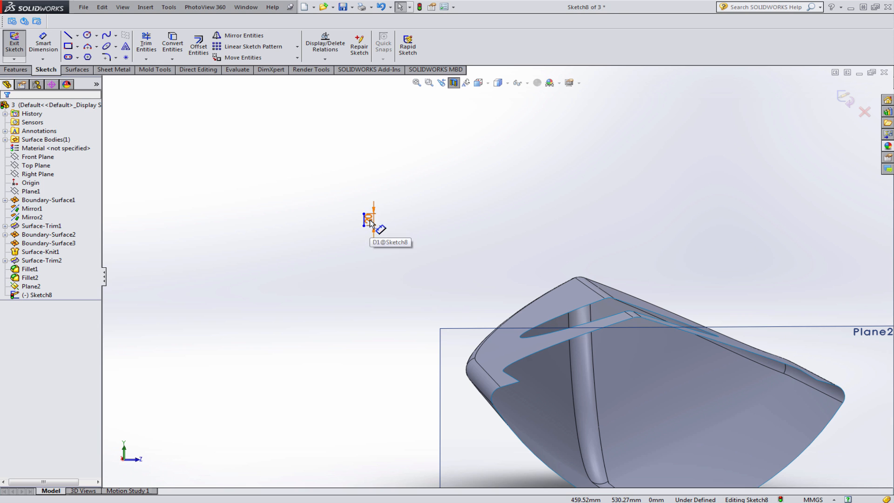
pyautogui.moveTo(369, 219); pyautogui.dragTo(415, 253)
pyautogui.press('Escape')
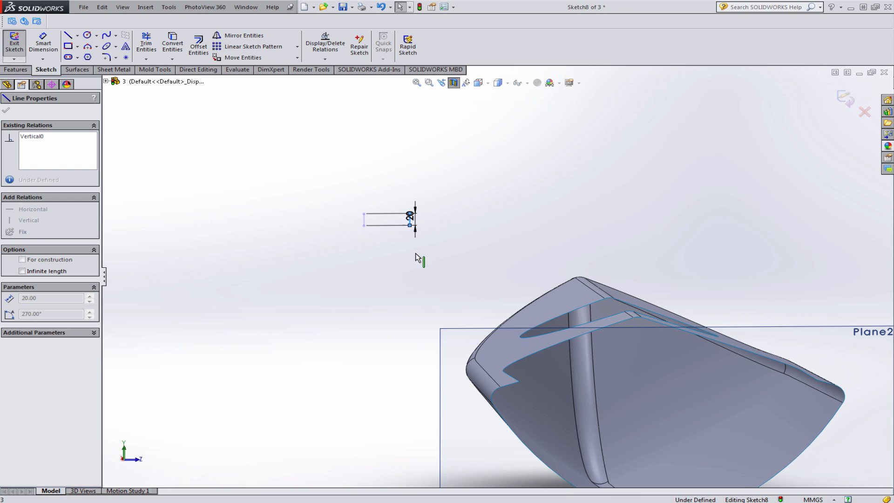
pyautogui.press('Escape')
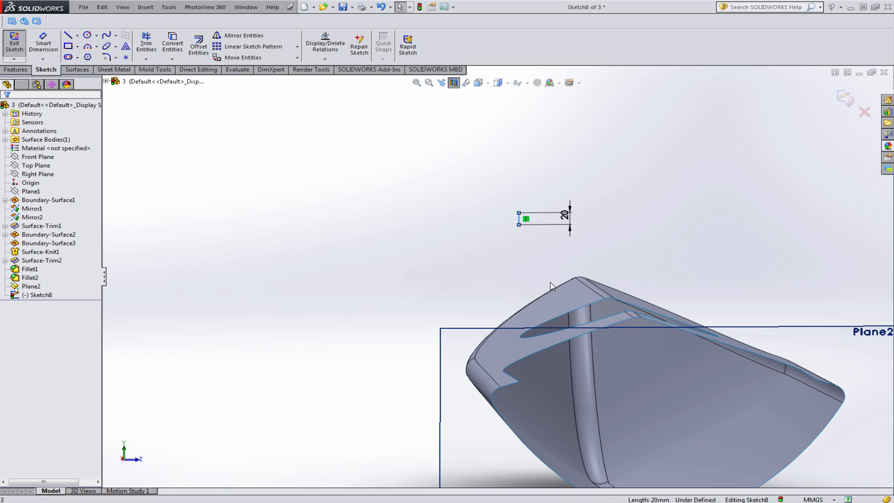
# Move the line by its lower endpoint to the cut deck edge at the cockpit and turn off the section view
pyautogui.moveTo(520, 298); pyautogui.dragTo(563, 305, button='middle')
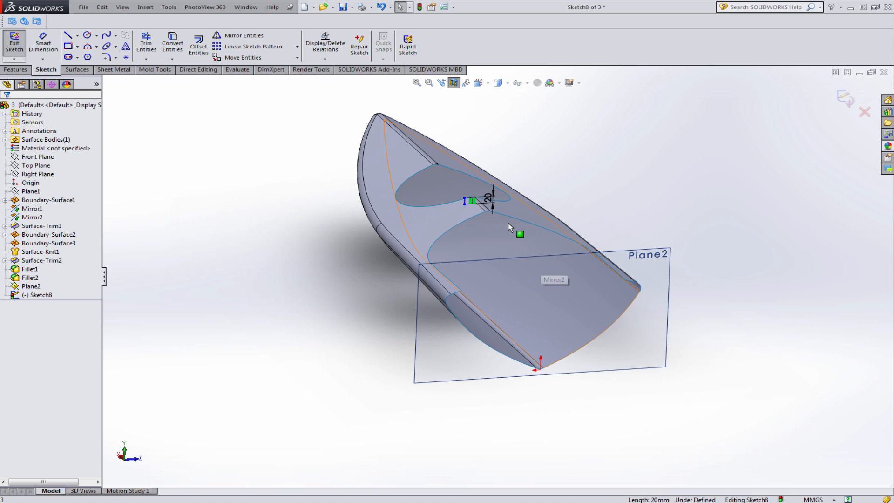
pyautogui.scroll(-4, 467, 198)
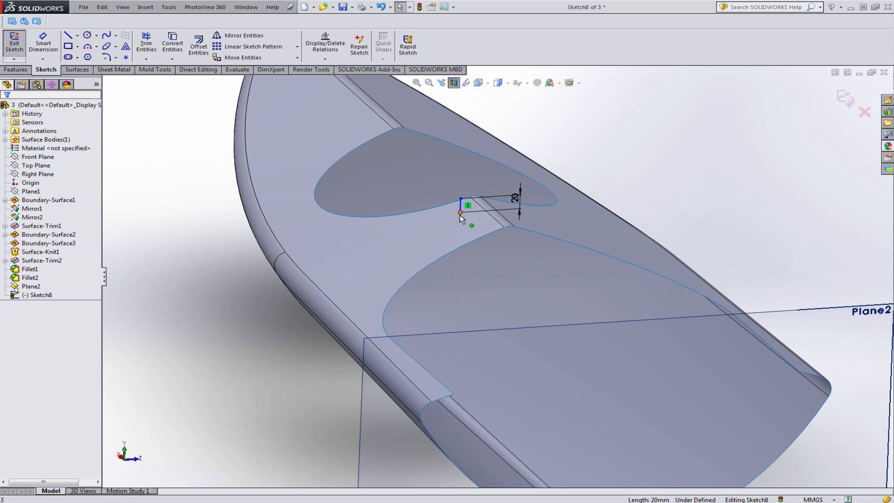
pyautogui.moveTo(462, 219); pyautogui.dragTo(473, 285)
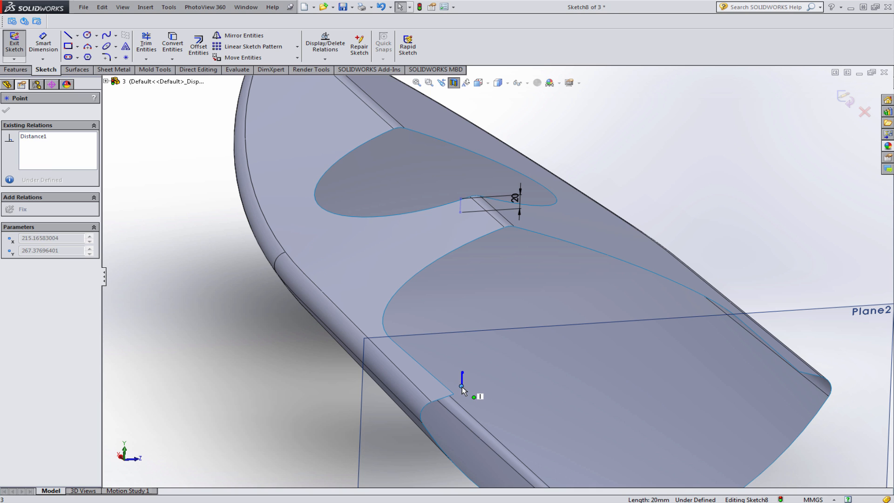
pyautogui.moveTo(463, 390); pyautogui.dragTo(463, 390)
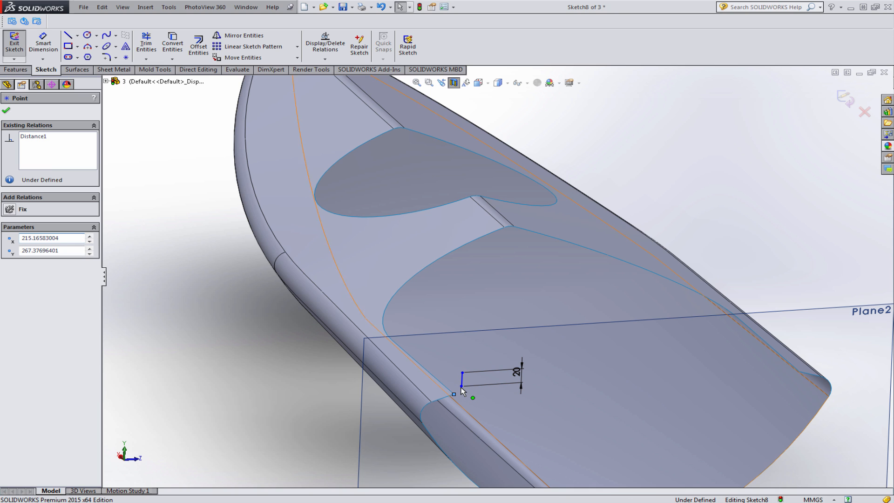
pyautogui.click(462, 387)
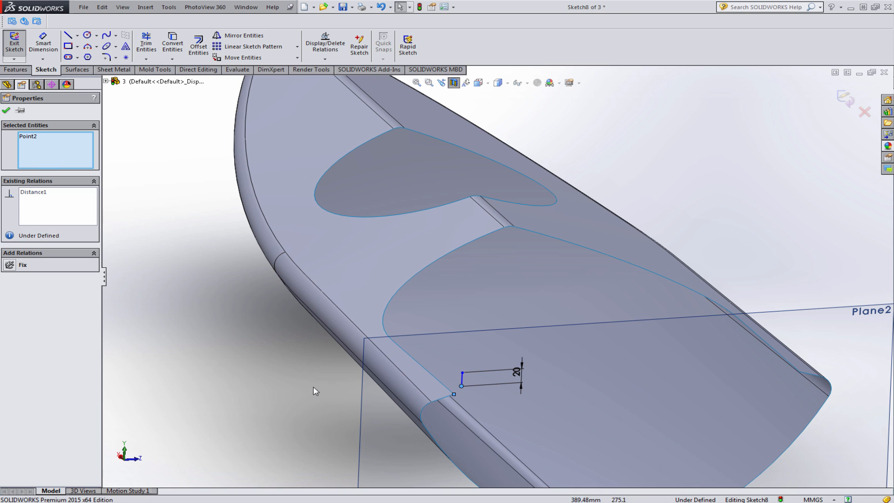
pyautogui.press('Escape')
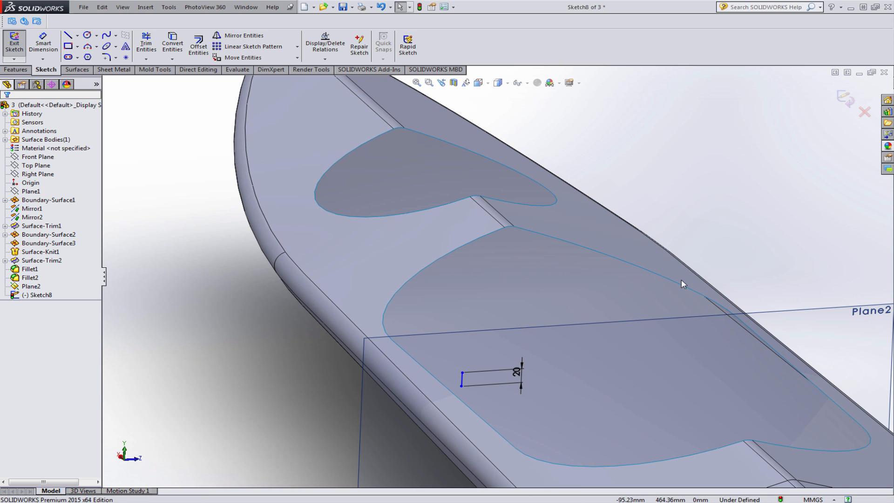
# Bring the line to the cockpit opening's long side edge and add a pierce relation between its lower endpoint and that edge
pyautogui.moveTo(452, 371)
pyautogui.mouseDown(button='middle')
pyautogui.moveTo(409, 355)
pyautogui.moveTo(385, 376)
pyautogui.mouseUp(button='middle')
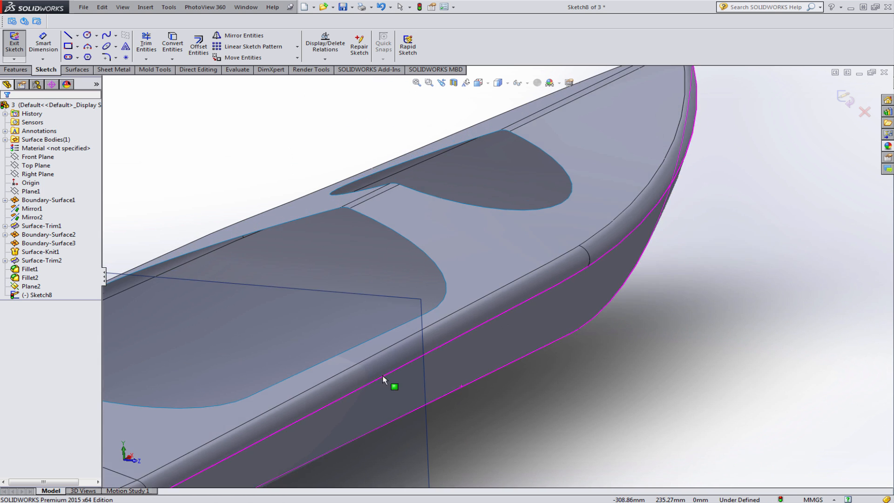
pyautogui.scroll(4, 382, 373)
pyautogui.scroll(-6, 269, 298)
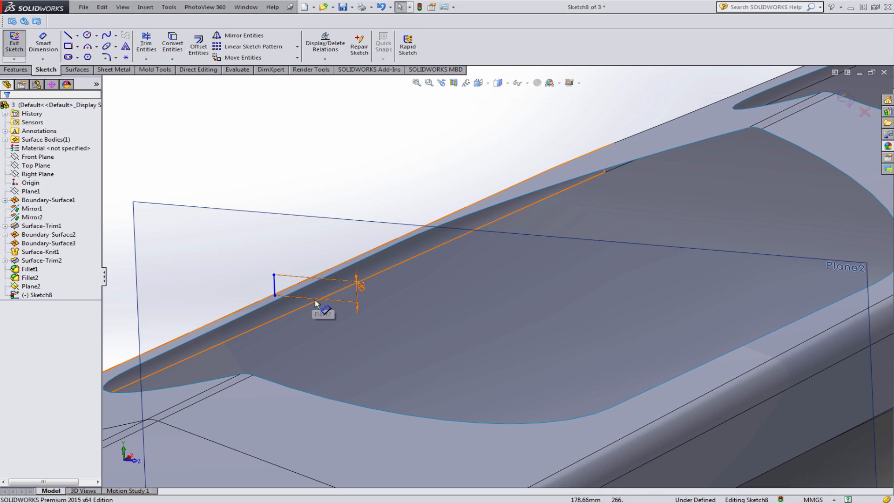
pyautogui.moveTo(316, 296); pyautogui.dragTo(323, 309, button='middle')
pyautogui.scroll(-1, 322, 309)
pyautogui.scroll(-2, 323, 309)
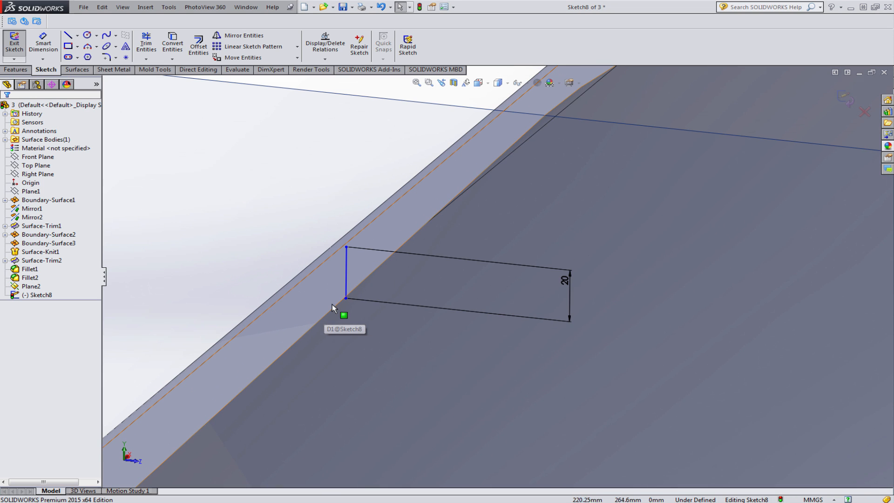
pyautogui.moveTo(348, 300); pyautogui.dragTo(370, 290)
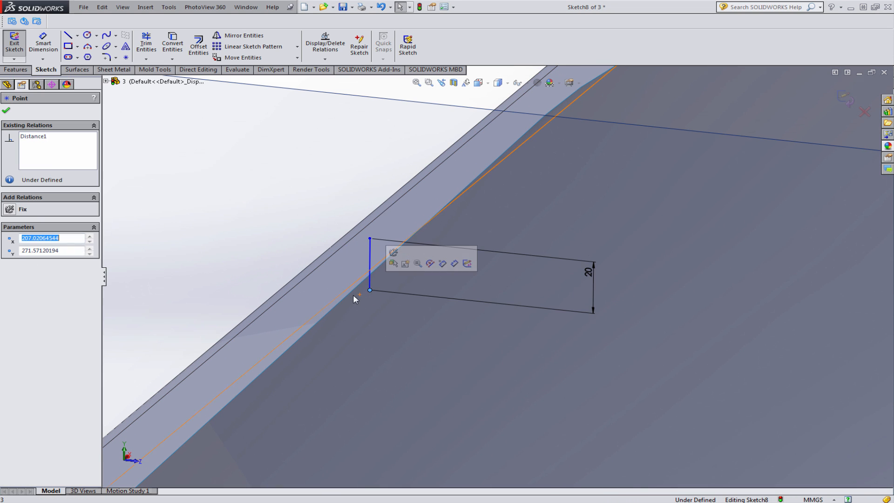
pyautogui.scroll(2, 386, 302)
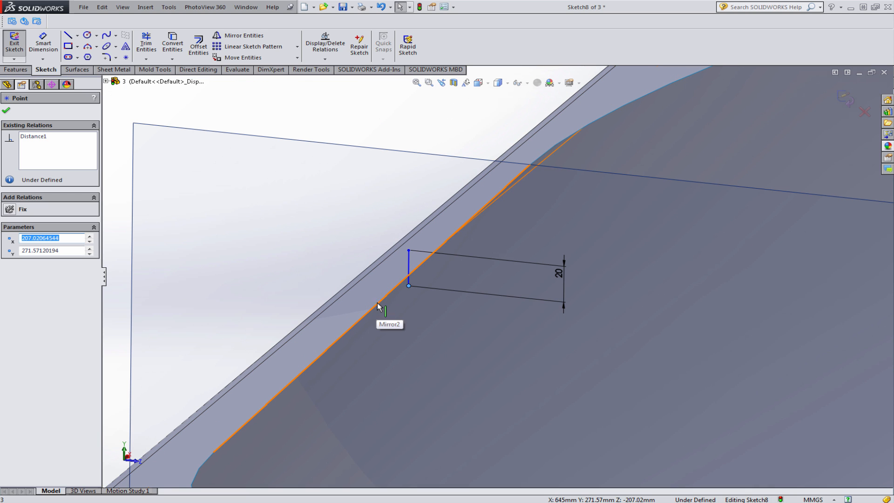
pyautogui.click(378, 302)
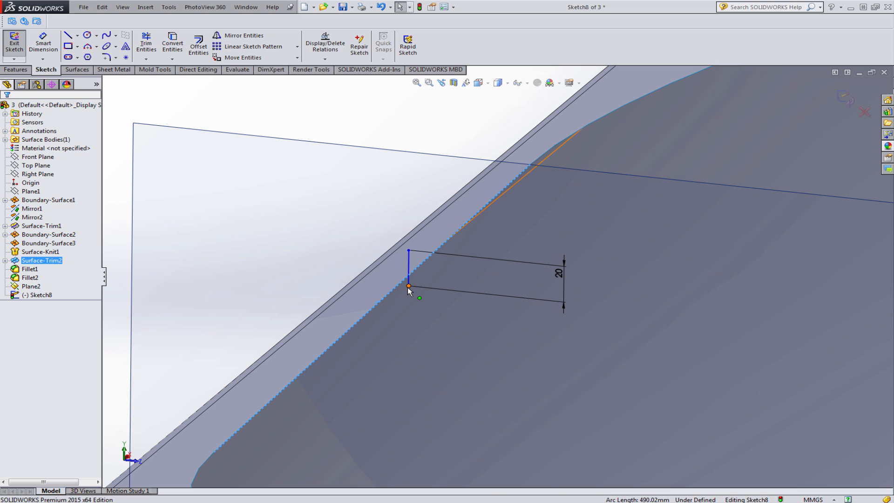
pyautogui.keyDown('ctrl'); pyautogui.click(408, 286); pyautogui.keyUp('ctrl')
pyautogui.click(449, 253)
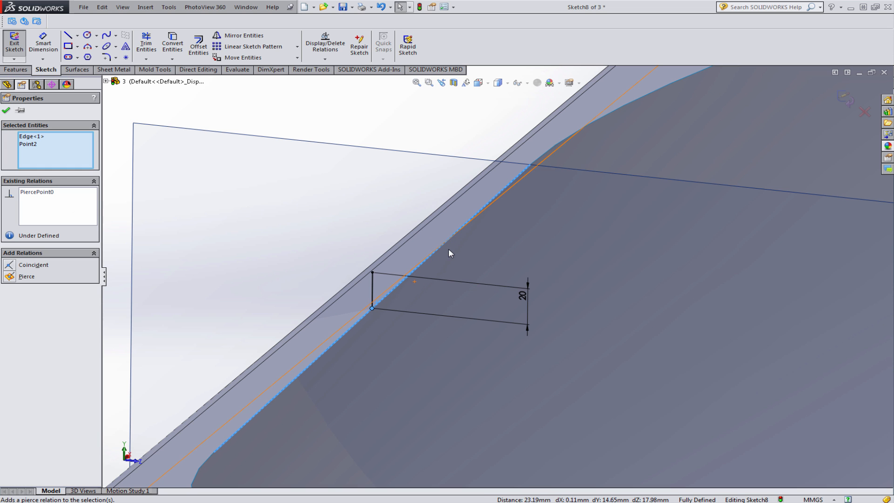
# Clear the selection and close the sketch of the 20 mm vertical line
pyautogui.scroll(5, 444, 257)
pyautogui.click(314, 312)
pyautogui.moveTo(622, 347); pyautogui.dragTo(625, 325, button='middle')
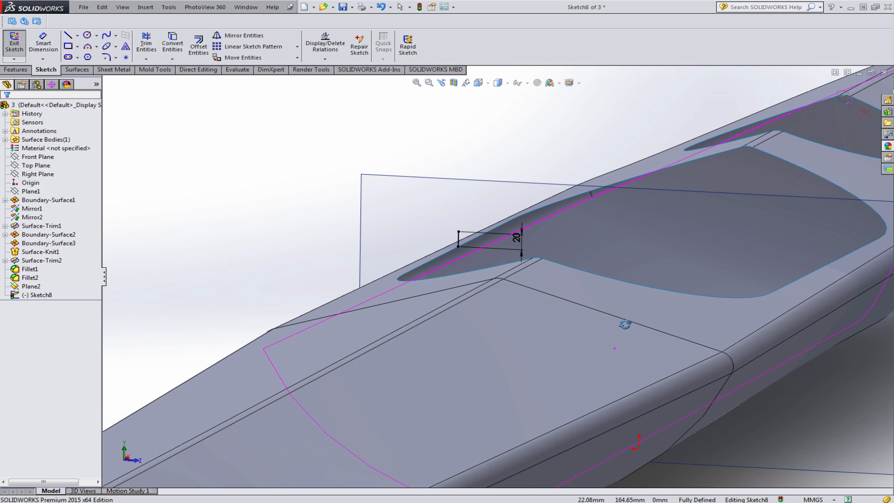
pyautogui.scroll(4, 625, 325)
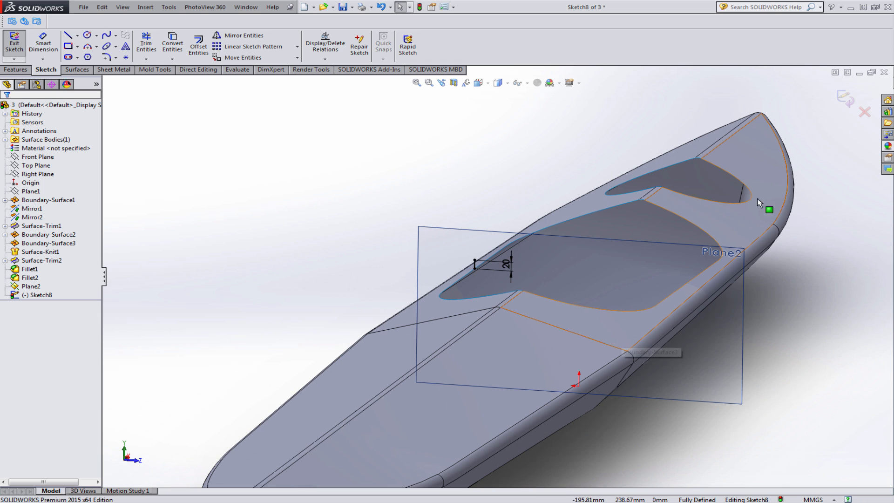
pyautogui.click(818, 278)
pyautogui.moveTo(551, 287)
pyautogui.mouseDown(button='middle')
pyautogui.moveTo(537, 289)
pyautogui.moveTo(532, 322)
pyautogui.moveTo(568, 379)
pyautogui.moveTo(504, 350)
pyautogui.moveTo(543, 419)
pyautogui.moveTo(498, 348)
pyautogui.moveTo(411, 310)
pyautogui.mouseUp(button='middle')
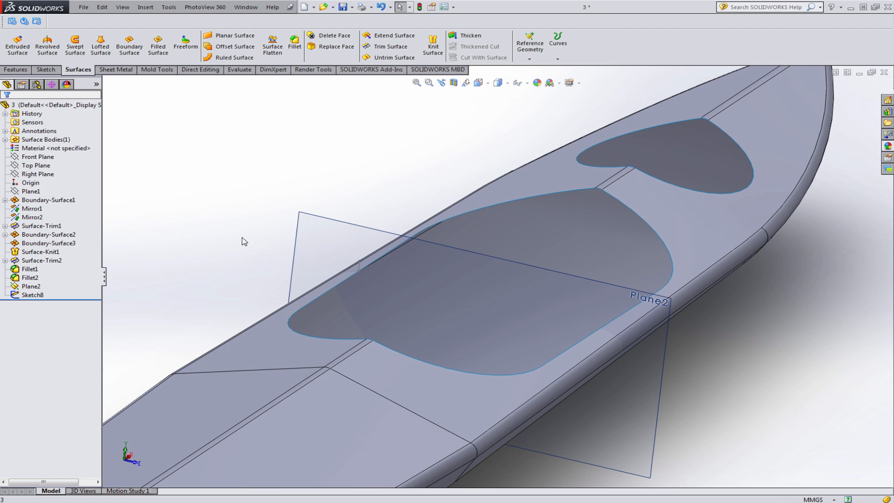
# In a new 3D sketch, convert all edges around the large cockpit opening into sketch curves, and close the sketch
pyautogui.click(41, 71)
pyautogui.click(14, 60)
pyautogui.click(35, 77)
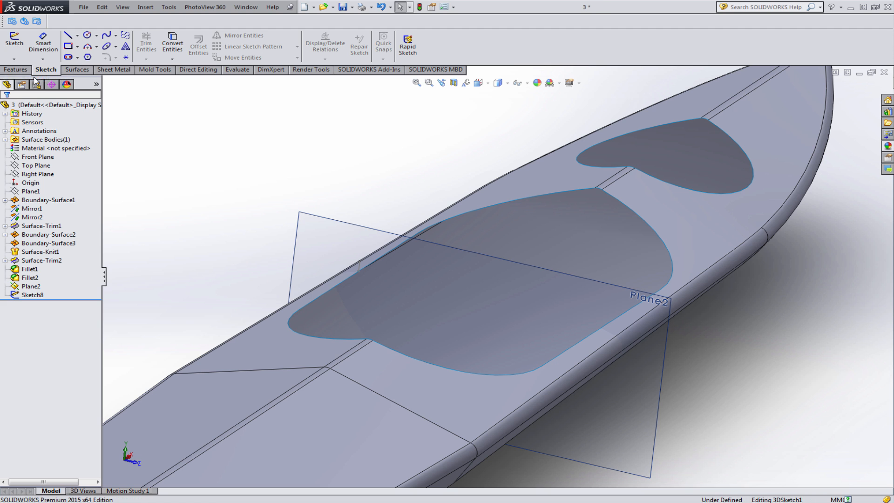
pyautogui.scroll(-2, 344, 252)
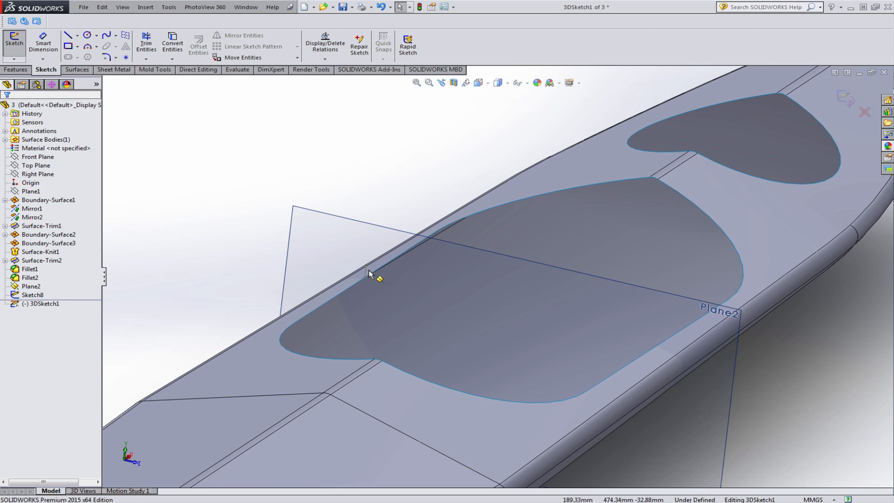
pyautogui.click(343, 295)
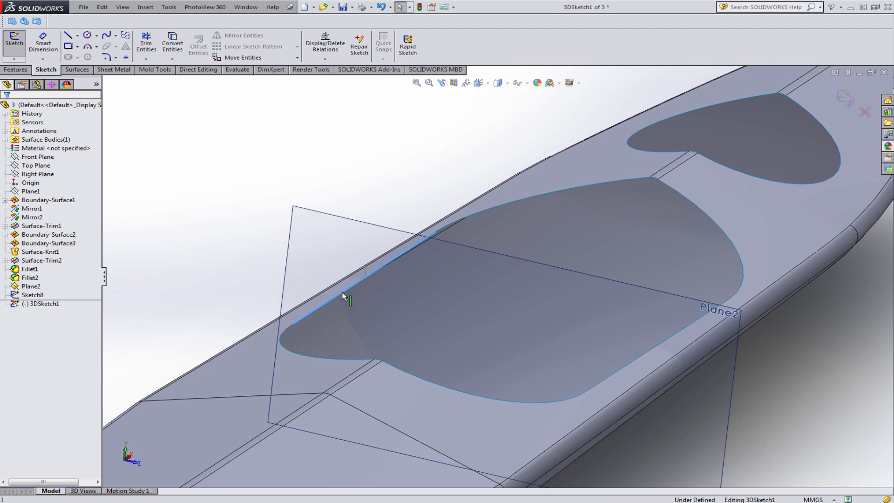
pyautogui.moveTo(491, 234); pyautogui.dragTo(488, 229, button='middle')
pyautogui.click(490, 226)
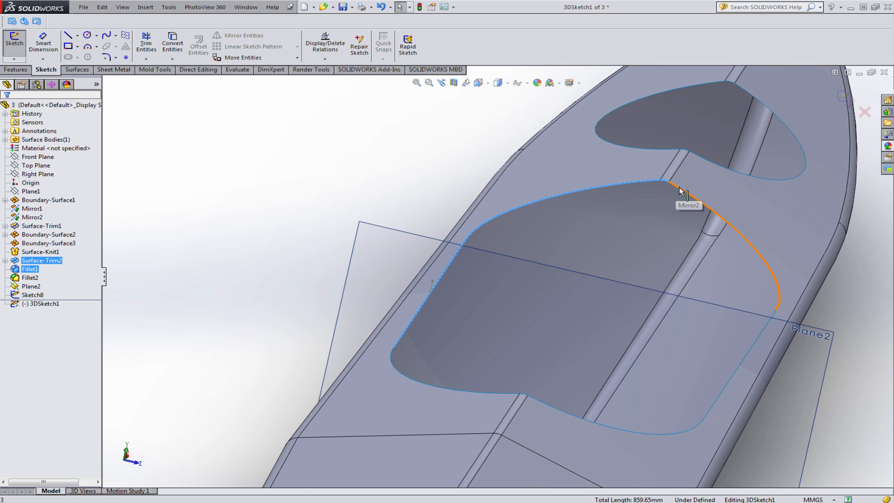
pyautogui.click(711, 239)
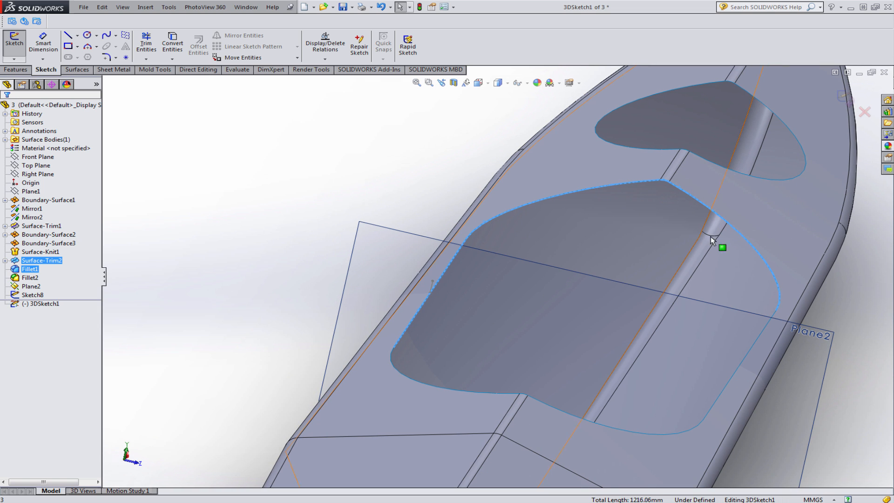
pyautogui.click(771, 323)
pyautogui.click(694, 428)
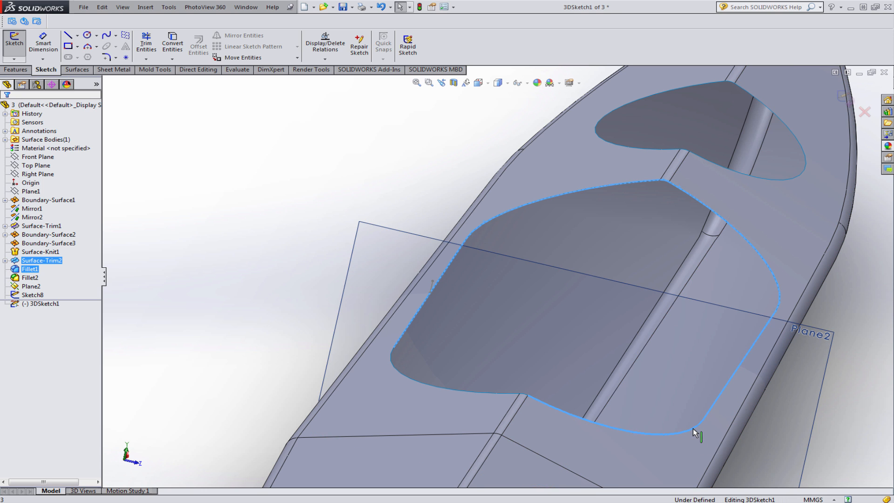
pyautogui.click(523, 395)
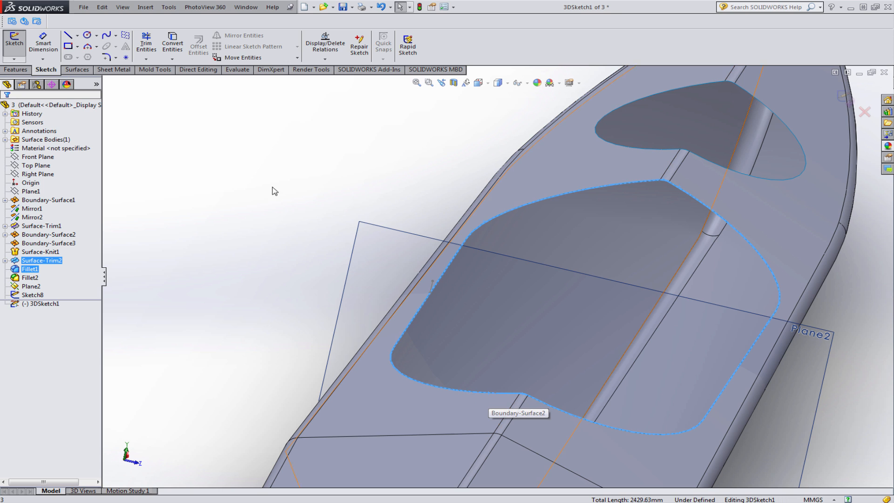
pyautogui.click(172, 45)
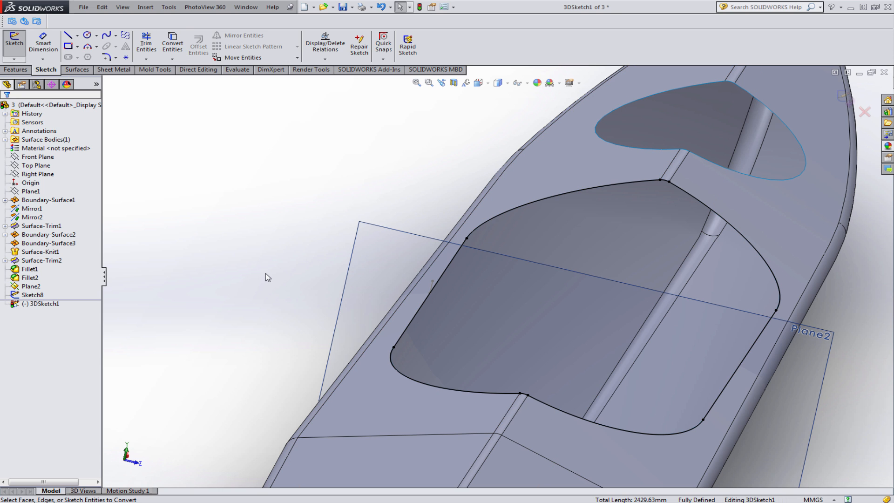
pyautogui.click(842, 97)
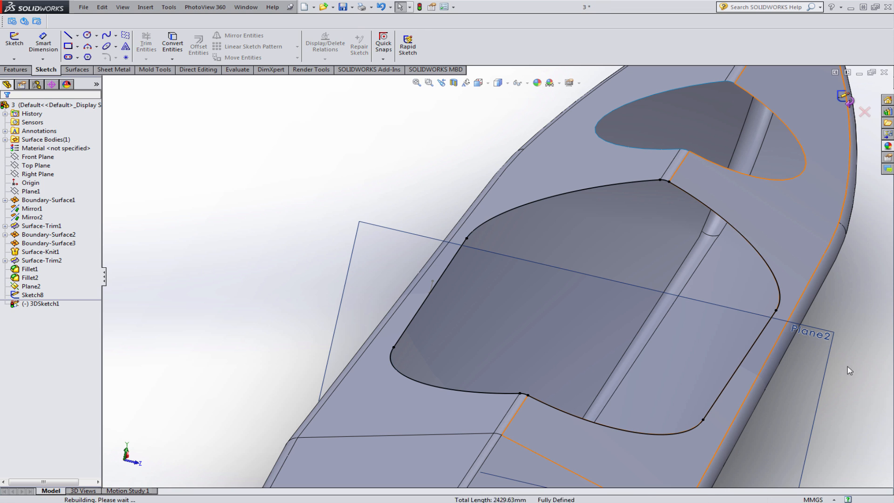
pyautogui.click(853, 325)
# Start a swept surface using the 20 mm vertical line at the cockpit's side edge as the profile
pyautogui.moveTo(587, 346); pyautogui.dragTo(540, 335, button='middle')
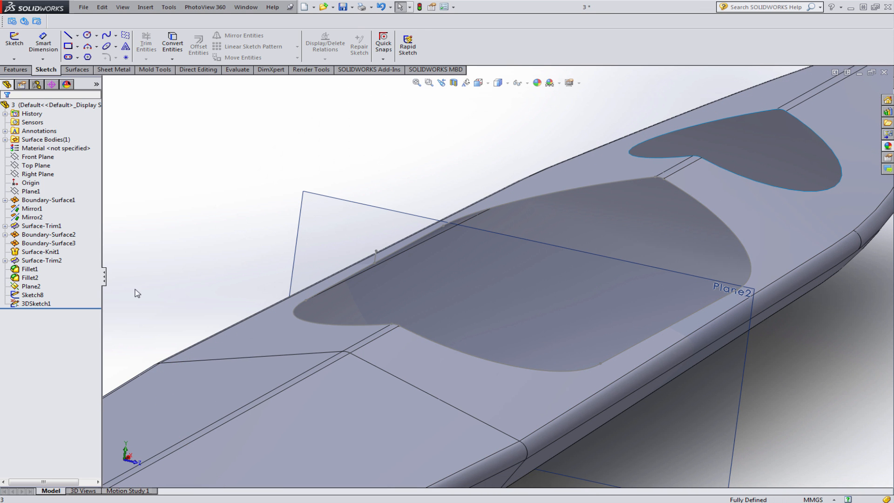
pyautogui.click(78, 69)
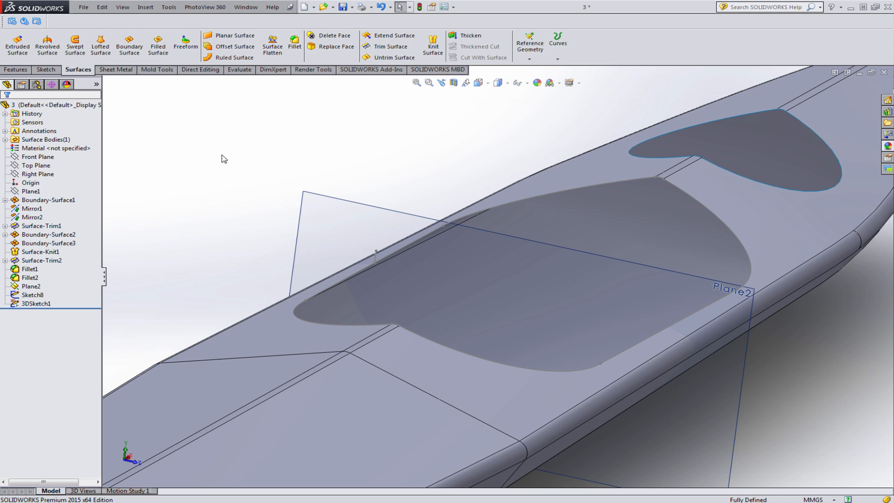
pyautogui.click(75, 47)
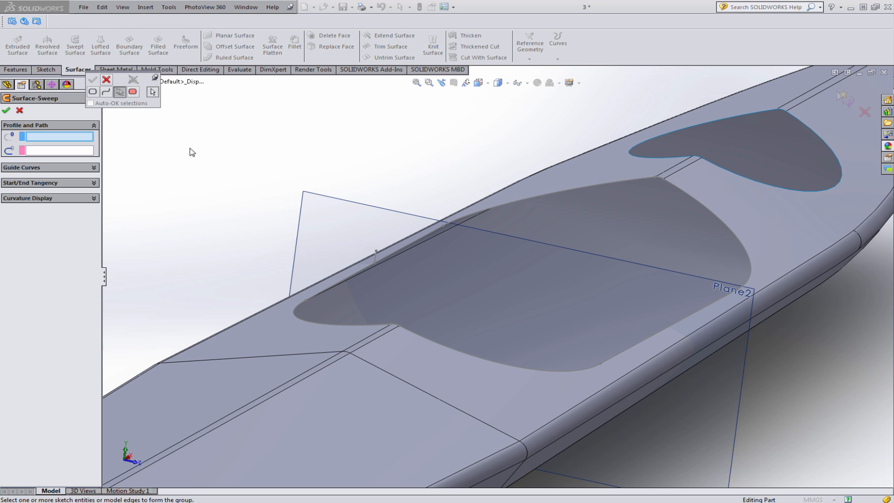
pyautogui.scroll(-5, 412, 266)
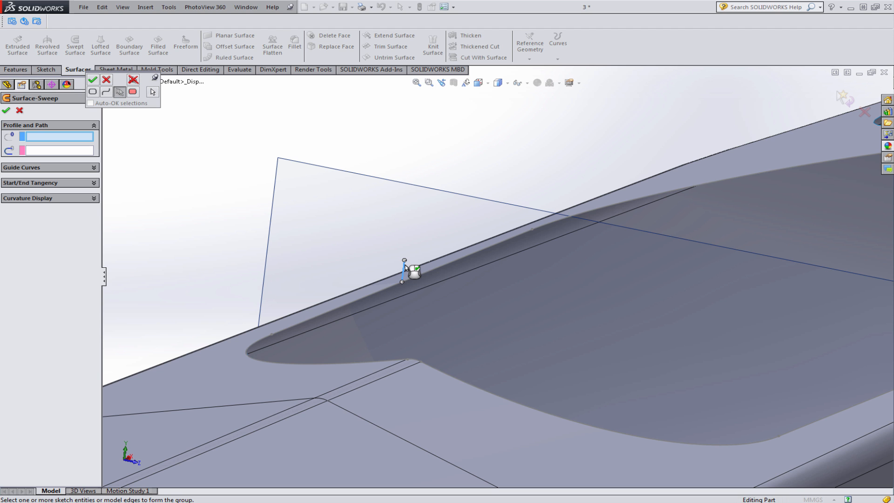
pyautogui.rightClick(405, 268)
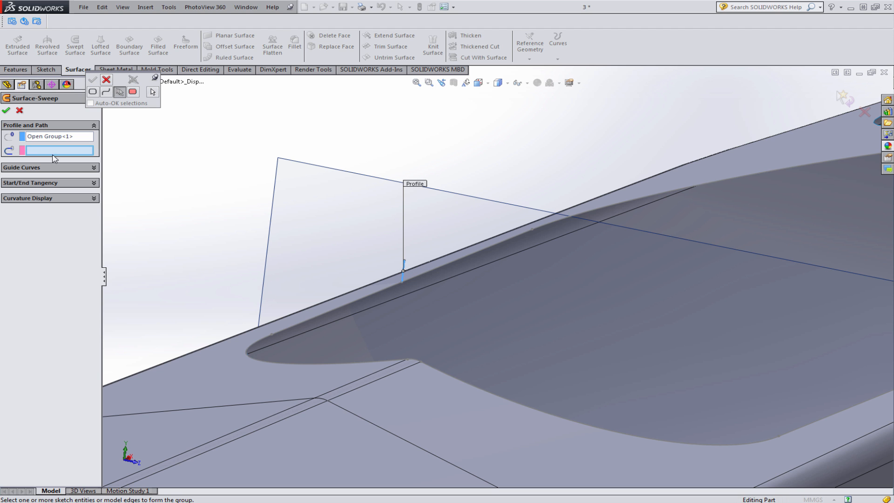
# Set the closed loop of the 3D sketch around the cockpit opening as the sweep path
pyautogui.scroll(3, 445, 321)
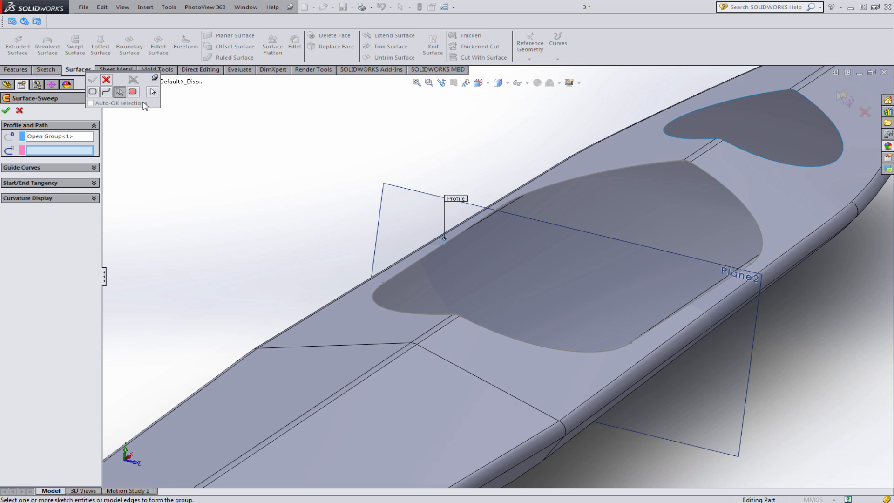
pyautogui.moveTo(125, 77); pyautogui.dragTo(208, 198)
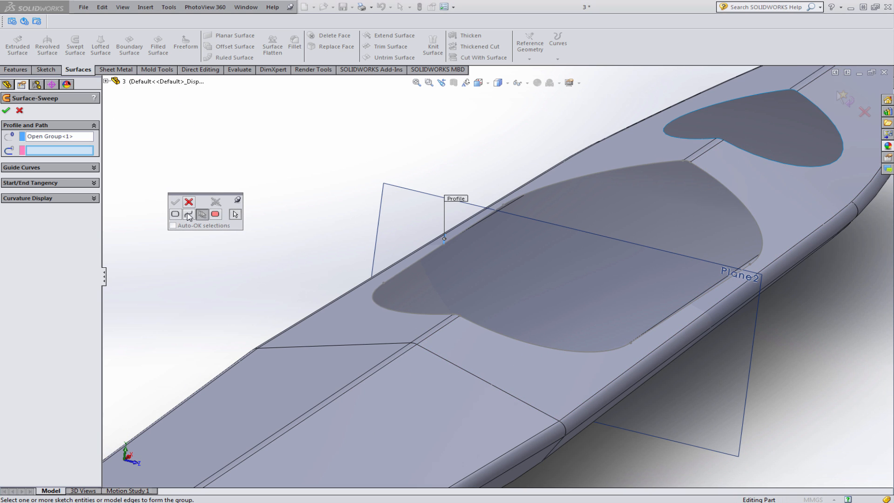
pyautogui.click(175, 215)
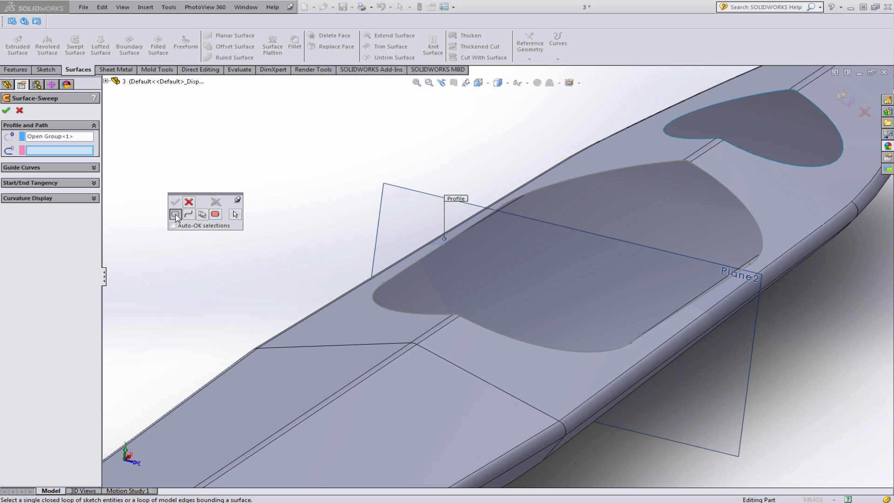
pyautogui.click(395, 279)
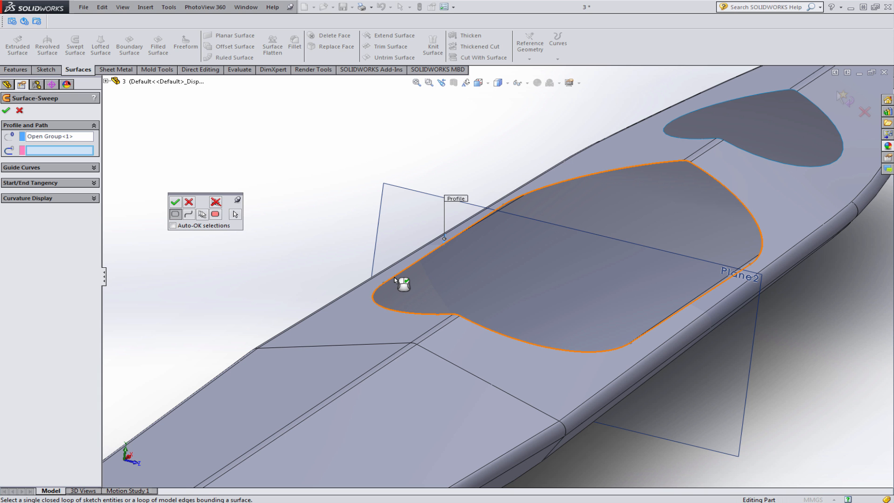
pyautogui.rightClick(395, 280)
# Set the sweep's orientation/twist type to Keep normal constant and create the raised cockpit rim surface
pyautogui.scroll(-3, 503, 247)
pyautogui.moveTo(540, 221); pyautogui.dragTo(565, 206, button='middle')
pyautogui.scroll(5, 566, 199)
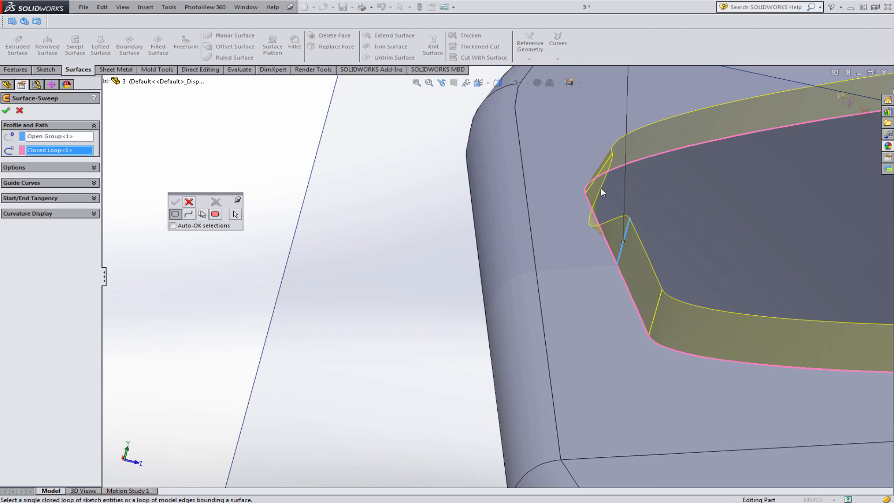
pyautogui.scroll(4, 731, 227)
pyautogui.scroll(-3, 736, 236)
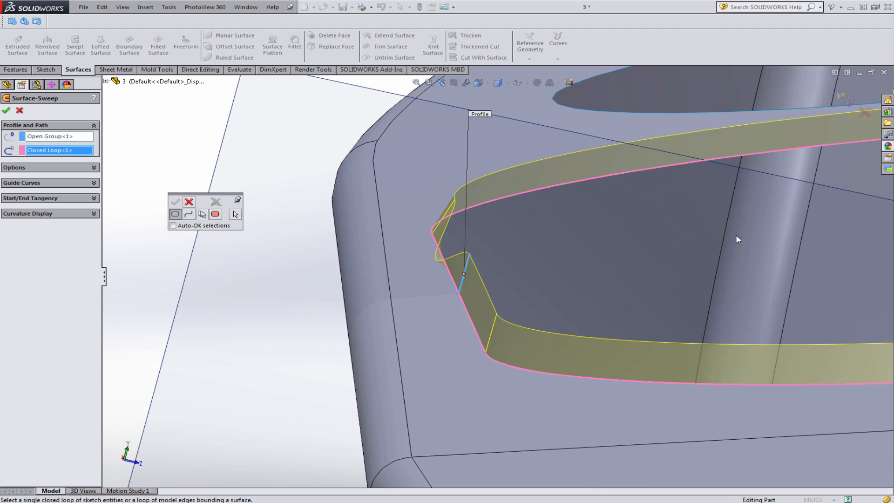
pyautogui.click(48, 168)
pyautogui.click(59, 189)
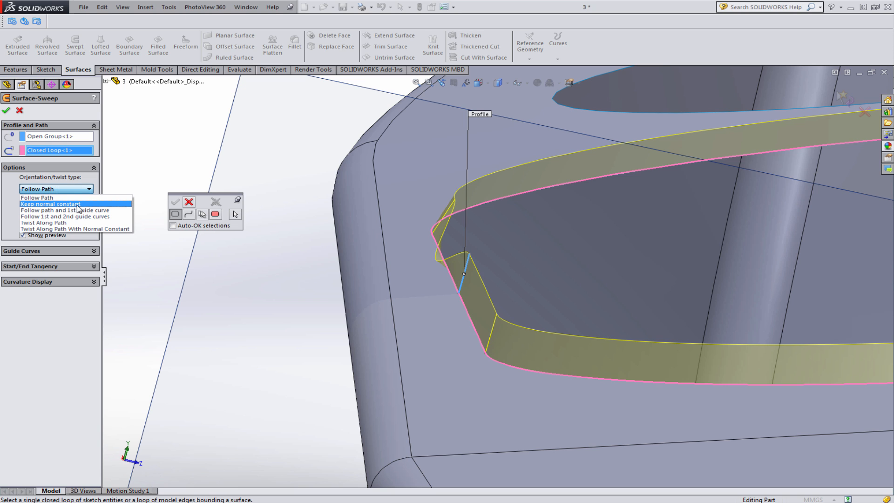
pyautogui.click(79, 205)
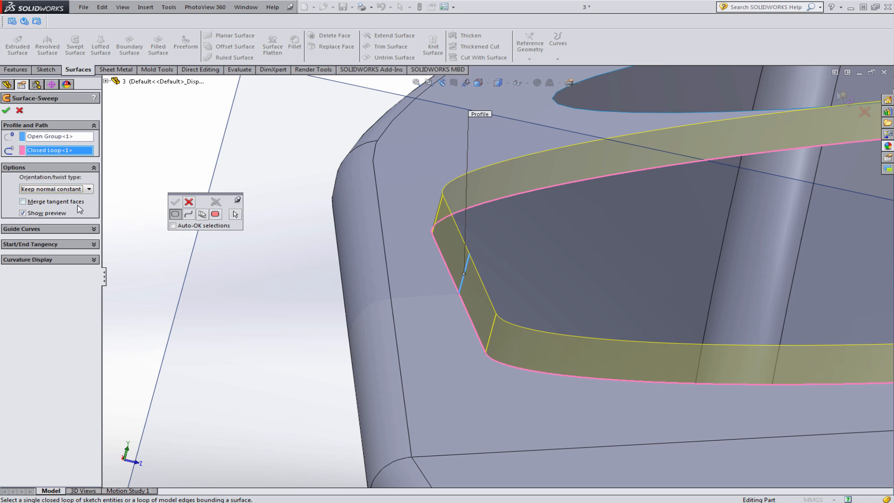
pyautogui.scroll(6, 670, 279)
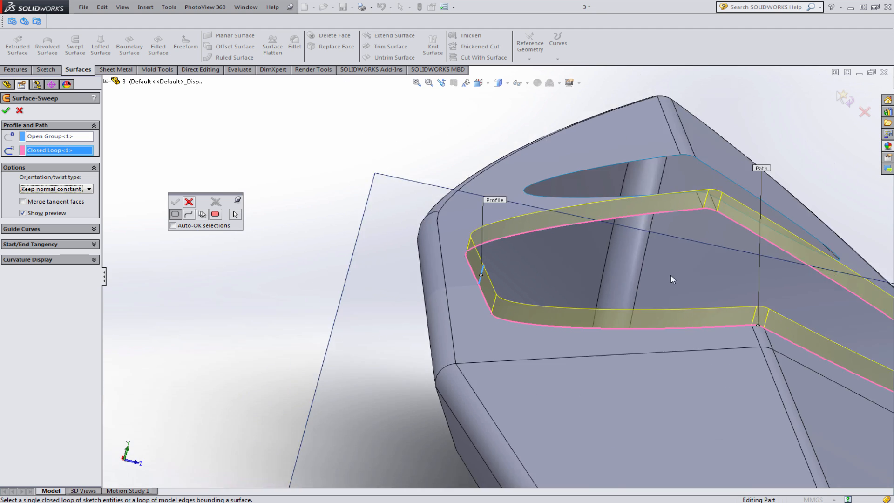
pyautogui.moveTo(666, 304); pyautogui.dragTo(423, 243, button='middle')
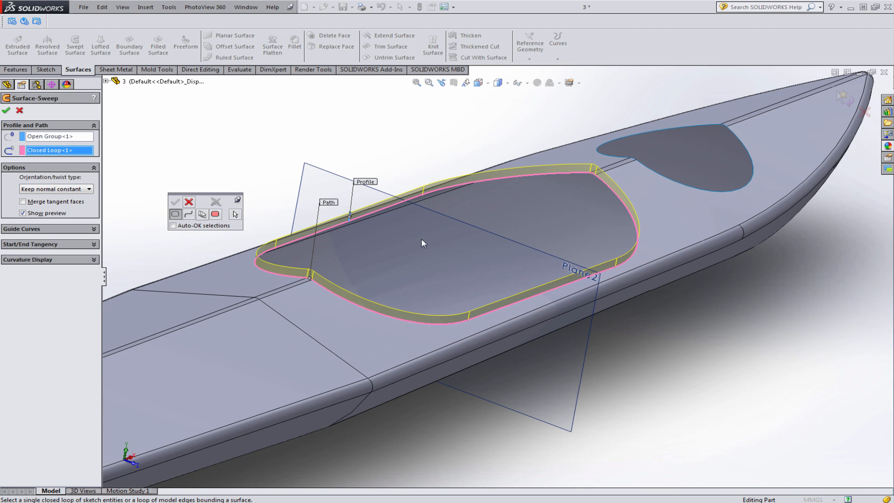
pyautogui.click(9, 111)
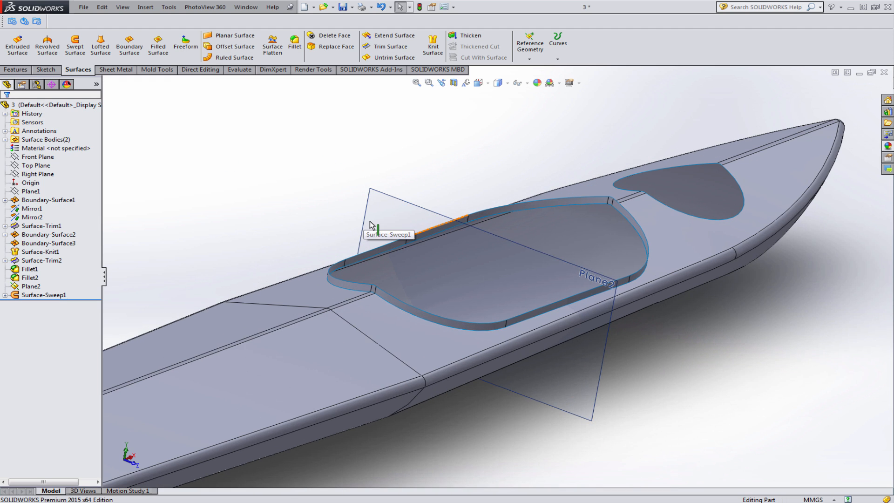
# Knit the kayak hull surface and the swept cockpit rim into one surface
pyautogui.moveTo(370, 225); pyautogui.dragTo(544, 263, button='middle')
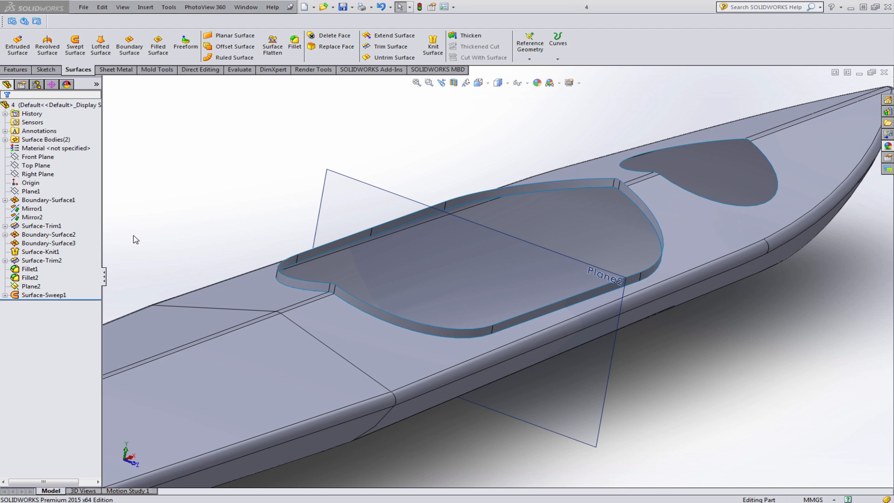
pyautogui.moveTo(203, 245); pyautogui.dragTo(338, 257, button='middle')
pyautogui.scroll(4, 216, 250)
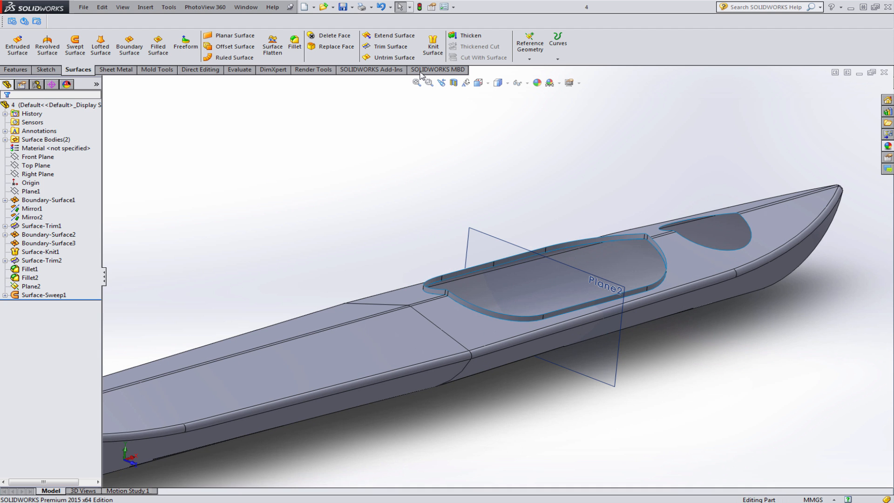
pyautogui.click(432, 47)
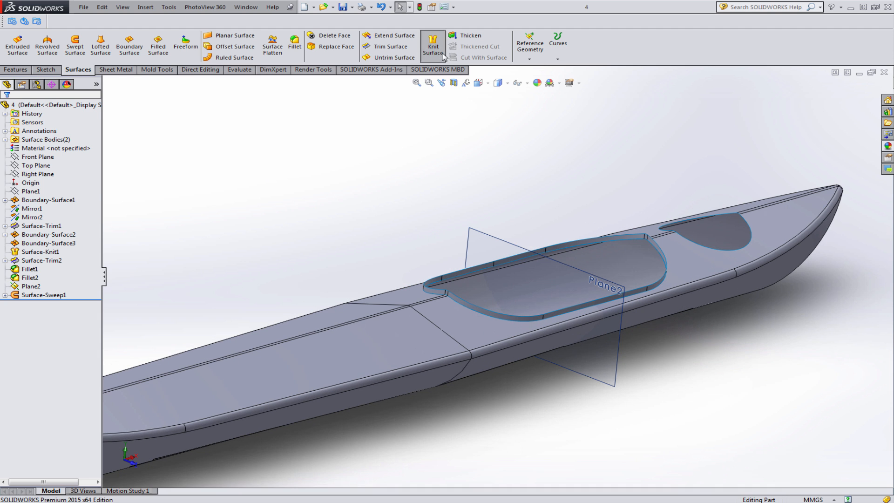
pyautogui.click(362, 342)
pyautogui.scroll(-5, 479, 324)
pyautogui.scroll(1, 557, 322)
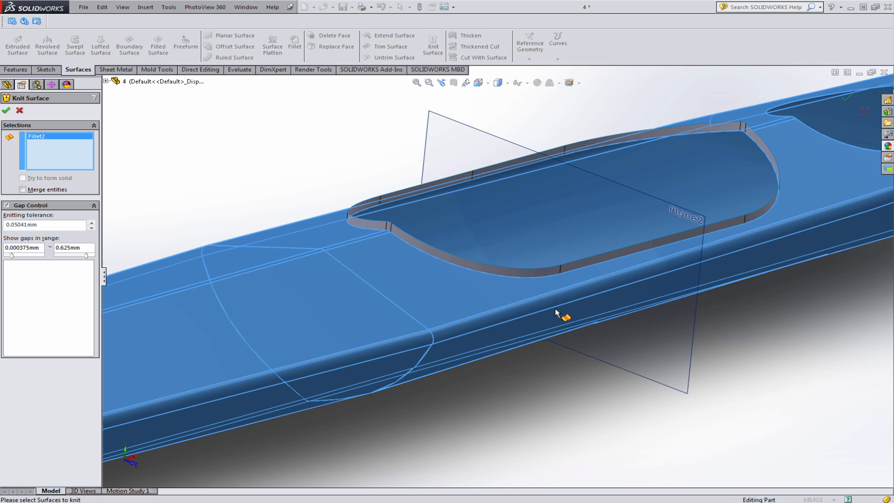
pyautogui.click(531, 275)
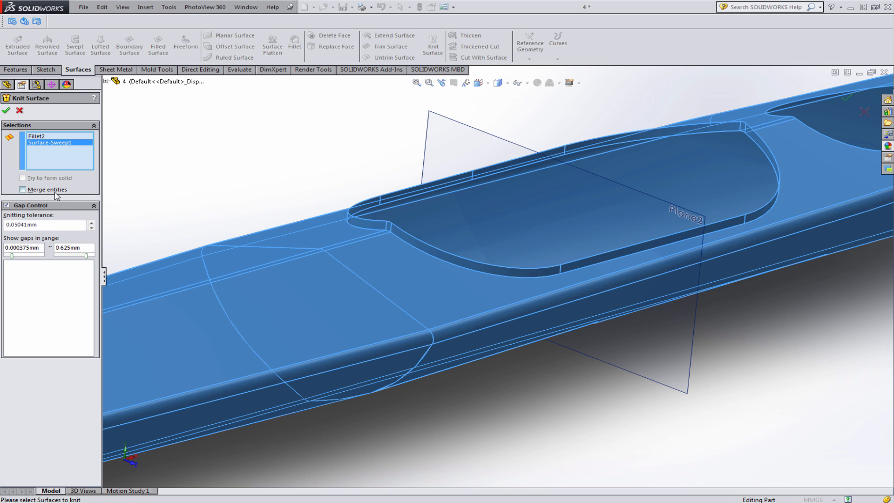
pyautogui.click(6, 111)
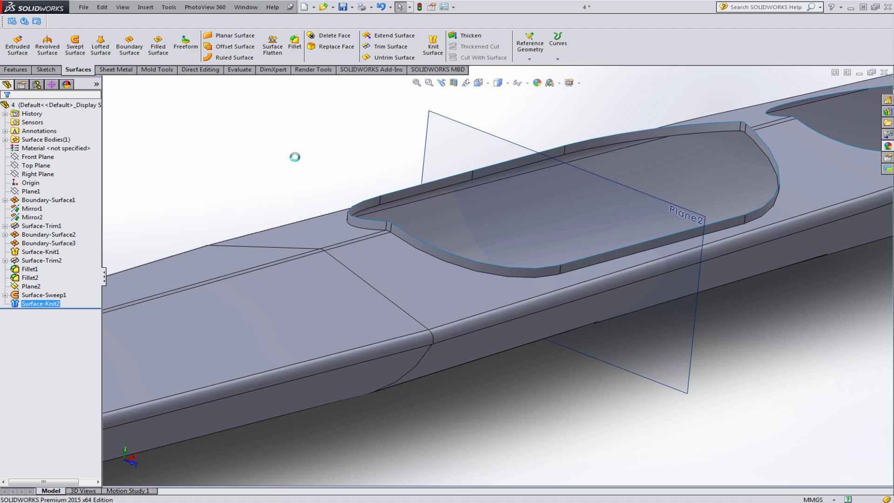
# Thicken the knitted kayak surface by 10 mm toward its outer side (Thicken Side 1)
pyautogui.scroll(2, 468, 186)
pyautogui.scroll(3, 468, 186)
pyautogui.moveTo(579, 203); pyautogui.dragTo(509, 147, button='middle')
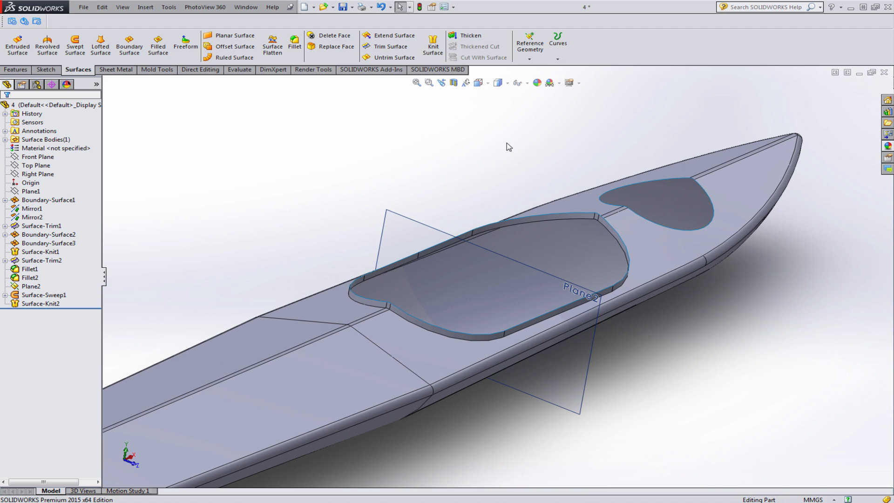
pyautogui.click(465, 36)
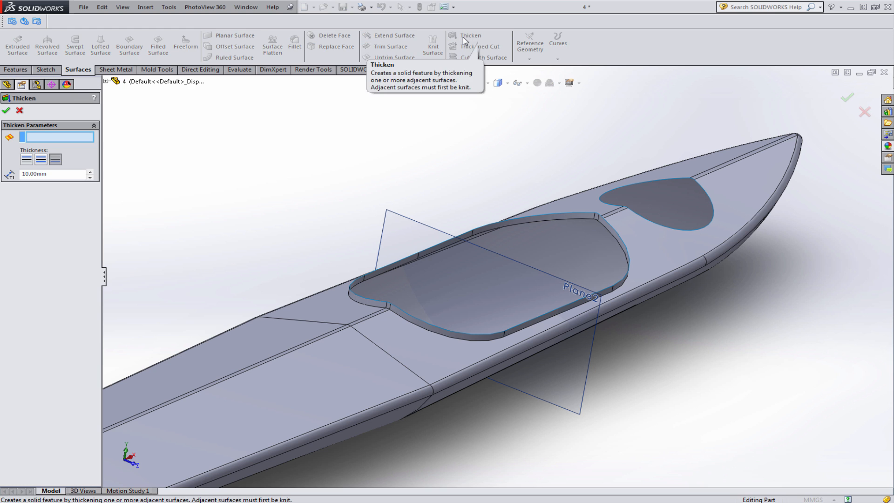
pyautogui.click(366, 341)
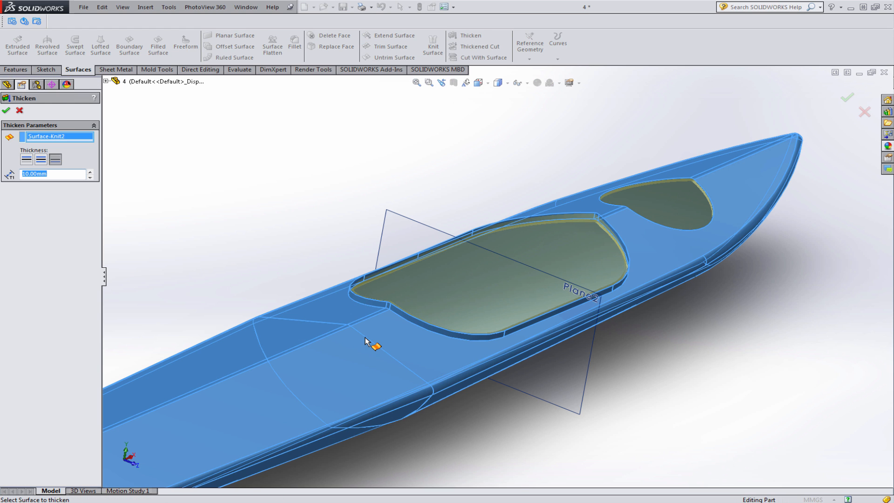
pyautogui.click(27, 160)
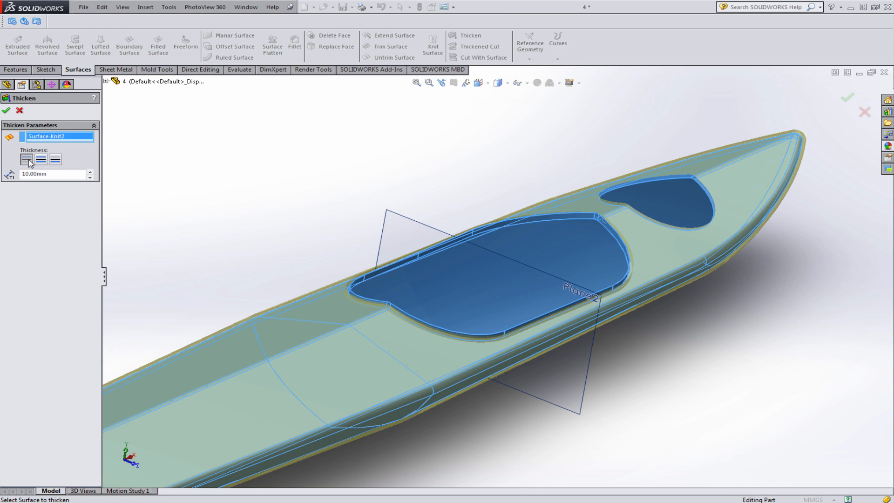
pyautogui.click(55, 160)
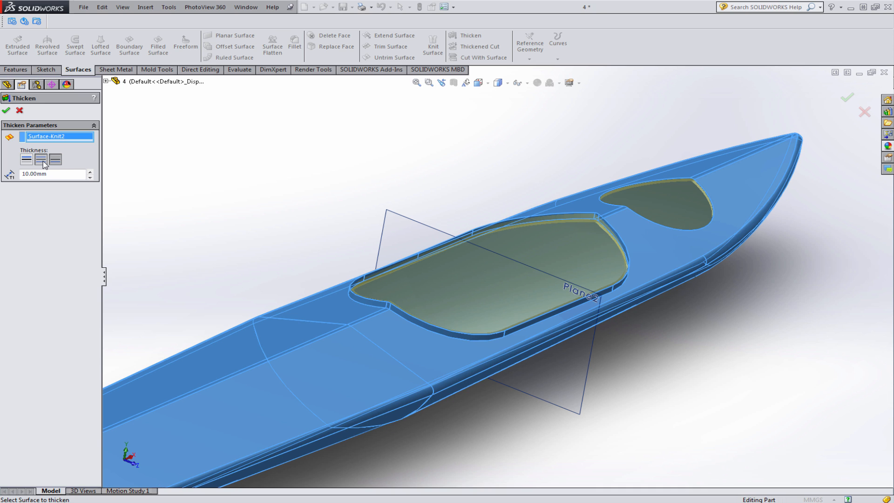
pyautogui.click(44, 162)
pyautogui.scroll(-10, 706, 169)
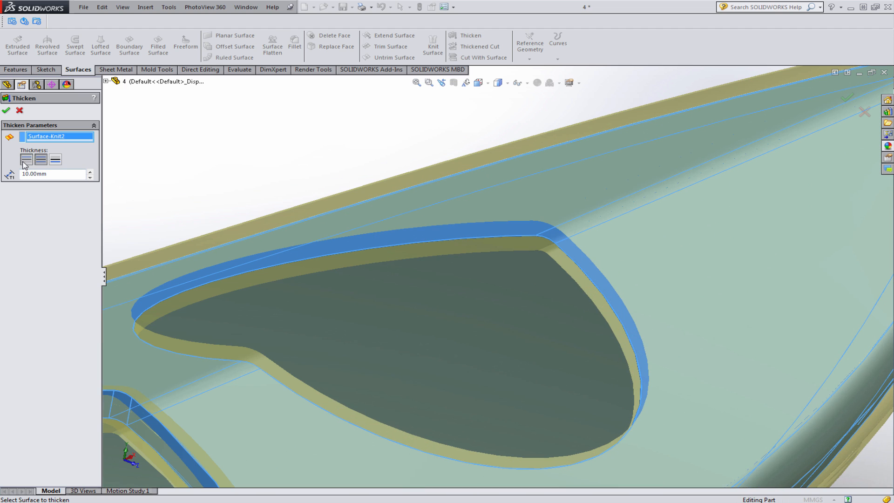
pyautogui.click(24, 162)
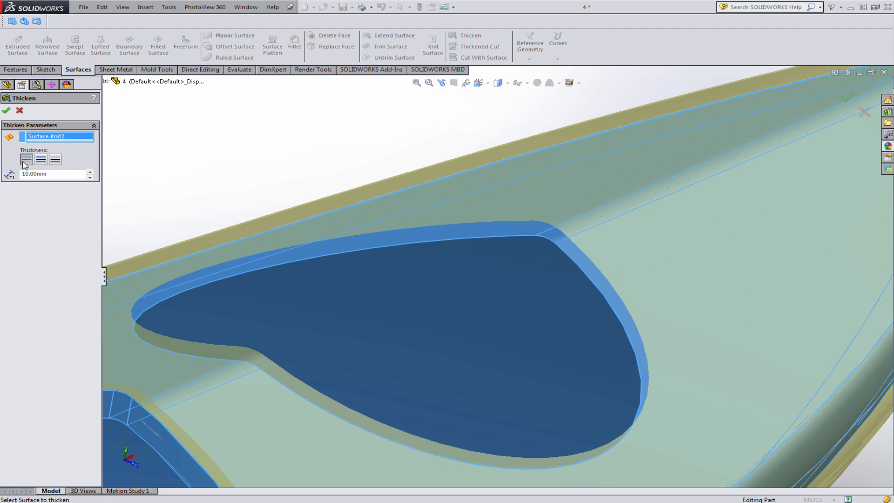
pyautogui.click(6, 110)
# Examine the thickened hull and cockpit rim in a temporary section view through Plane2
pyautogui.scroll(8, 200, 195)
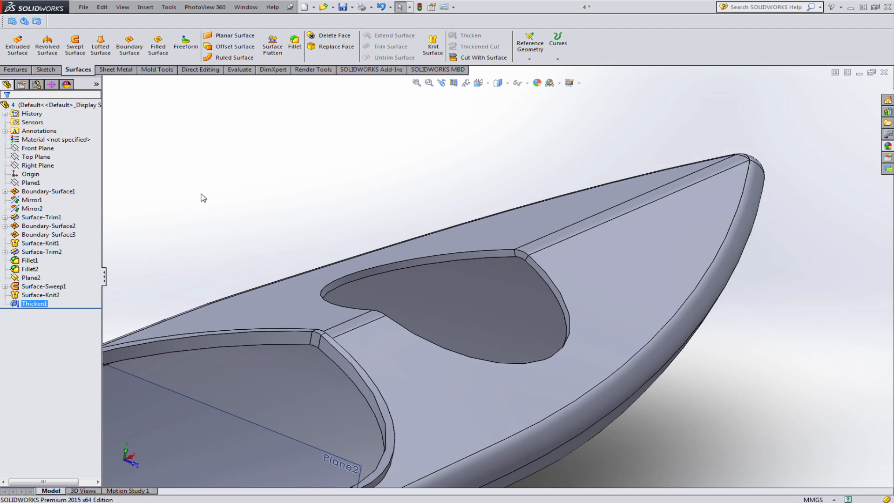
pyautogui.keyDown('ctrl'); pyautogui.moveTo(345, 402); pyautogui.dragTo(382, 371, button='middle'); pyautogui.keyUp('ctrl')
pyautogui.click(415, 232)
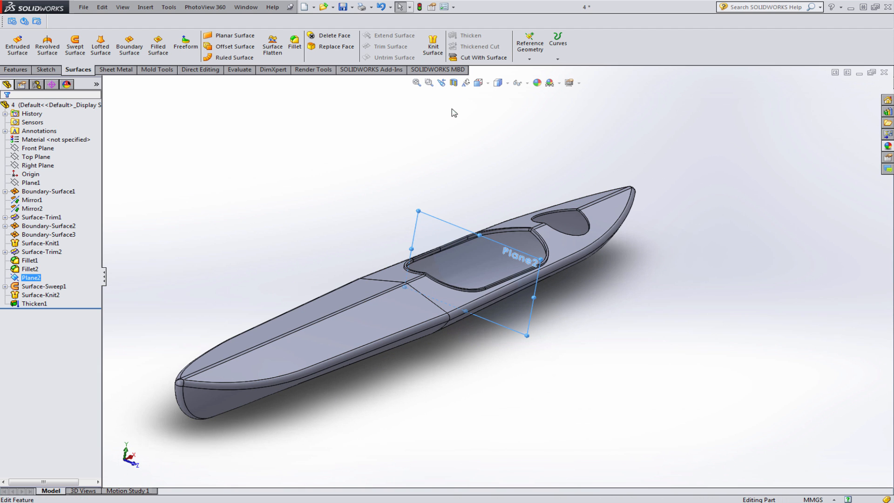
pyautogui.click(453, 83)
pyautogui.scroll(-5, 516, 294)
pyautogui.scroll(-2, 515, 293)
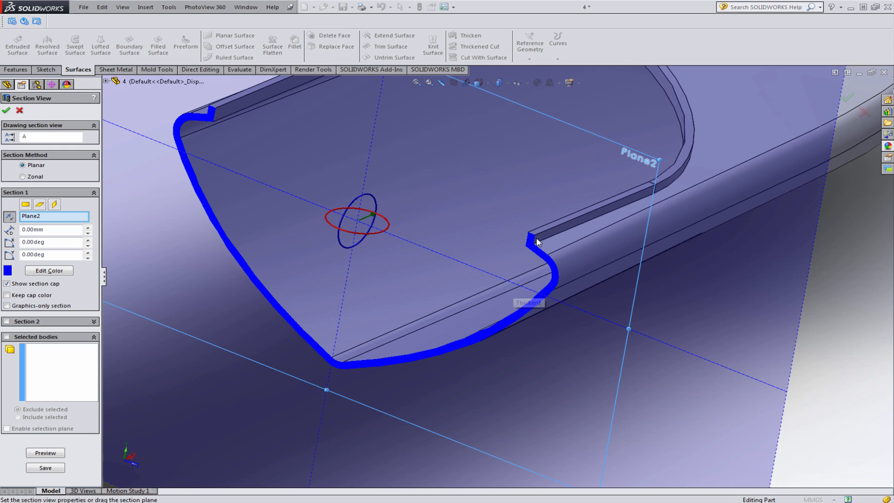
pyautogui.moveTo(370, 220); pyautogui.dragTo(282, 236)
pyautogui.click(20, 113)
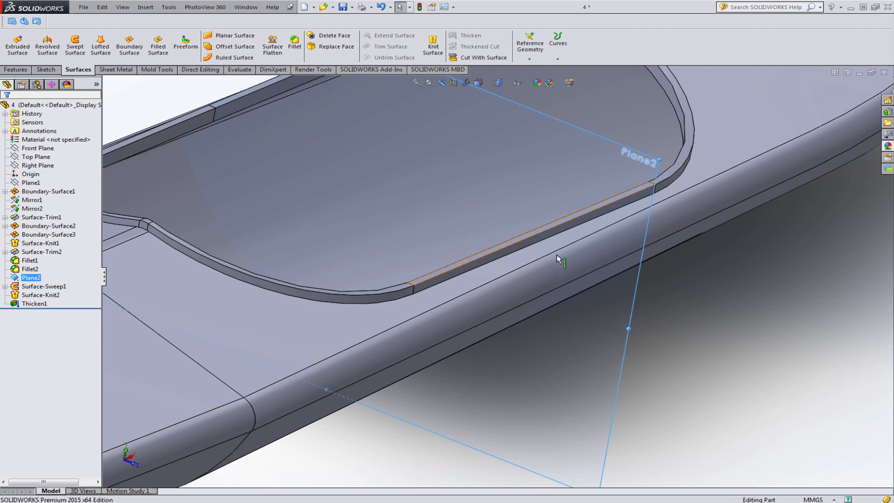
# Hide Plane2 from the model view
pyautogui.scroll(6, 503, 280)
pyautogui.moveTo(361, 294); pyautogui.dragTo(367, 284, button='middle')
pyautogui.click(487, 210)
pyautogui.click(540, 181)
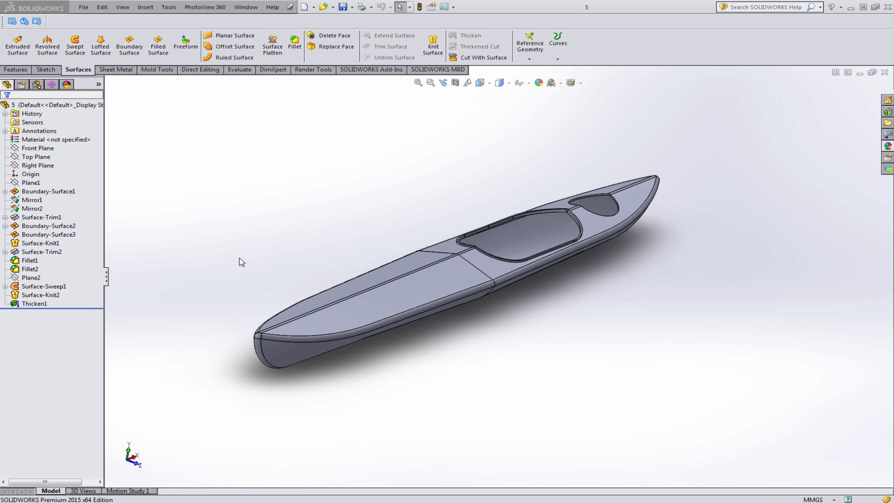
# Add a 20 mm symmetric fillet along the outer base edge where the cockpit rim meets the deck
pyautogui.scroll(-10, 513, 247)
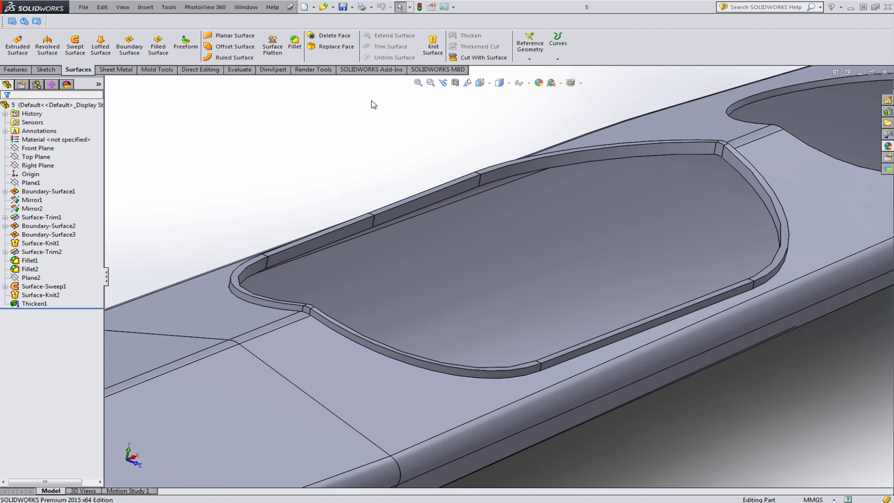
pyautogui.click(294, 42)
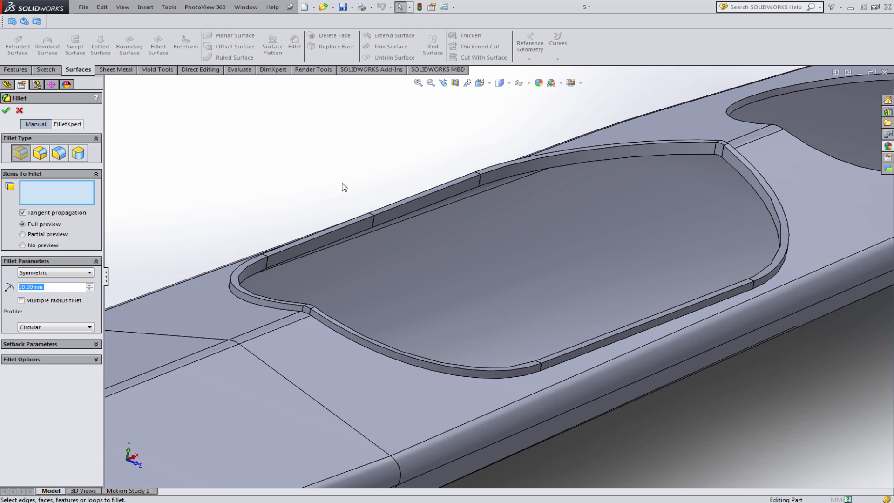
pyautogui.click(327, 331)
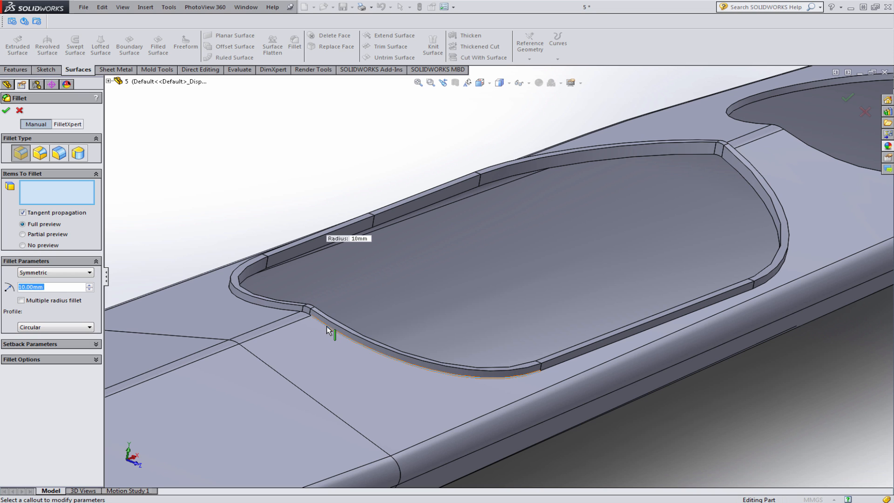
pyautogui.click(327, 331)
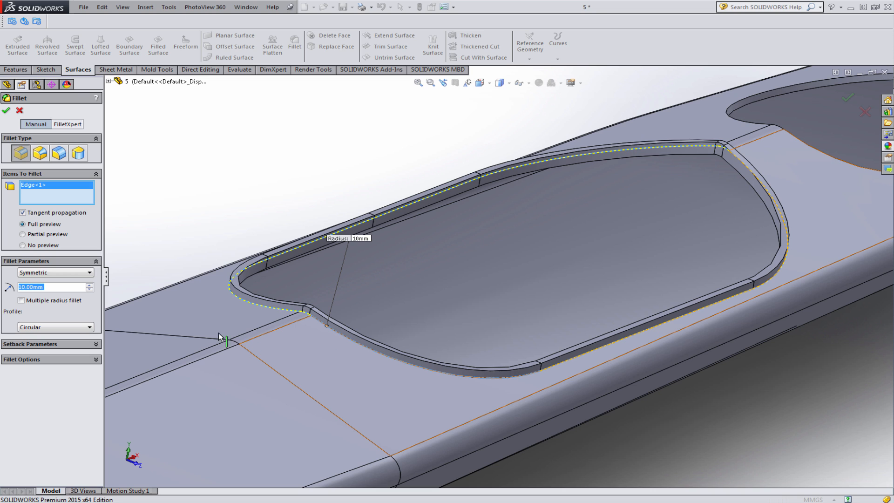
pyautogui.write('20')
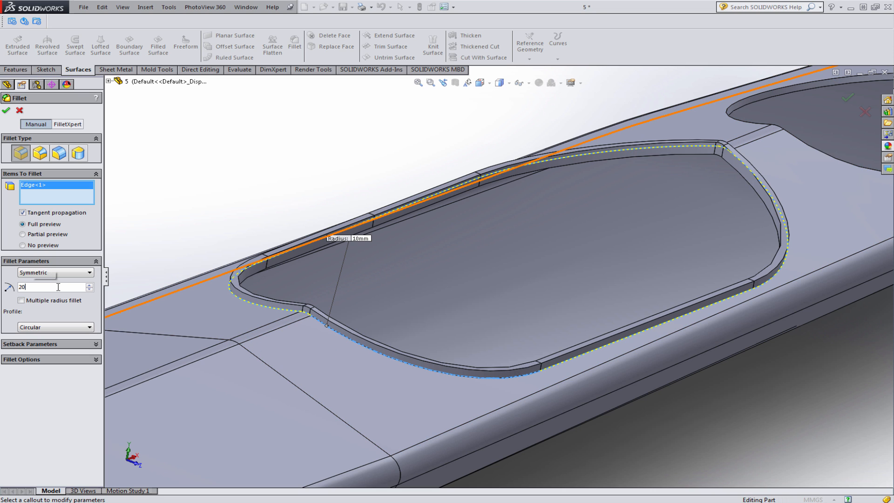
pyautogui.press('Return')
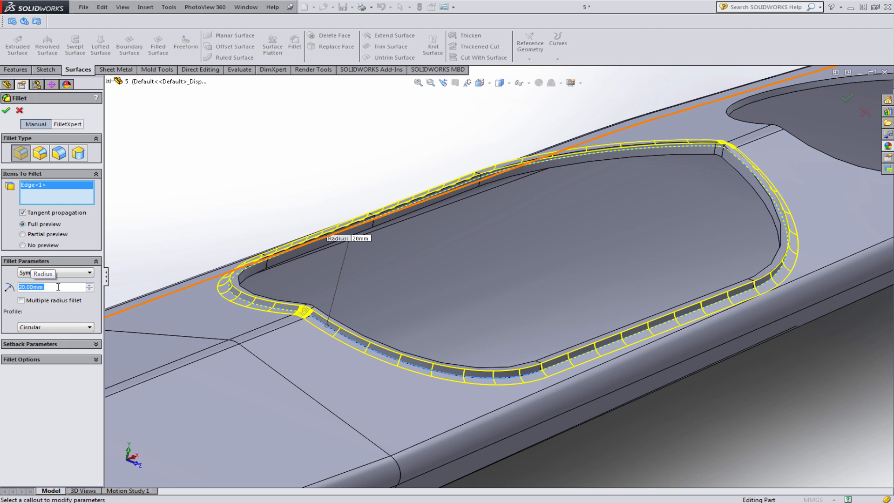
pyautogui.moveTo(488, 239)
pyautogui.mouseDown(button='middle')
pyautogui.moveTo(479, 231)
pyautogui.moveTo(490, 249)
pyautogui.mouseUp(button='middle')
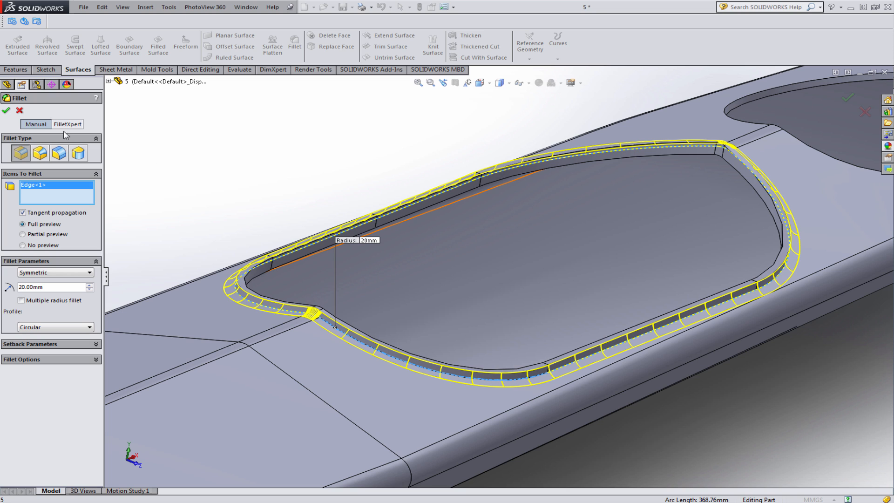
pyautogui.click(6, 111)
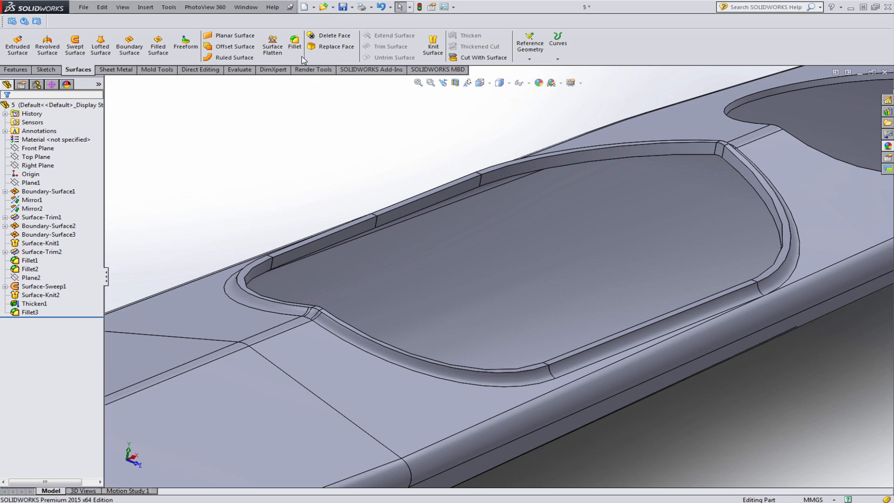
# Start a 1 mm fillet with the cockpit rim's outer upper edge, including the short edge across its notched end
pyautogui.click(298, 51)
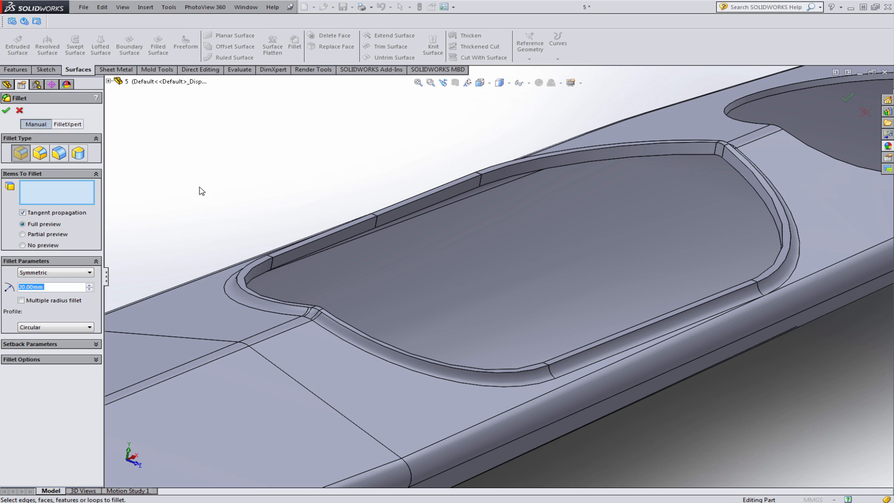
pyautogui.write('1')
pyautogui.press('Return')
pyautogui.scroll(-5, 305, 308)
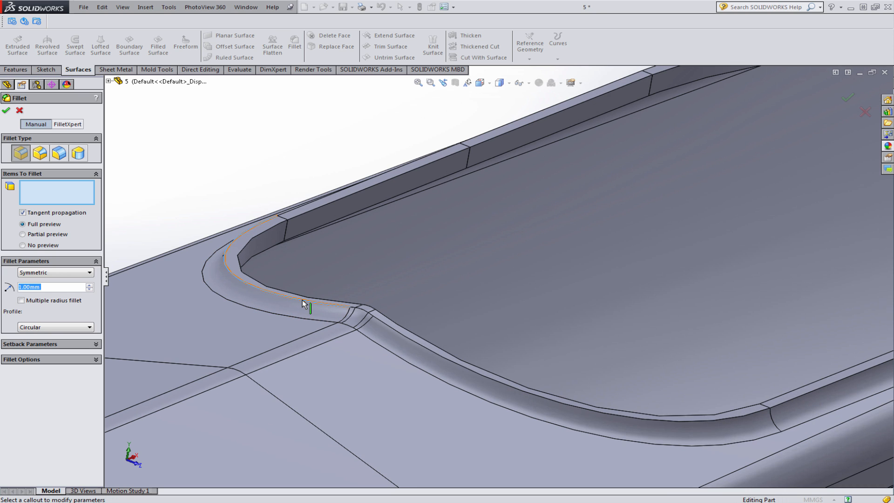
pyautogui.click(302, 305)
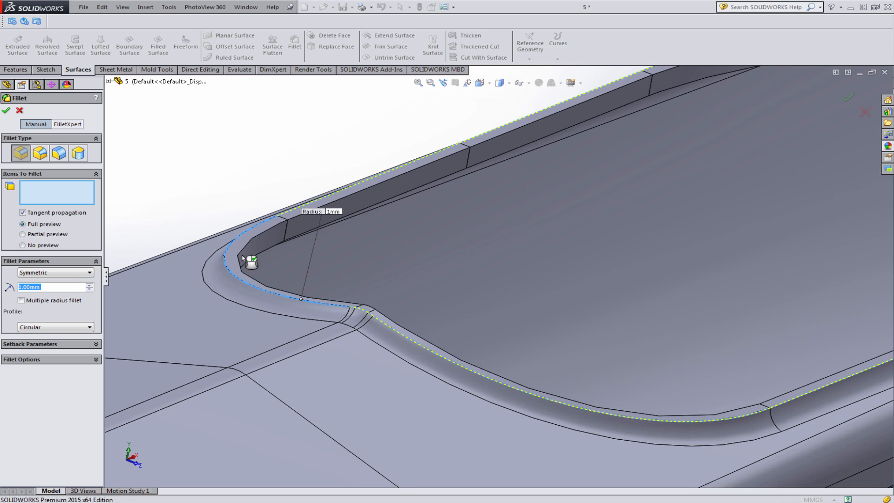
pyautogui.scroll(-3, 400, 317)
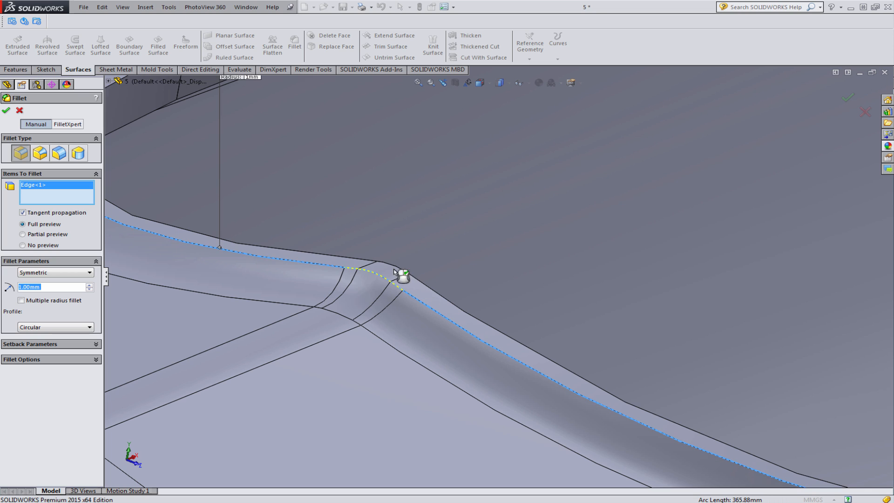
pyautogui.click(382, 279)
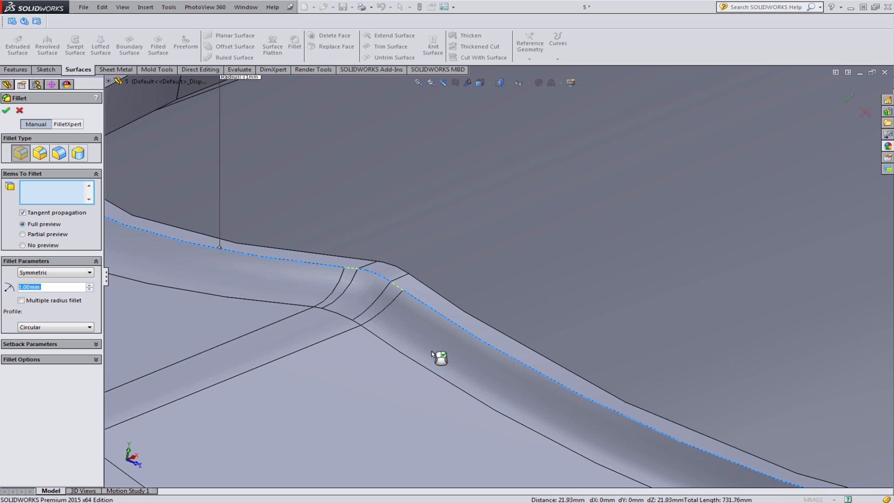
# Add the outer and inner upper corner edges at the cockpit rim's end nearest the small opening to the 1 mm fillet
pyautogui.scroll(10, 507, 362)
pyautogui.scroll(-10, 690, 126)
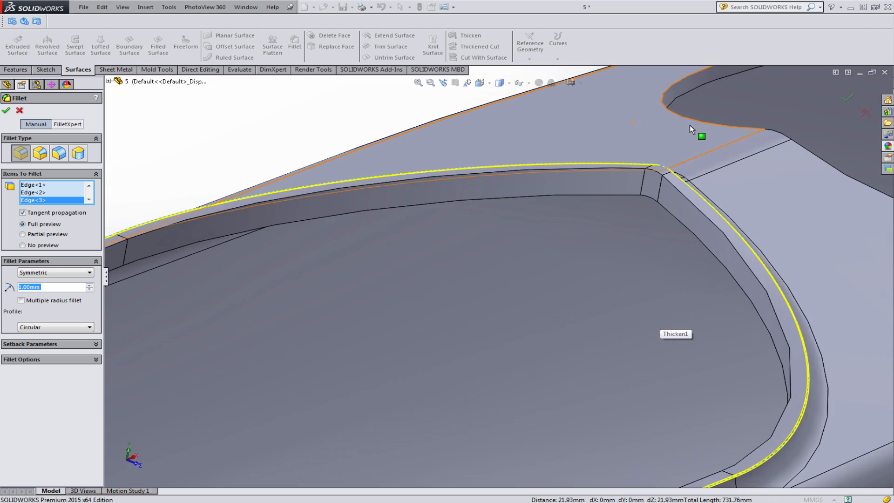
pyautogui.moveTo(475, 264); pyautogui.dragTo(425, 282, button='middle')
pyautogui.click(462, 238)
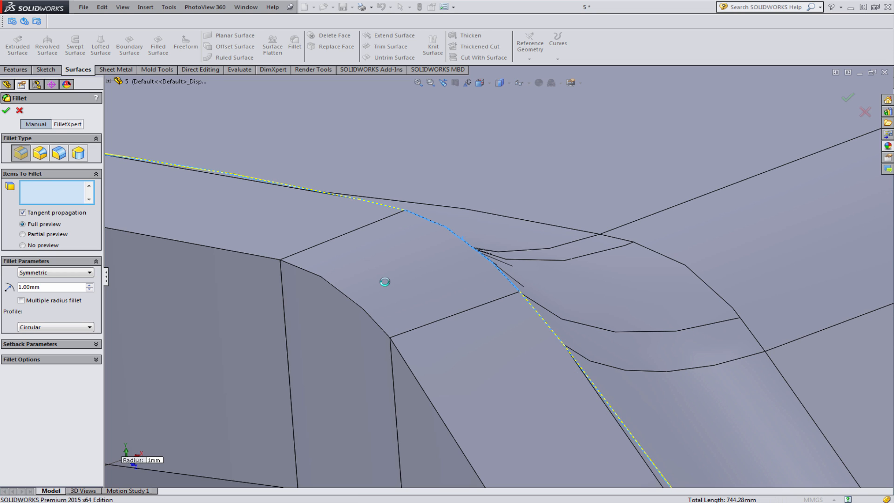
pyautogui.scroll(3, 384, 282)
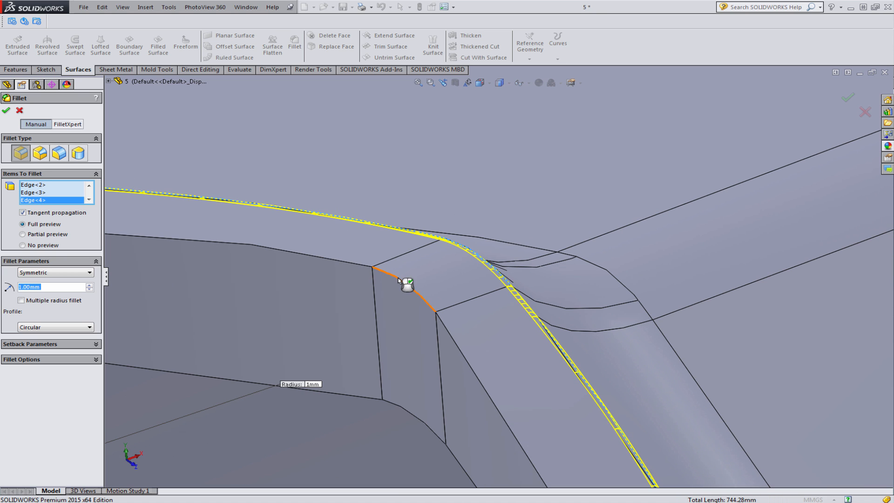
pyautogui.click(397, 278)
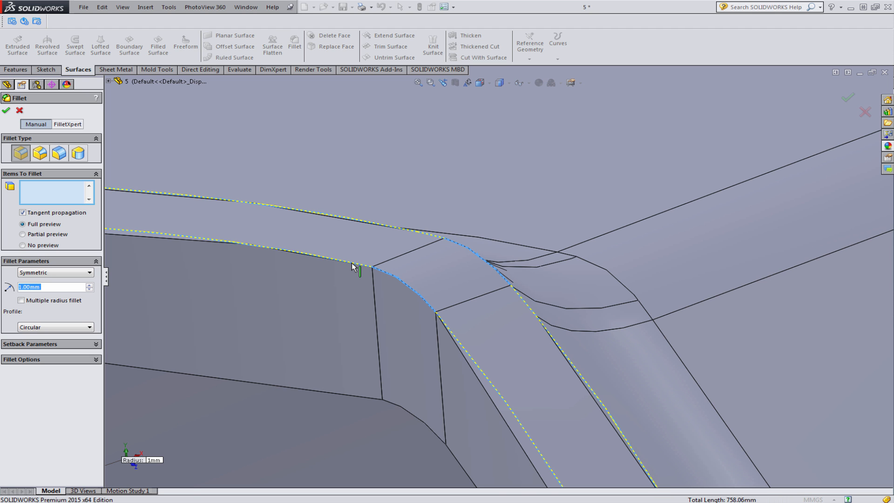
# Add the remaining inner upper edge at the rim's notched end and create the 1 mm fillet
pyautogui.scroll(12, 360, 273)
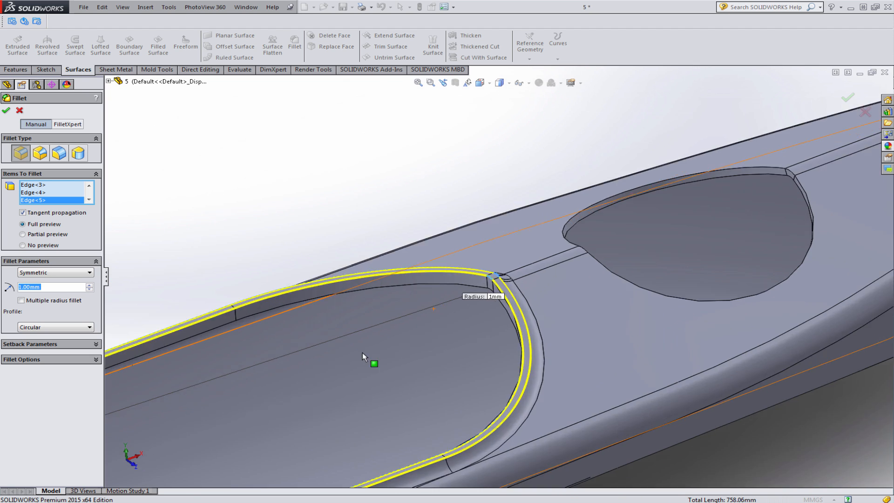
pyautogui.scroll(-5, 278, 332)
pyautogui.scroll(-6, 278, 329)
pyautogui.click(374, 295)
pyautogui.scroll(11, 738, 212)
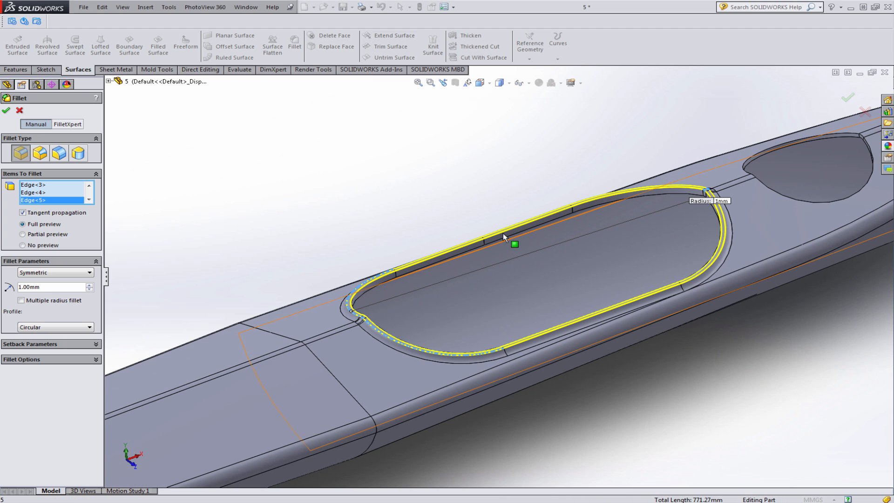
pyautogui.click(6, 111)
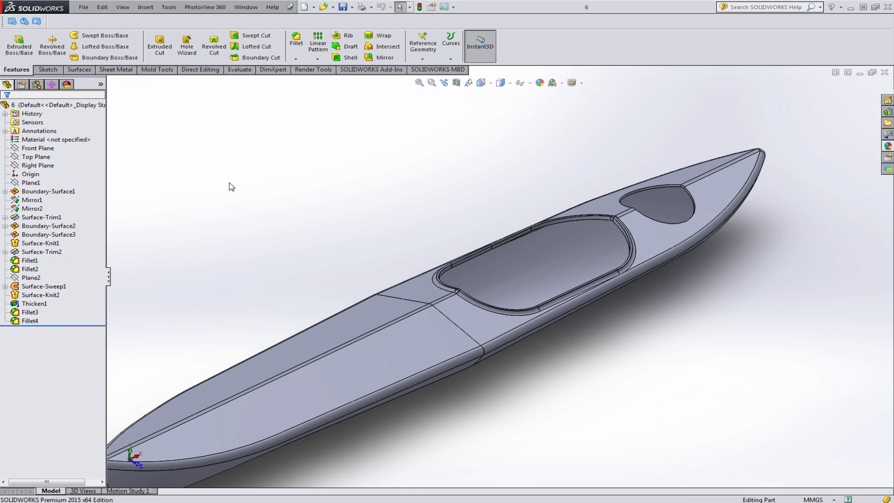
# Create a reference plane offset 50 mm above the Top Plane
pyautogui.click(40, 157)
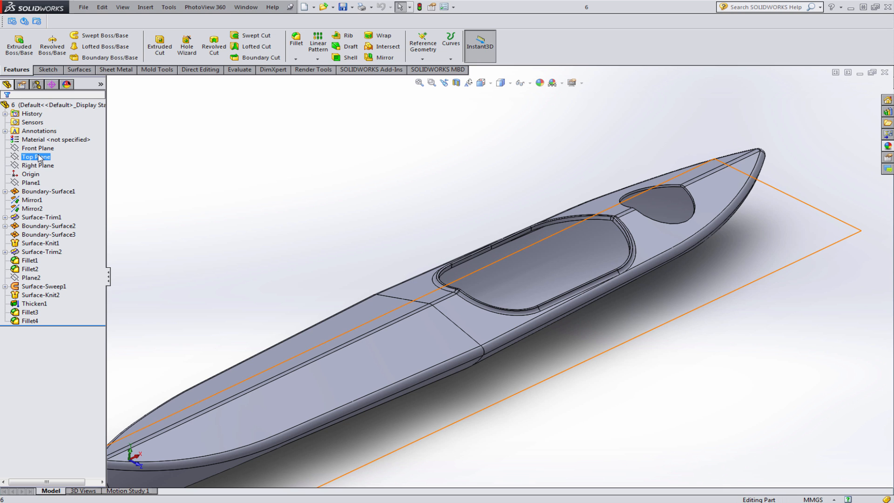
pyautogui.click(422, 57)
pyautogui.click(434, 68)
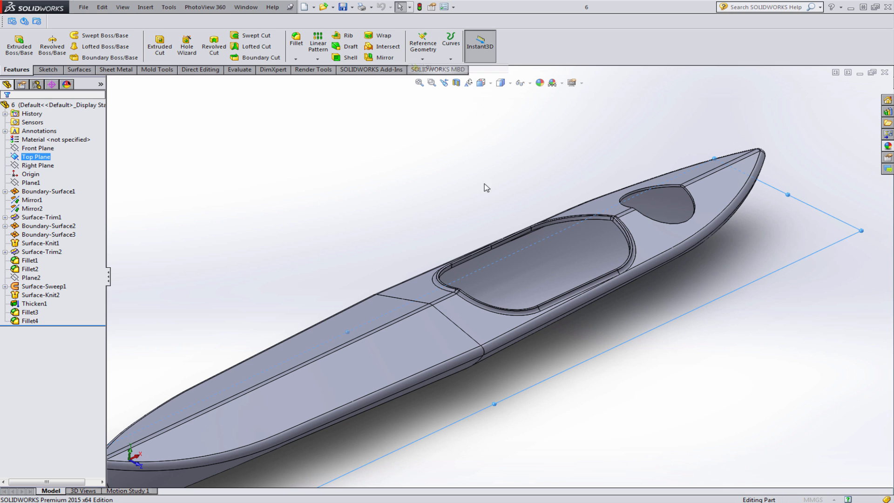
pyautogui.moveTo(437, 232); pyautogui.dragTo(422, 205, button='middle')
pyautogui.scroll(2, 439, 244)
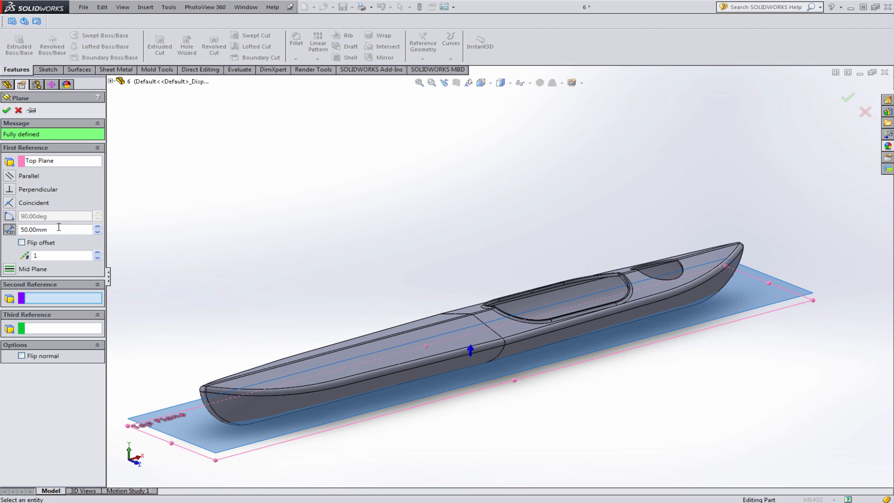
pyautogui.press('Return')
pyautogui.click(6, 110)
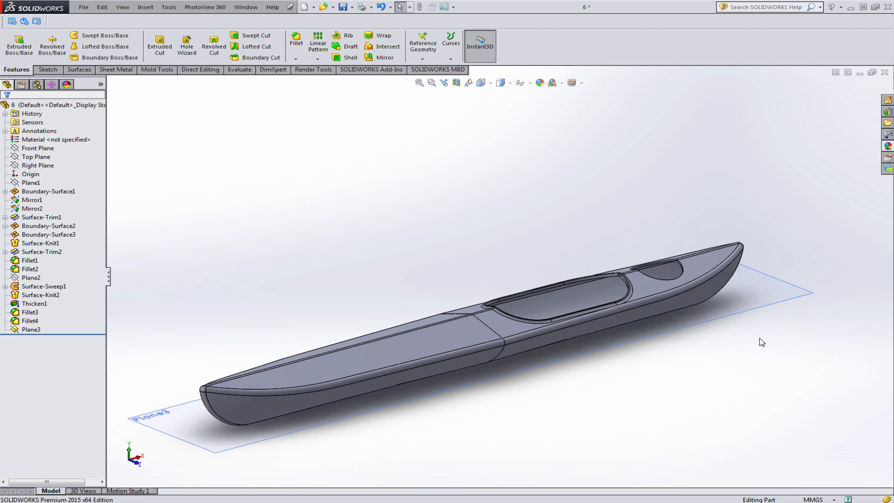
# Start a sketch on the new offset plane and draw a line across the hull between the cockpit and the small opening
pyautogui.scroll(-1, 747, 302)
pyautogui.click(749, 300)
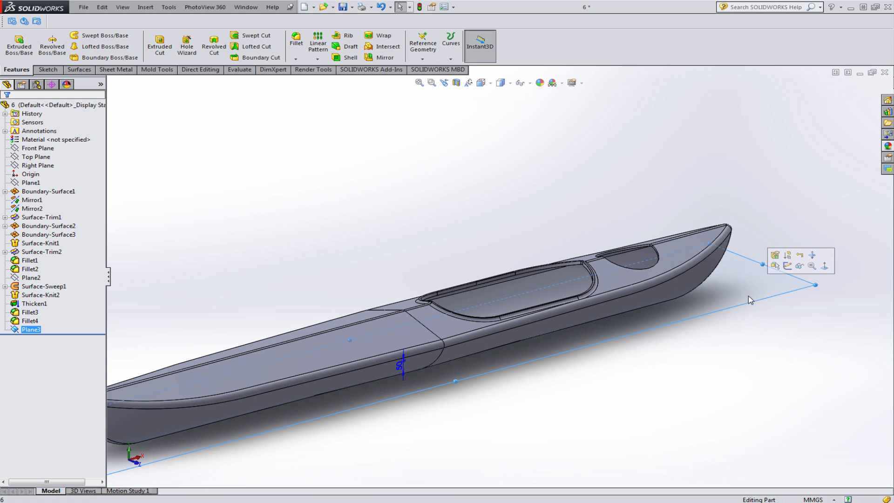
pyautogui.click(787, 265)
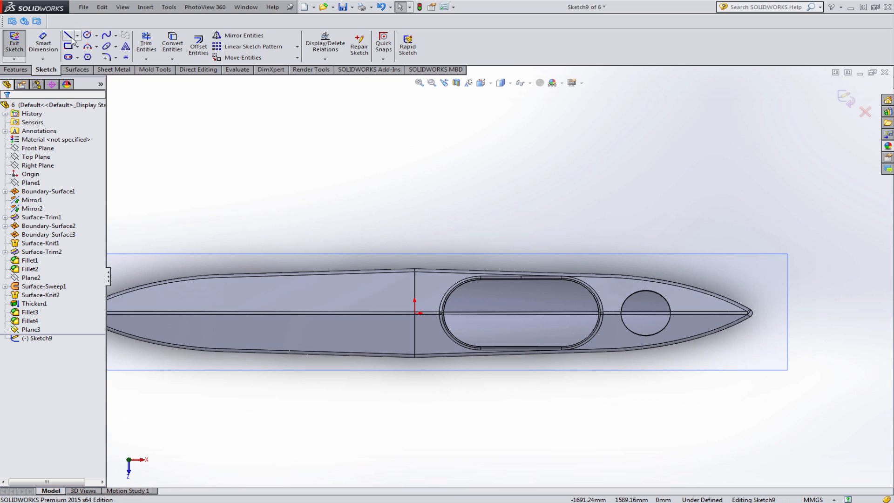
pyautogui.click(603, 245)
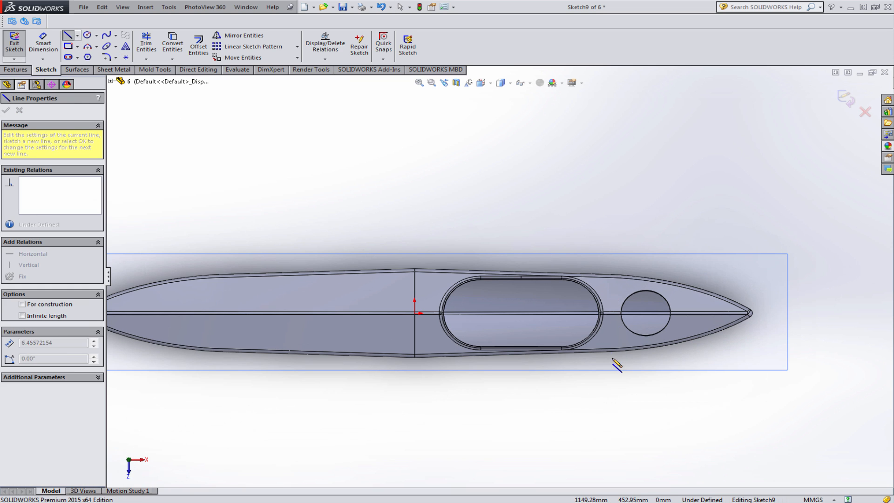
pyautogui.click(609, 378)
pyautogui.press('Escape')
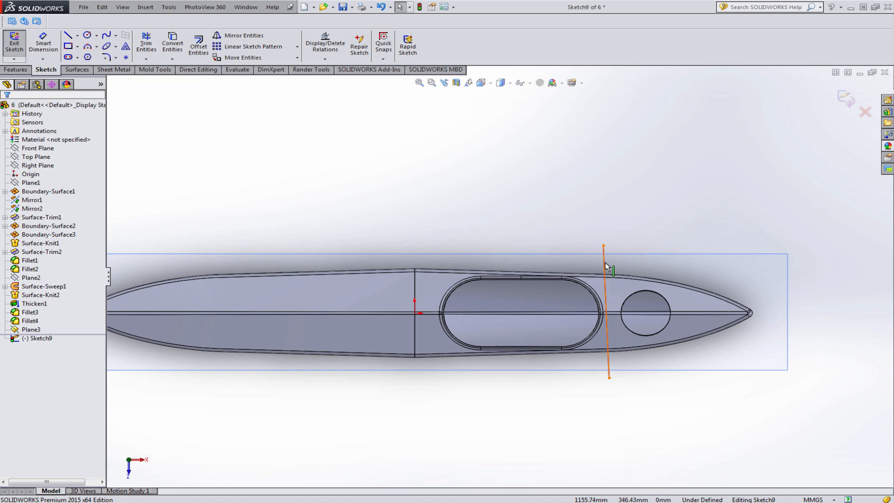
# Make the sketched line vertical and shift it slightly away from the cockpit rim toward the small opening
pyautogui.click(605, 265)
pyautogui.click(629, 217)
pyautogui.click(609, 235)
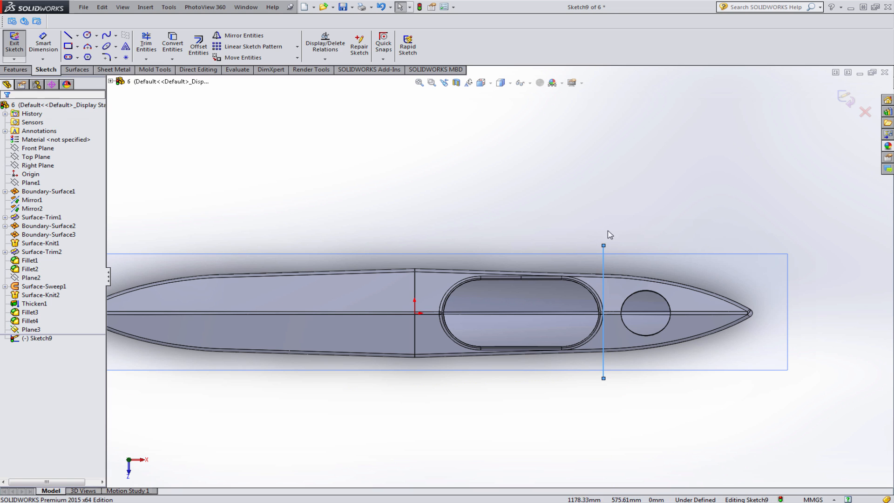
pyautogui.moveTo(623, 270); pyautogui.dragTo(611, 274)
pyautogui.click(534, 186)
# Dimension the line's distance from the origin as 1188 mm
pyautogui.click(43, 44)
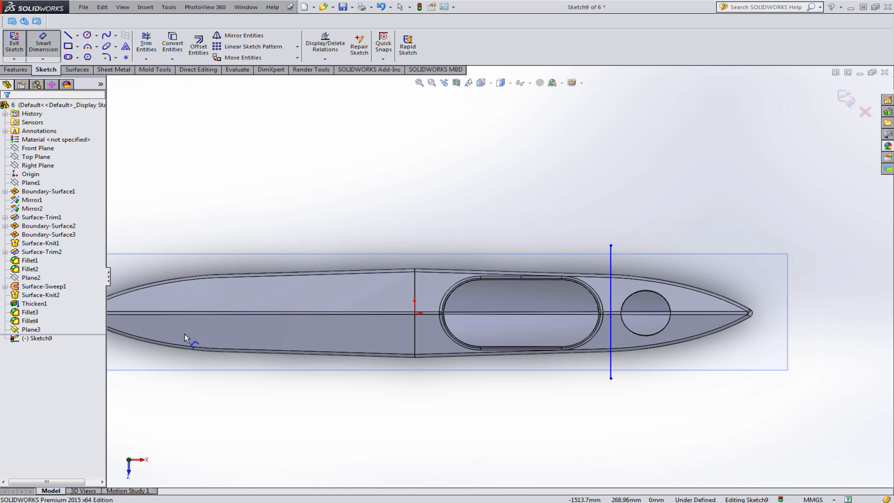
pyautogui.click(415, 314)
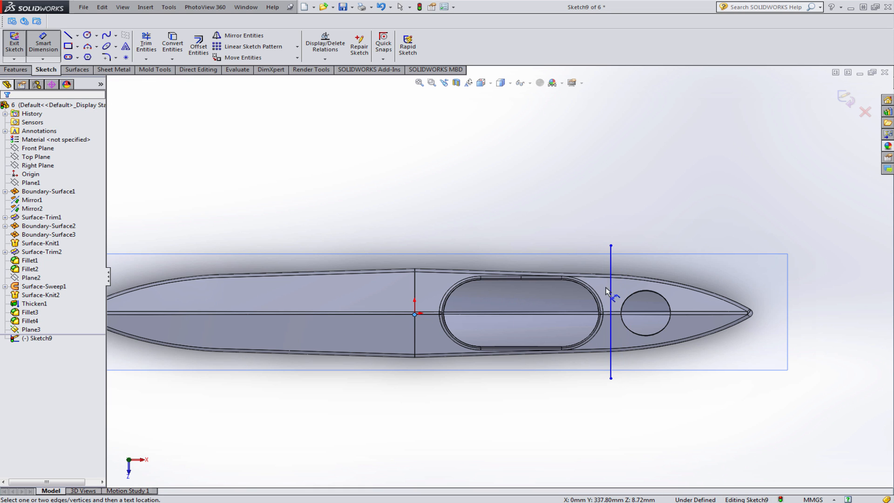
pyautogui.click(611, 274)
pyautogui.click(537, 397)
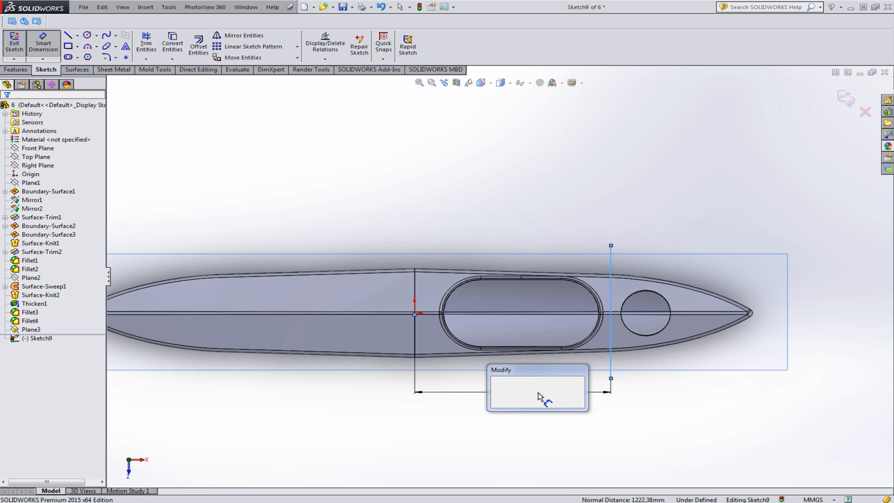
pyautogui.write('1188.00mm')
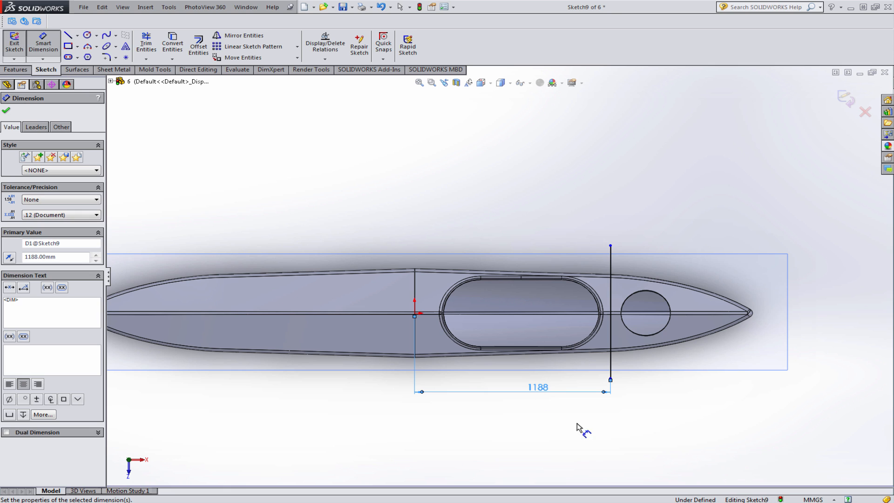
pyautogui.click(592, 431)
# Sketch two lines about 1204 mm long across the hull's closed deck and give both a vertical relation
pyautogui.click(68, 36)
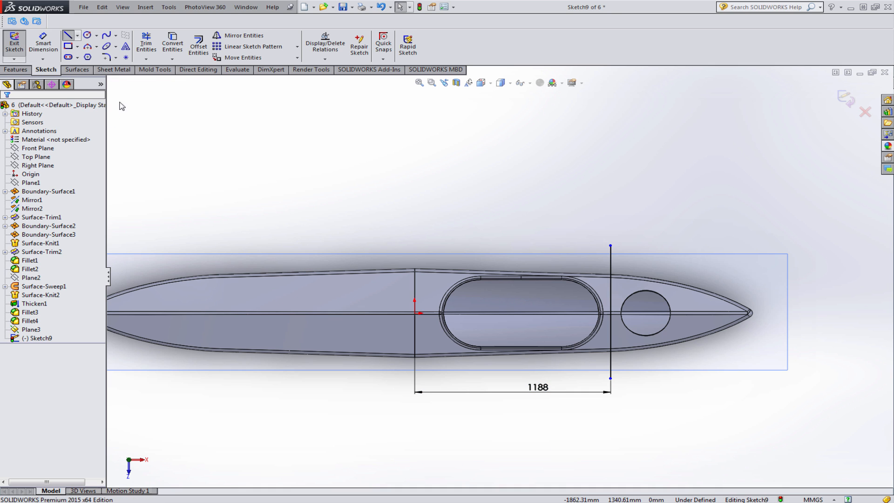
pyautogui.moveTo(211, 229); pyautogui.dragTo(211, 407)
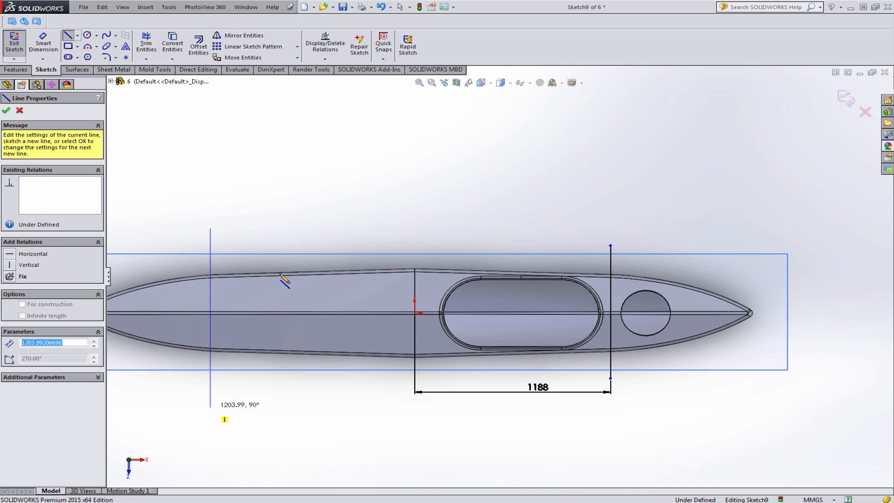
pyautogui.press('Escape')
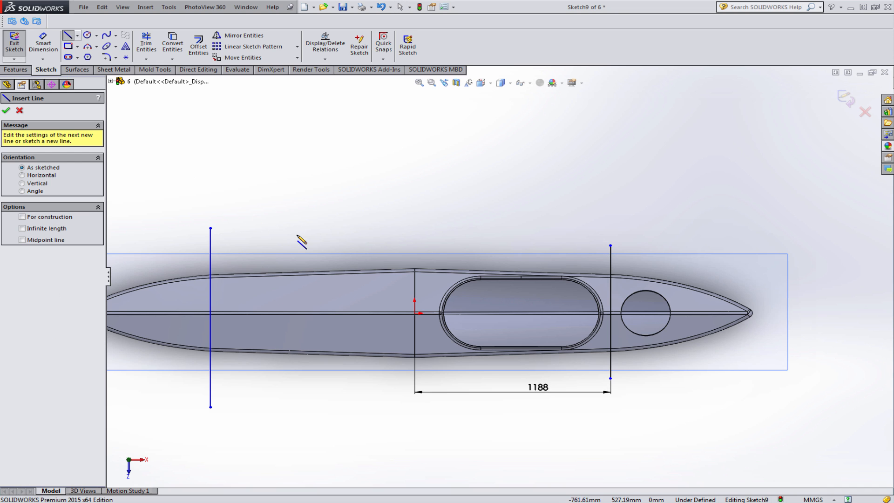
pyautogui.moveTo(299, 228); pyautogui.dragTo(299, 407)
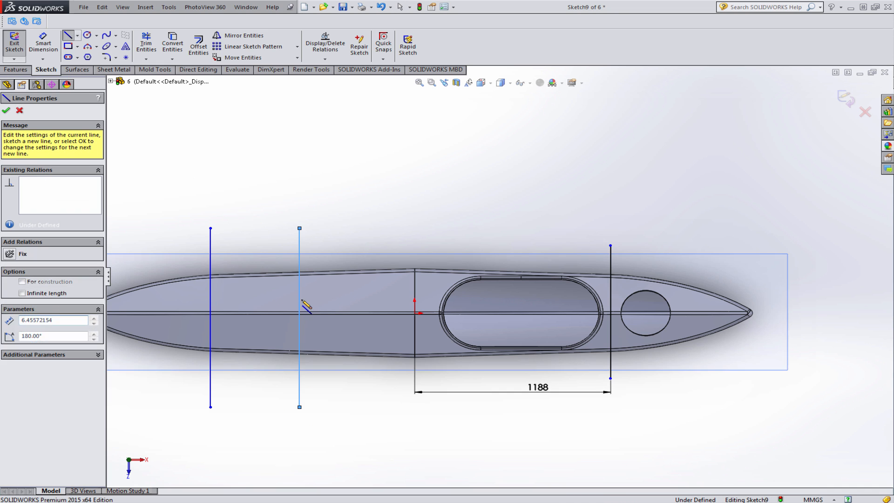
pyautogui.press('Escape')
pyautogui.moveTo(337, 229); pyautogui.dragTo(177, 199)
pyautogui.click(222, 159)
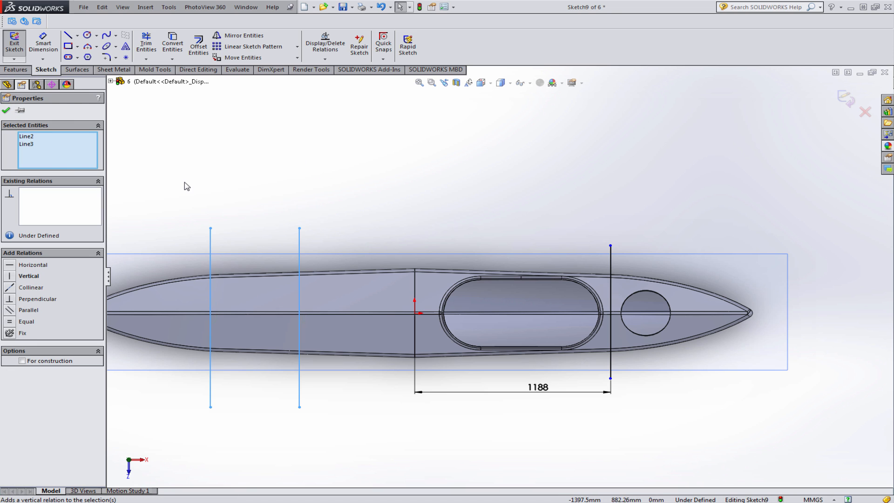
pyautogui.click(184, 182)
# Set the spacing between the two vertical lines on the closed deck to 600 mm
pyautogui.click(43, 44)
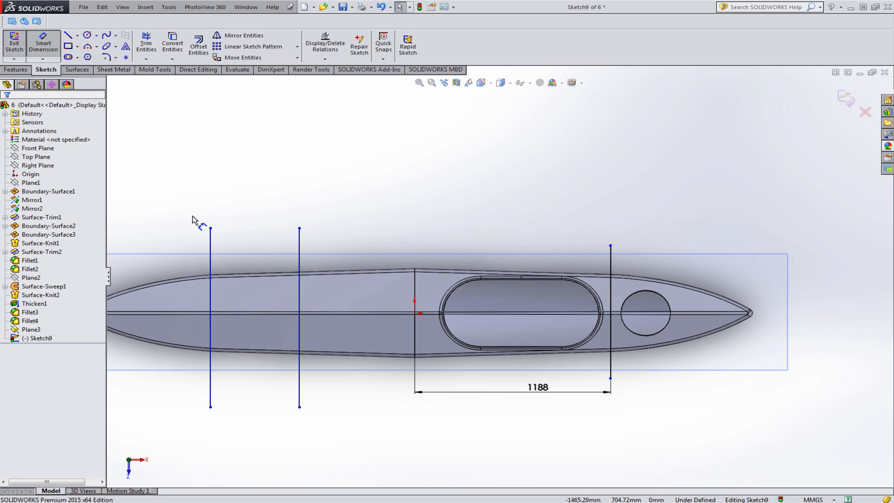
pyautogui.click(211, 243)
pyautogui.click(299, 238)
pyautogui.click(256, 215)
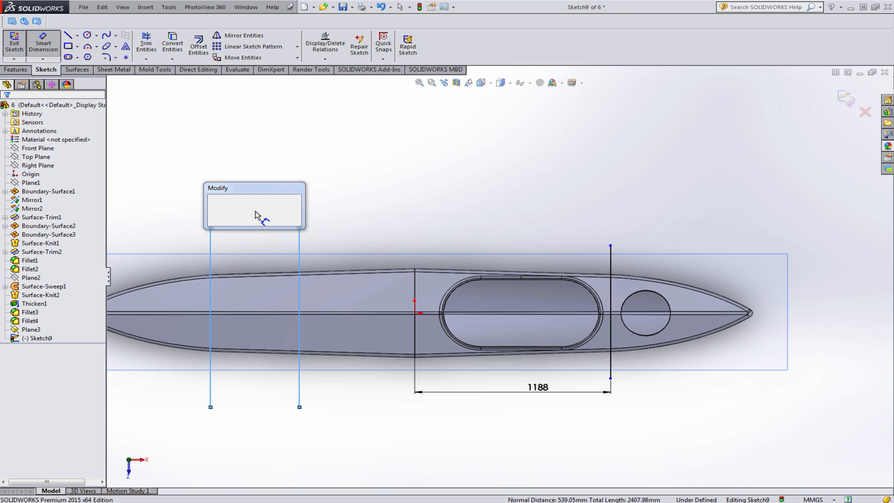
pyautogui.press('Return')
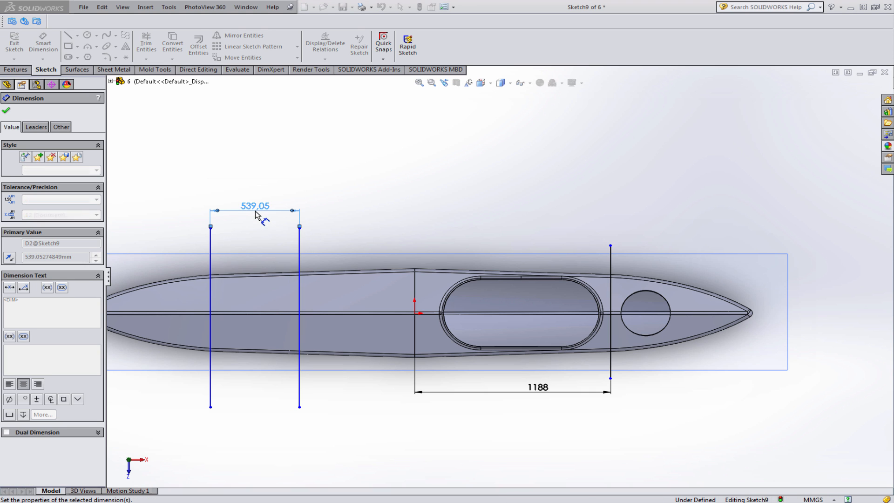
pyautogui.click(318, 175)
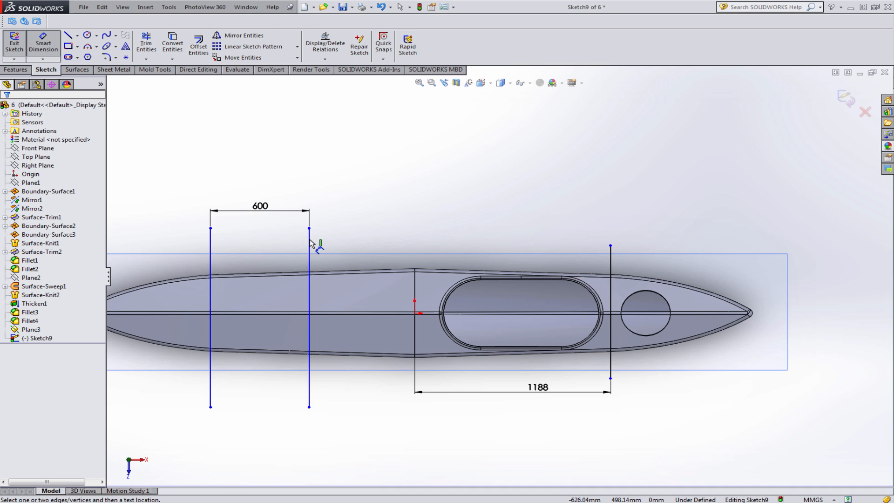
# Set the distance from the origin to the nearer of the two closed-deck lines to 1000 mm
pyautogui.click(310, 243)
pyautogui.click(414, 314)
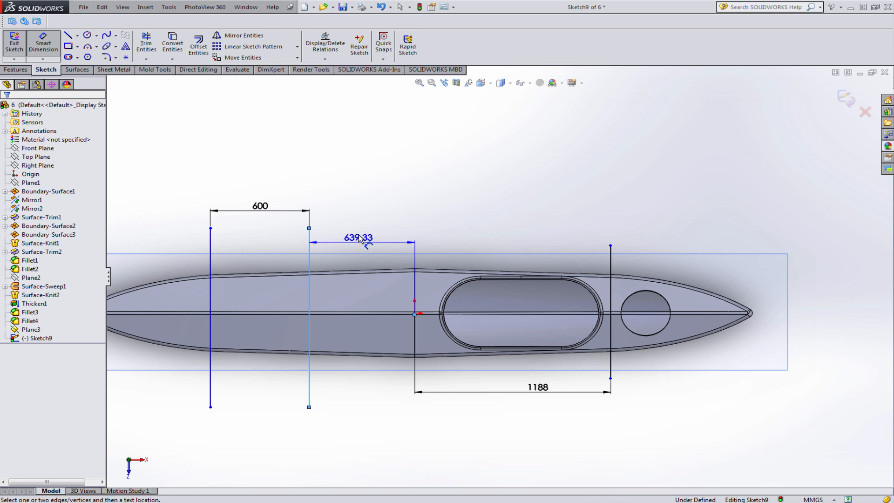
pyautogui.click(360, 231)
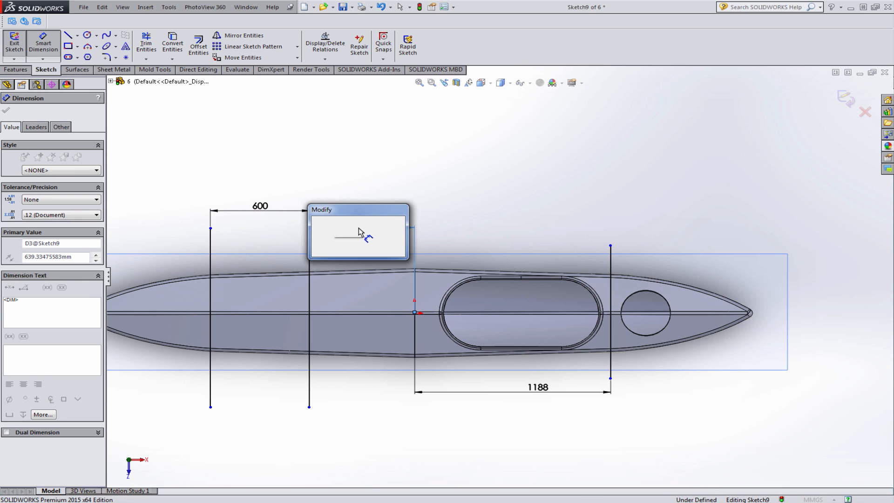
pyautogui.write('1000')
pyautogui.press('Return')
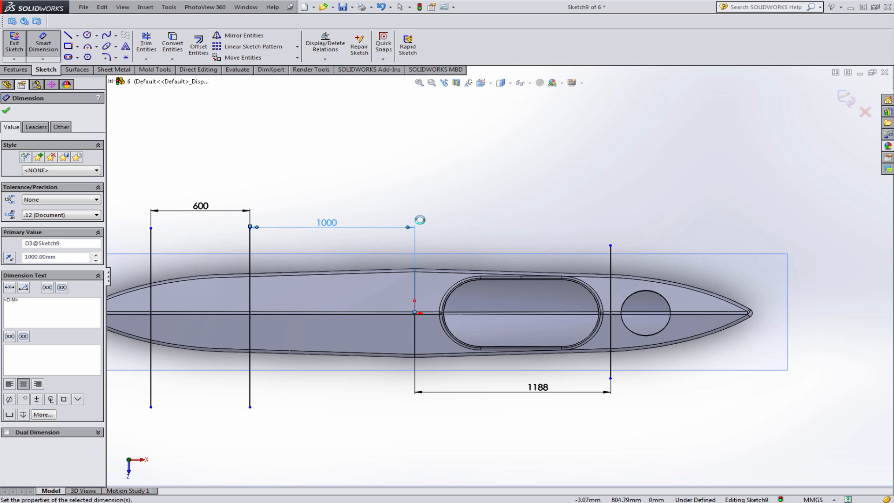
pyautogui.press('Escape')
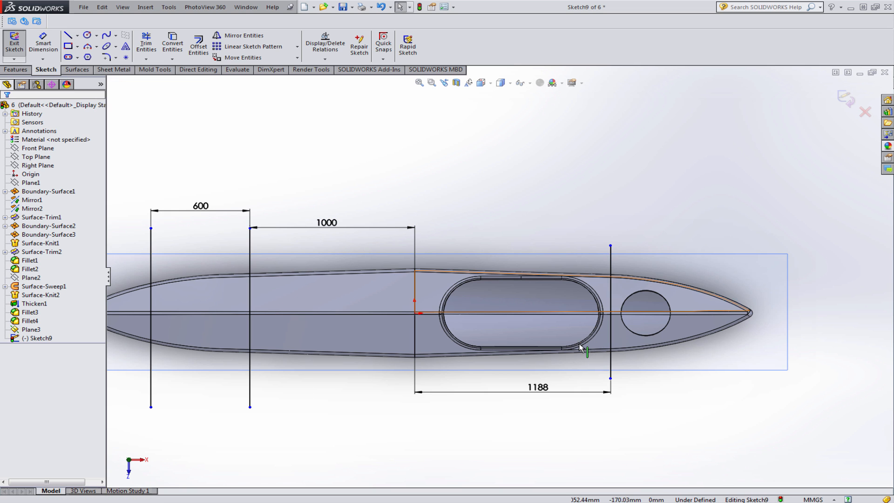
# Create a Rib from the three sketched lines, 10 mm thick on both sides, natural type, with the material side flipped
pyautogui.moveTo(580, 347)
pyautogui.mouseDown(button='middle')
pyautogui.moveTo(613, 245)
pyautogui.moveTo(630, 264)
pyautogui.moveTo(600, 302)
pyautogui.mouseUp(button='middle')
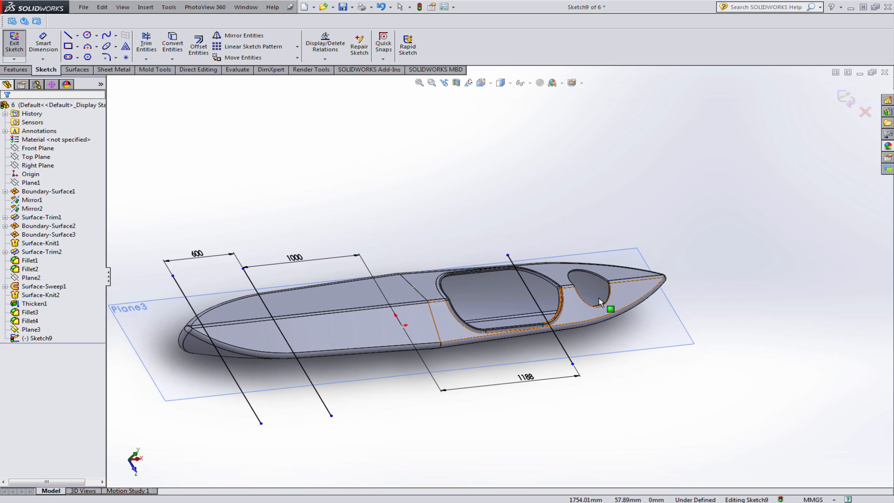
pyautogui.scroll(-5, 601, 302)
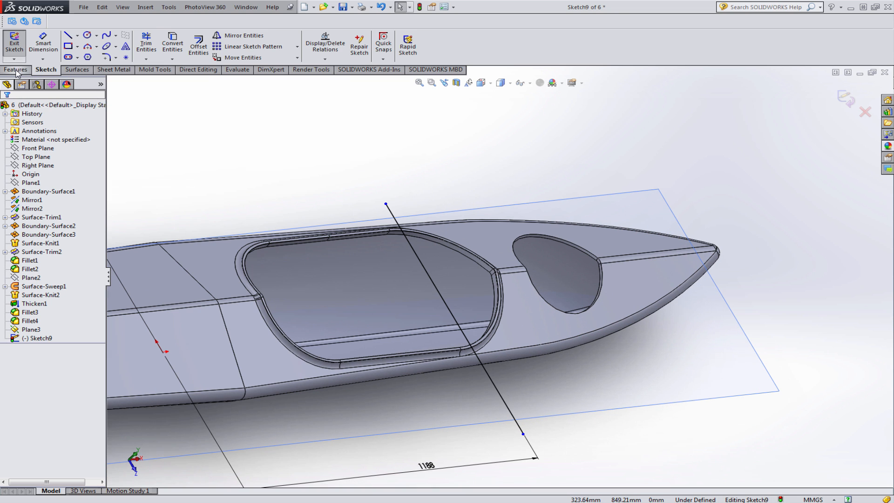
pyautogui.click(16, 70)
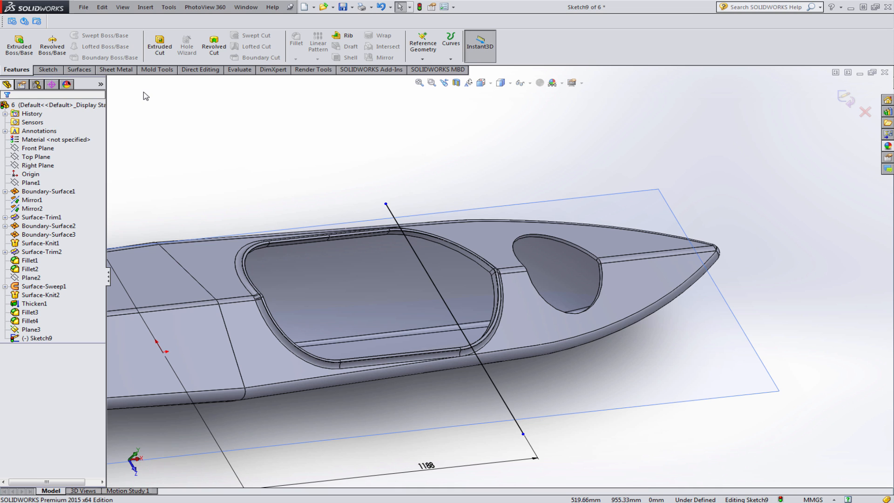
pyautogui.click(348, 37)
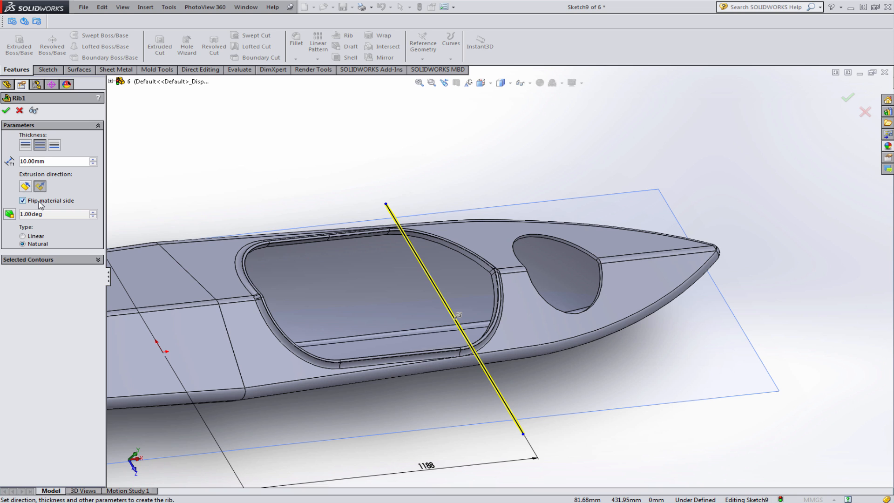
pyautogui.click(6, 112)
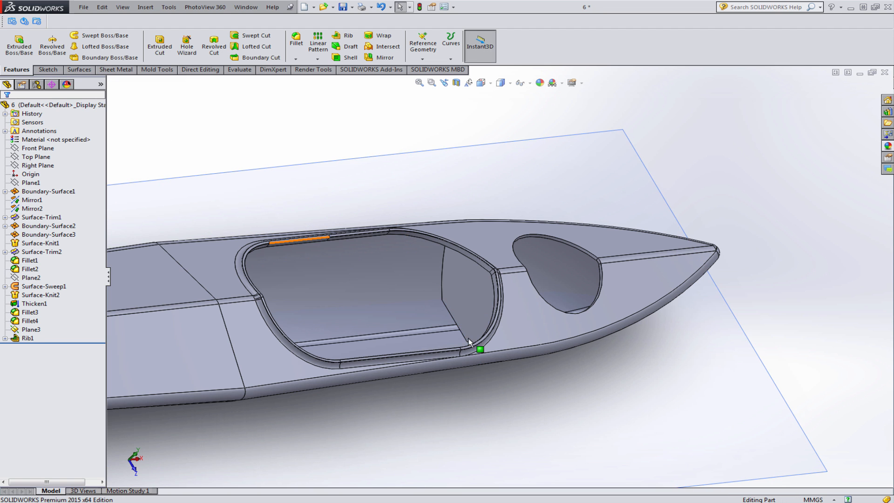
# Examine the rib wall inside the hull behind the cockpit opening and the overall kayak from several angles
pyautogui.moveTo(480, 345); pyautogui.dragTo(456, 279, button='middle')
pyautogui.click(457, 279)
pyautogui.moveTo(535, 298); pyautogui.dragTo(497, 281, button='middle')
pyautogui.click(794, 189)
pyautogui.scroll(6, 433, 337)
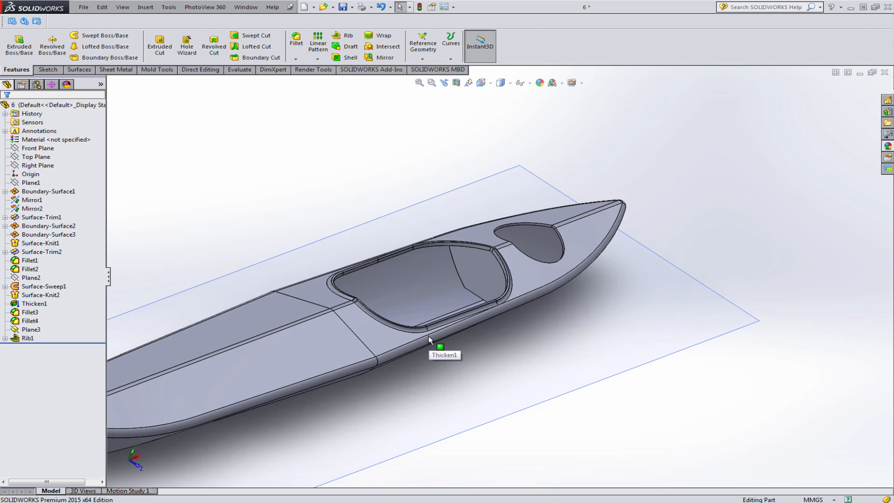
pyautogui.scroll(-1, 447, 328)
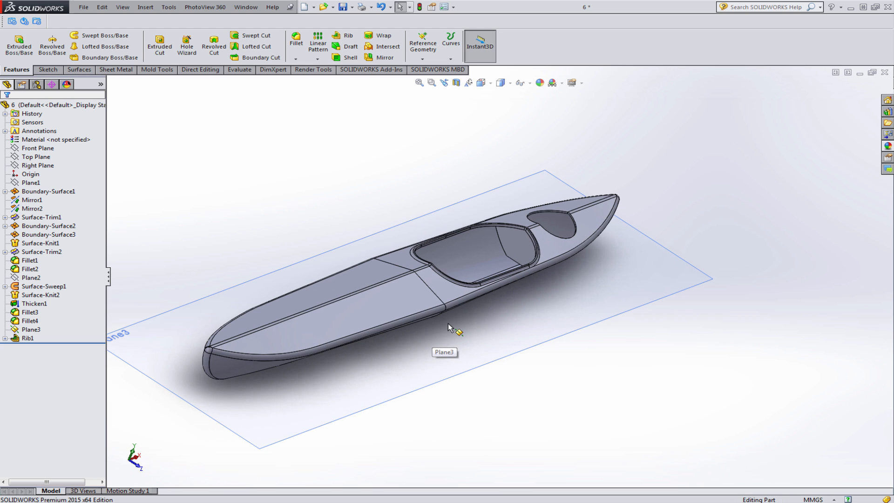
pyautogui.moveTo(331, 303); pyautogui.dragTo(315, 302, button='middle')
# Start a sketch on the Right Plane
pyautogui.click(37, 165)
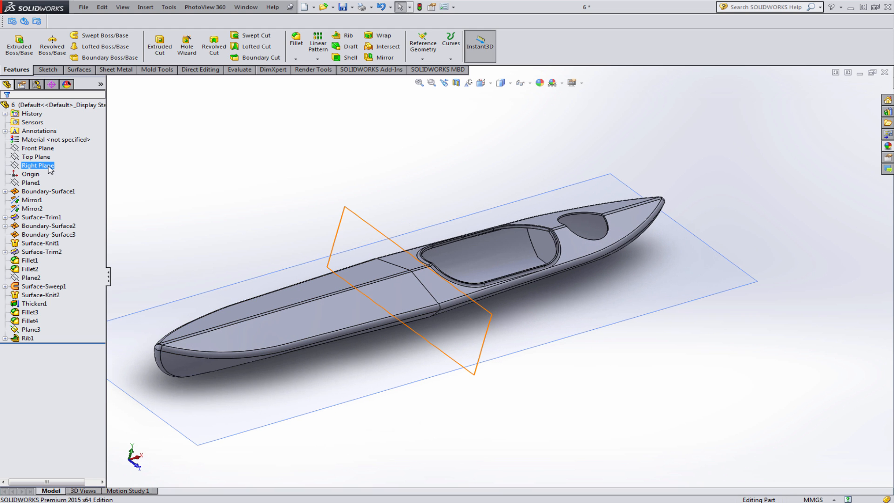
pyautogui.click(66, 152)
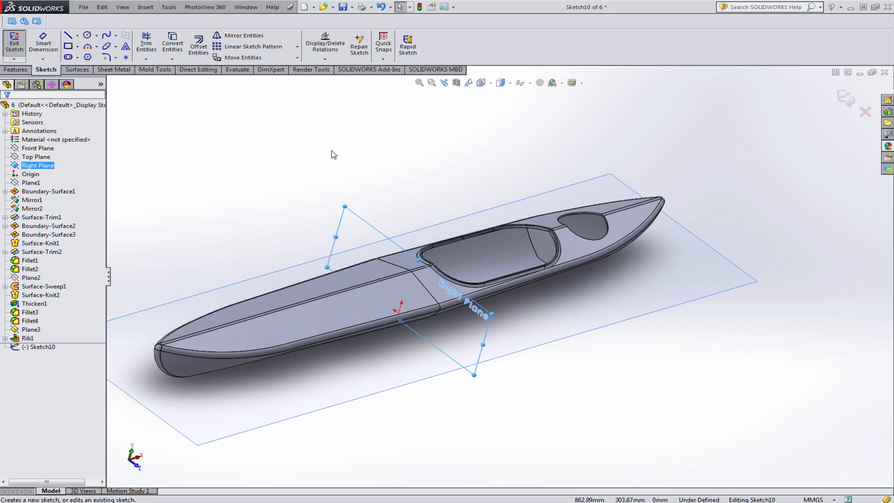
# Turn on a section view of the kayak at the Right Plane and exit the empty sketch
pyautogui.click(456, 82)
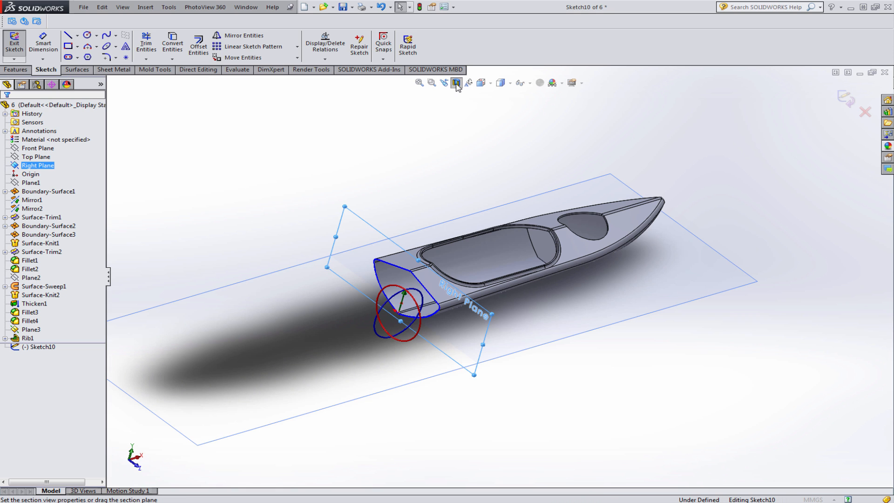
pyautogui.click(839, 103)
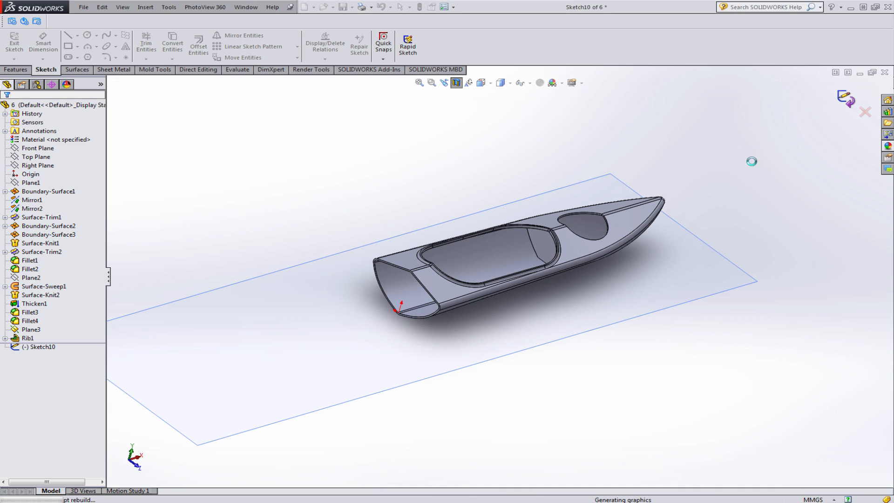
pyautogui.hotkey('ctrl', '1')
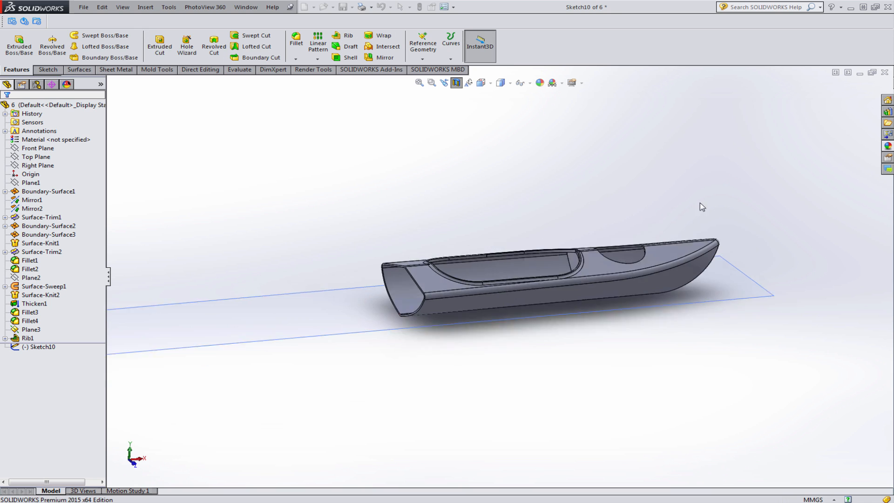
pyautogui.moveTo(629, 235); pyautogui.dragTo(690, 275, button='middle')
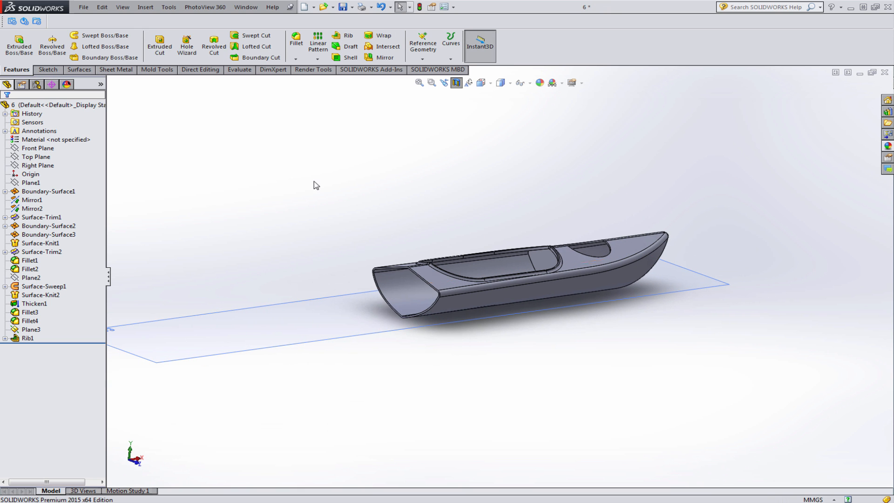
# Start a sketch on the Right Plane and draw a horizontal line along Plane3 across the lower part of the hull section
pyautogui.click(46, 165)
pyautogui.click(56, 150)
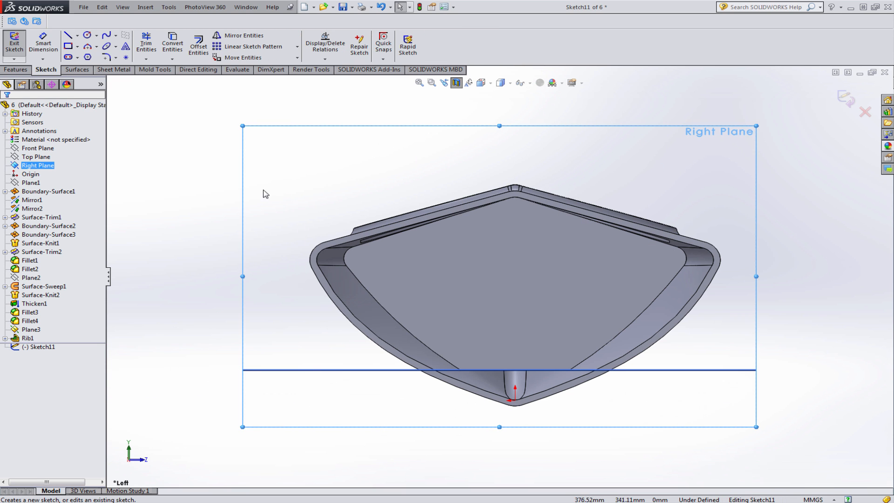
pyautogui.click(218, 225)
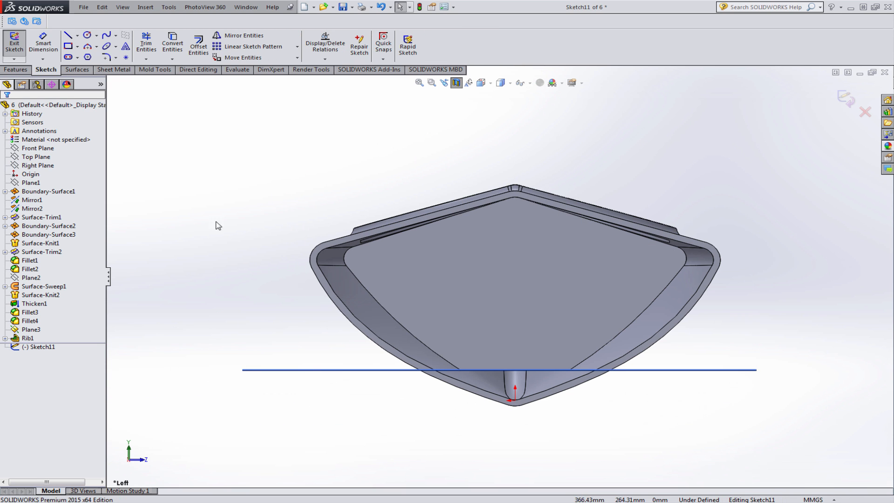
pyautogui.click(69, 37)
pyautogui.click(396, 370)
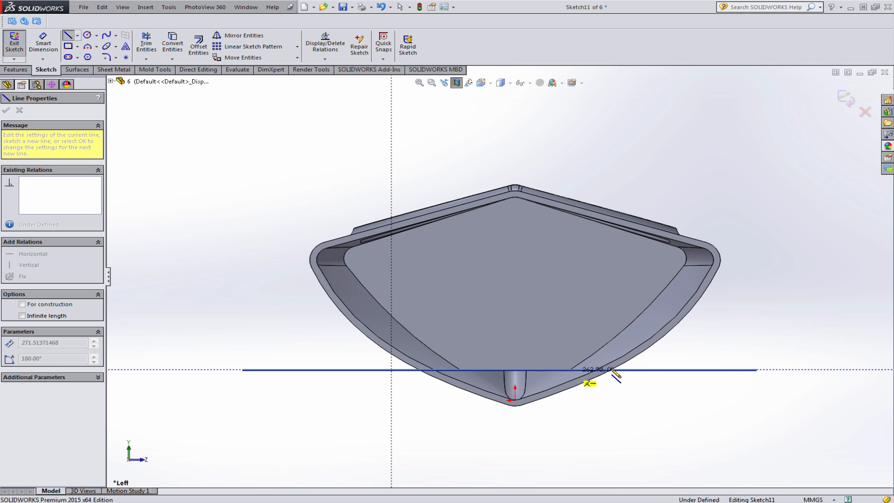
pyautogui.click(635, 370)
pyautogui.press('Escape')
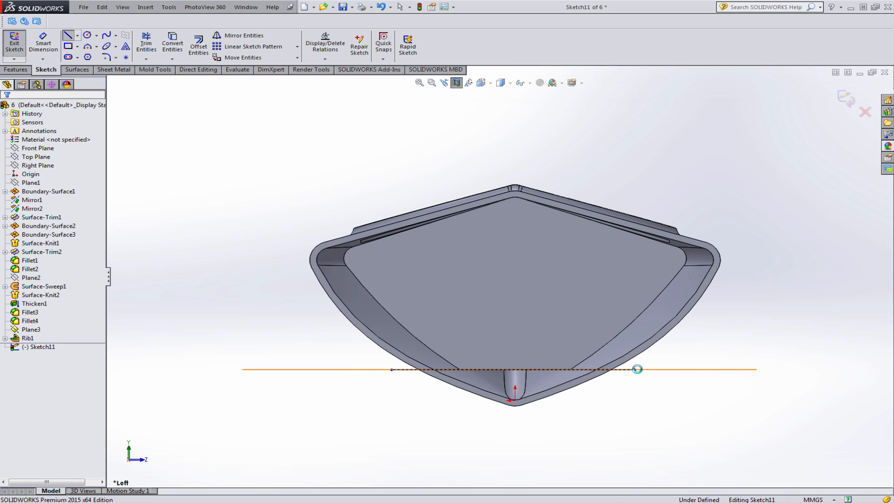
# Stretch both ends of the horizontal line well past the two sides of the hull section
pyautogui.moveTo(635, 369); pyautogui.dragTo(725, 371)
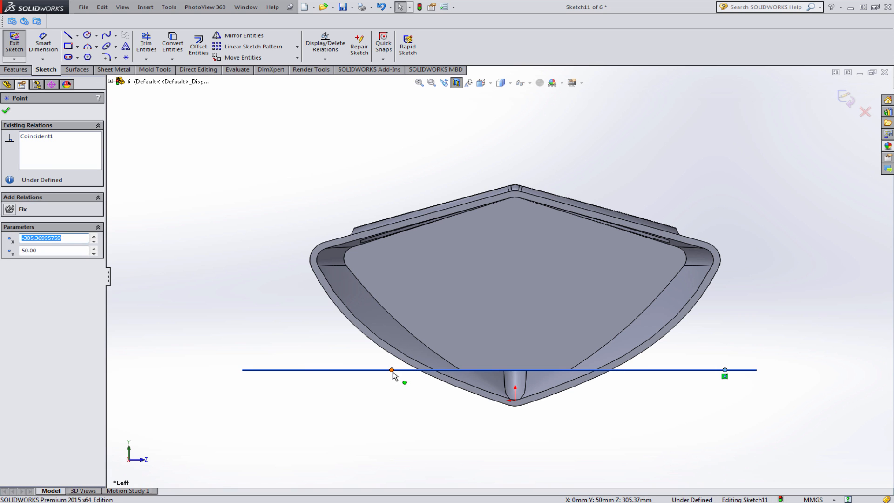
pyautogui.moveTo(391, 370)
pyautogui.mouseDown()
pyautogui.moveTo(248, 379)
pyautogui.moveTo(240, 370)
pyautogui.mouseUp()
pyautogui.click(213, 310)
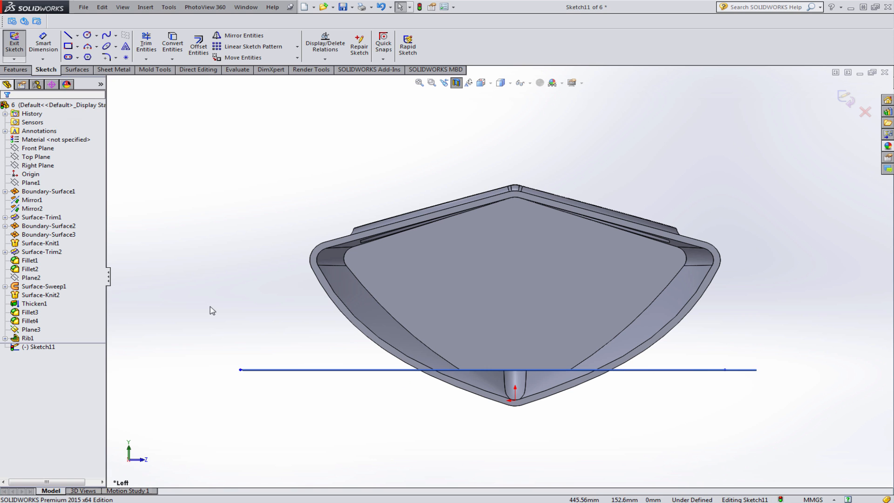
pyautogui.click(240, 369)
pyautogui.moveTo(208, 371); pyautogui.dragTo(206, 370)
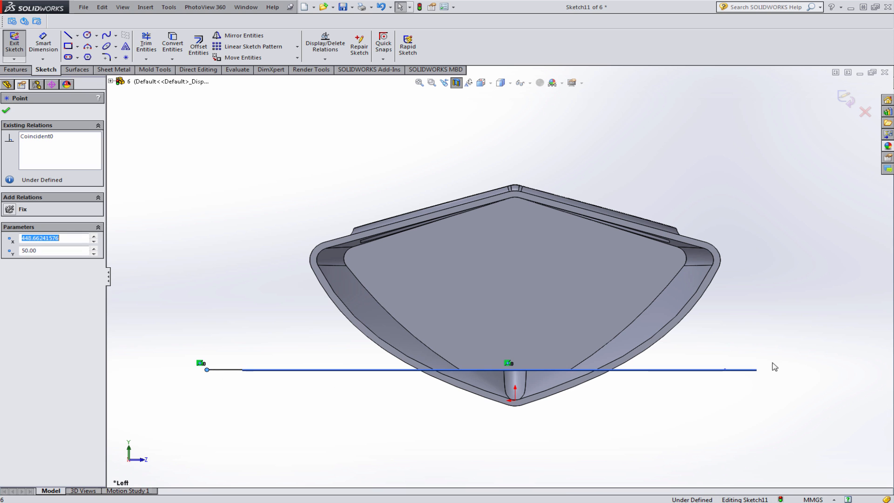
pyautogui.moveTo(756, 370); pyautogui.dragTo(816, 370)
pyautogui.click(798, 319)
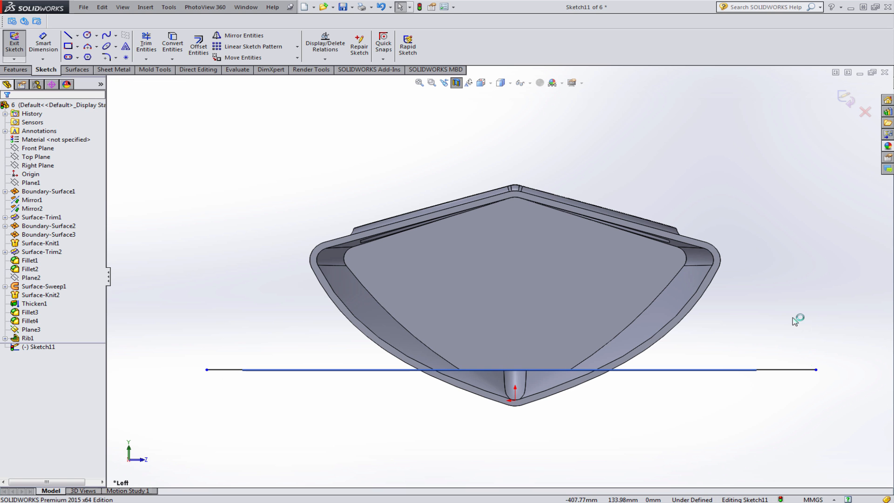
# Create a Rib from the horizontal line, 10 mm thick on both sides, linear type, with the extrusion direction normal to the sketch
pyautogui.moveTo(439, 324); pyautogui.dragTo(413, 336, button='middle')
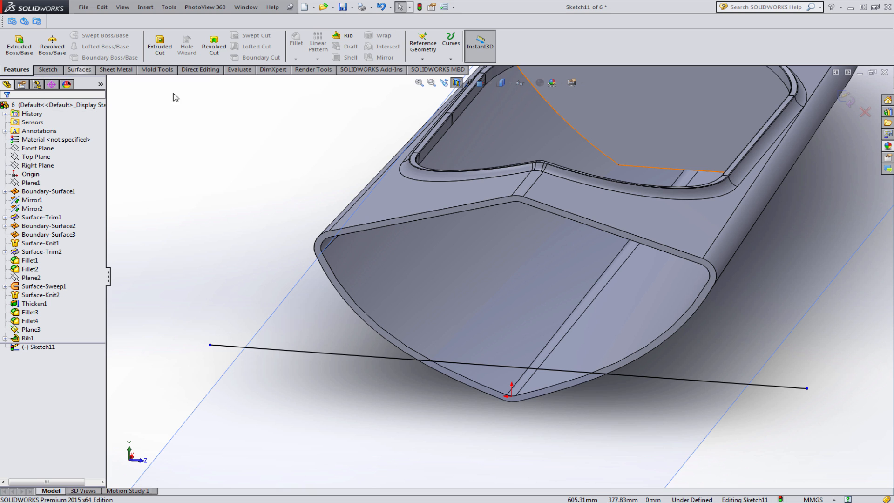
pyautogui.click(345, 38)
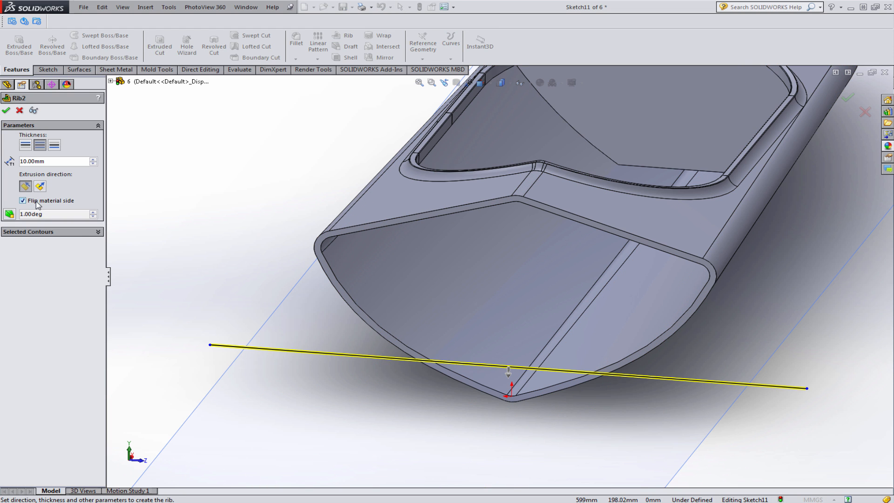
pyautogui.click(41, 187)
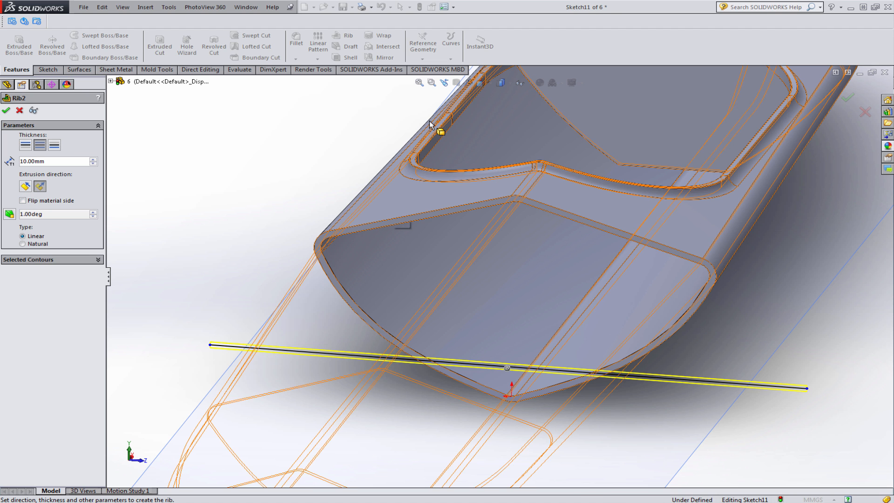
pyautogui.moveTo(474, 85); pyautogui.dragTo(326, 345, button='middle')
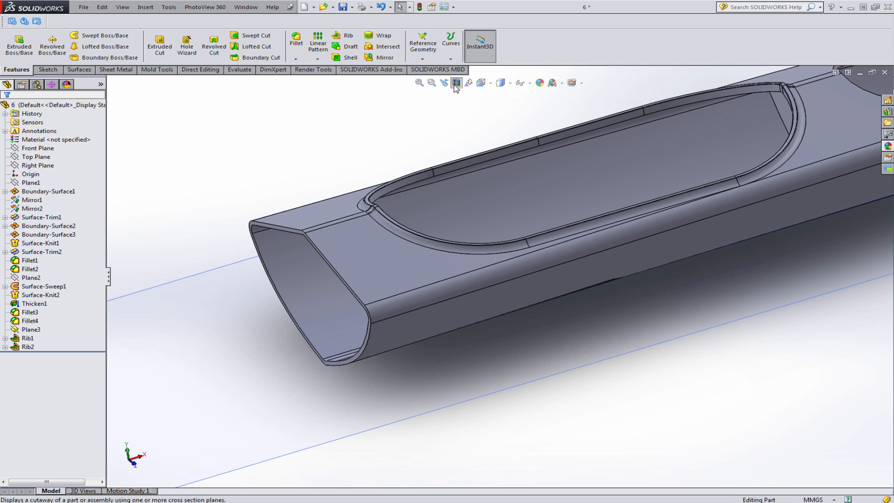
# Turn off the section view and inspect the floor rib through the cockpit opening
pyautogui.scroll(-2, 439, 128)
pyautogui.scroll(-2, 262, 280)
pyautogui.moveTo(262, 279); pyautogui.dragTo(375, 326, button='middle')
pyautogui.click(437, 285)
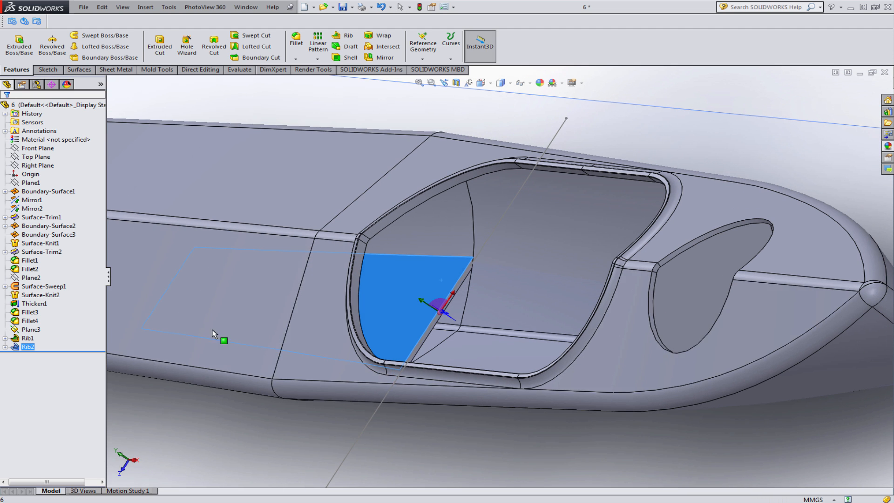
pyautogui.click(28, 347)
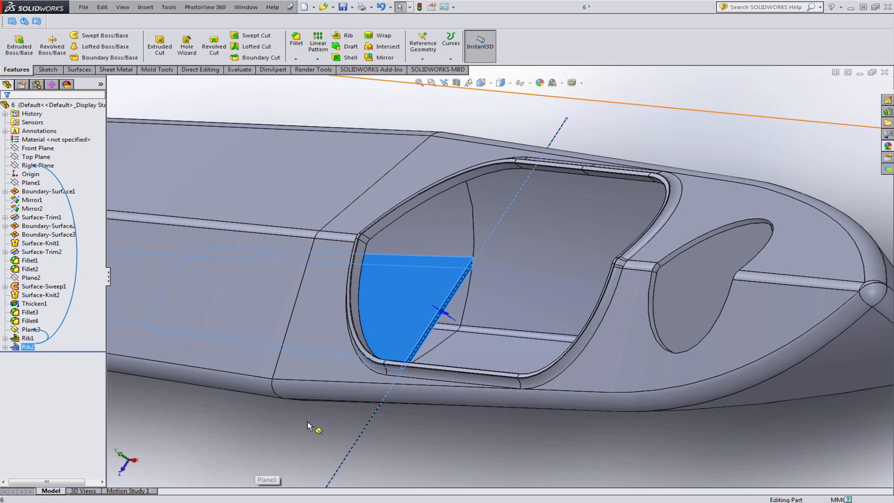
# Start a sketch on the narrow end face of the floor rib in the cockpit and convert the face's outline into sketch entities
pyautogui.click(437, 319)
pyautogui.scroll(-3, 440, 321)
pyautogui.click(437, 320)
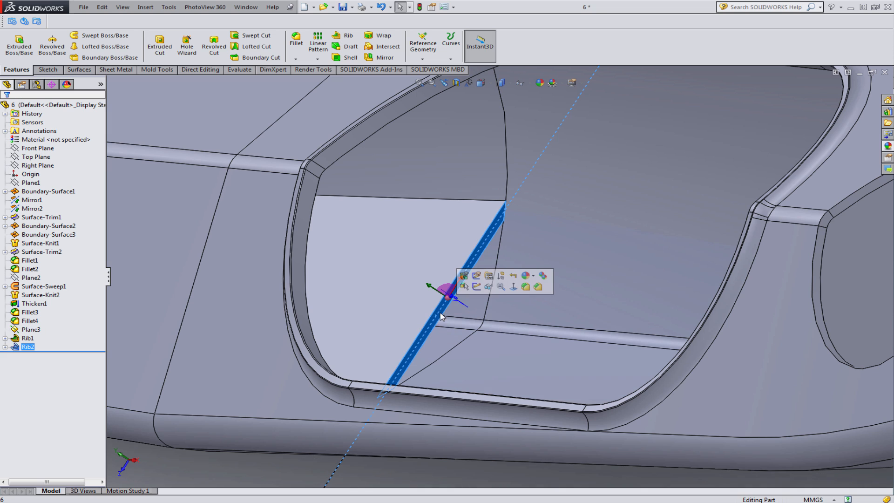
pyautogui.click(476, 292)
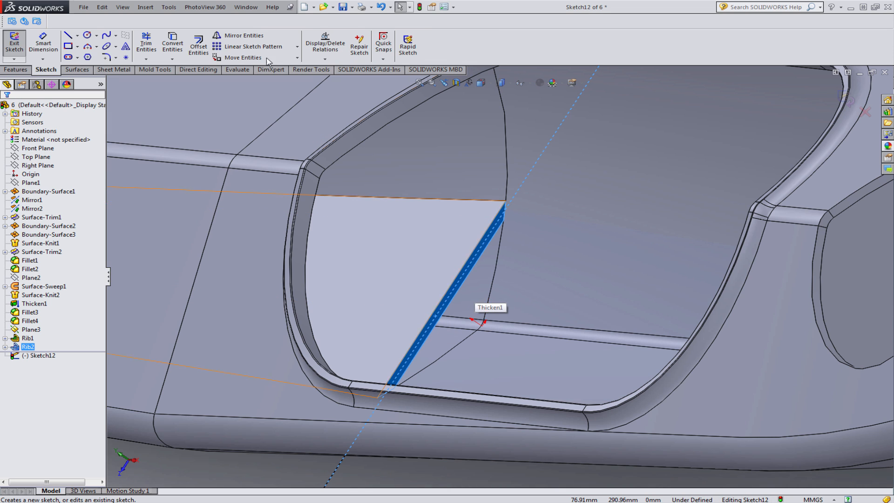
pyautogui.click(173, 44)
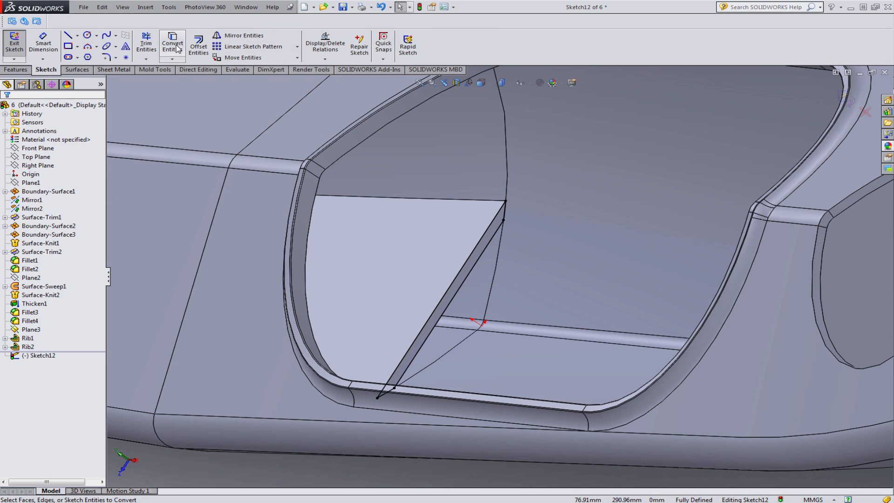
# Extrude the converted outline as a boss with the Up To Next end condition and merged result, continuing the floor beneath the cockpit
pyautogui.click(16, 70)
pyautogui.click(19, 44)
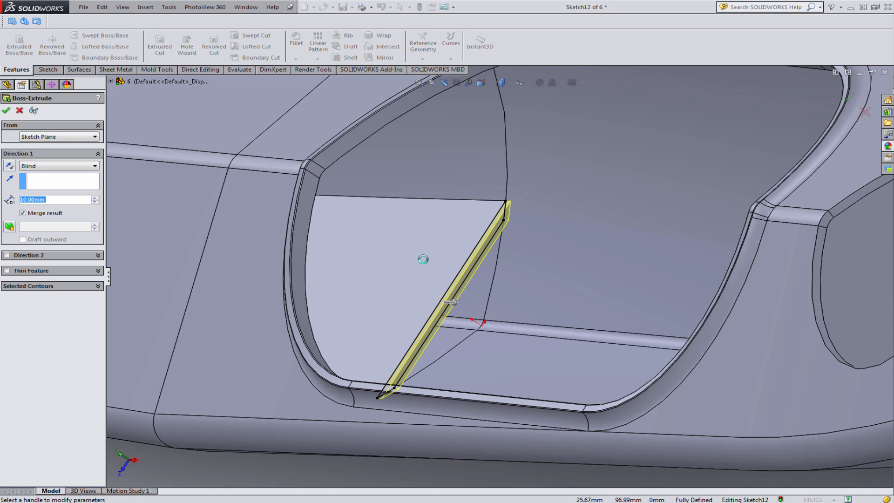
pyautogui.click(72, 167)
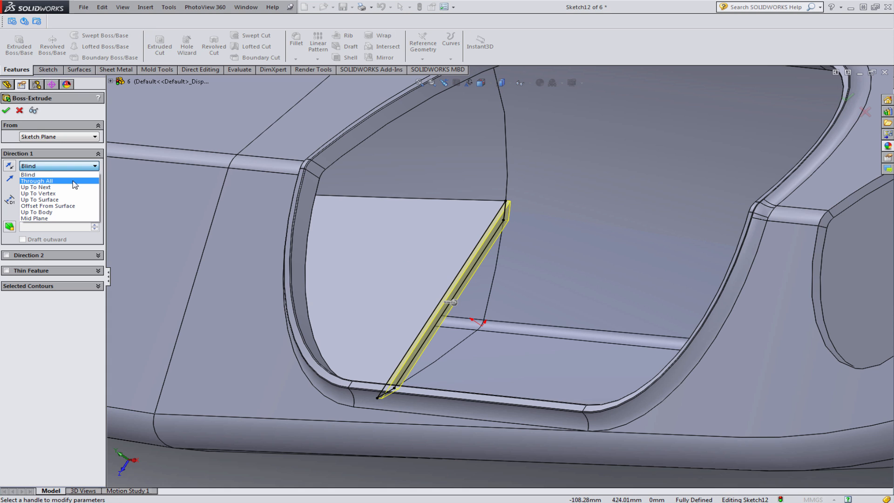
pyautogui.click(74, 187)
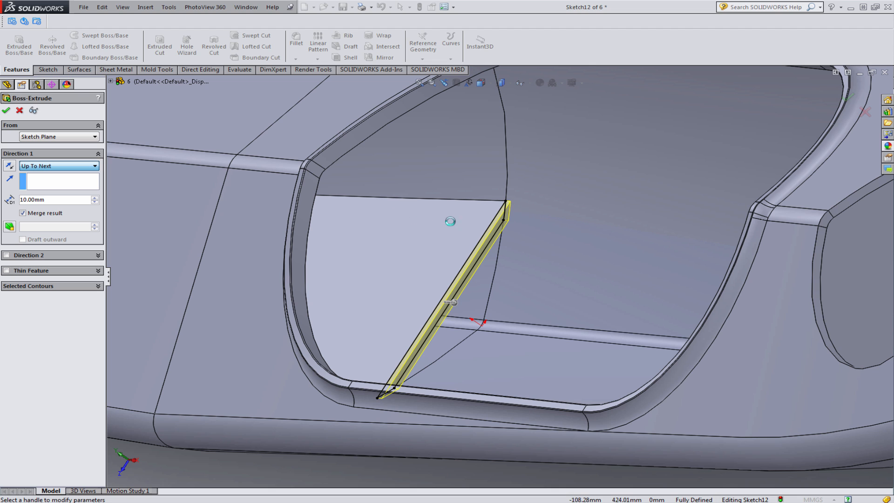
pyautogui.scroll(5, 699, 247)
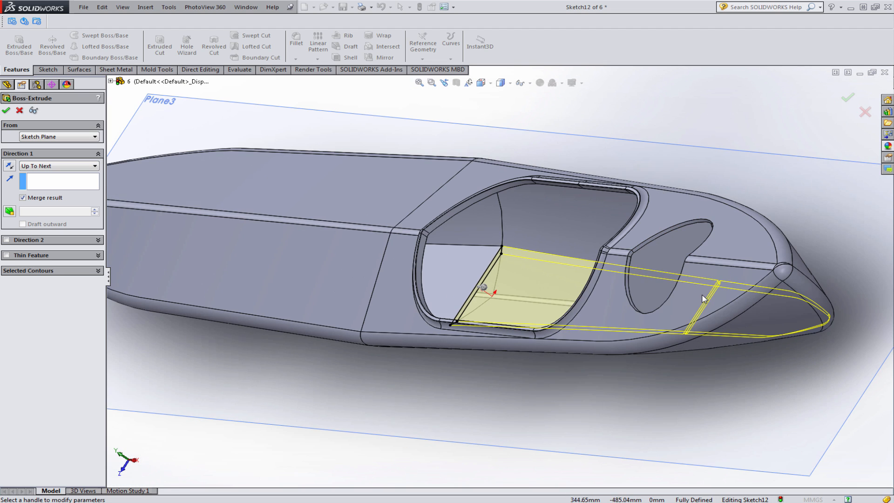
pyautogui.moveTo(703, 298); pyautogui.dragTo(777, 255, button='middle')
pyautogui.scroll(3, 776, 228)
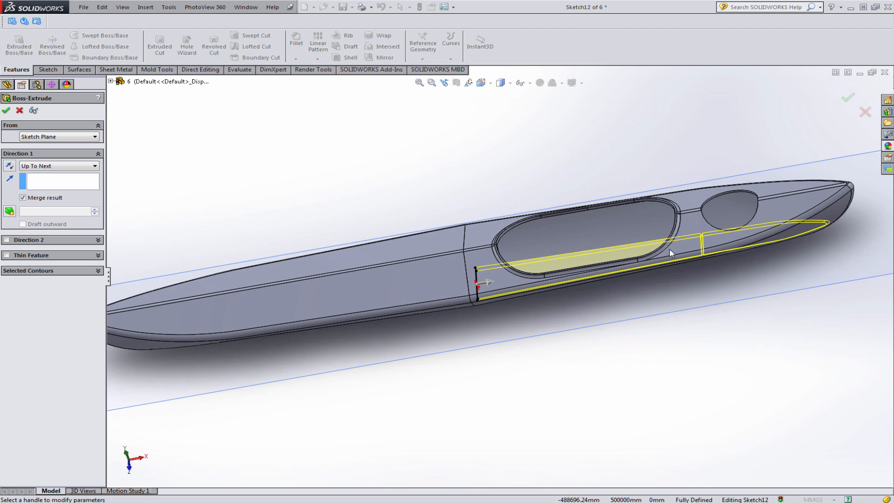
pyautogui.scroll(-3, 631, 248)
pyautogui.moveTo(630, 247); pyautogui.dragTo(687, 258, button='middle')
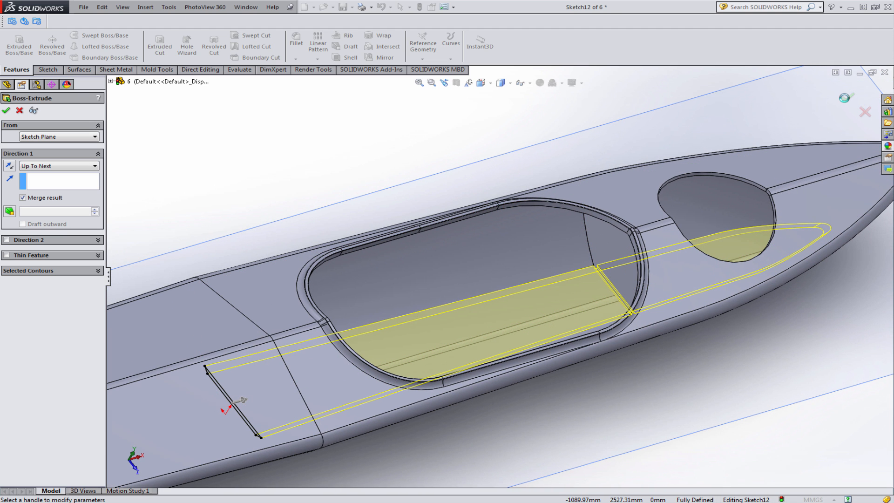
pyautogui.click(844, 98)
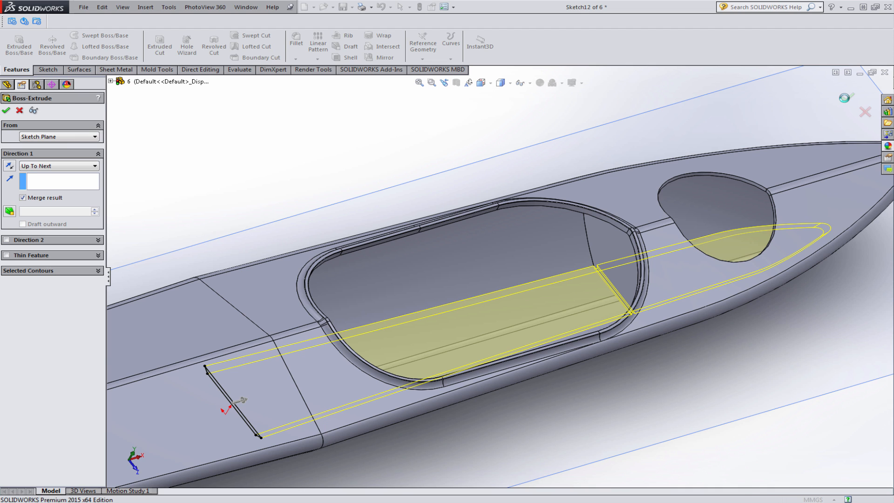
# Examine the extended floor inside the cockpit and the overall kayak from several angles
pyautogui.scroll(2, 686, 429)
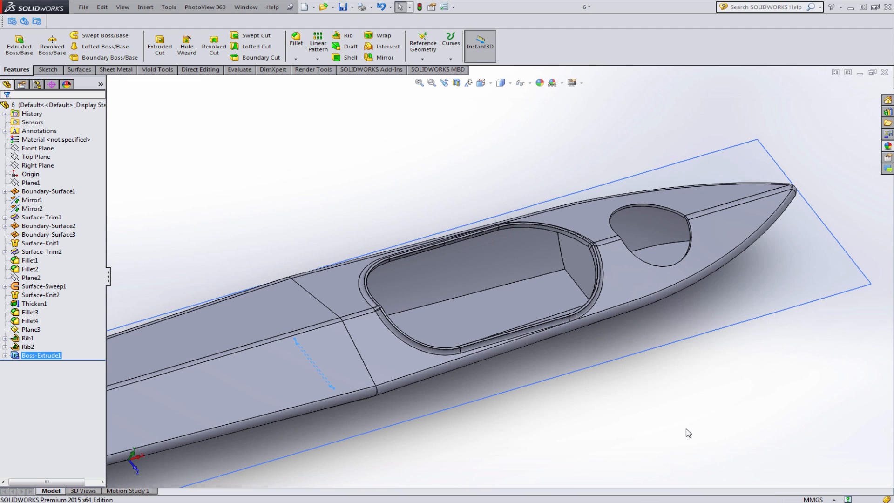
pyautogui.moveTo(565, 366); pyautogui.dragTo(583, 414, button='middle')
pyautogui.click(583, 414)
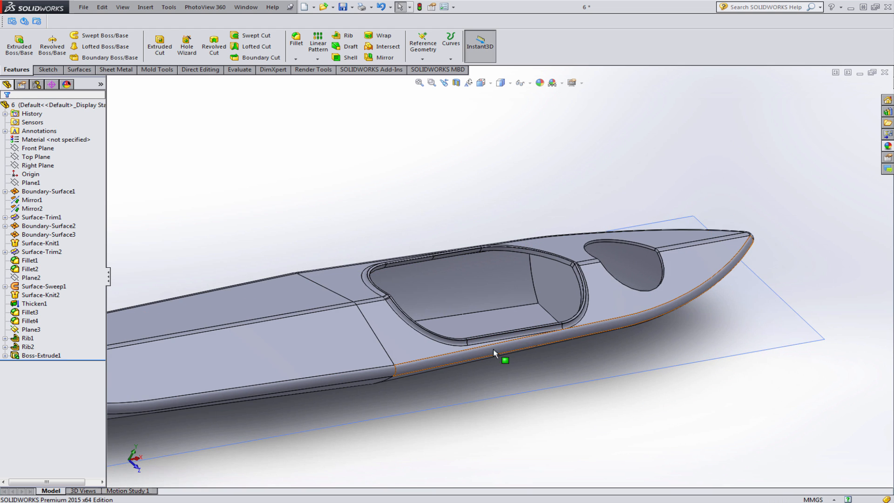
pyautogui.moveTo(493, 349); pyautogui.dragTo(490, 371, button='middle')
pyautogui.scroll(5, 427, 311)
pyautogui.moveTo(410, 276)
pyautogui.mouseDown(button='middle')
pyautogui.moveTo(403, 260)
pyautogui.moveTo(426, 280)
pyautogui.mouseUp(button='middle')
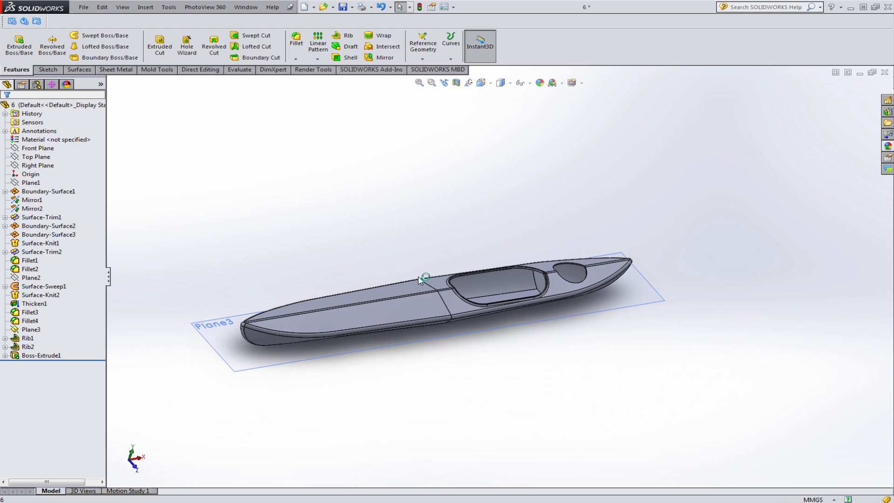
pyautogui.scroll(-1, 426, 282)
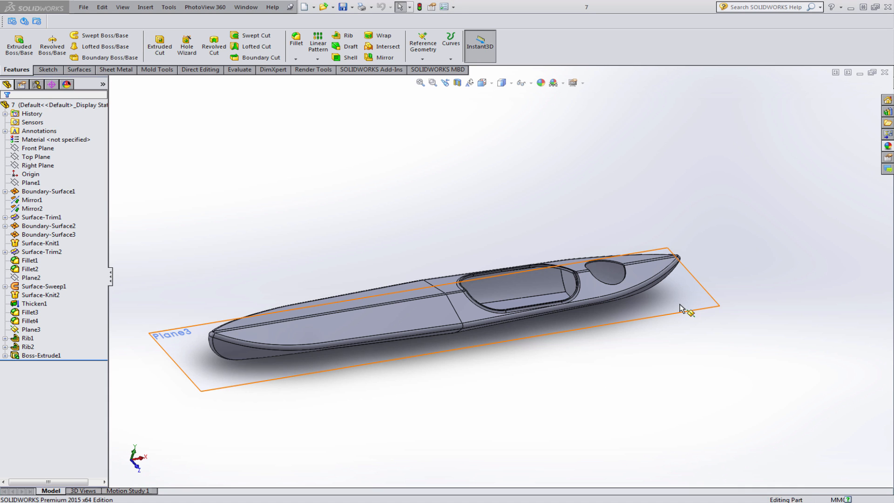
# Create a reference plane parallel to Plane3, offset 150 mm above it
pyautogui.click(687, 315)
pyautogui.click(422, 59)
pyautogui.click(433, 68)
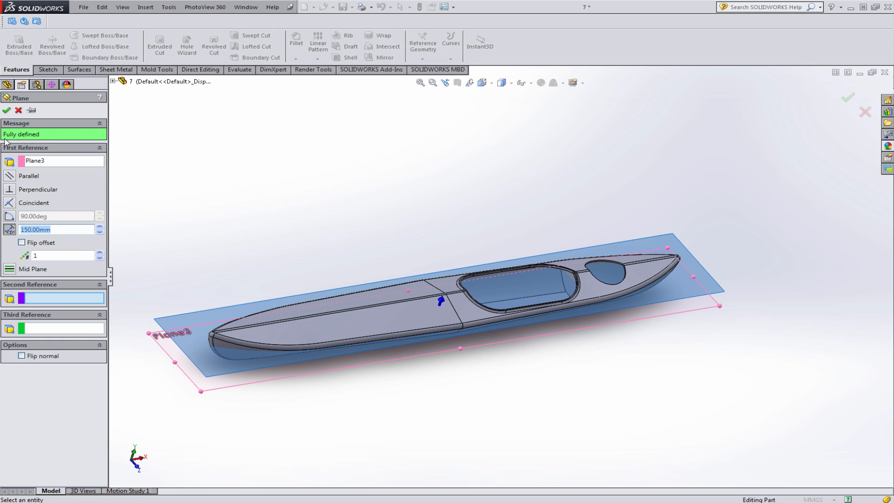
pyautogui.click(7, 111)
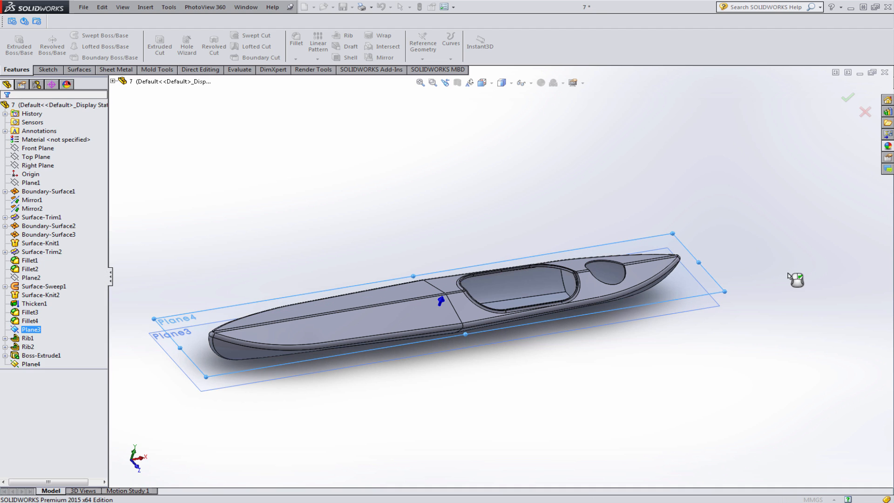
pyautogui.click(665, 292)
pyautogui.scroll(-3, 667, 294)
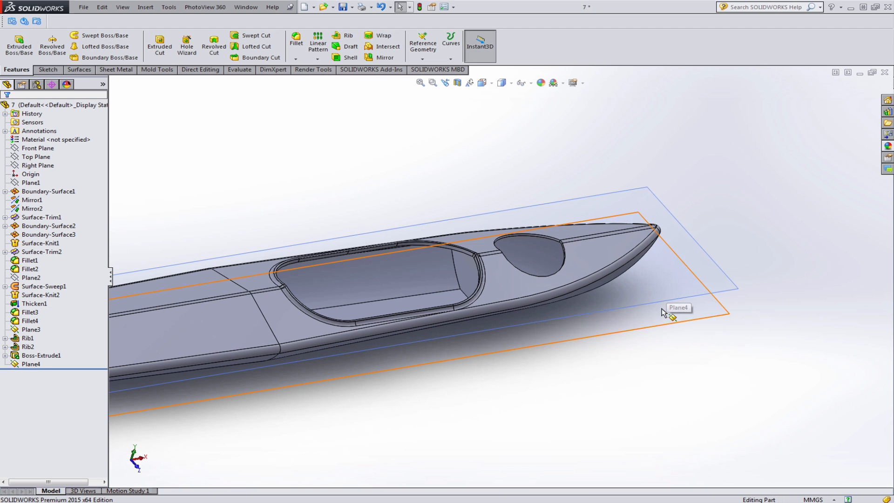
# Start a sketch on Plane4 and convert Sketch7, the cockpit and round hatch outlines under Surface-Trim2, into sketch entities
pyautogui.click(662, 309)
pyautogui.click(715, 279)
pyautogui.click(669, 226)
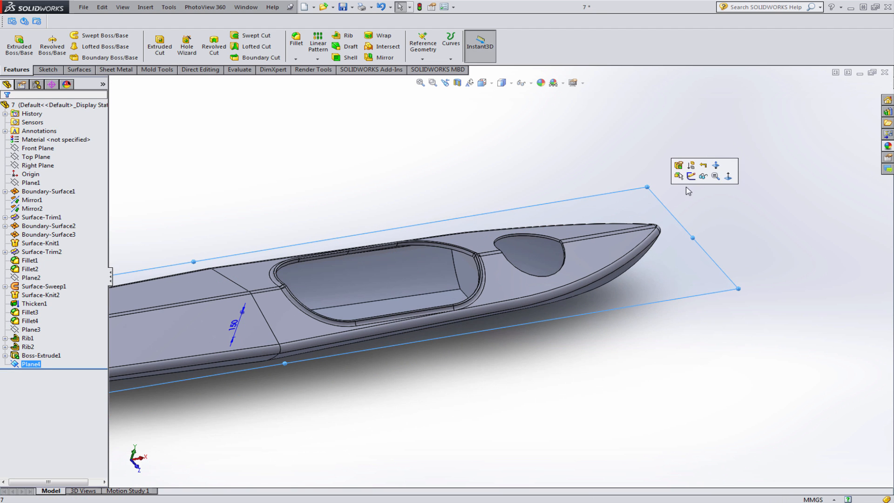
pyautogui.click(690, 182)
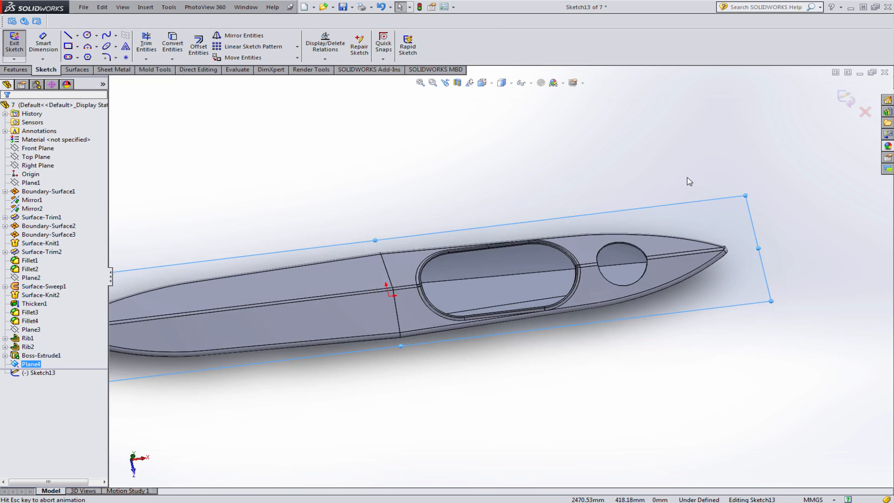
pyautogui.scroll(-5, 685, 260)
pyautogui.scroll(-5, 647, 298)
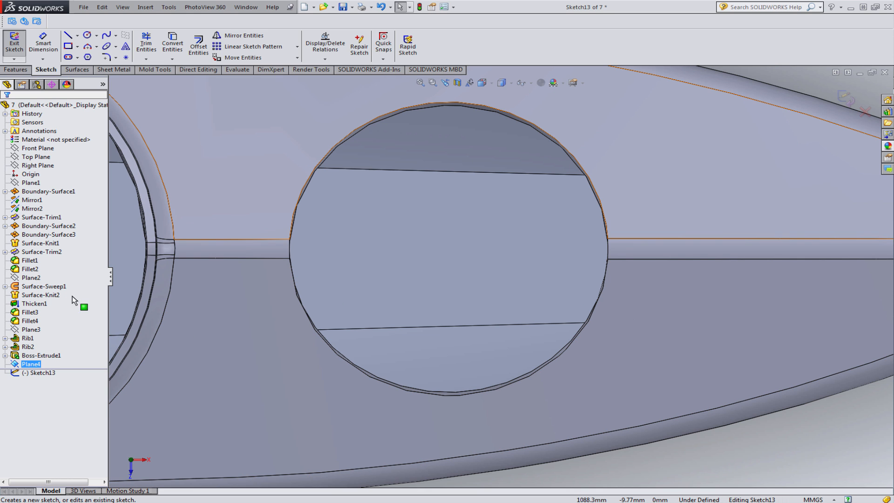
pyautogui.click(4, 252)
pyautogui.click(42, 260)
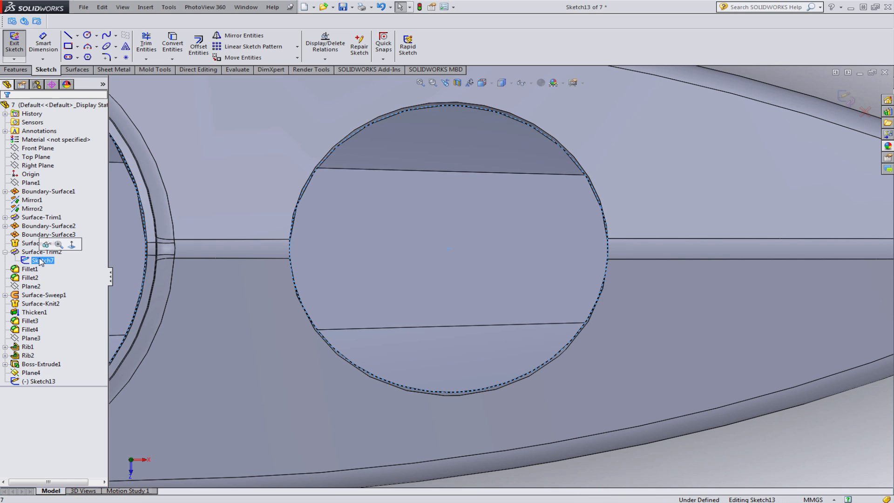
pyautogui.click(174, 52)
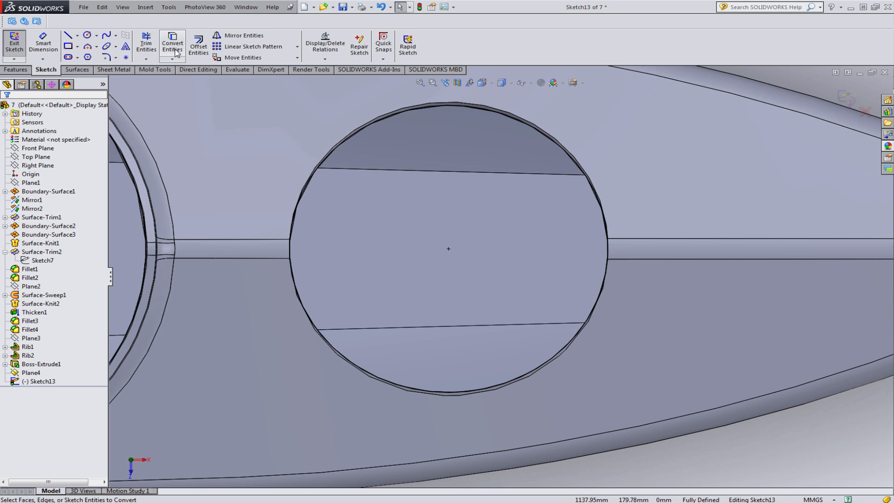
# Offset the converted hatch circle outward by 10 mm and make the original circle construction geometry
pyautogui.click(198, 49)
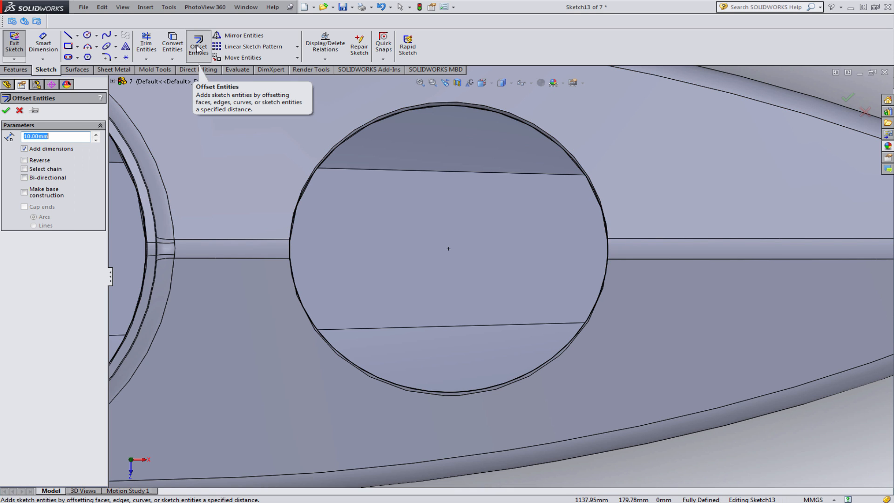
pyautogui.click(350, 139)
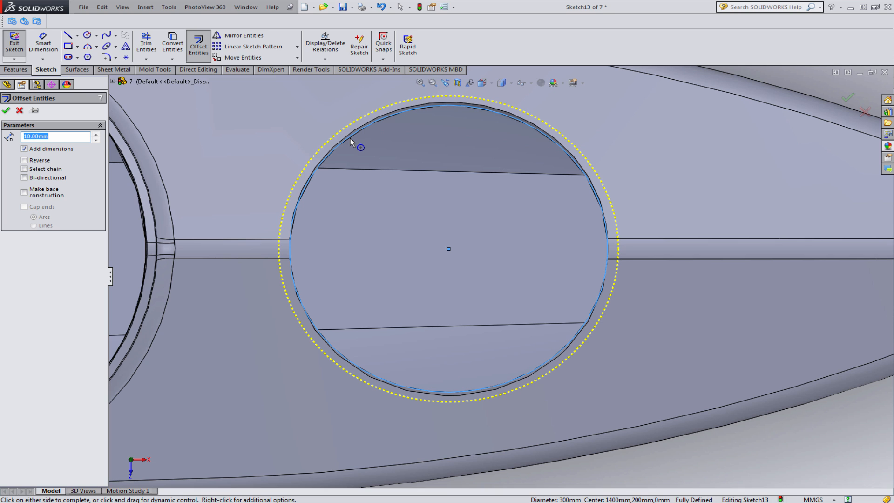
pyautogui.click(351, 137)
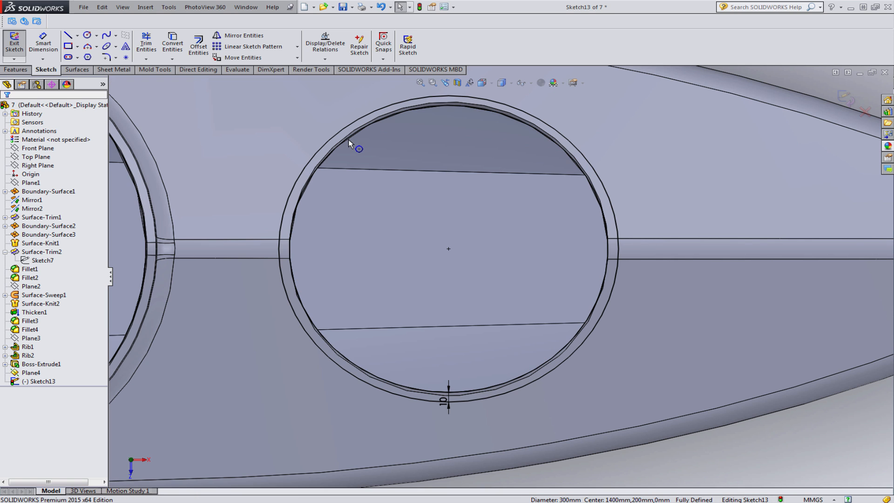
pyautogui.click(367, 127)
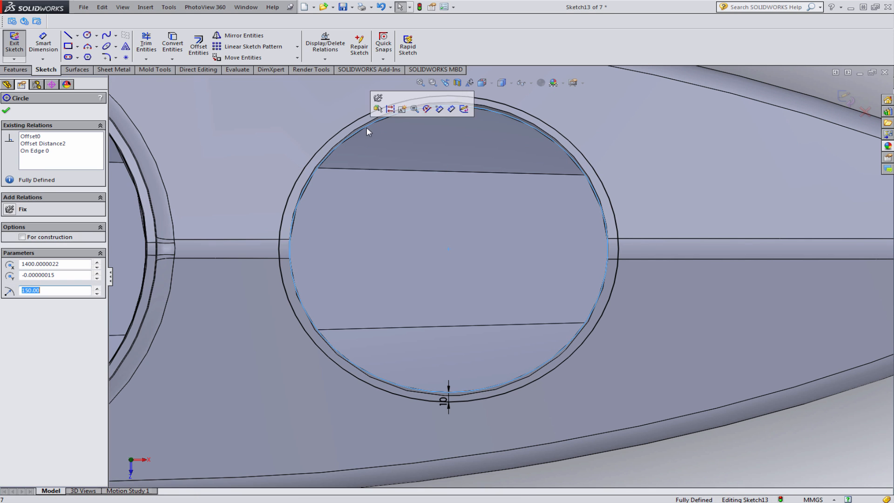
pyautogui.press('Escape')
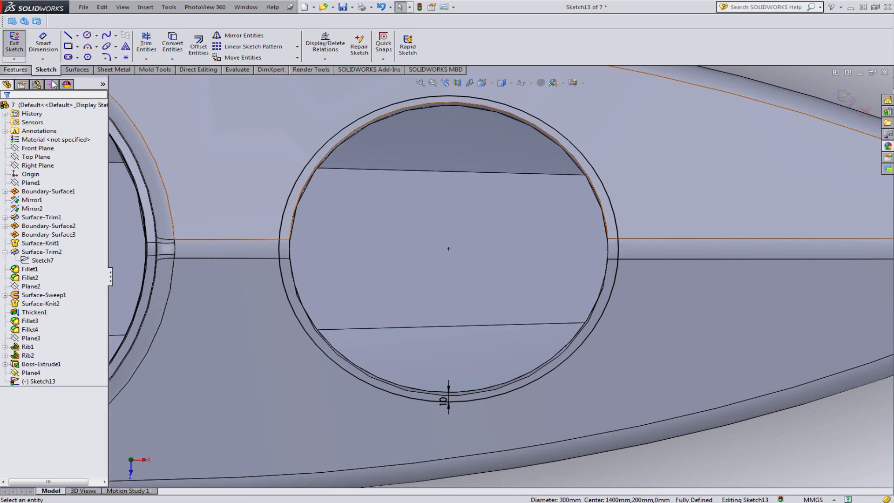
# Set the offset distance between the two hatch circles to 5 mm
pyautogui.click(444, 399)
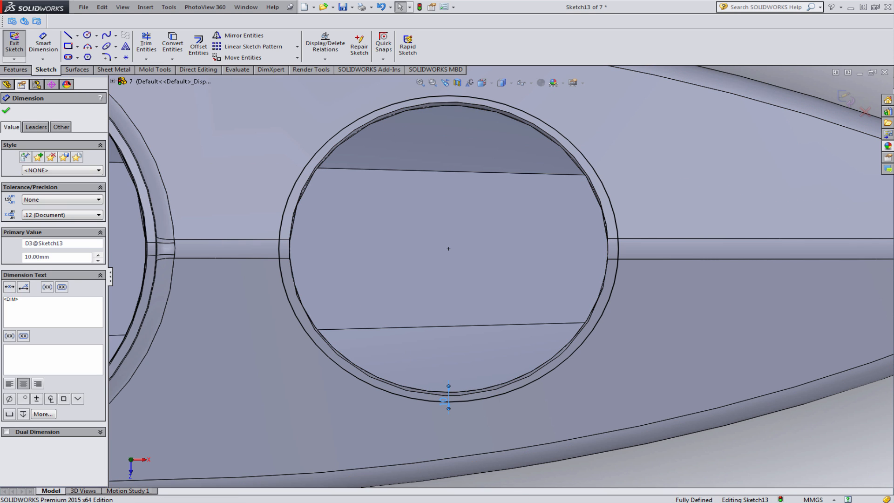
pyautogui.doubleClick(443, 400)
pyautogui.write('5')
pyautogui.press('Return')
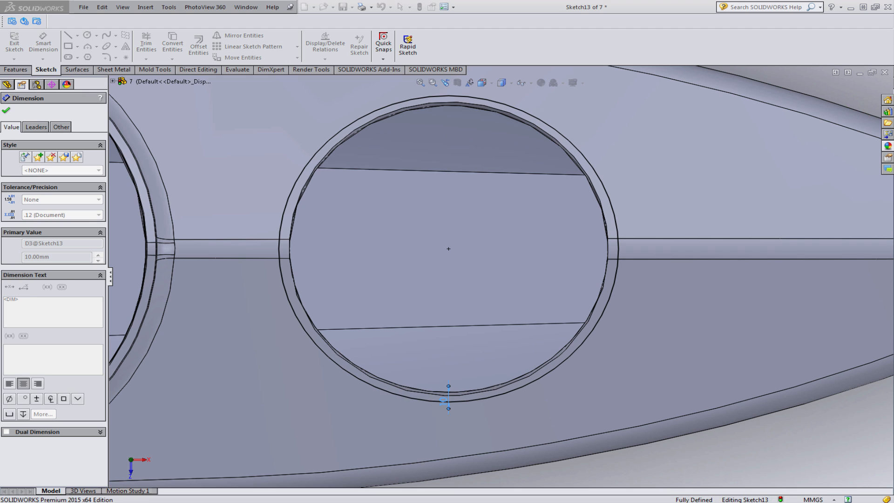
pyautogui.click(15, 71)
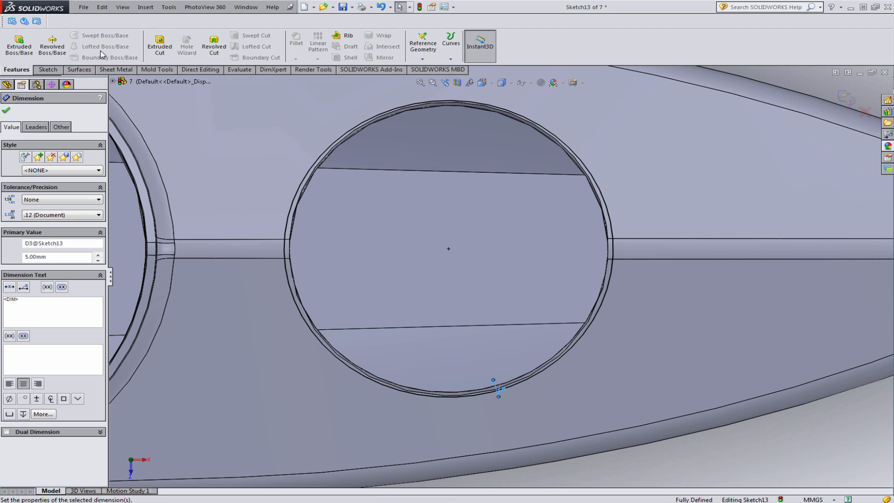
pyautogui.click(159, 46)
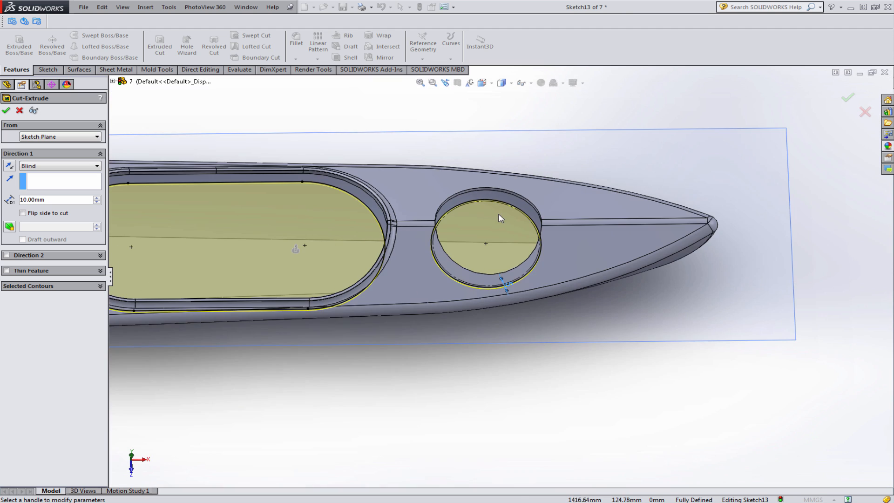
pyautogui.moveTo(501, 218); pyautogui.dragTo(512, 182, button='middle')
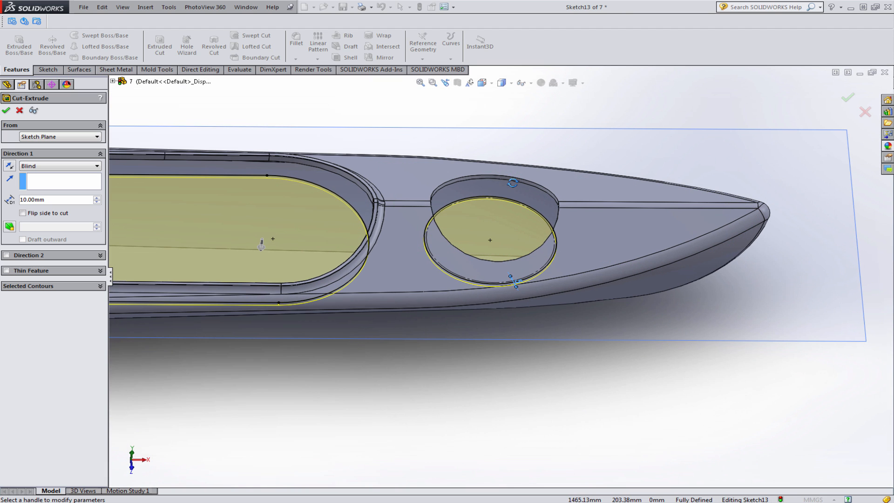
pyautogui.press('Escape')
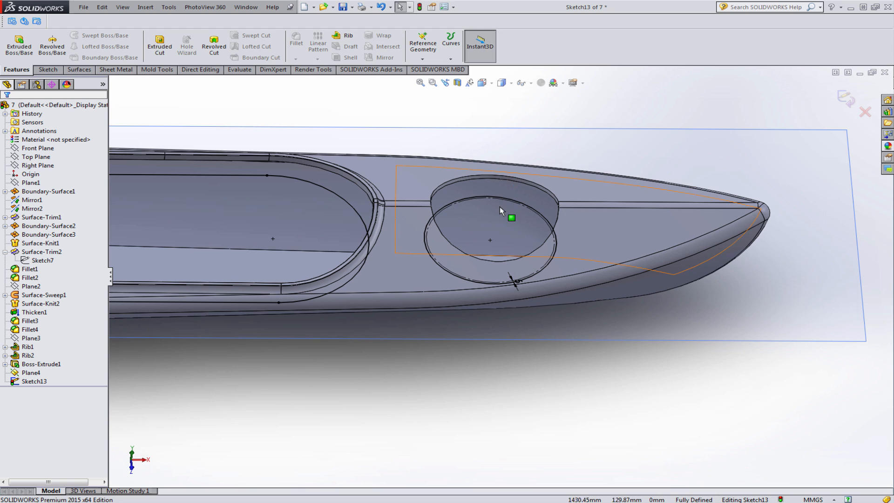
# Delete the converted cockpit outline from the sketch, keeping only the hatch circles
pyautogui.scroll(3, 500, 207)
pyautogui.moveTo(175, 154); pyautogui.dragTo(444, 339)
pyautogui.press('Delete')
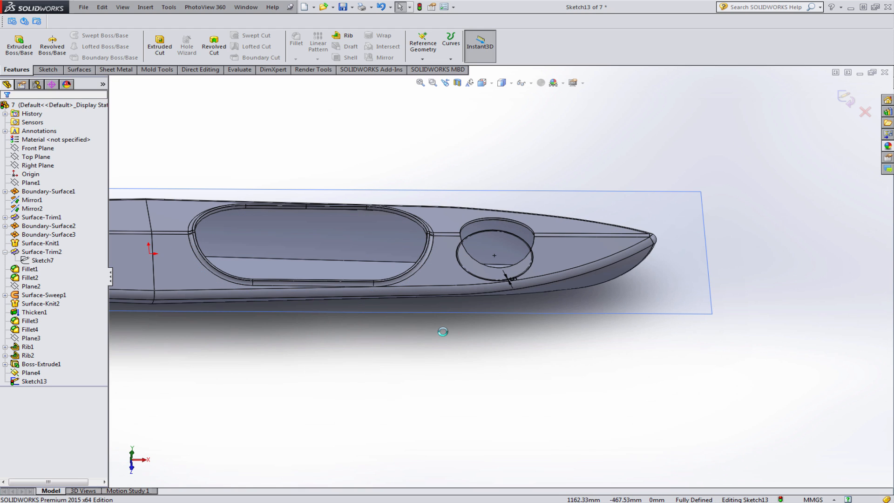
# Cut-extrude the hatch circle upward from the sketch plane through the deck with a blind depth of 492 mm
pyautogui.scroll(-3, 513, 258)
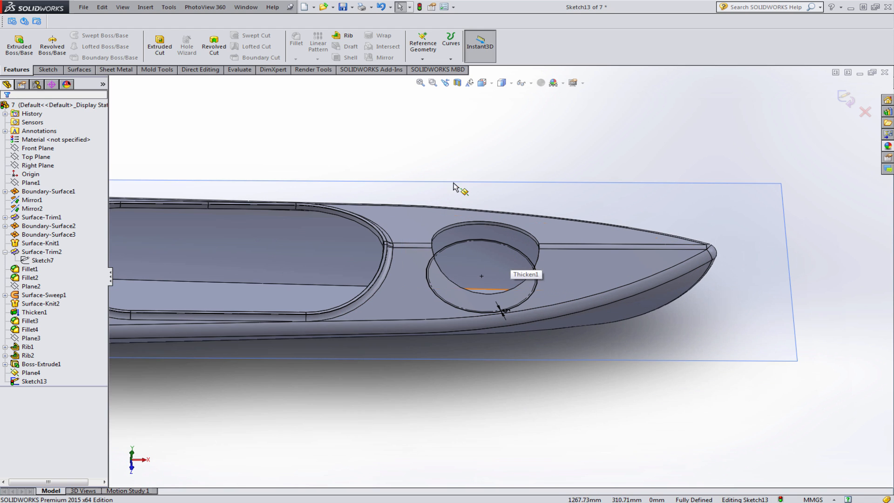
pyautogui.click(159, 51)
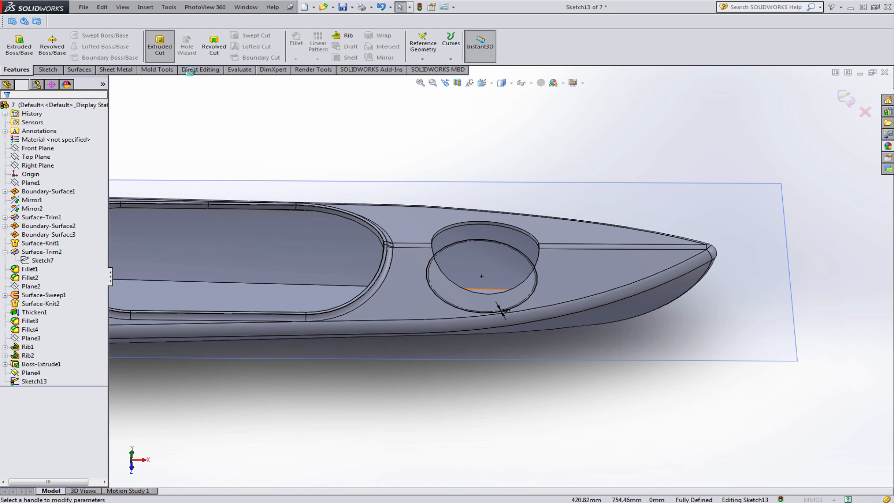
pyautogui.moveTo(481, 285); pyautogui.dragTo(495, 163)
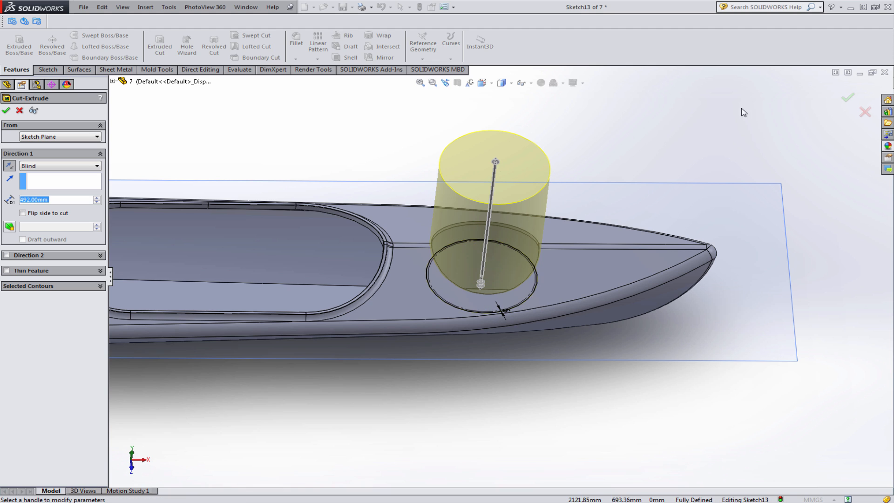
pyautogui.click(845, 100)
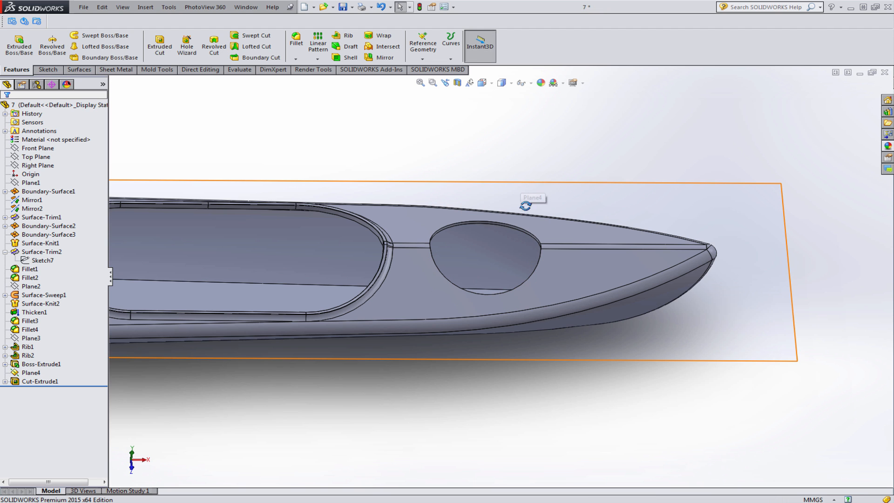
# Create an offset surface 10 mm from the four deck faces surrounding the round hatch opening
pyautogui.scroll(10, 523, 199)
pyautogui.scroll(-5, 378, 294)
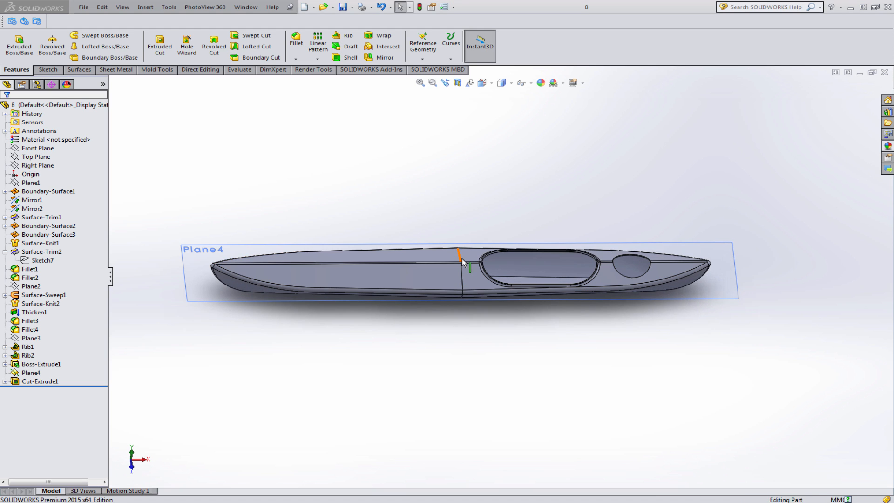
pyautogui.scroll(-3, 640, 267)
pyautogui.scroll(-2, 663, 239)
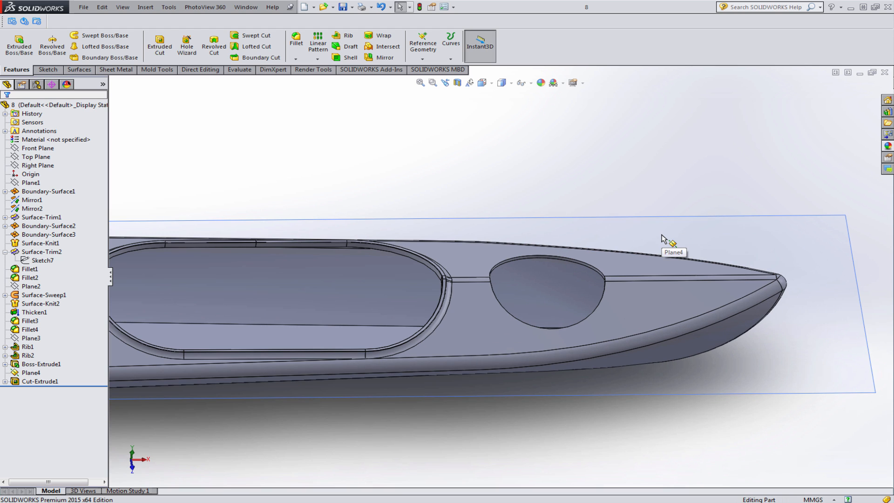
pyautogui.click(553, 287)
pyautogui.scroll(-2, 555, 295)
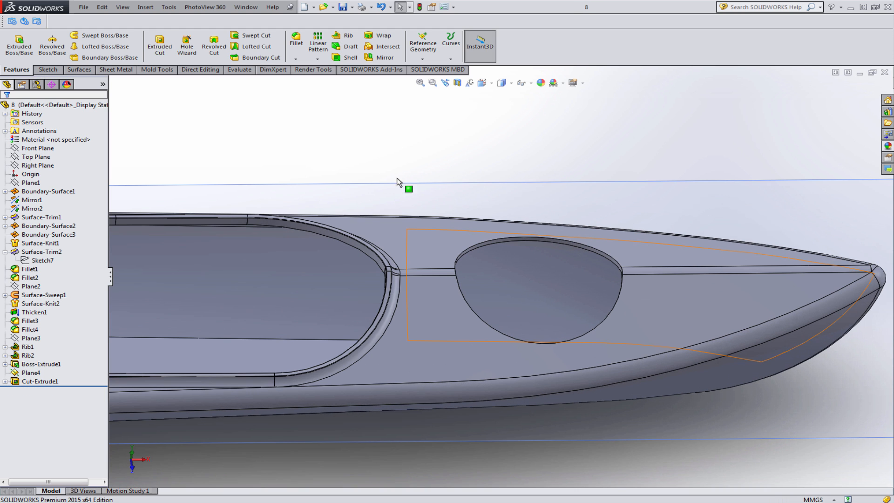
pyautogui.click(78, 70)
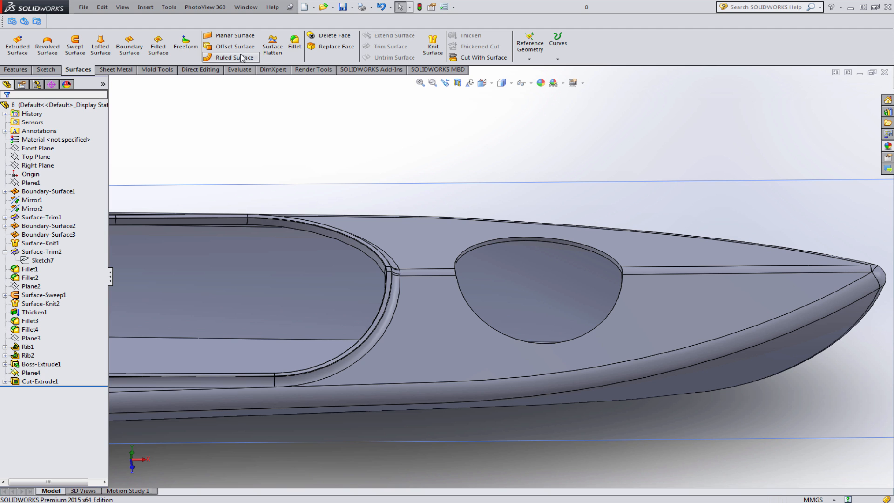
pyautogui.click(235, 46)
pyautogui.moveTo(666, 344); pyautogui.dragTo(699, 330, button='middle')
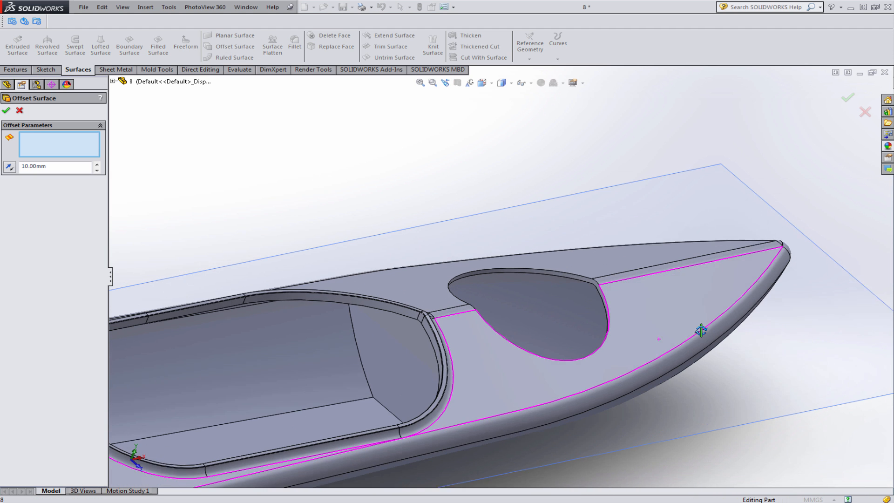
pyautogui.click(610, 286)
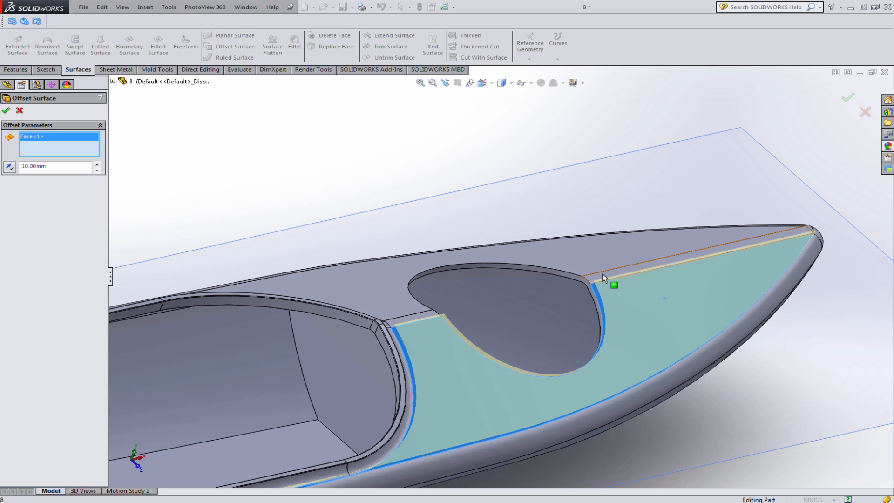
pyautogui.click(588, 269)
pyautogui.click(444, 312)
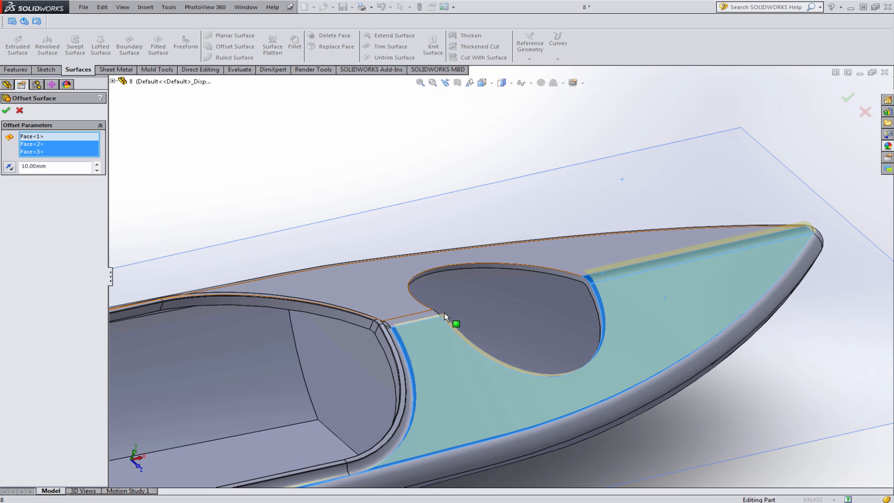
pyautogui.click(405, 318)
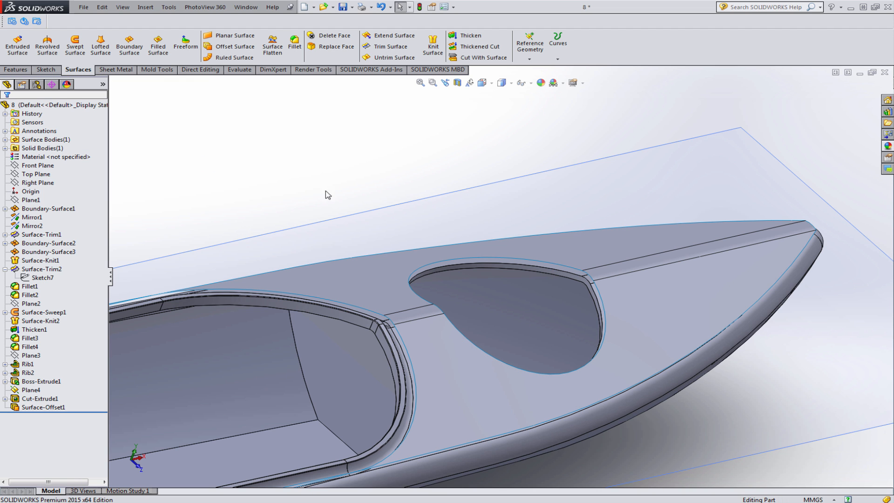
# Start a new sketch on Plane4 and convert the Cut-Extrude1 hatch circle, Sketch13, into sketch entities
pyautogui.click(656, 194)
pyautogui.click(691, 160)
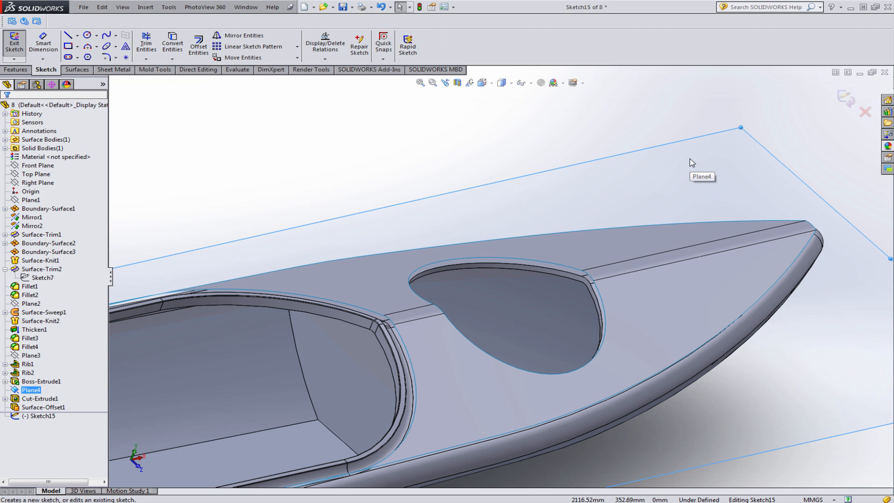
pyautogui.scroll(-6, 681, 284)
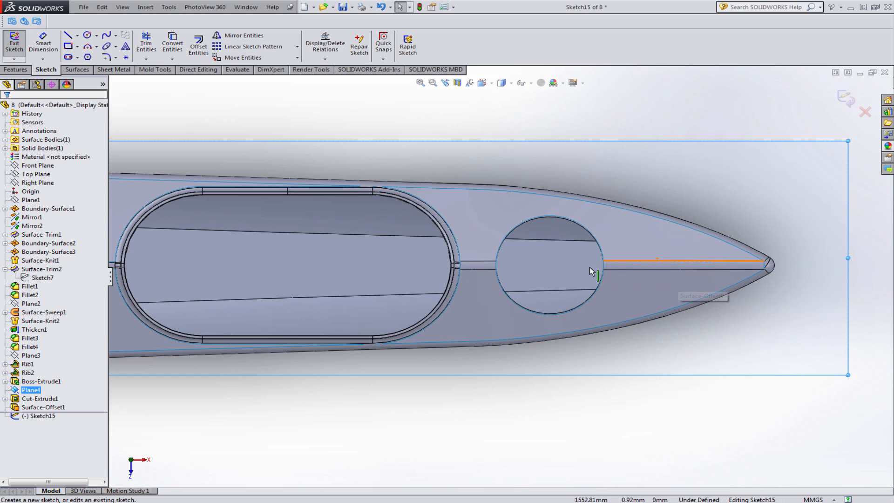
pyautogui.scroll(-4, 577, 265)
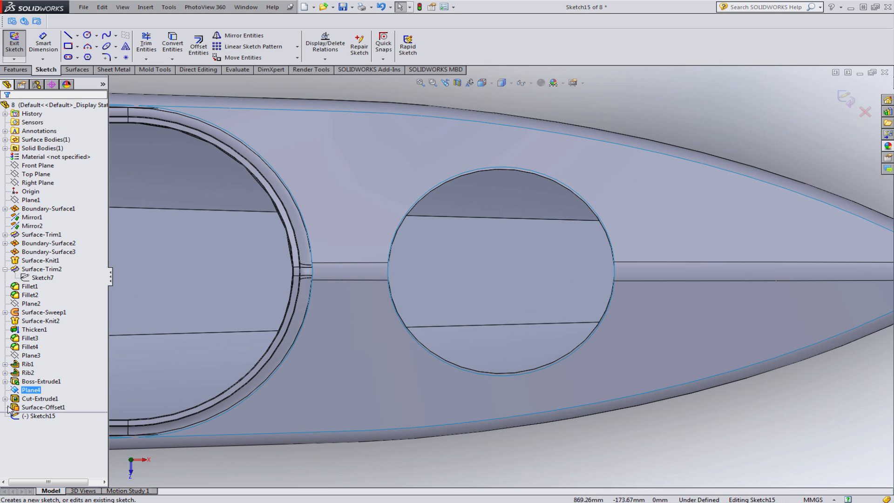
pyautogui.click(4, 398)
pyautogui.click(44, 407)
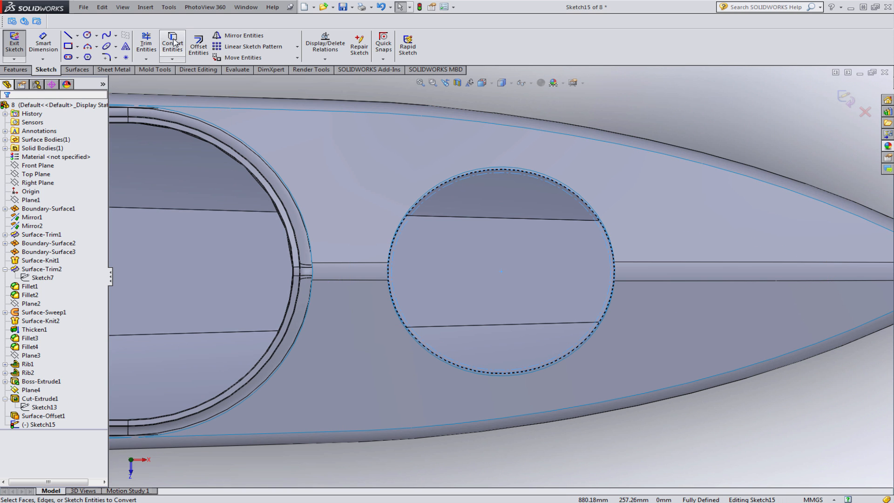
pyautogui.click(173, 45)
# Offset the converted hatch circle outward by 20 mm to form a ring profile around the opening
pyautogui.click(199, 45)
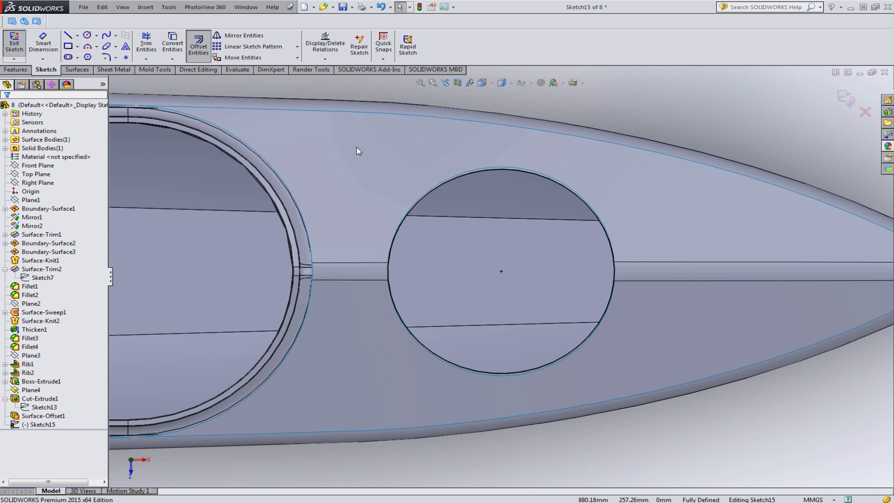
pyautogui.click(438, 188)
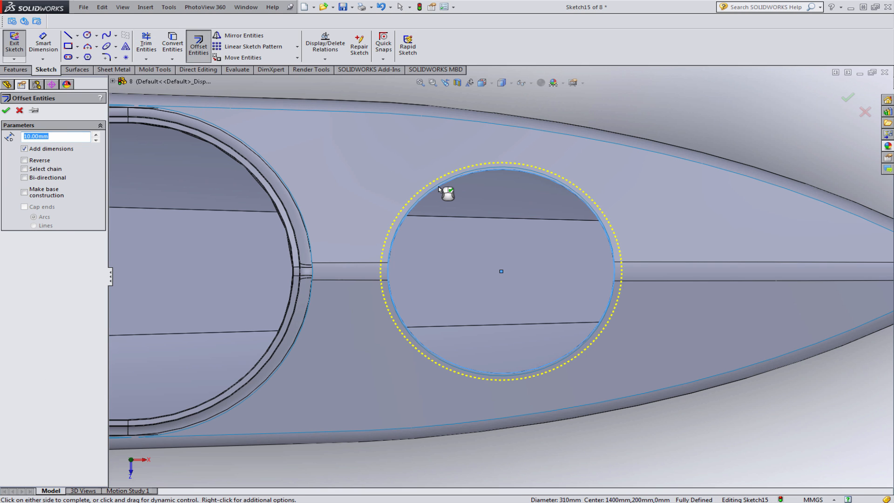
pyautogui.write('20')
pyautogui.press('Return')
pyautogui.click(6, 110)
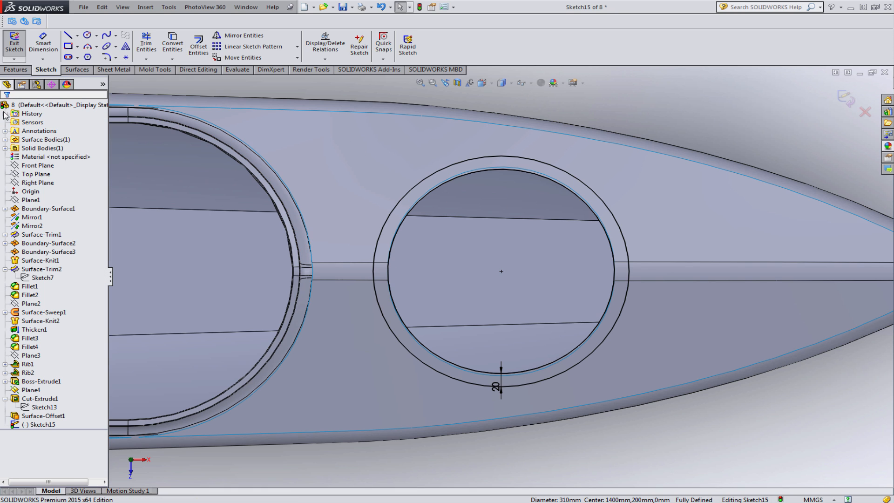
# Trim the offset deck surface with the hatch ring sketch, removing the area outside the larger circle
pyautogui.click(78, 70)
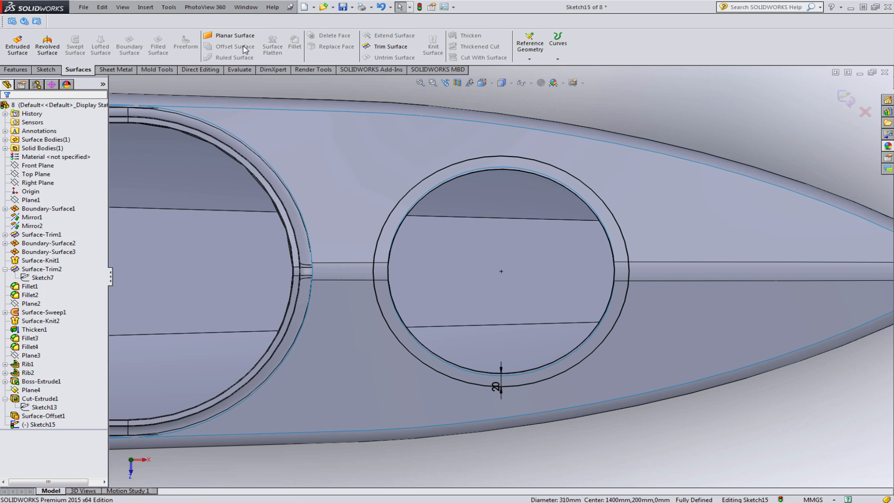
pyautogui.click(378, 46)
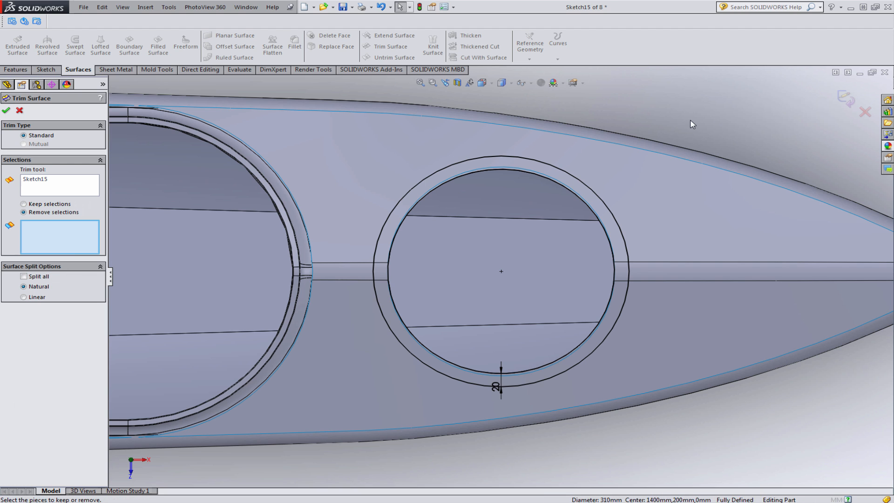
pyautogui.scroll(1, 695, 139)
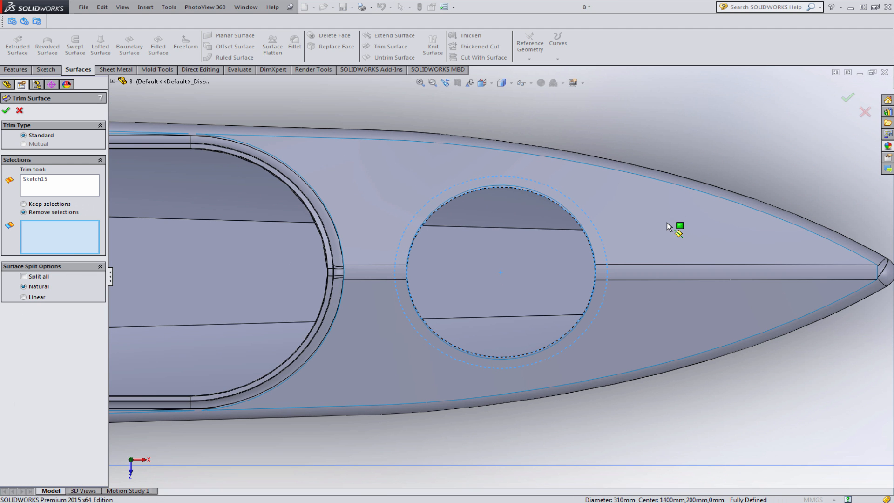
pyautogui.click(669, 226)
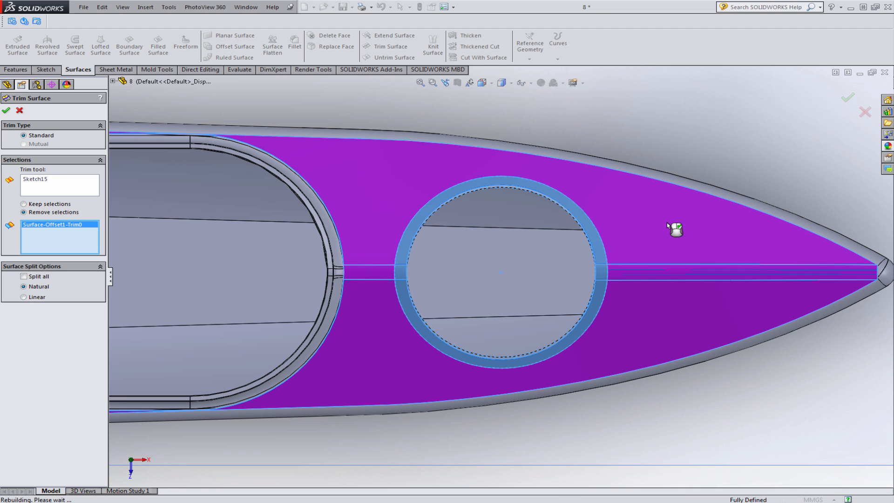
pyautogui.rightClick(675, 227)
# Thicken the trimmed ring surface 10 mm toward the deck and merge it with the hull body
pyautogui.moveTo(623, 229); pyautogui.dragTo(583, 306, button='middle')
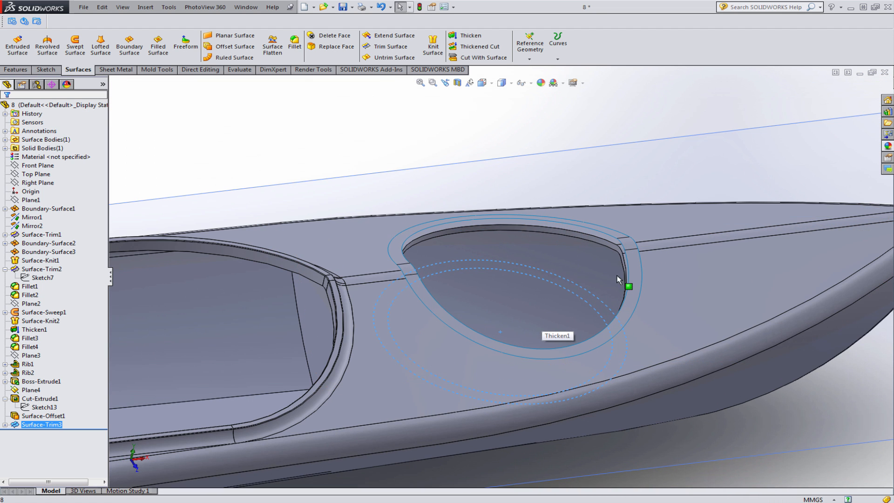
pyautogui.moveTo(642, 248); pyautogui.dragTo(625, 263, button='middle')
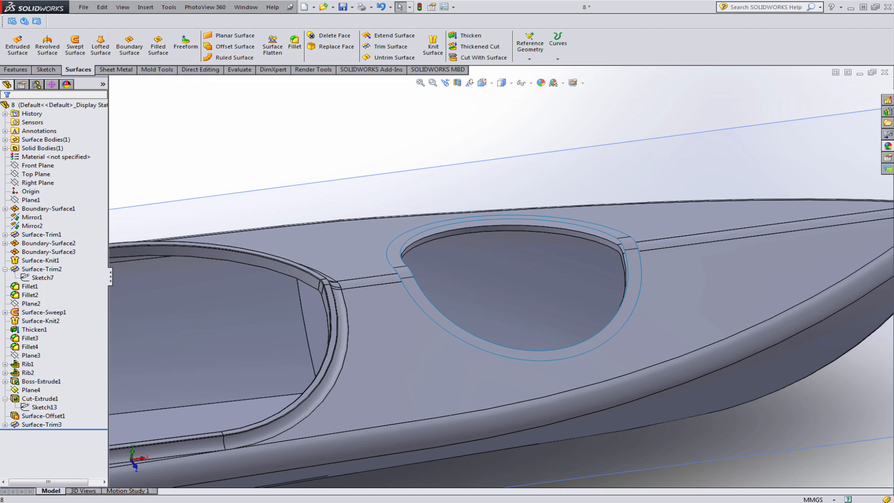
pyautogui.click(469, 35)
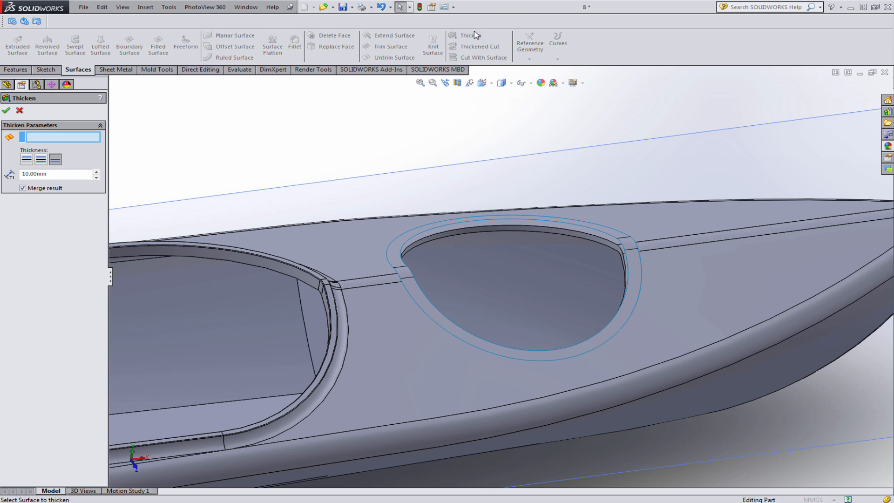
pyautogui.click(580, 229)
pyautogui.scroll(-3, 532, 268)
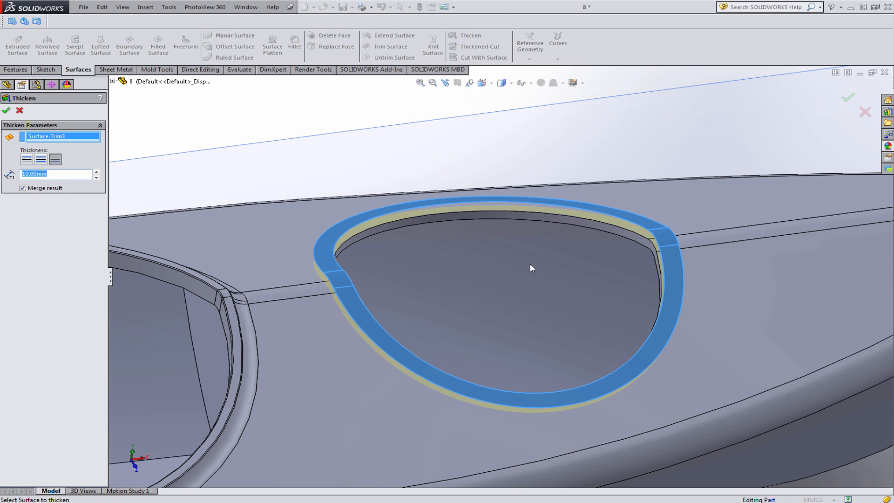
pyautogui.click(27, 159)
pyautogui.click(56, 160)
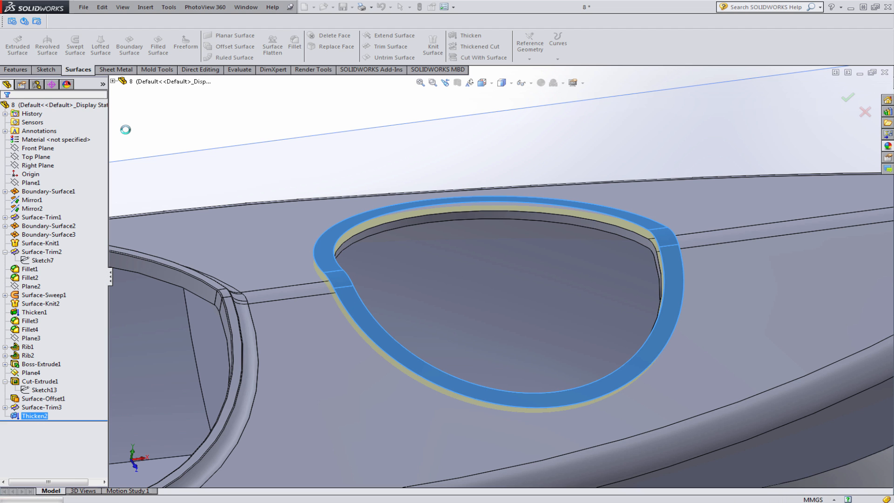
pyautogui.click(219, 146)
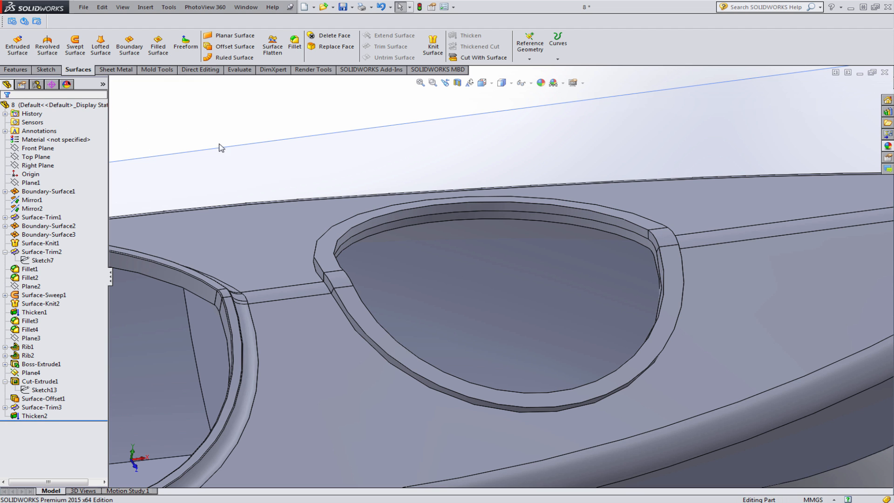
# Add a 9 mm constant-size fillet along the outer edges where the hatch rim meets the deck
pyautogui.scroll(3, 473, 316)
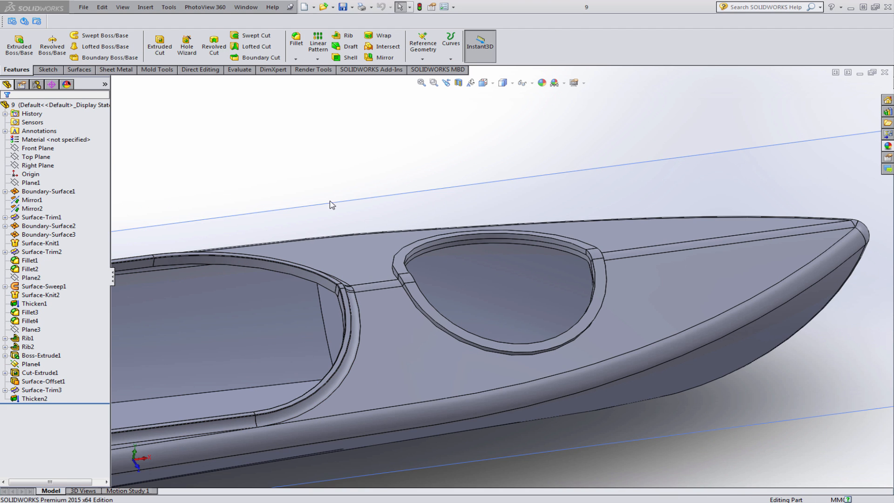
pyautogui.scroll(-3, 455, 282)
pyautogui.click(296, 42)
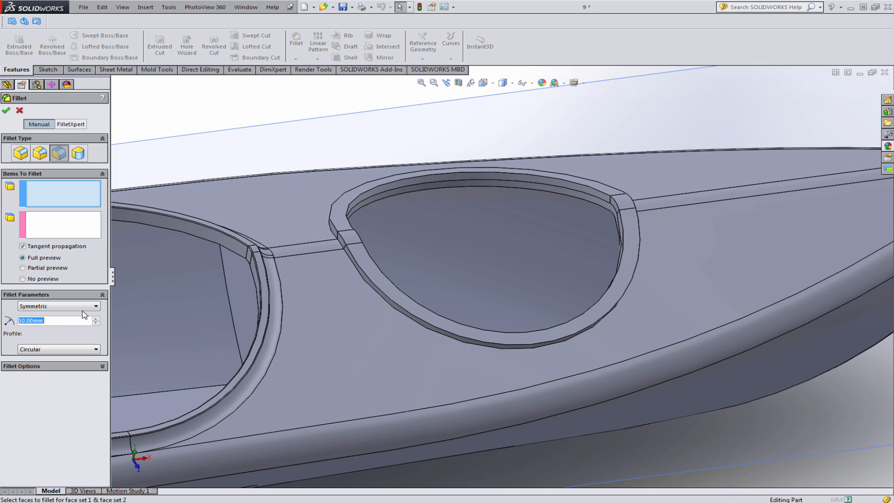
pyautogui.scroll(-5, 441, 327)
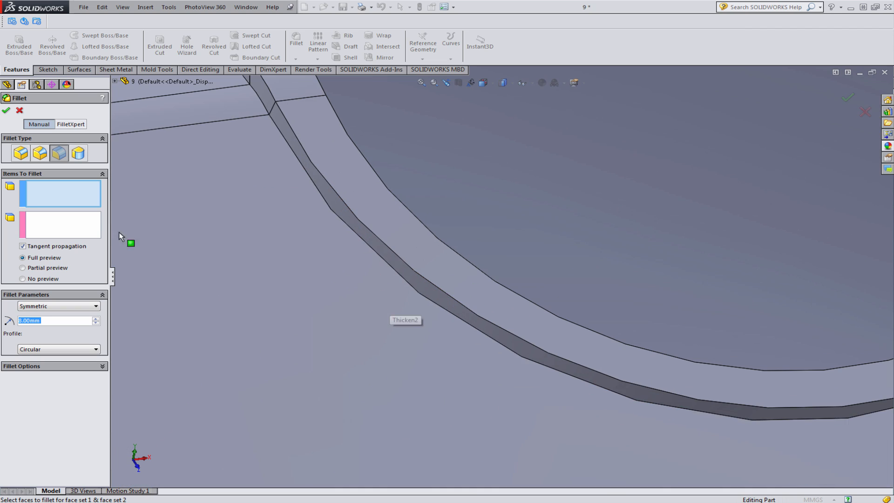
pyautogui.click(23, 156)
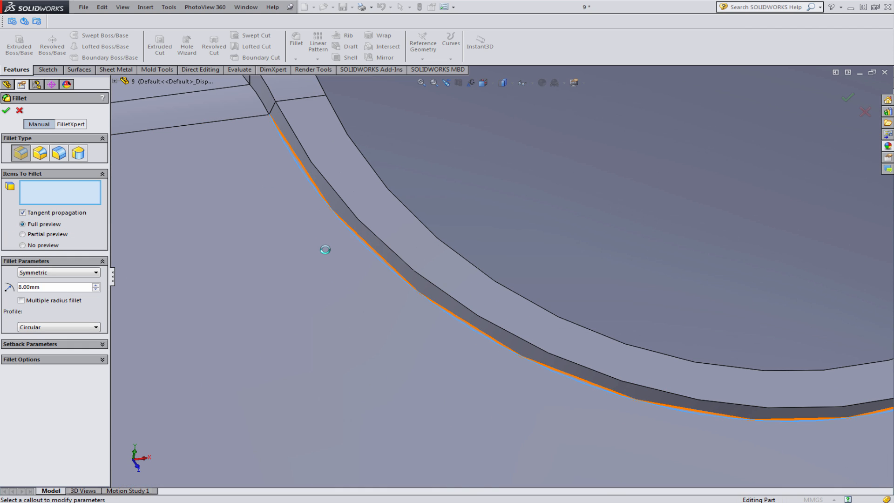
pyautogui.click(324, 250)
pyautogui.write('9')
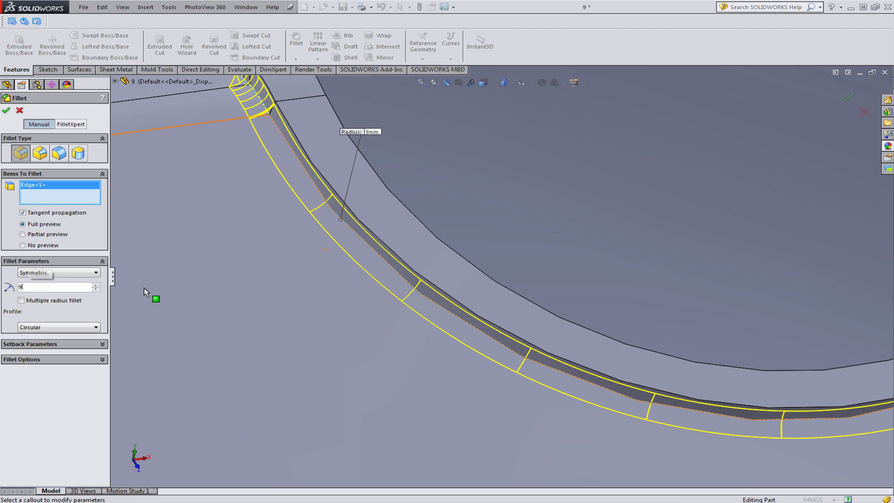
pyautogui.press('Return')
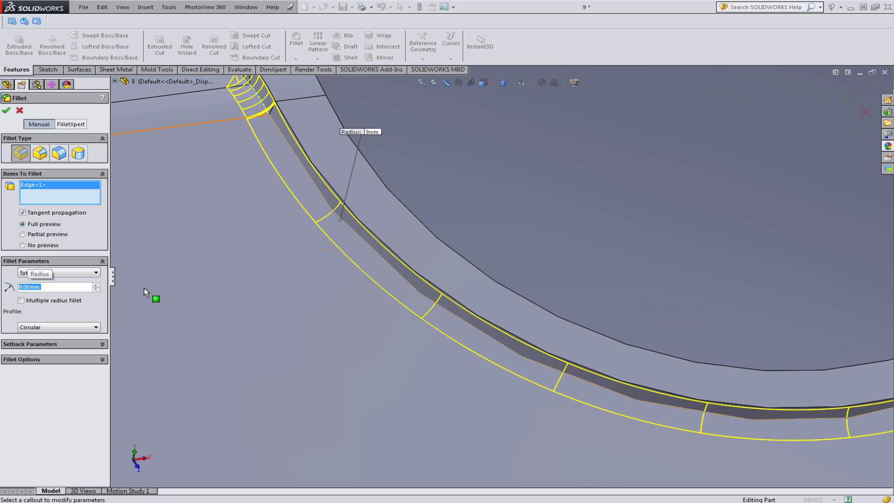
pyautogui.scroll(3, 292, 294)
pyautogui.scroll(-3, 361, 151)
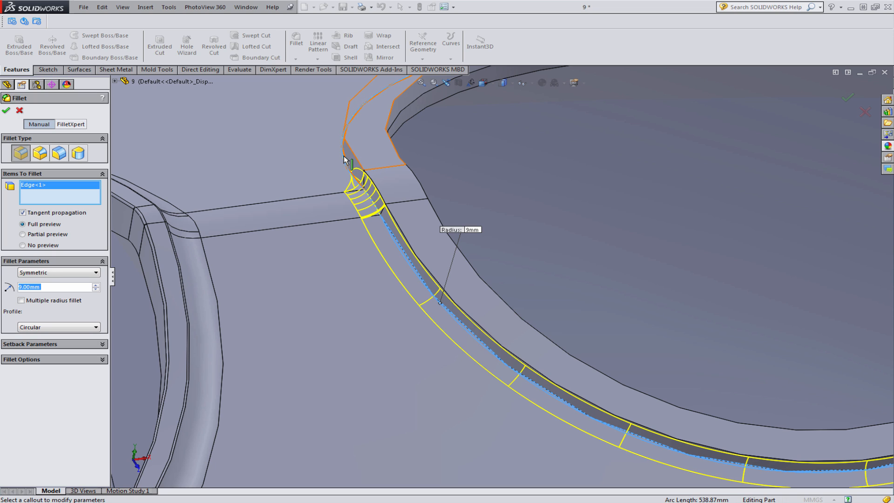
pyautogui.click(345, 161)
pyautogui.scroll(5, 618, 276)
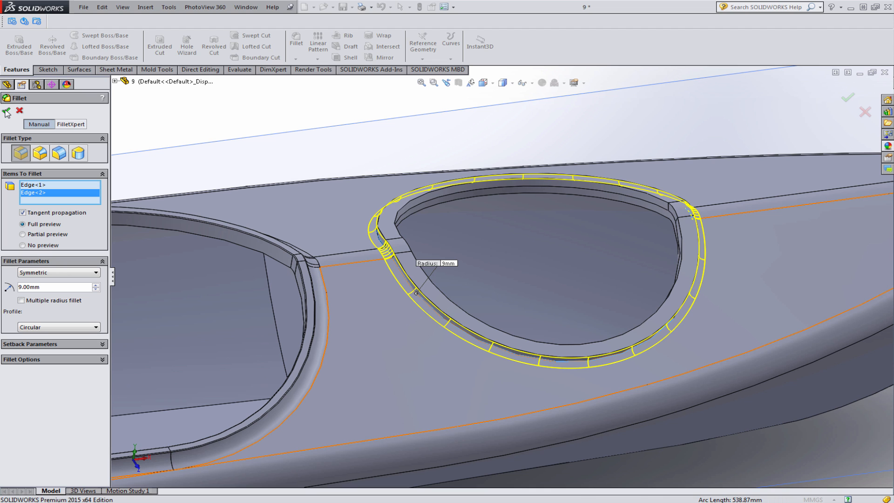
pyautogui.click(7, 112)
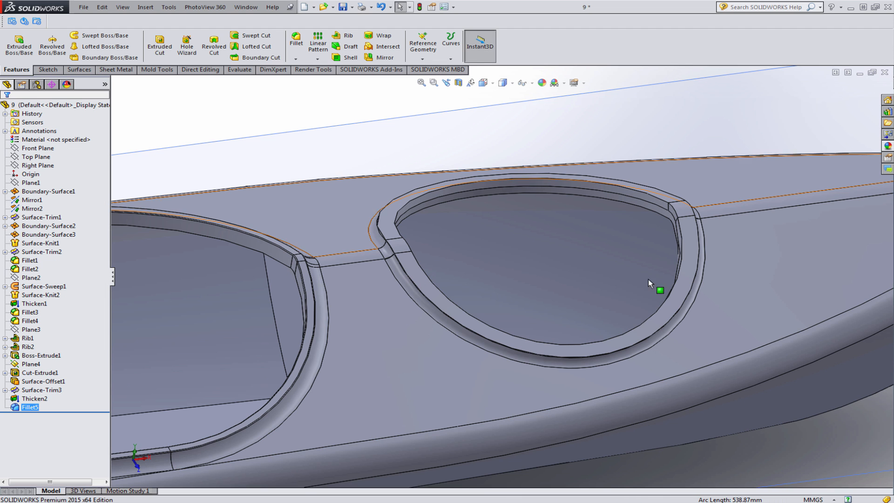
# Round the inner and outer upper edges of the hatch rim with a 1 mm fillet
pyautogui.scroll(-1, 650, 283)
pyautogui.click(296, 40)
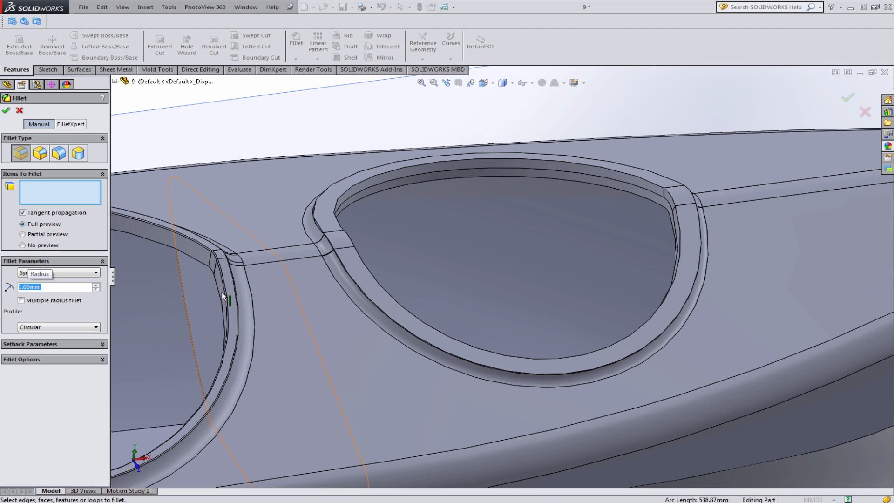
pyautogui.scroll(-5, 222, 292)
pyautogui.click(412, 322)
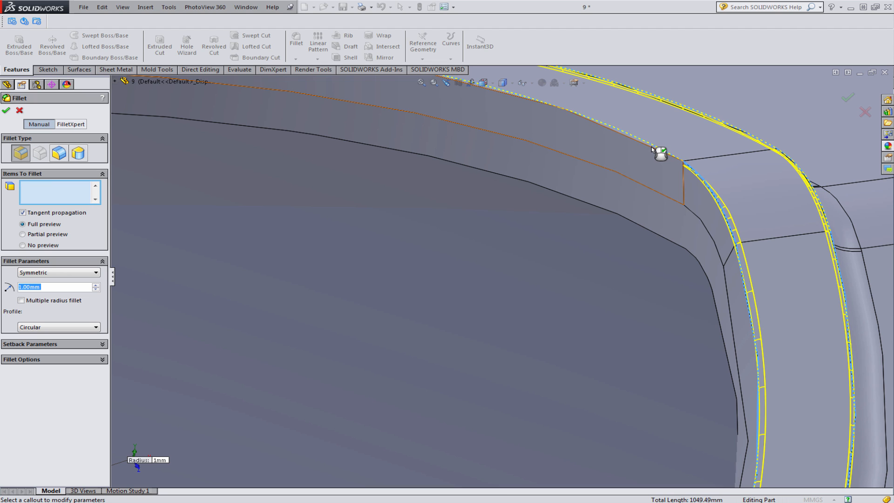
pyautogui.click(589, 152)
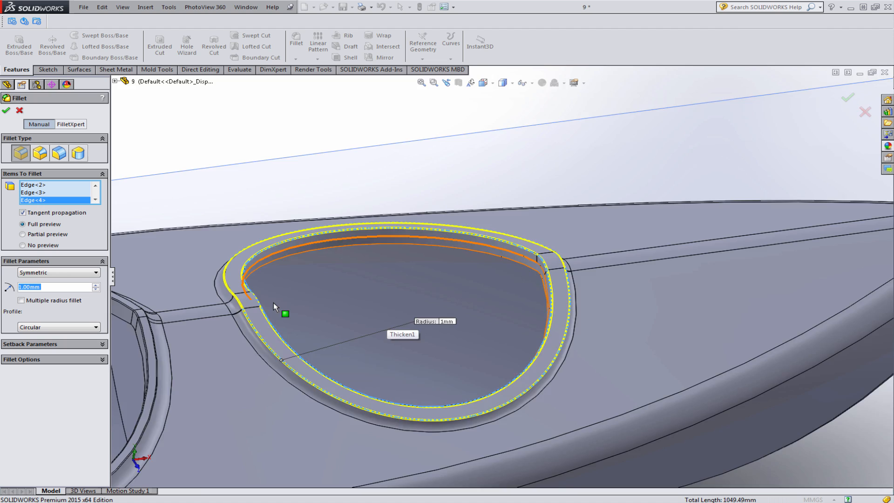
pyautogui.scroll(-5, 284, 309)
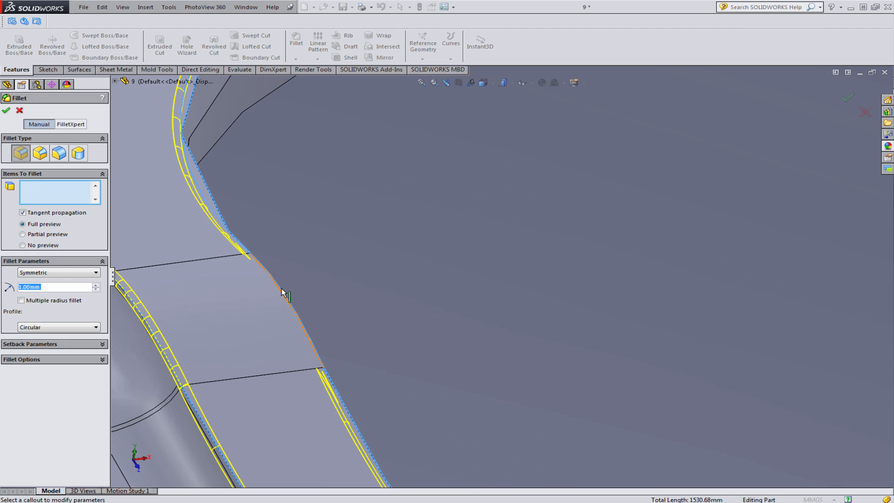
pyautogui.click(282, 292)
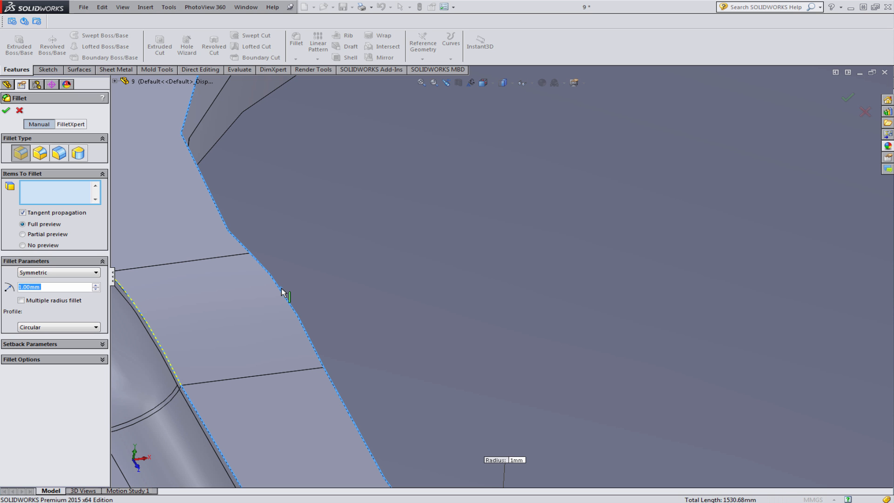
pyautogui.click(7, 112)
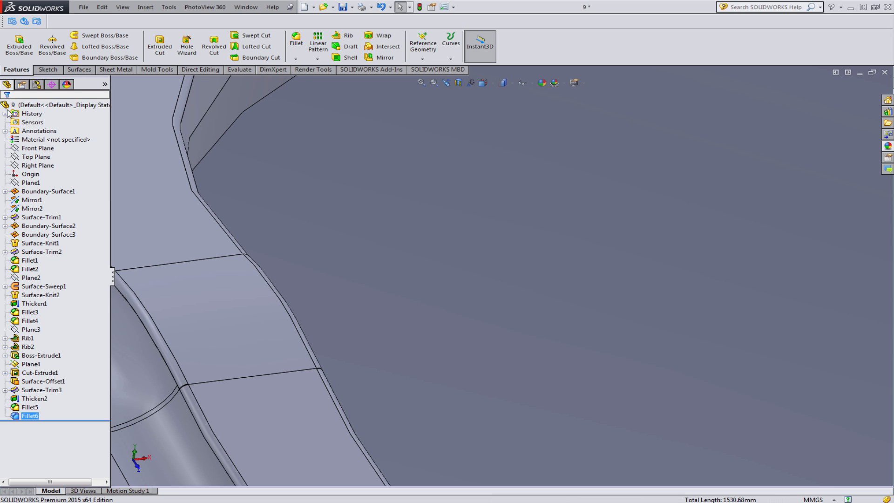
pyautogui.scroll(4, 562, 262)
pyautogui.scroll(10, 561, 262)
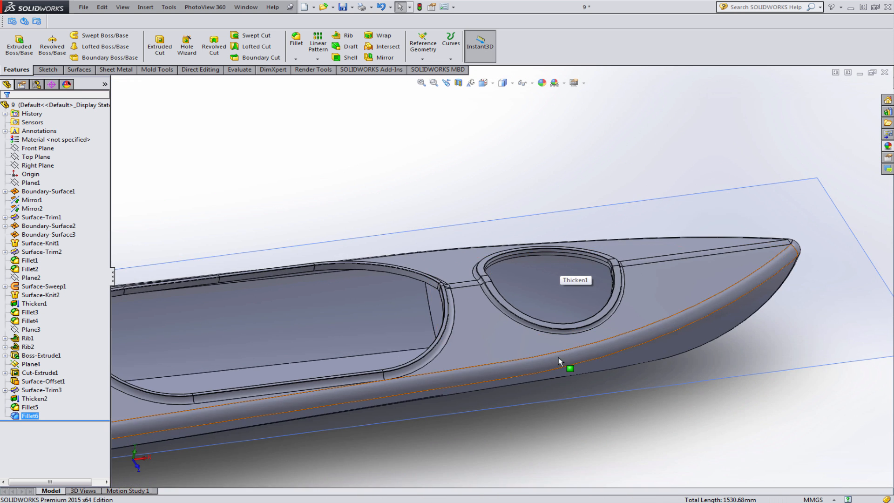
pyautogui.scroll(-5, 544, 268)
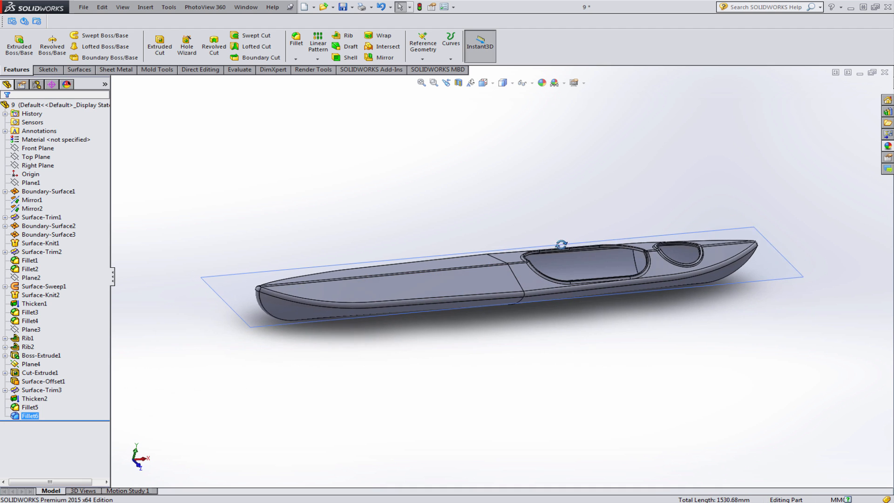